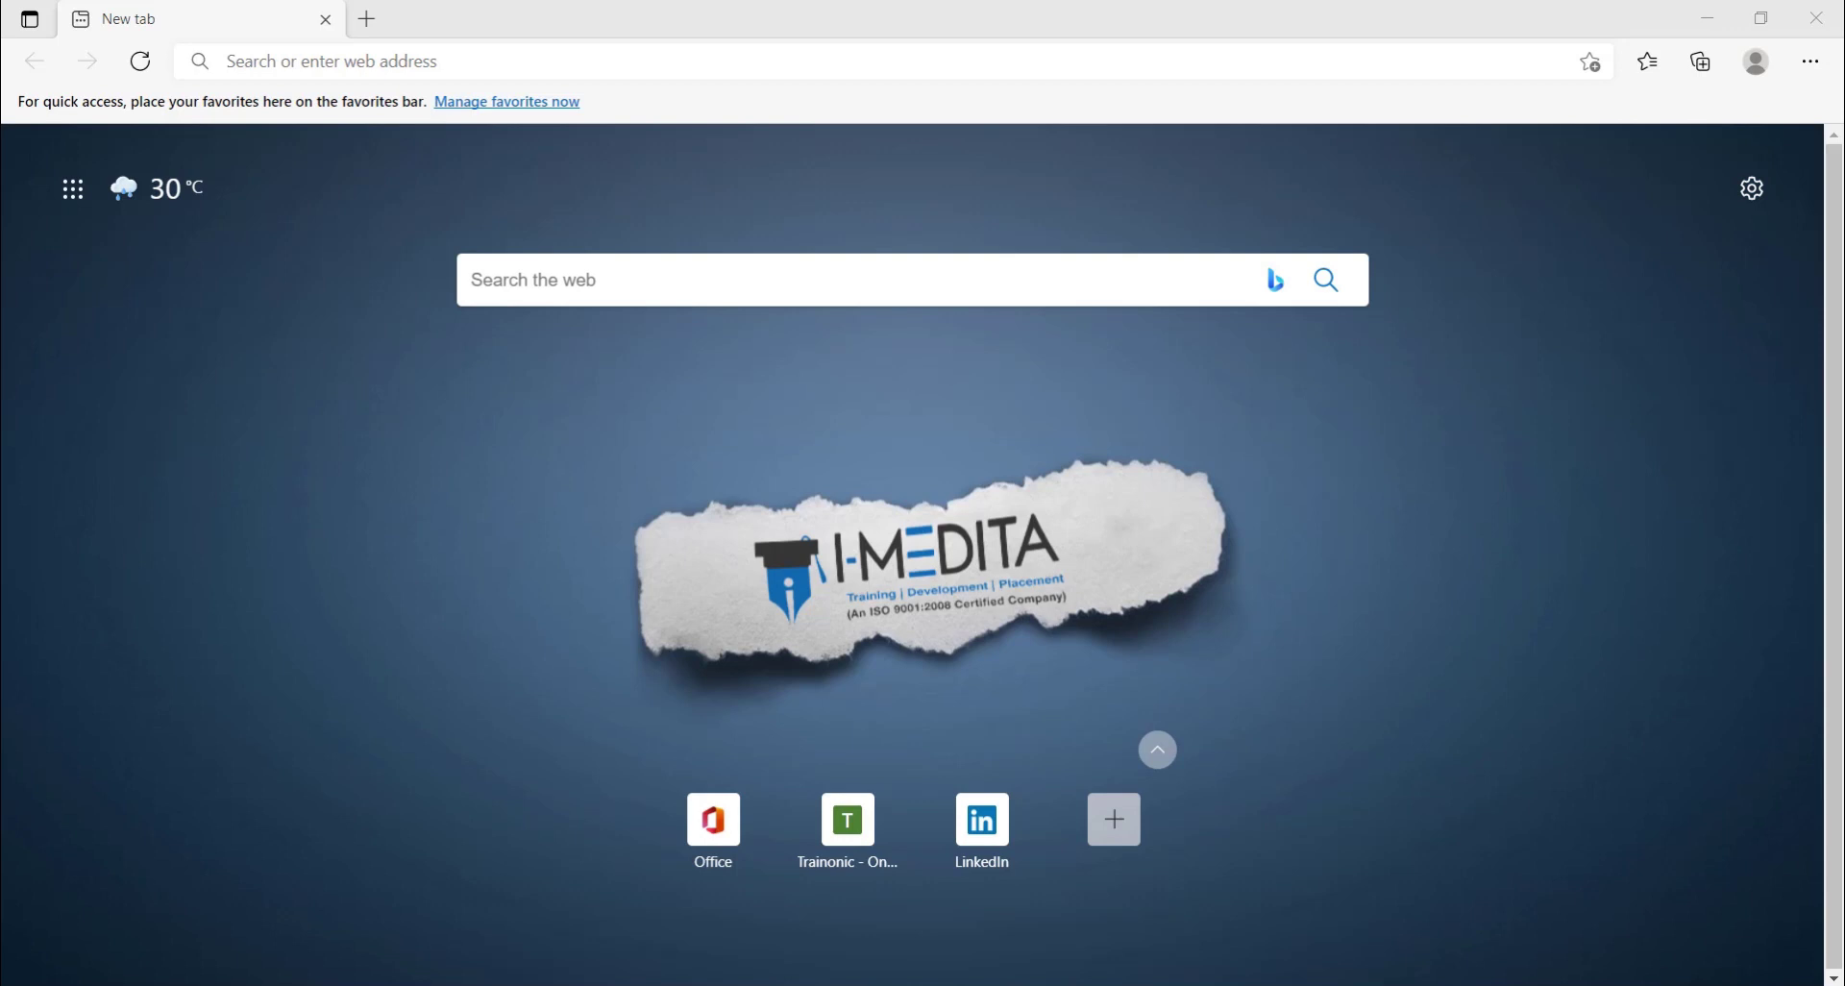
# Step: Search Google for 'cisco pearson vue' and open the Cisco :: Pearson VUE result
pyautogui.click(434, 60)
pyautogui.write('cisco pearson')
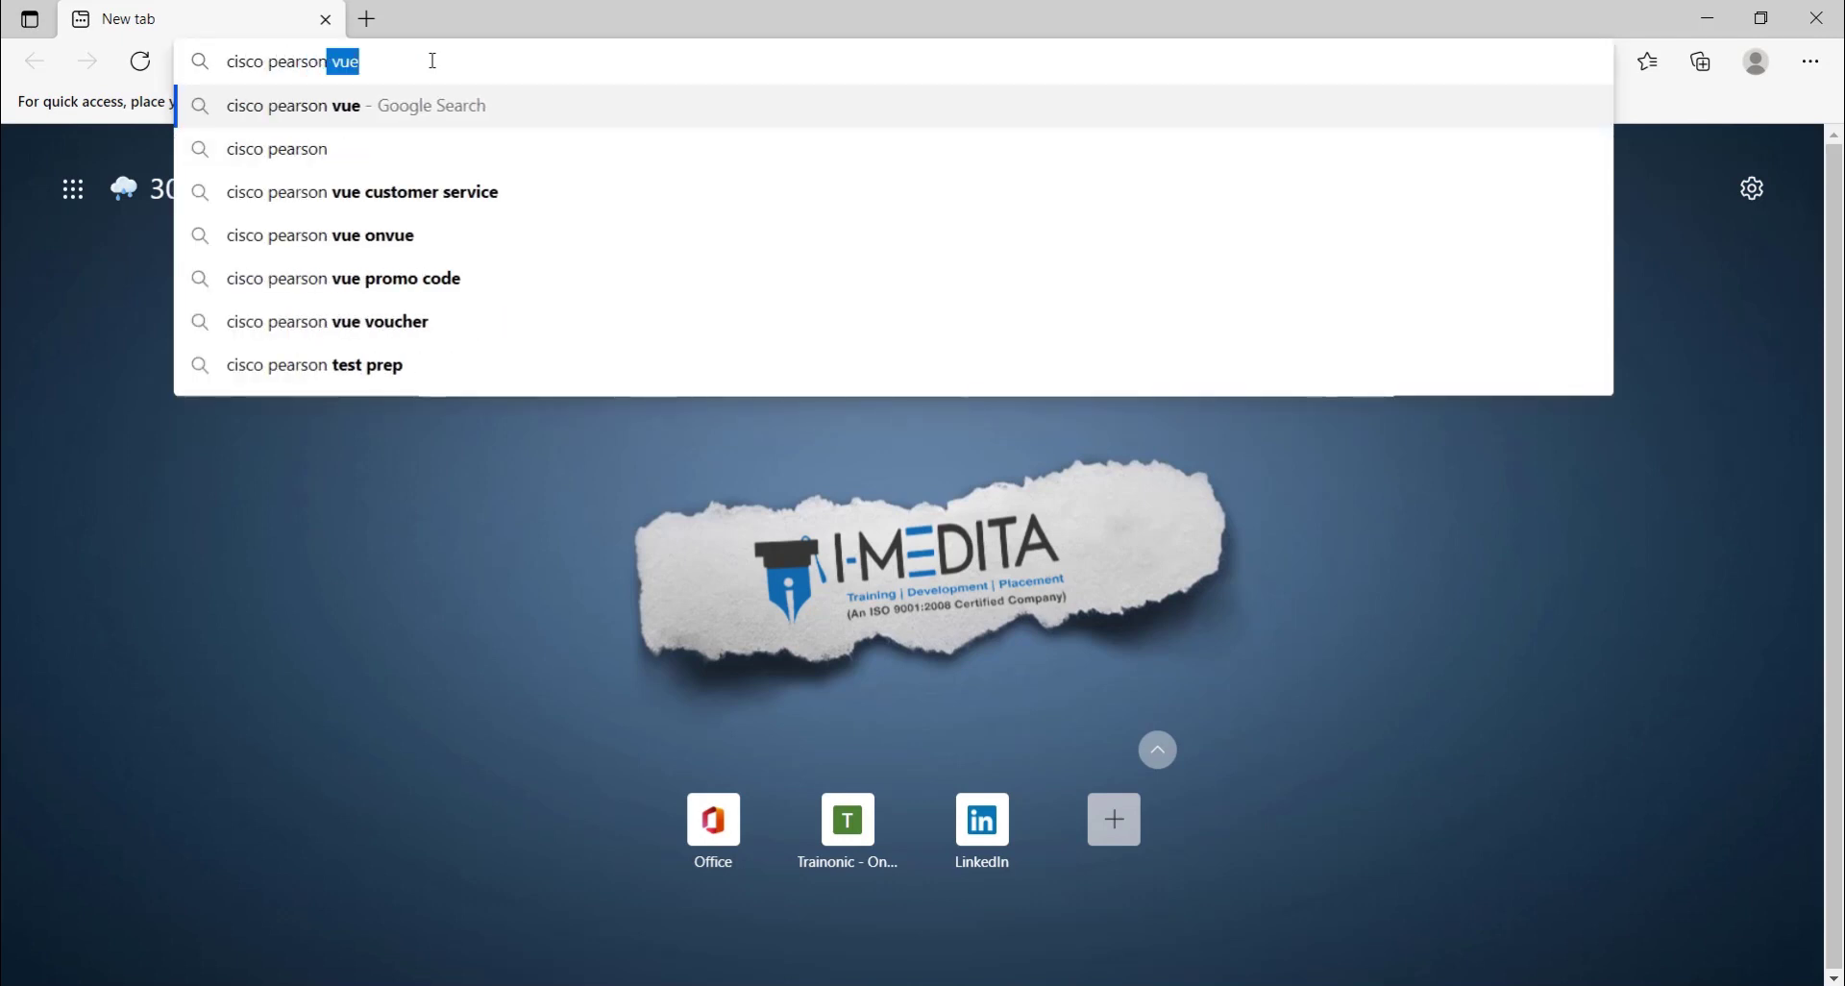
pyautogui.press('Return')
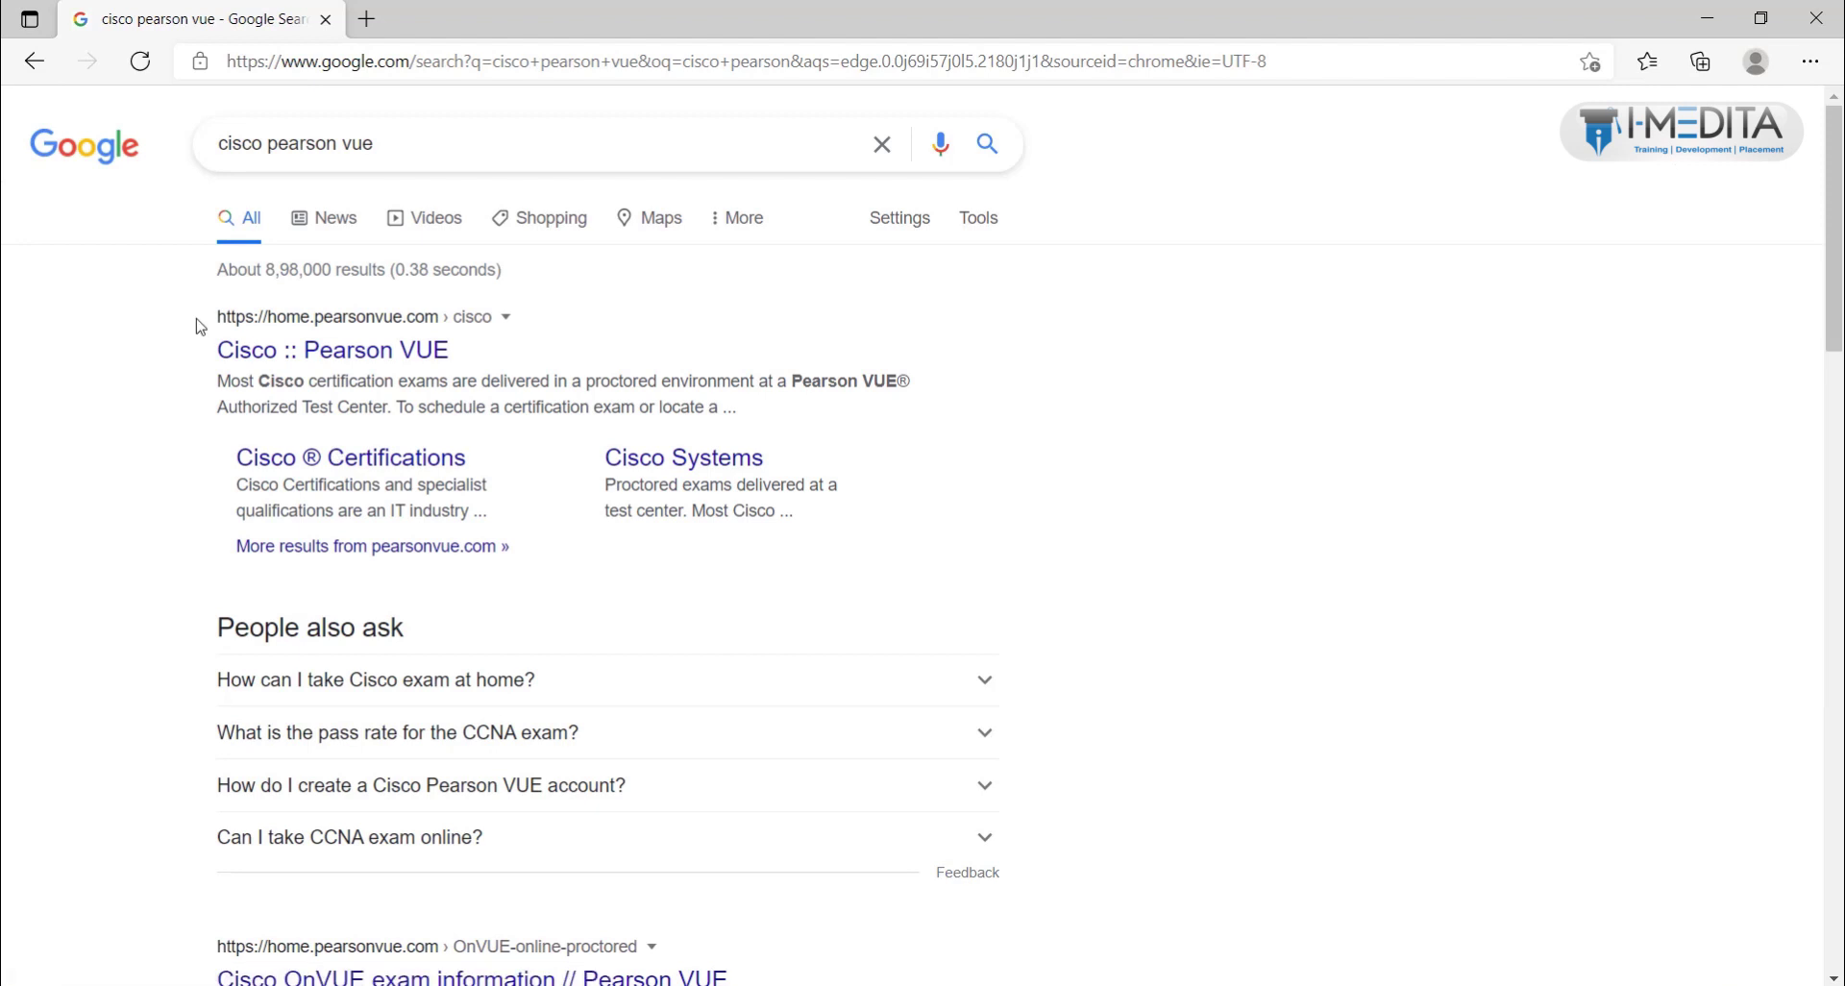
pyautogui.moveTo(213, 347); pyautogui.dragTo(462, 368)
pyautogui.click(486, 423)
# Step: Scroll through the Cisco test-taker page's certification and online proctoring information
pyautogui.click(280, 352)
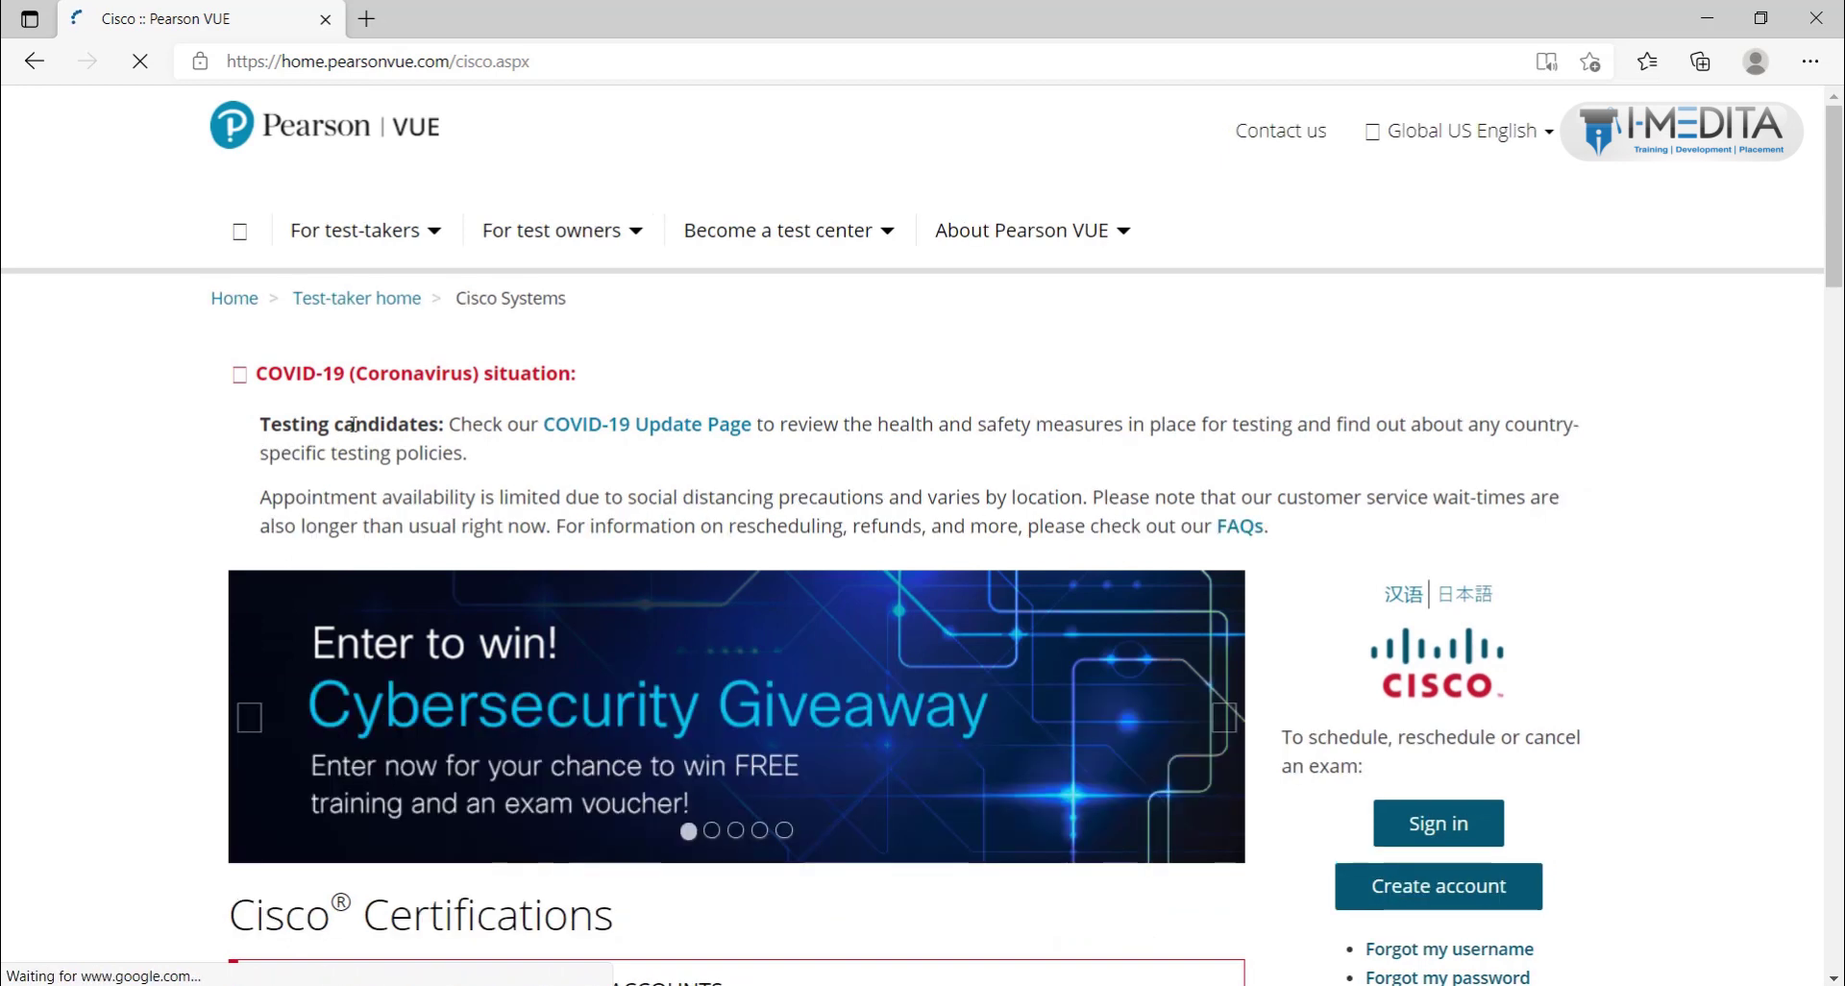
pyautogui.scroll(-2, 741, 702)
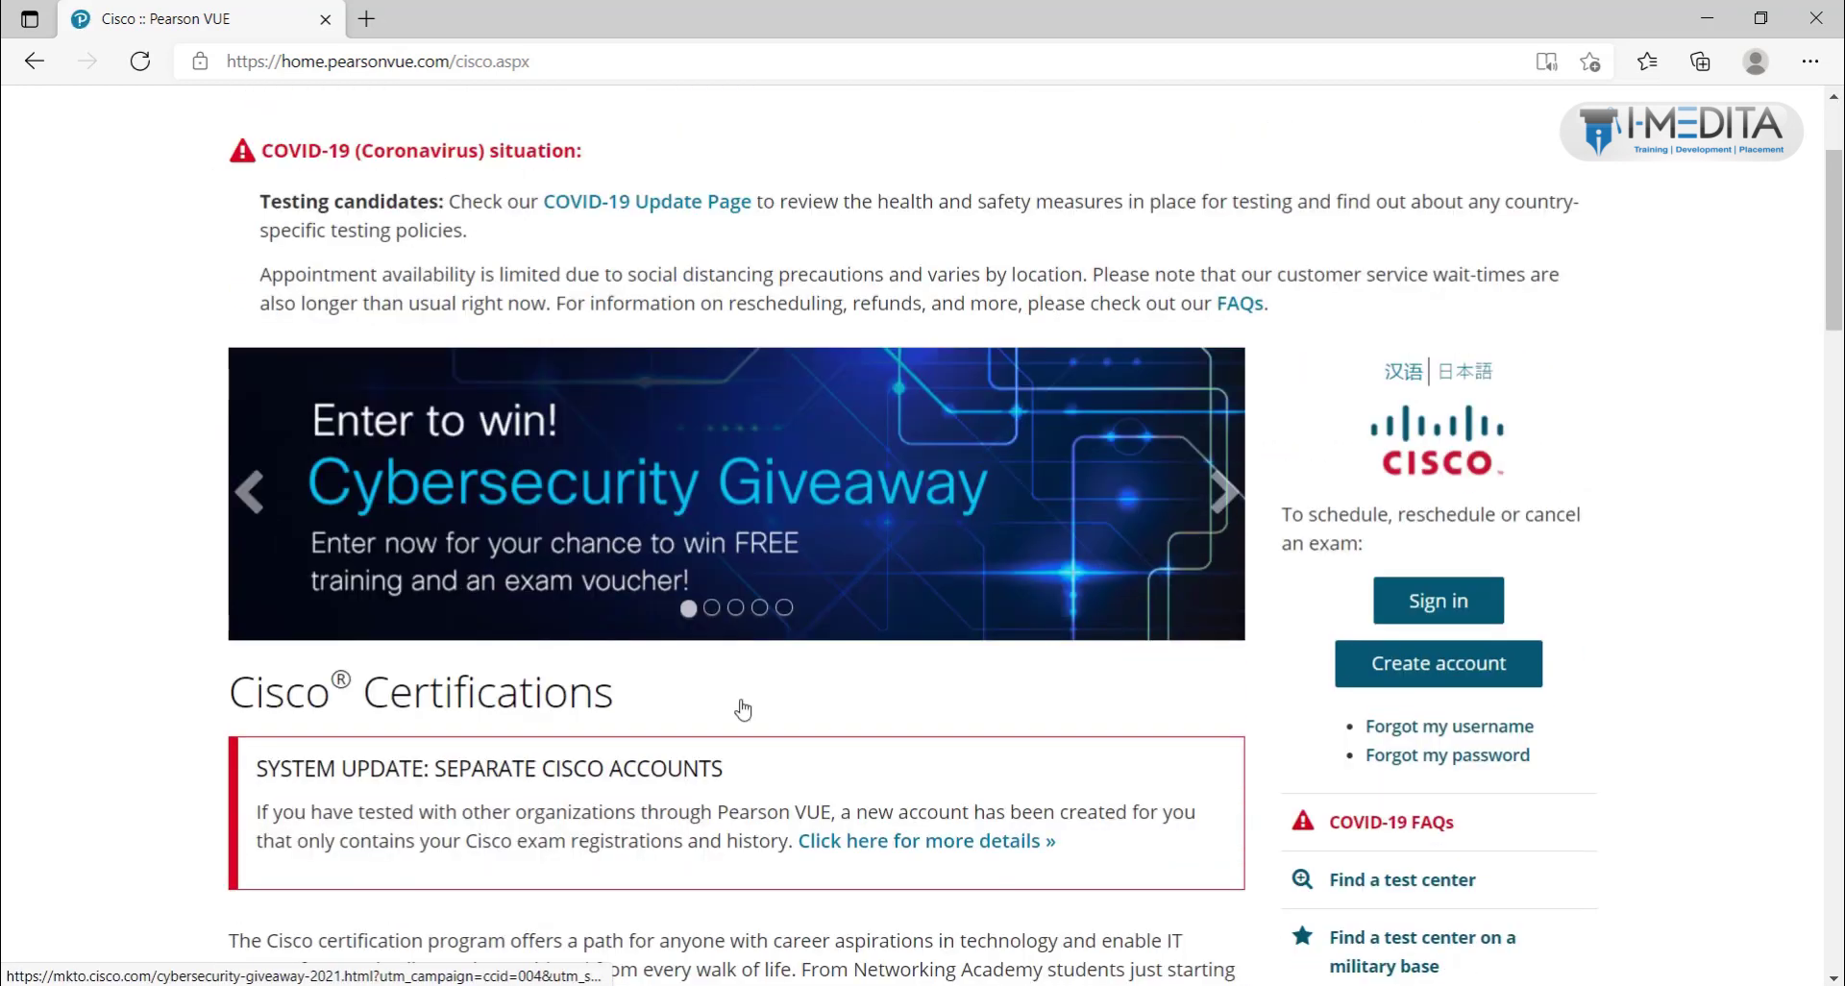
pyautogui.scroll(-10, 742, 709)
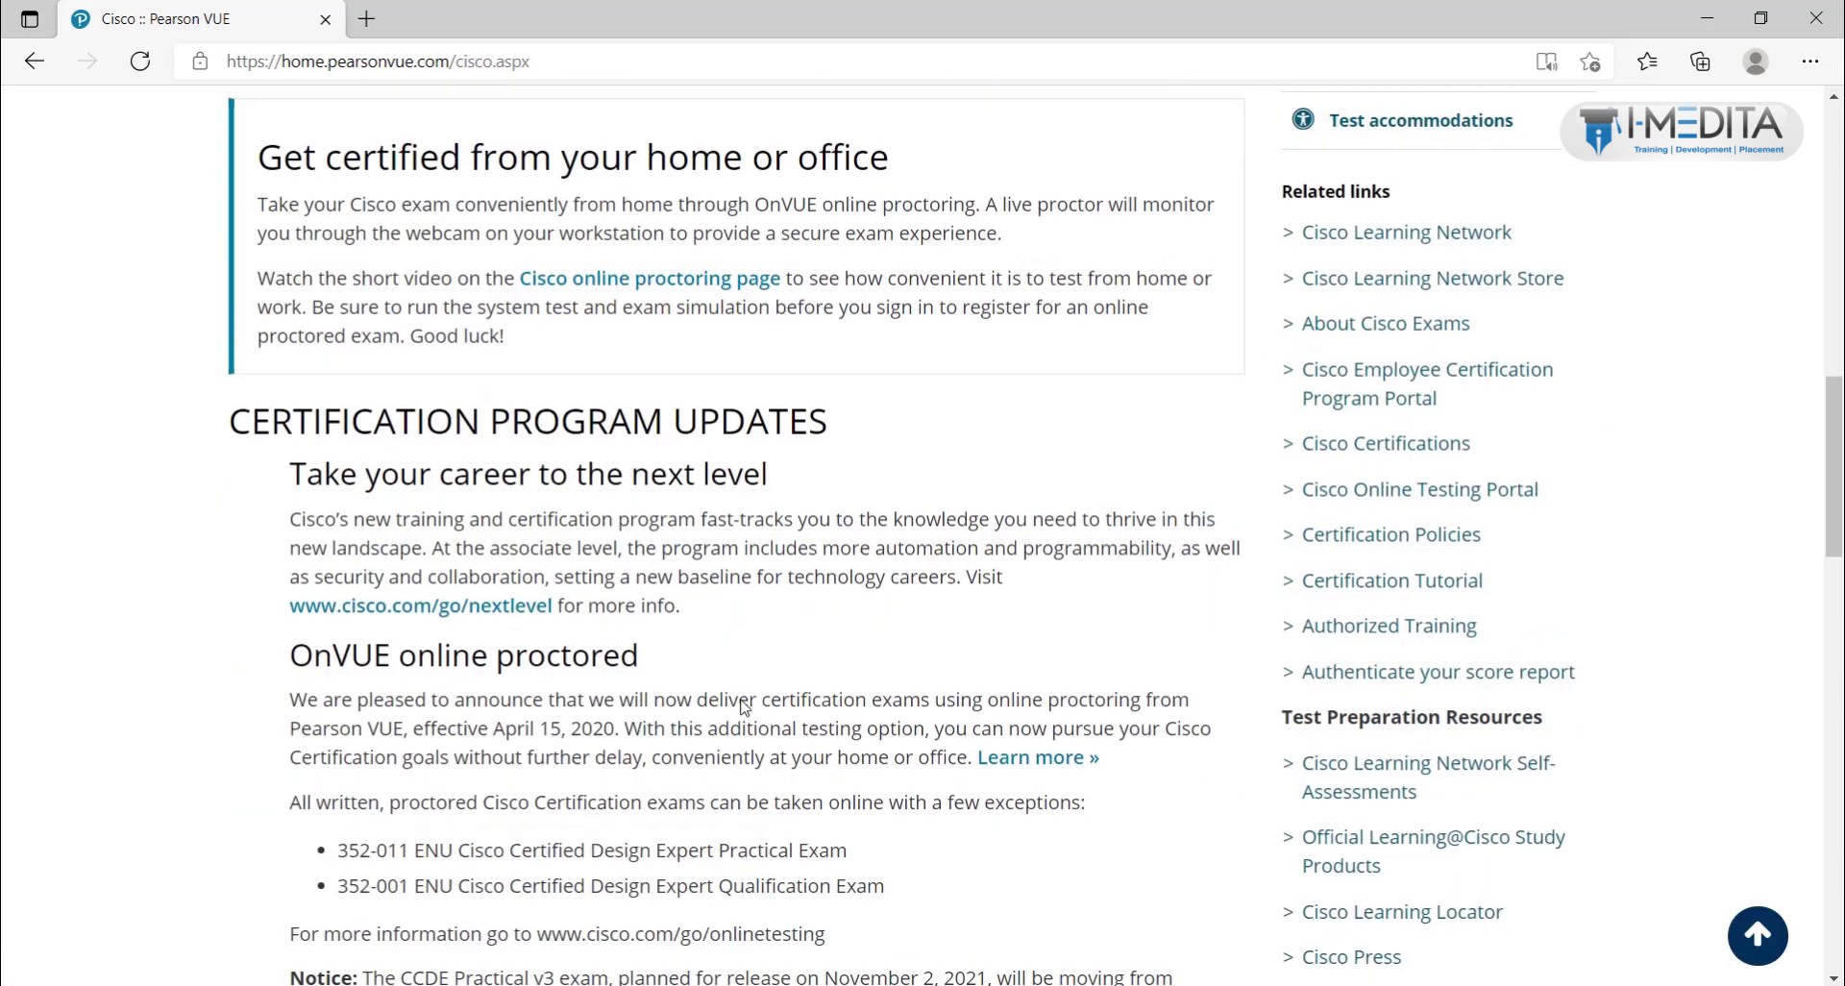
pyautogui.scroll(-15, 745, 708)
pyautogui.scroll(10, 742, 707)
pyautogui.scroll(15, 742, 707)
pyautogui.scroll(-1, 1286, 576)
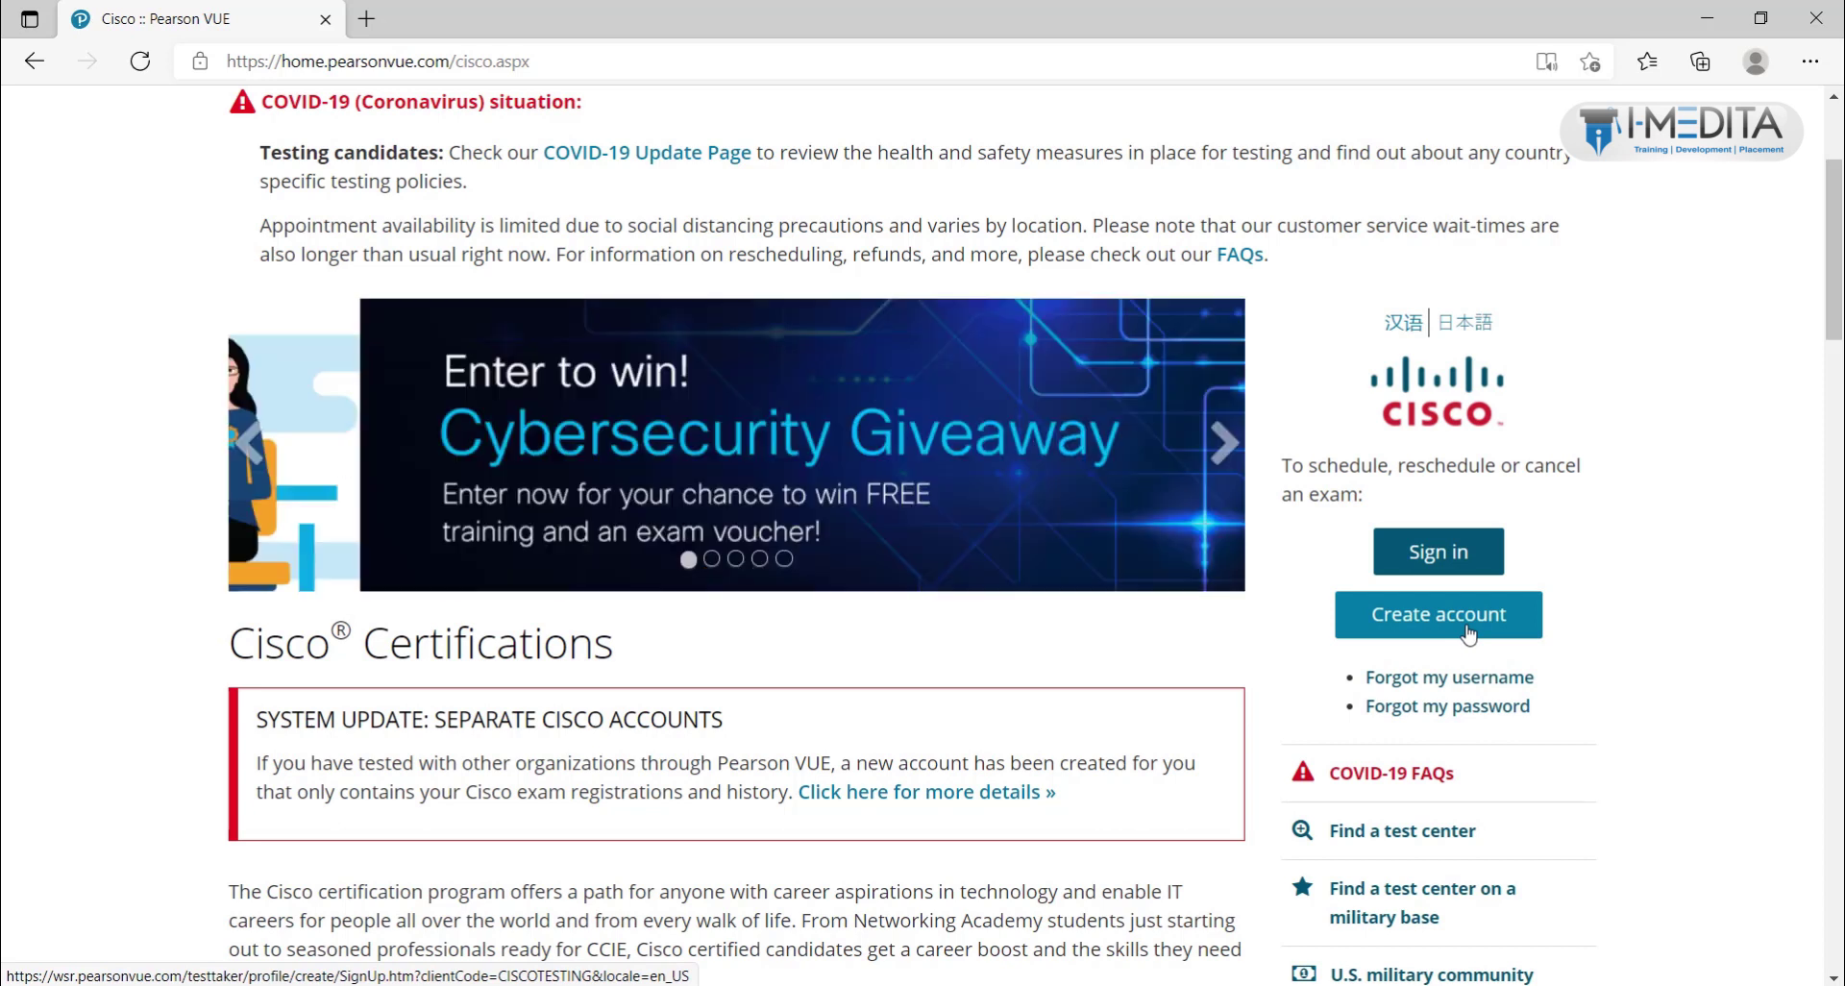
# Step: Begin a new web account and accept the Privacy Policy via 'I have read and agree'
pyautogui.click(1467, 634)
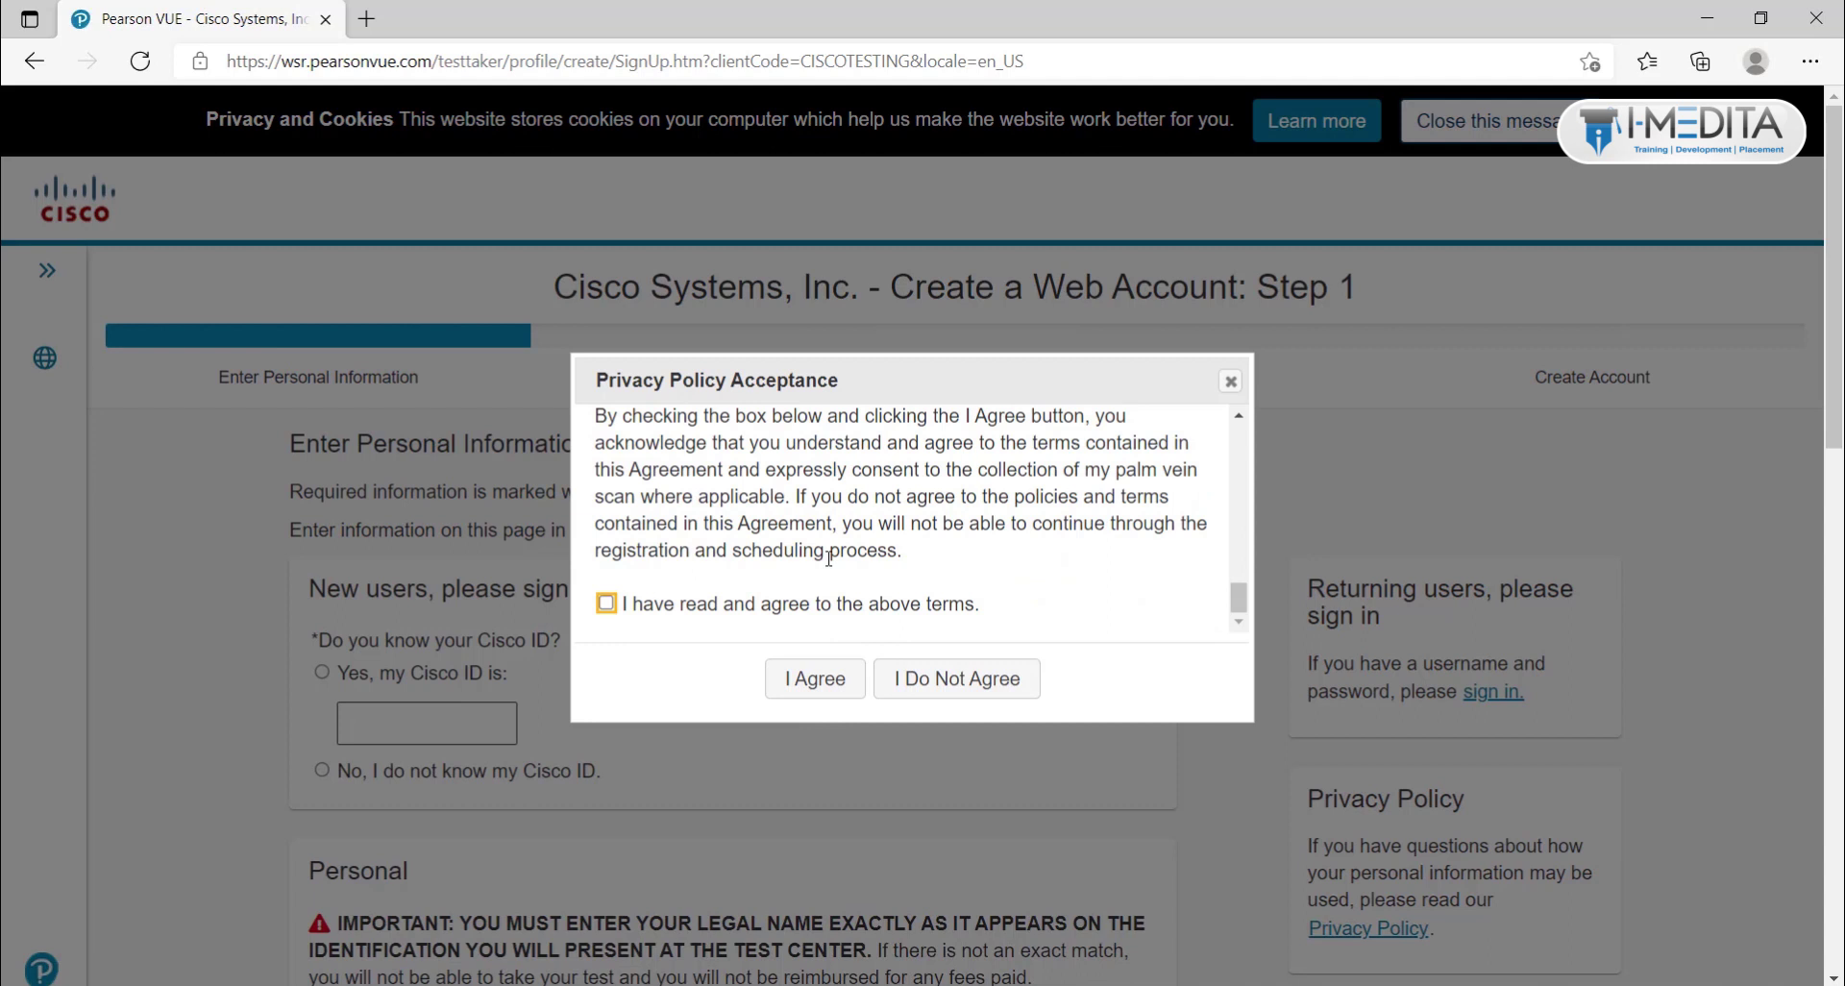
pyautogui.scroll(10, 865, 543)
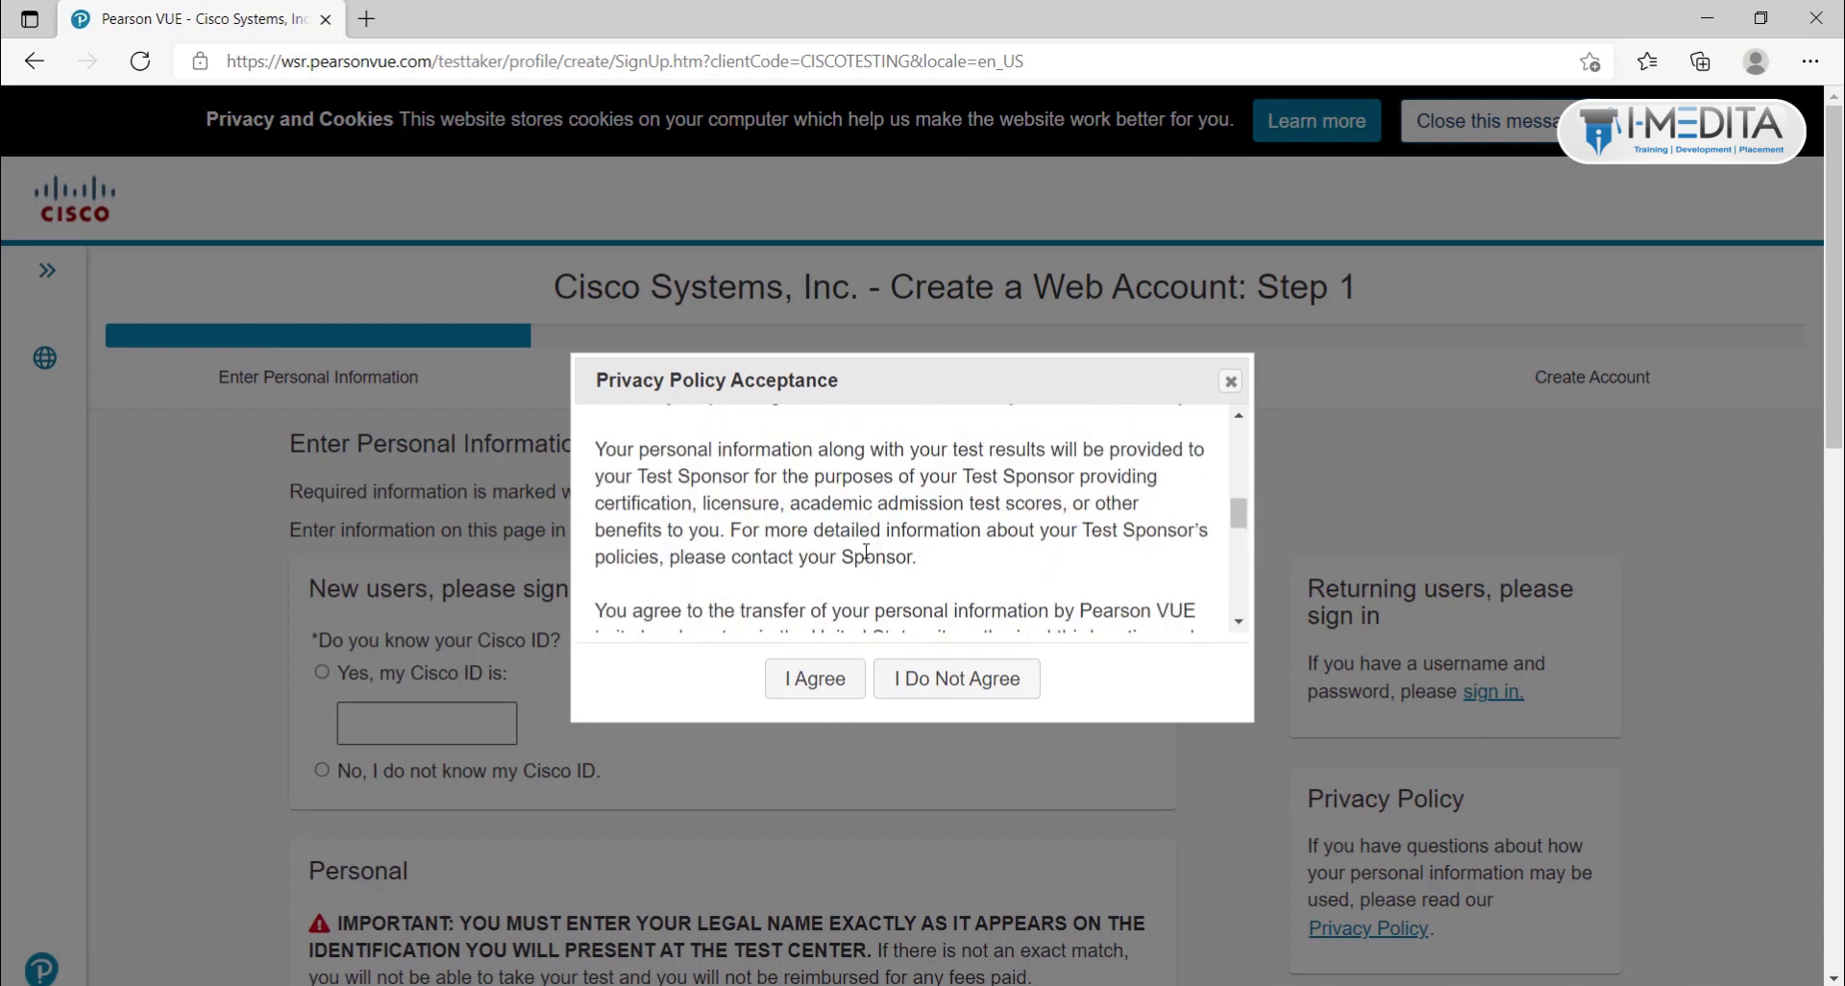
pyautogui.scroll(-10, 868, 561)
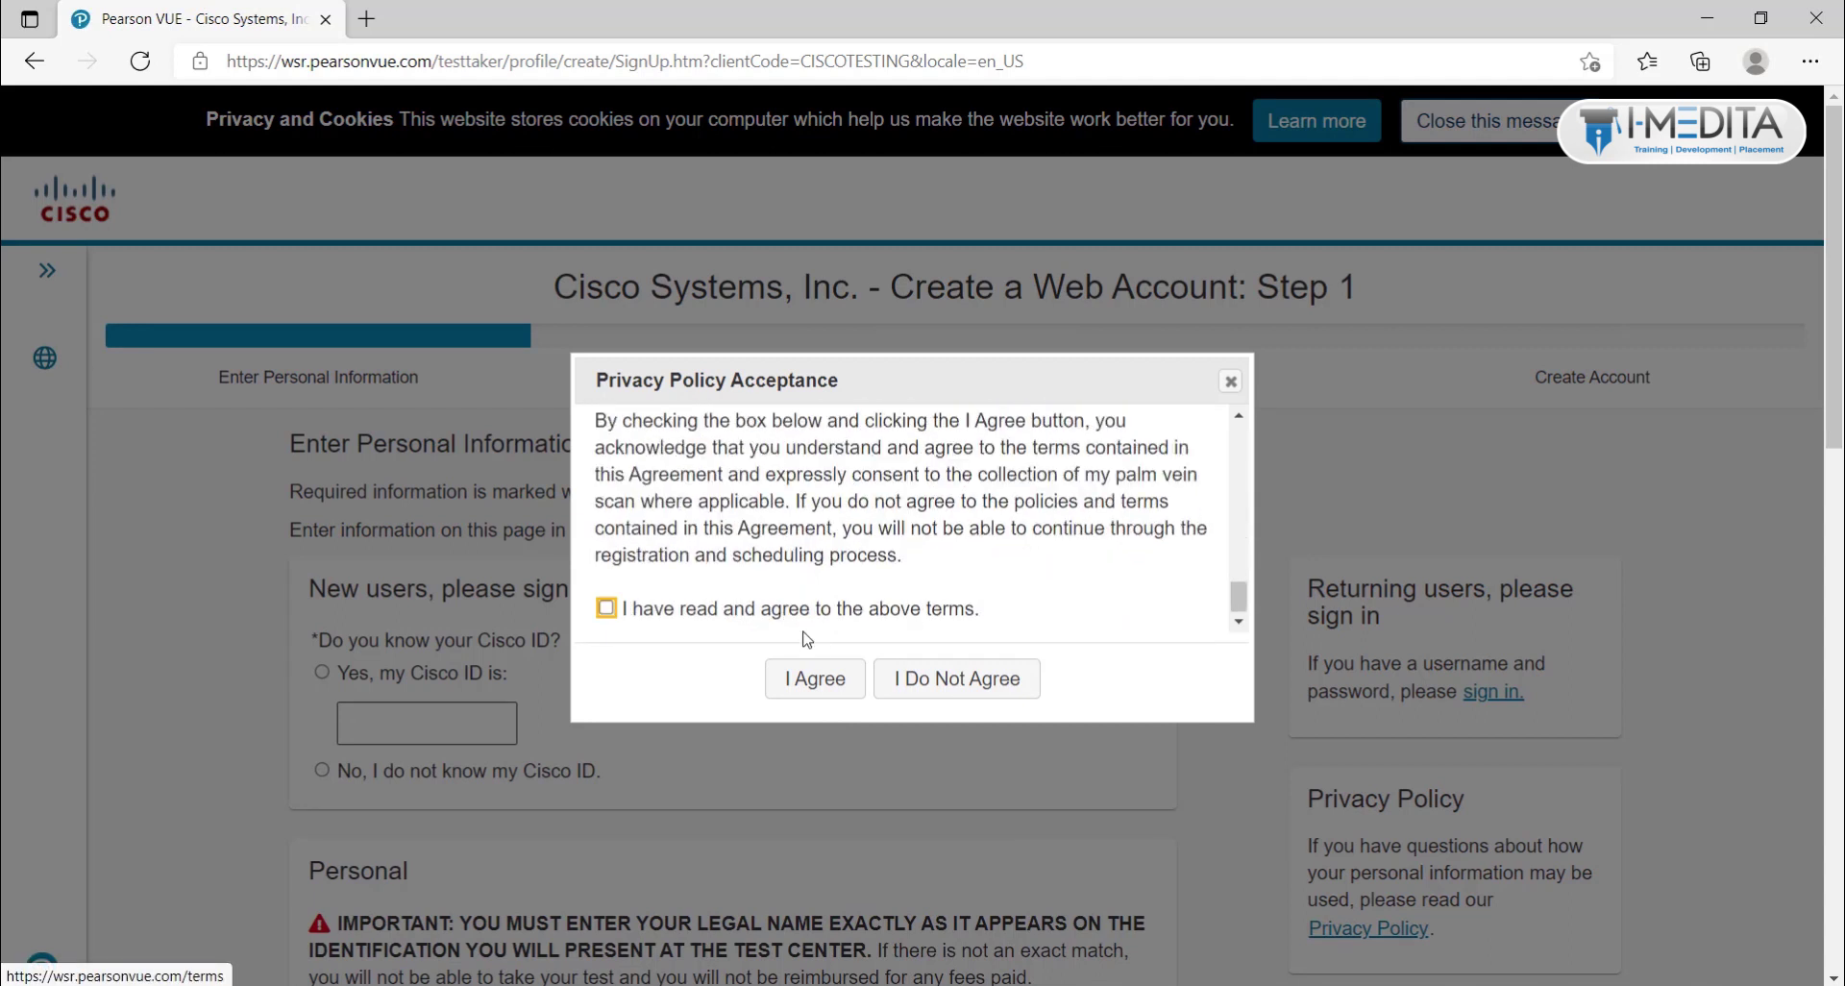
pyautogui.scroll(3, 624, 470)
pyautogui.click(606, 468)
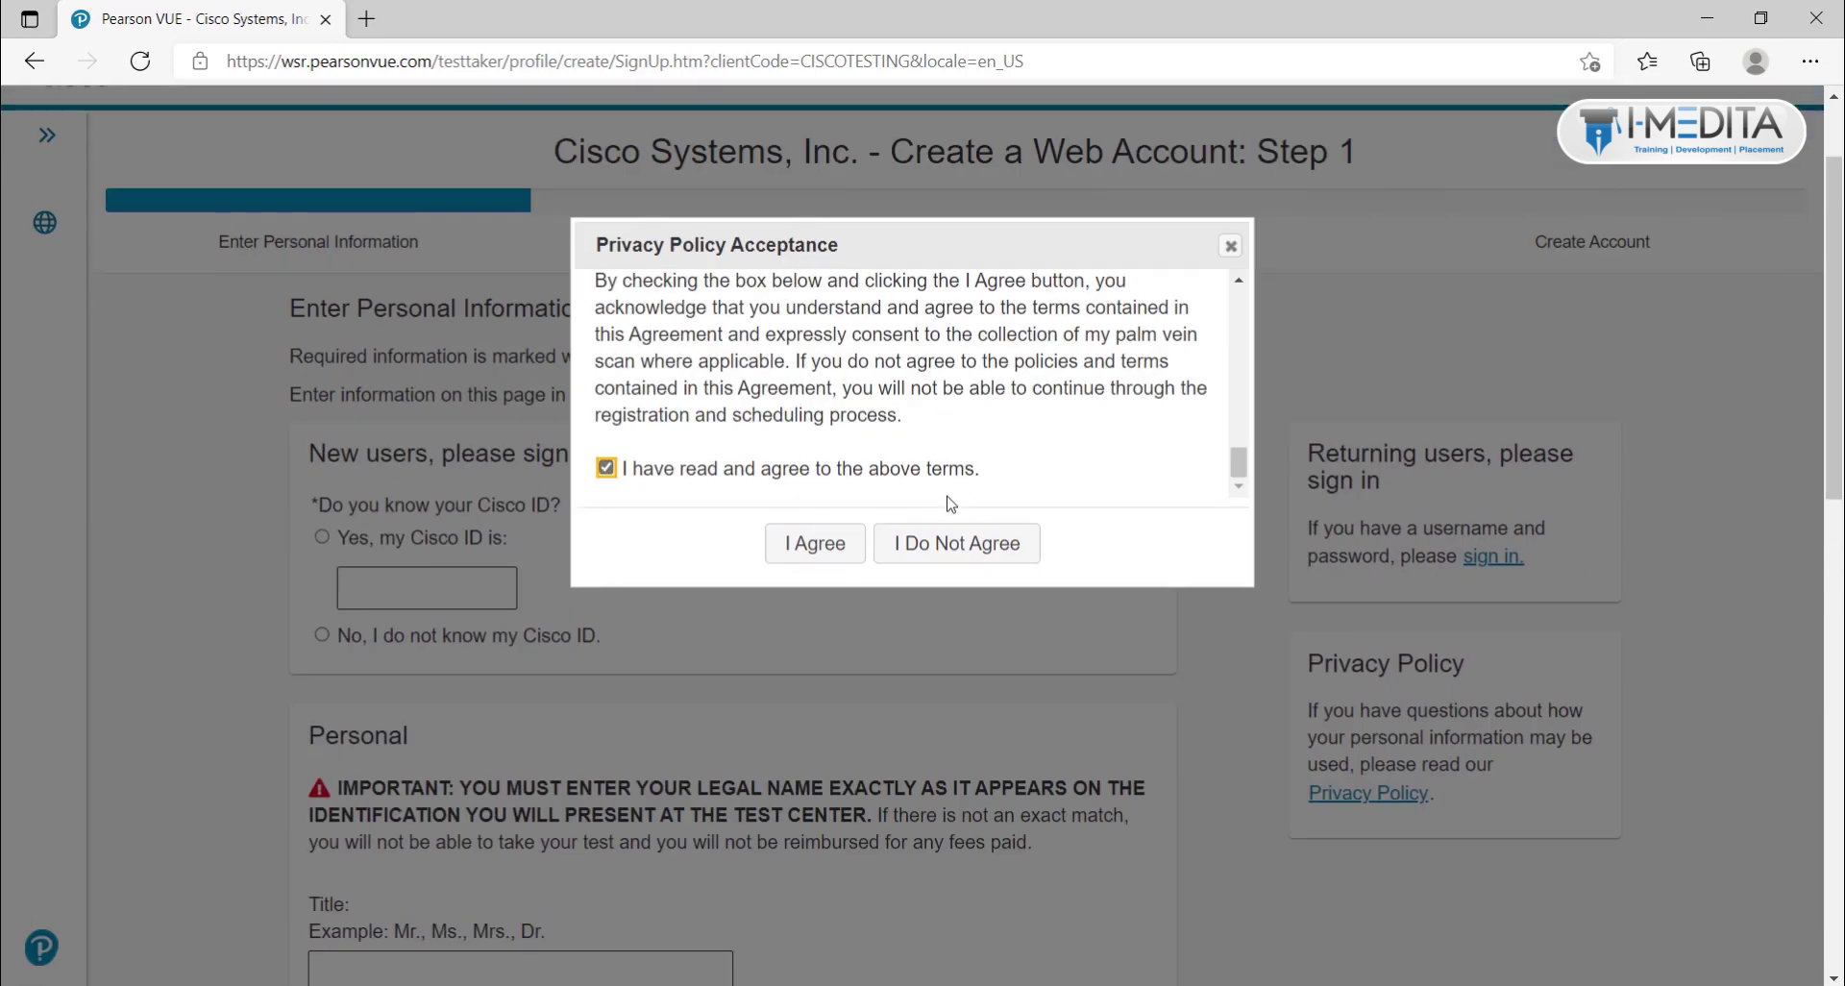
pyautogui.click(807, 557)
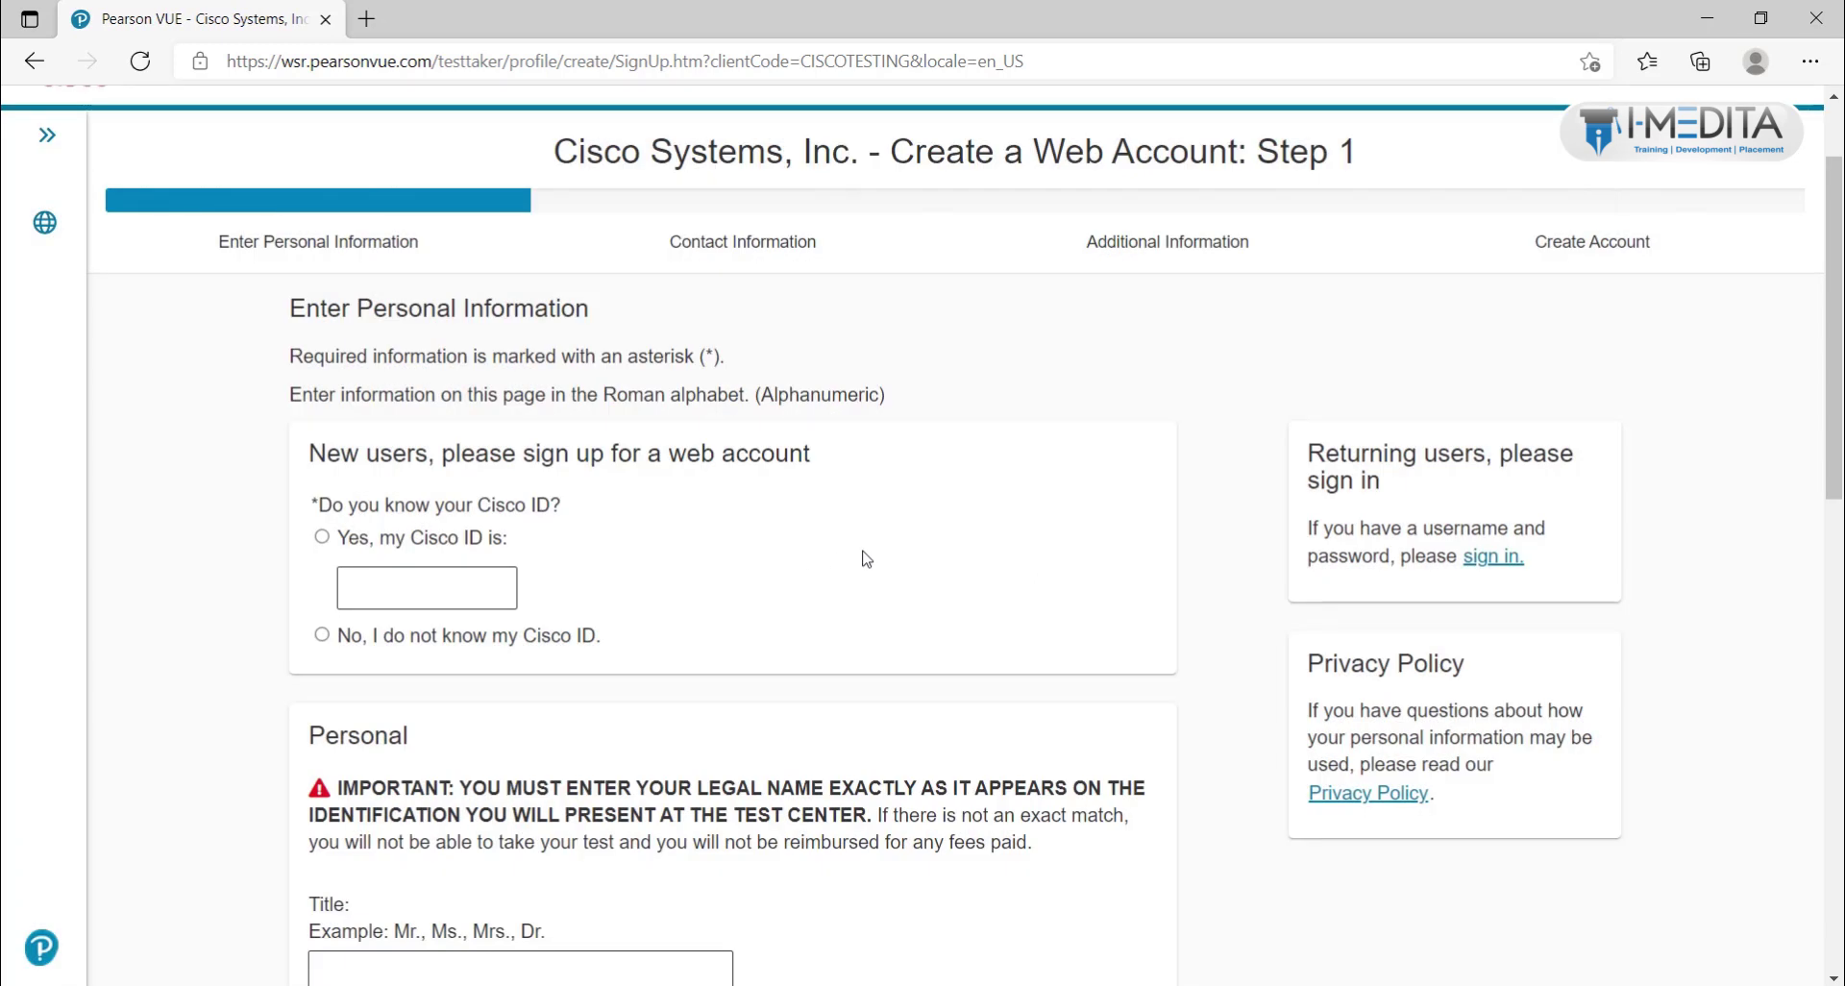
# Step: Select 'No, I do not know my Cisco ID'
pyautogui.scroll(-5, 867, 558)
pyautogui.scroll(5, 866, 558)
pyautogui.click(322, 634)
# Step: Enter title Mr, the first name and the last name, leaving middle names blank
pyautogui.scroll(-5, 565, 700)
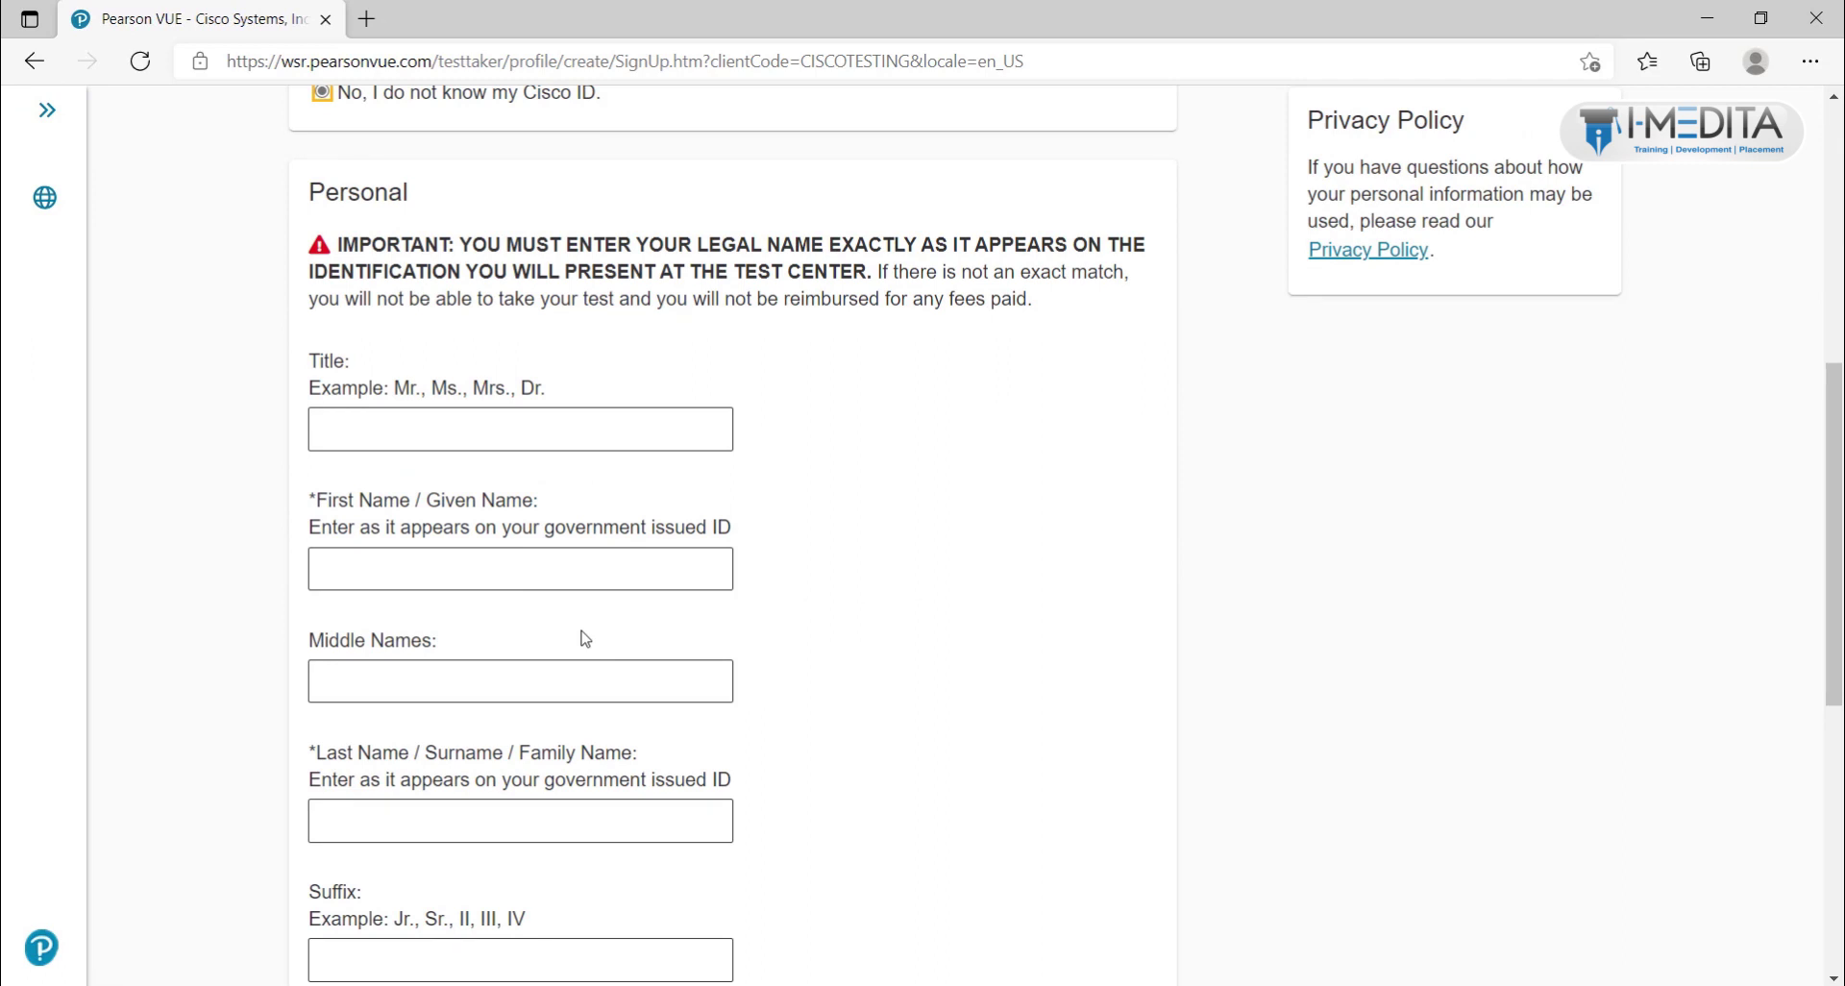
pyautogui.scroll(-1, 585, 639)
pyautogui.click(420, 292)
pyautogui.write('Mr')
pyautogui.press('Tab')
pyautogui.press('Tab')
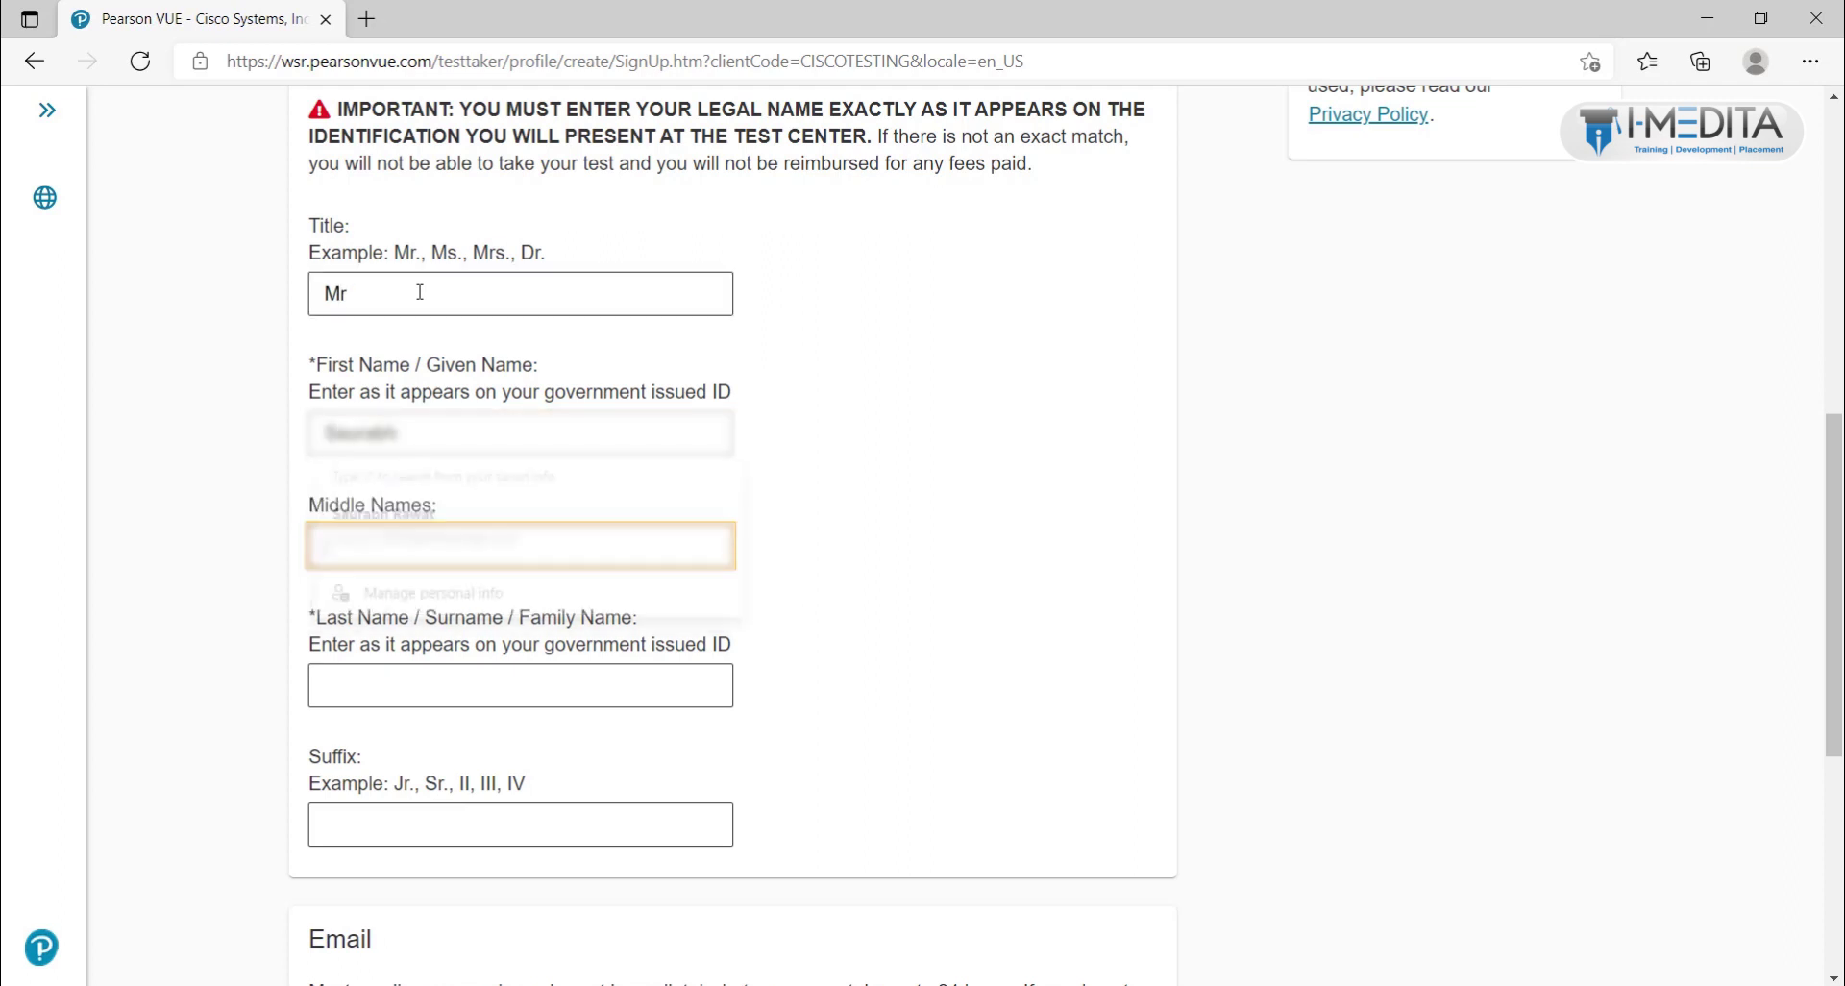
pyautogui.press('Tab')
pyautogui.press('Tab')
# Step: Fill both Email fields with the saved email address suggestion
pyautogui.scroll(-1, 568, 411)
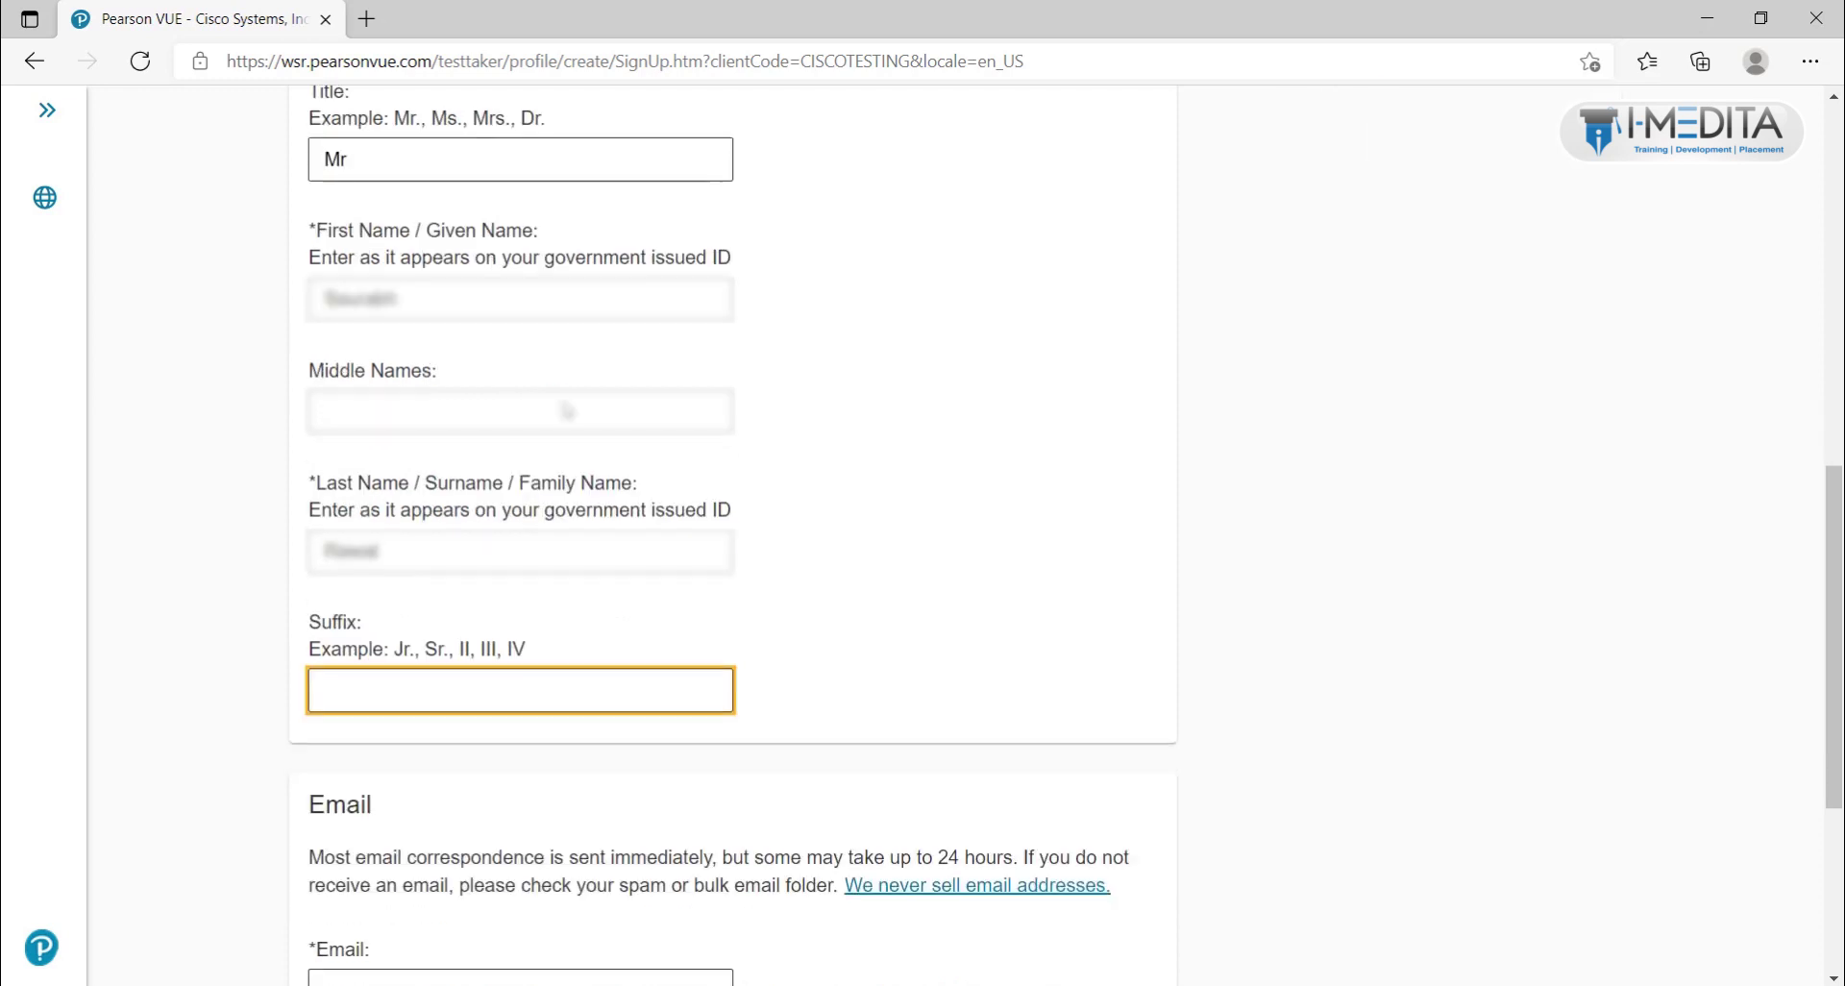
pyautogui.scroll(-4, 567, 412)
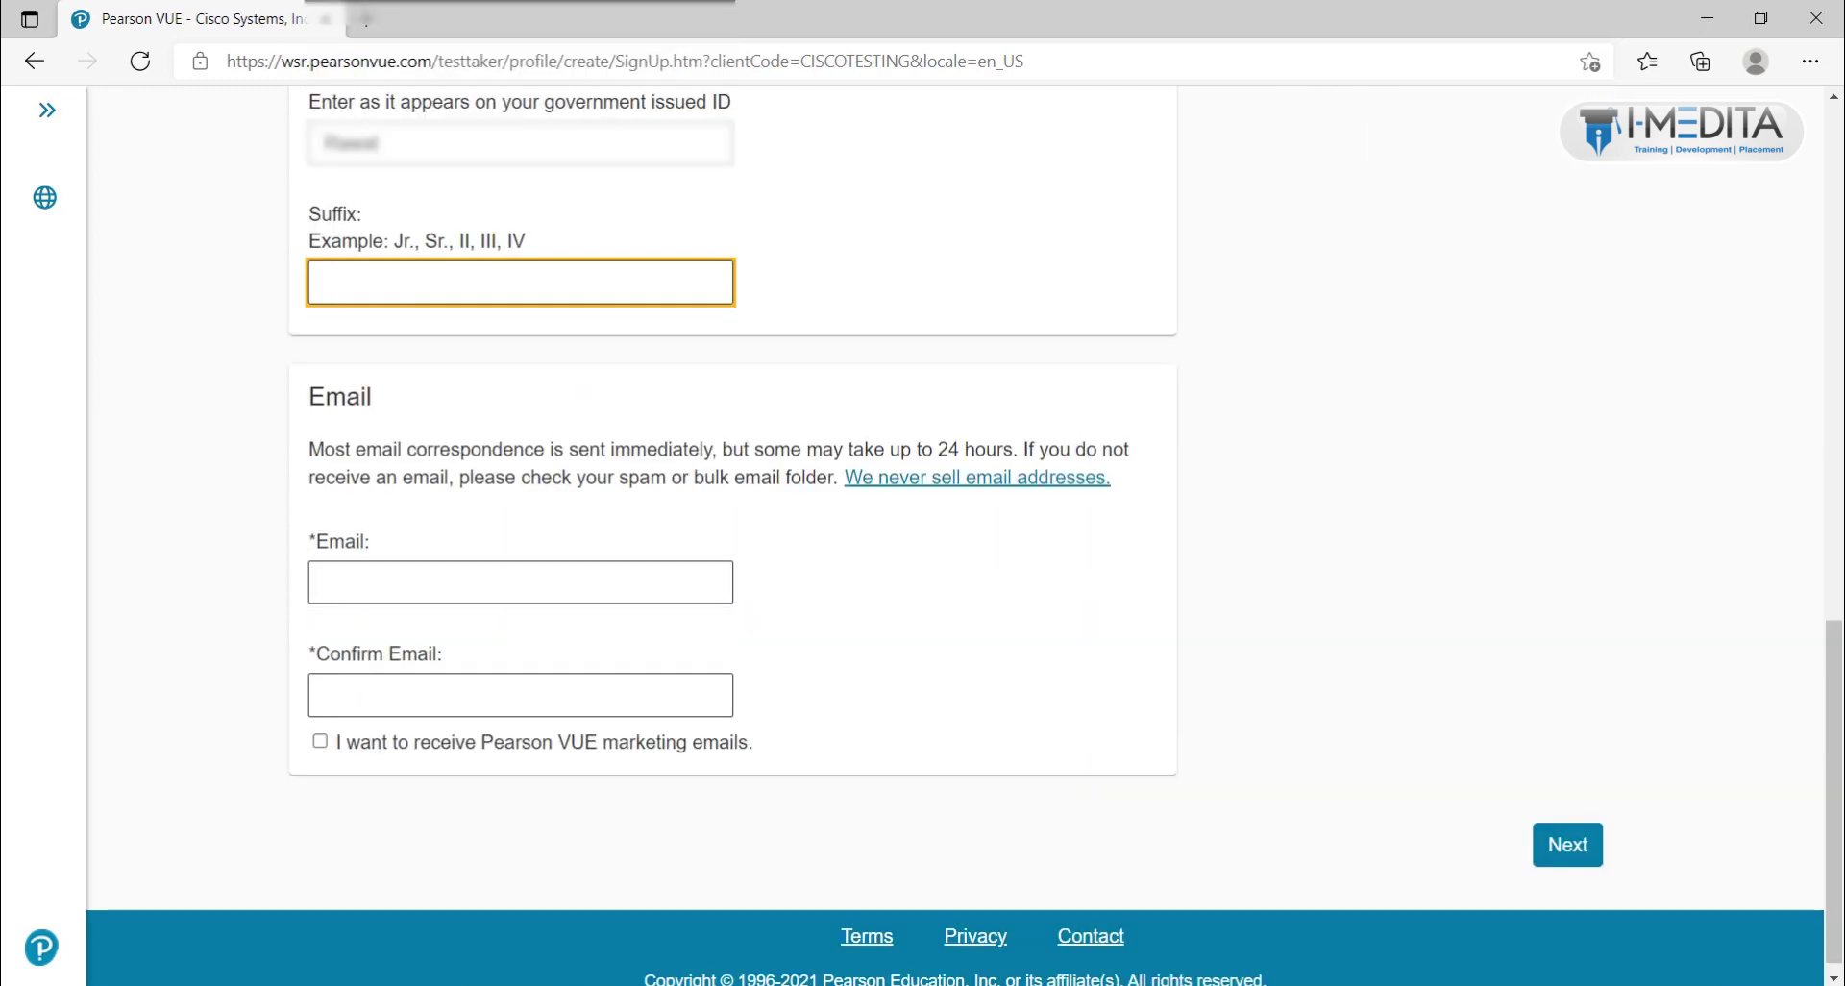
pyautogui.hotkey('alt', 'Tab')
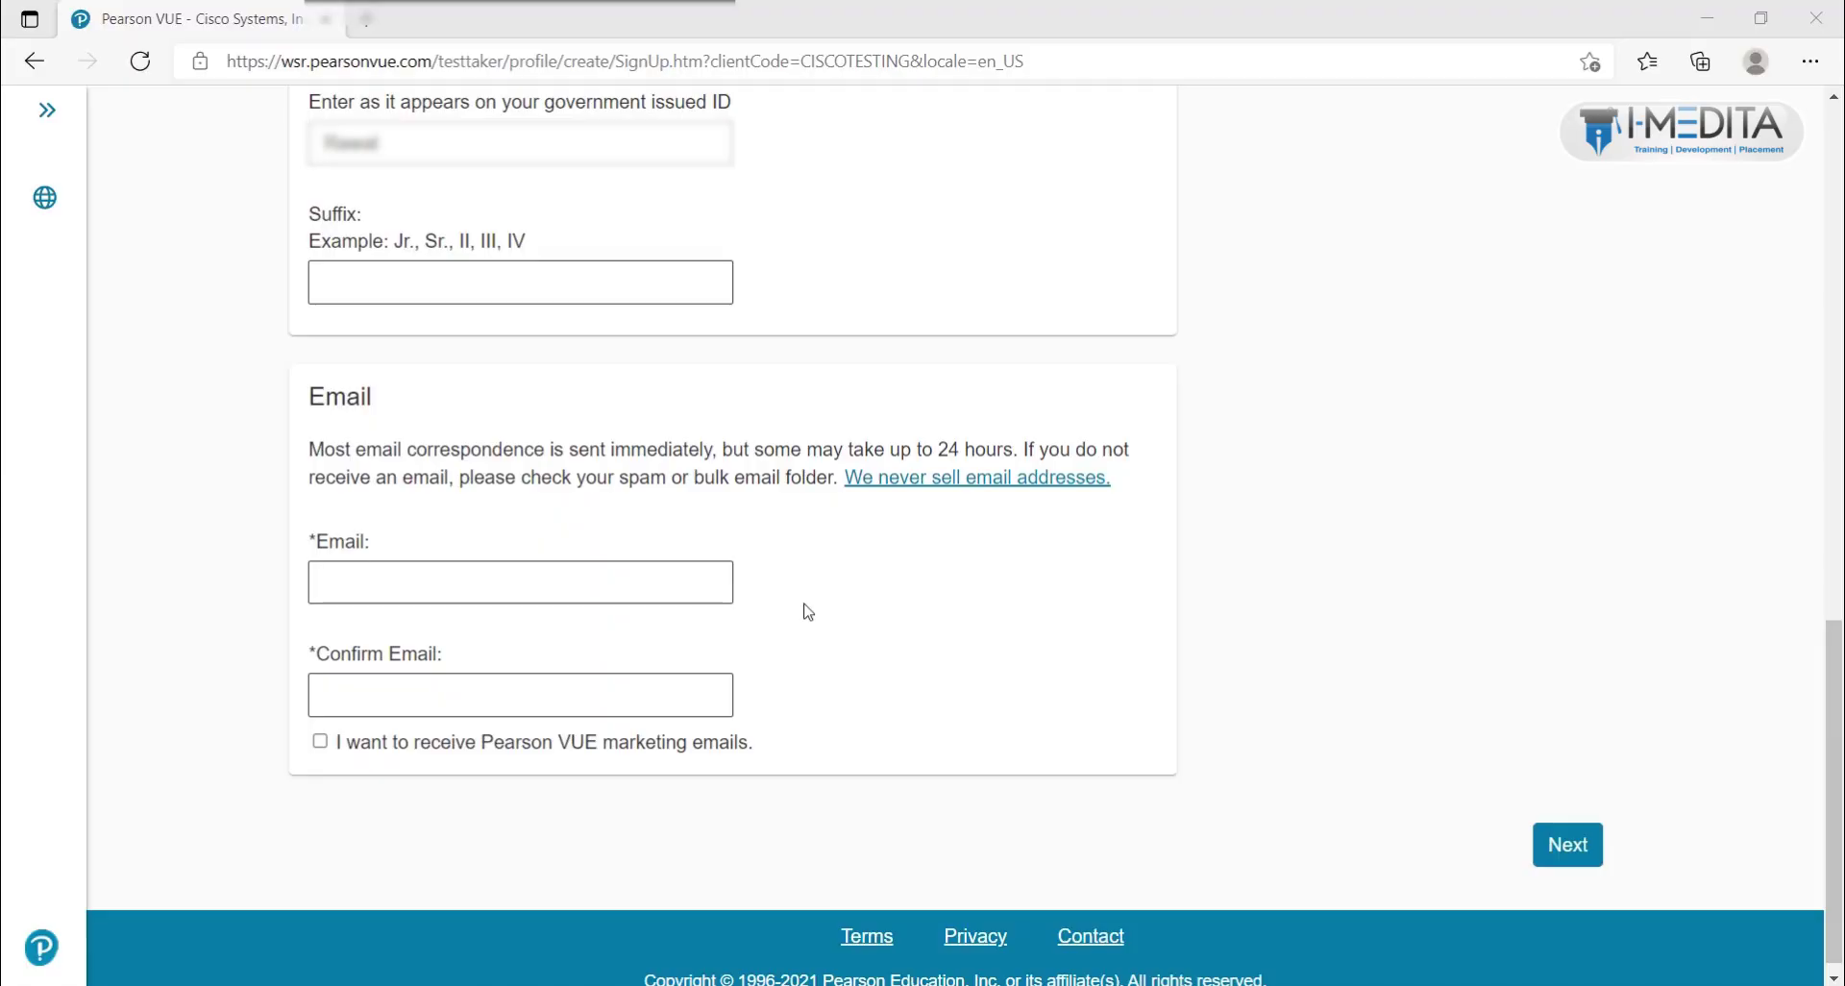
pyautogui.click(717, 575)
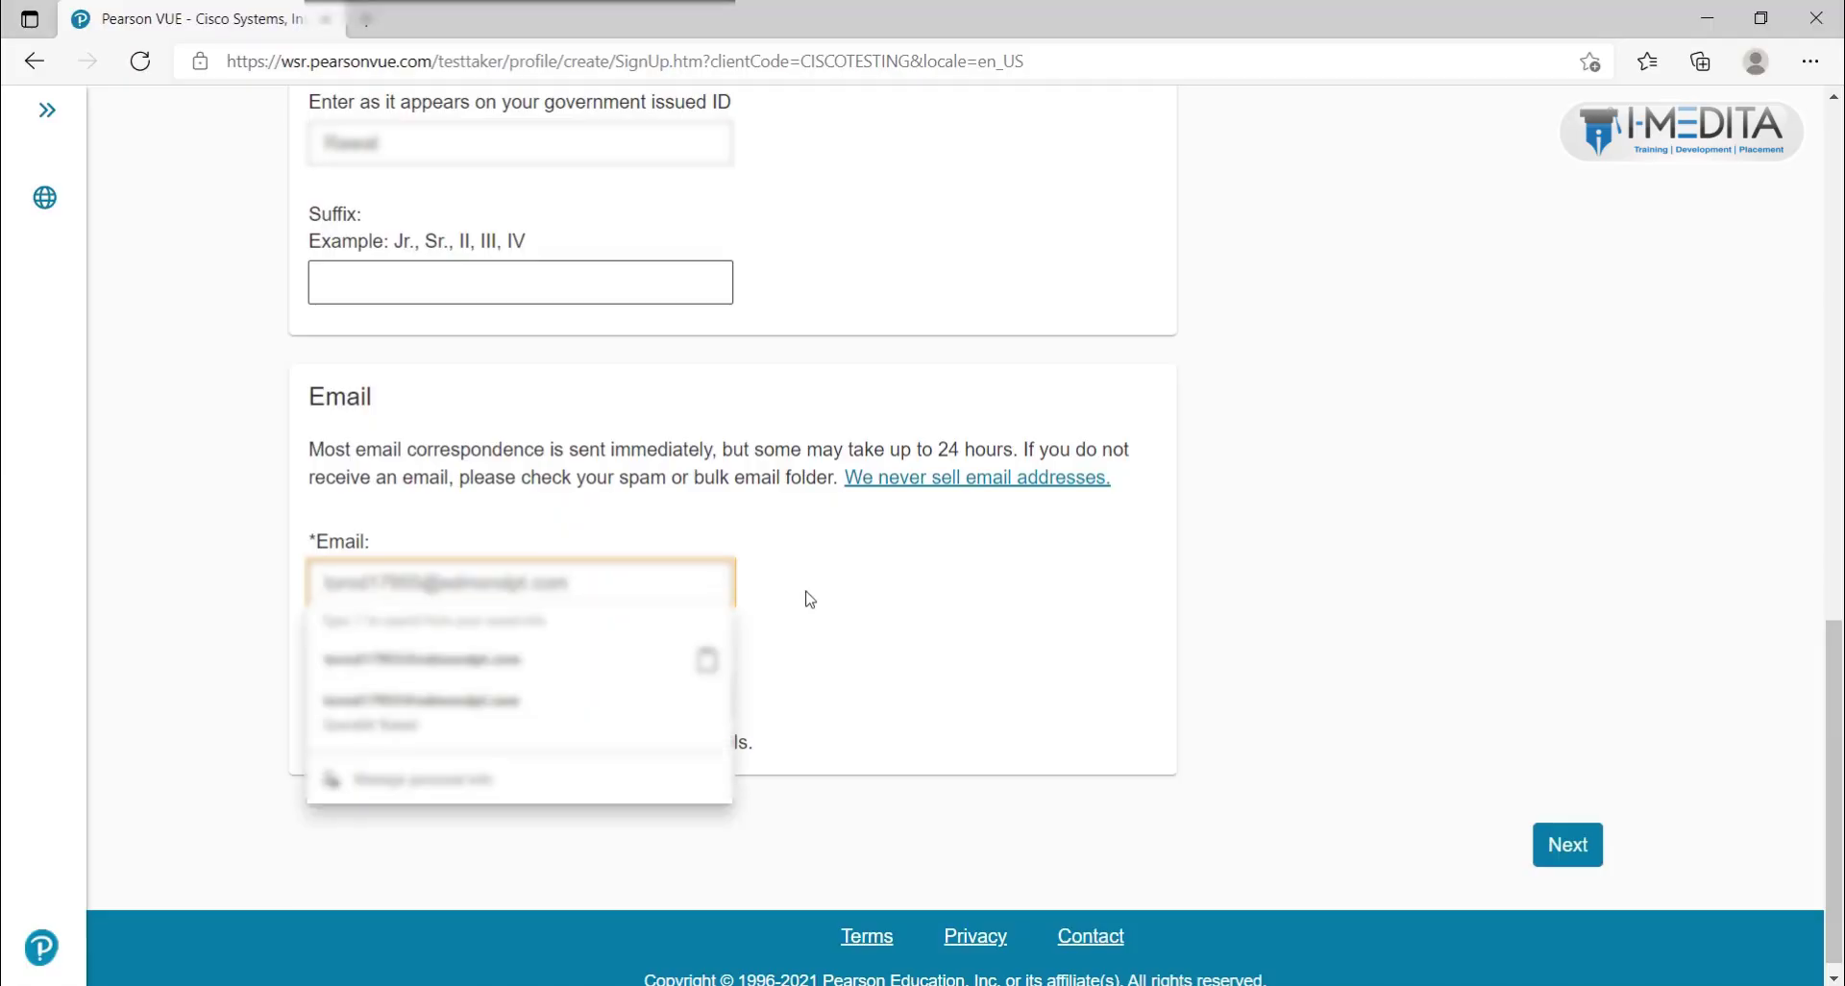
pyautogui.click(585, 708)
pyautogui.click(606, 706)
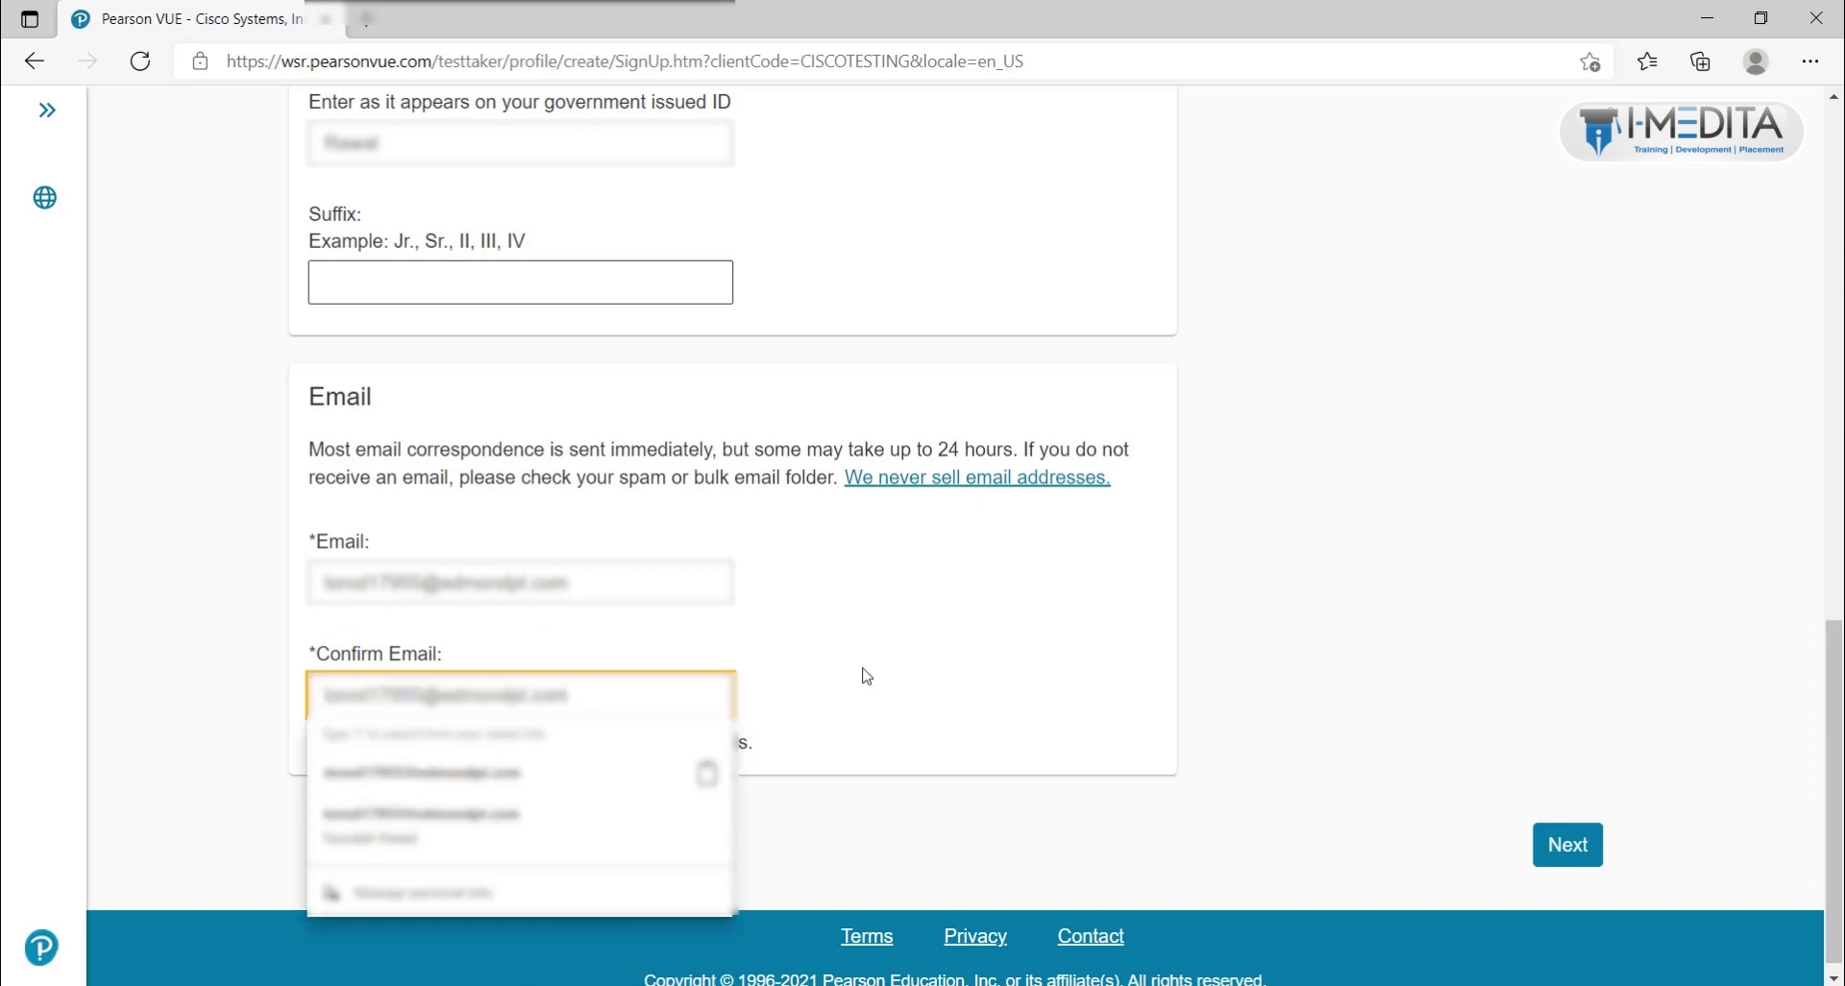
pyautogui.press('Escape')
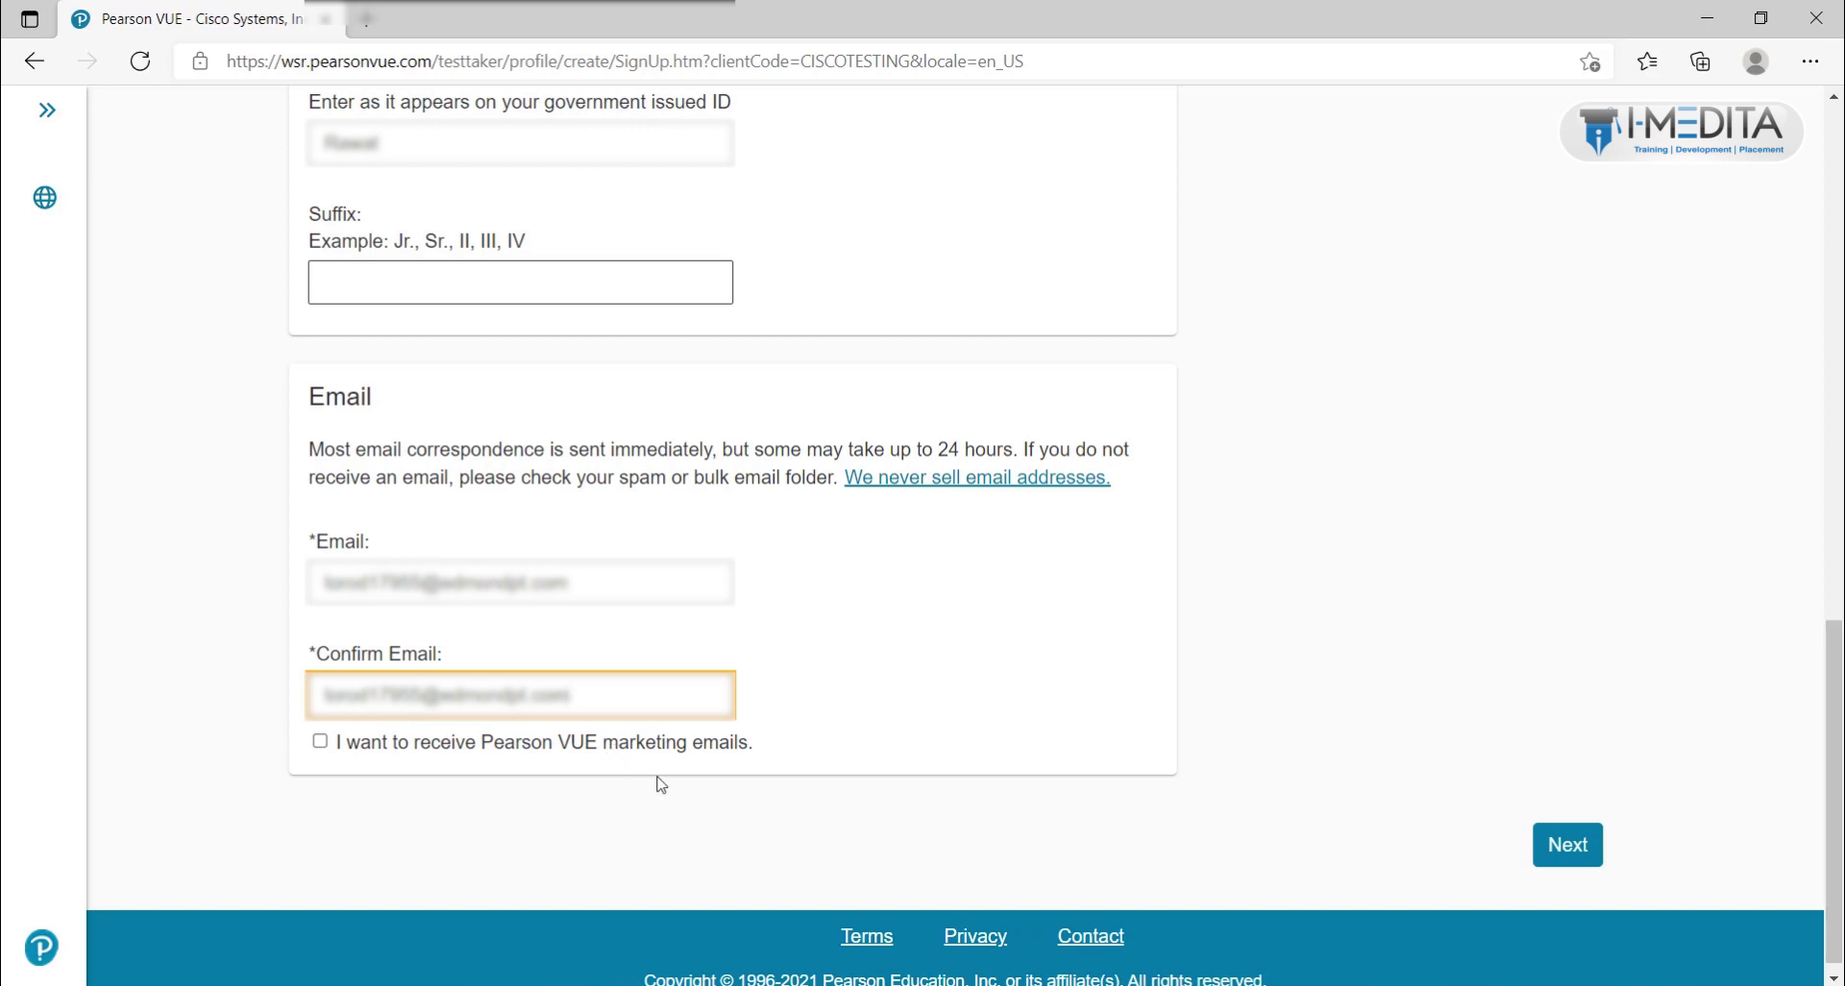
# Step: Submit step 1, then set address type to Home and country of residence to India
pyautogui.click(1552, 852)
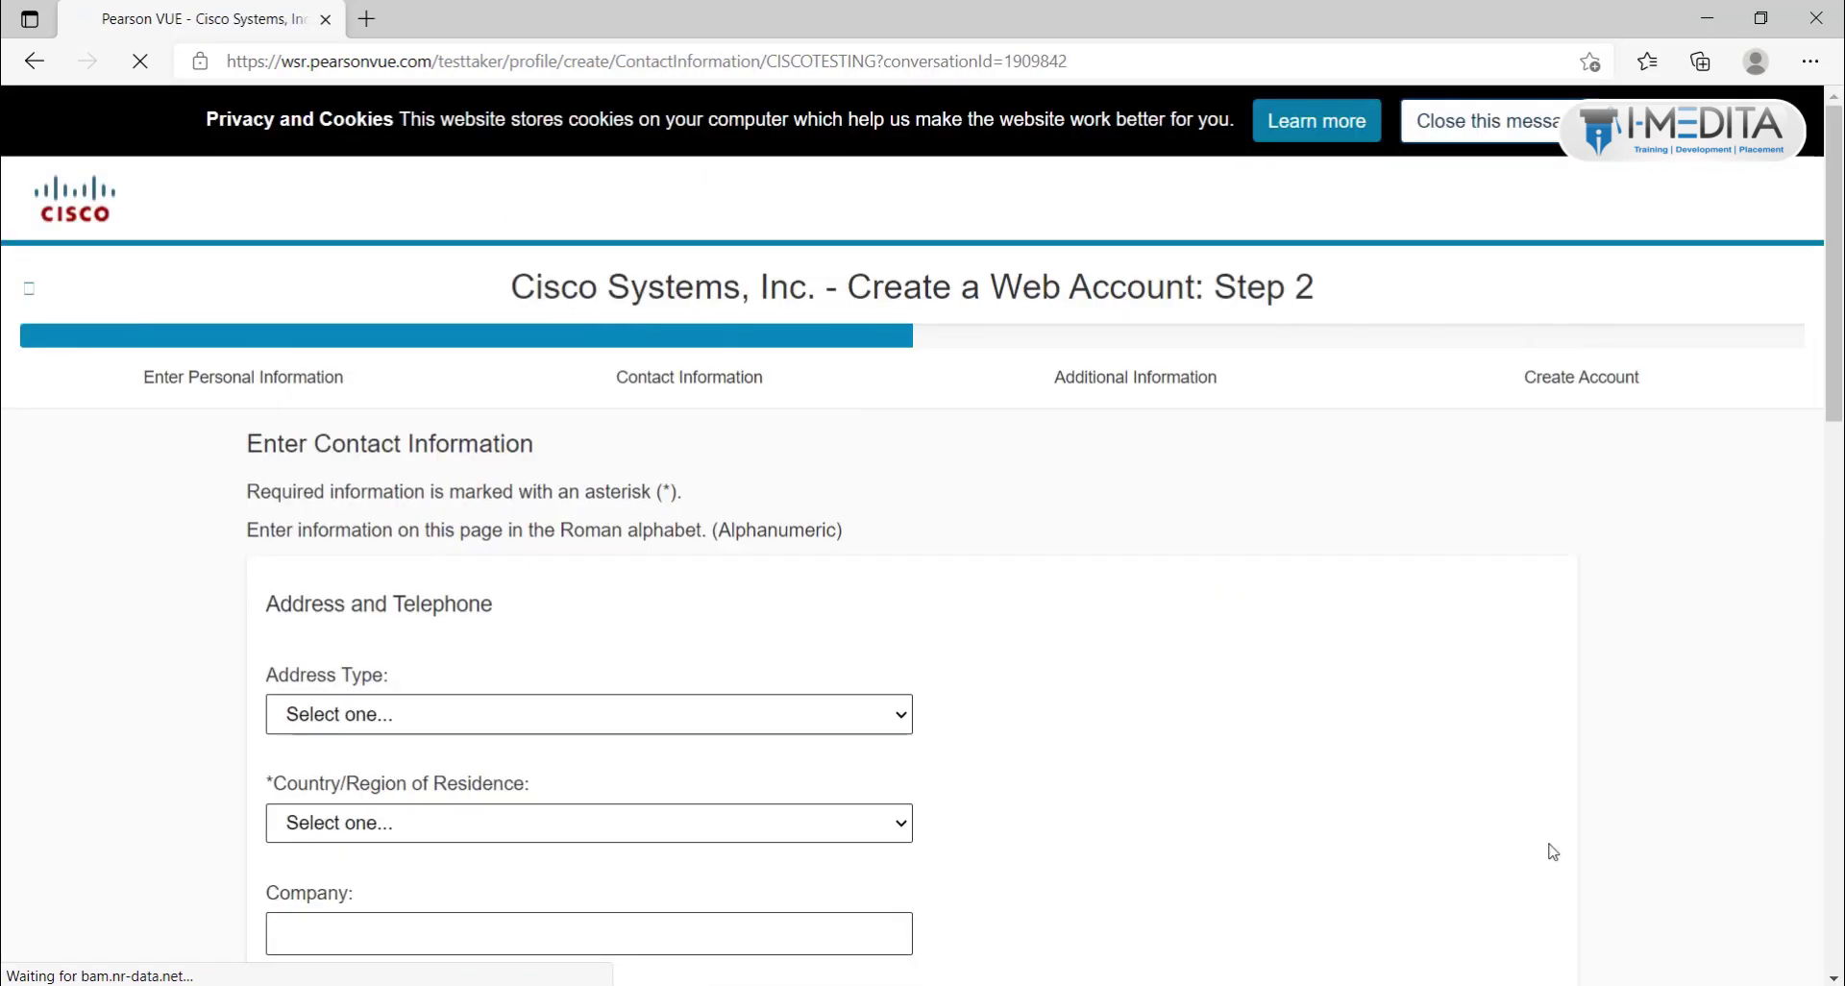
pyautogui.scroll(-2, 1338, 815)
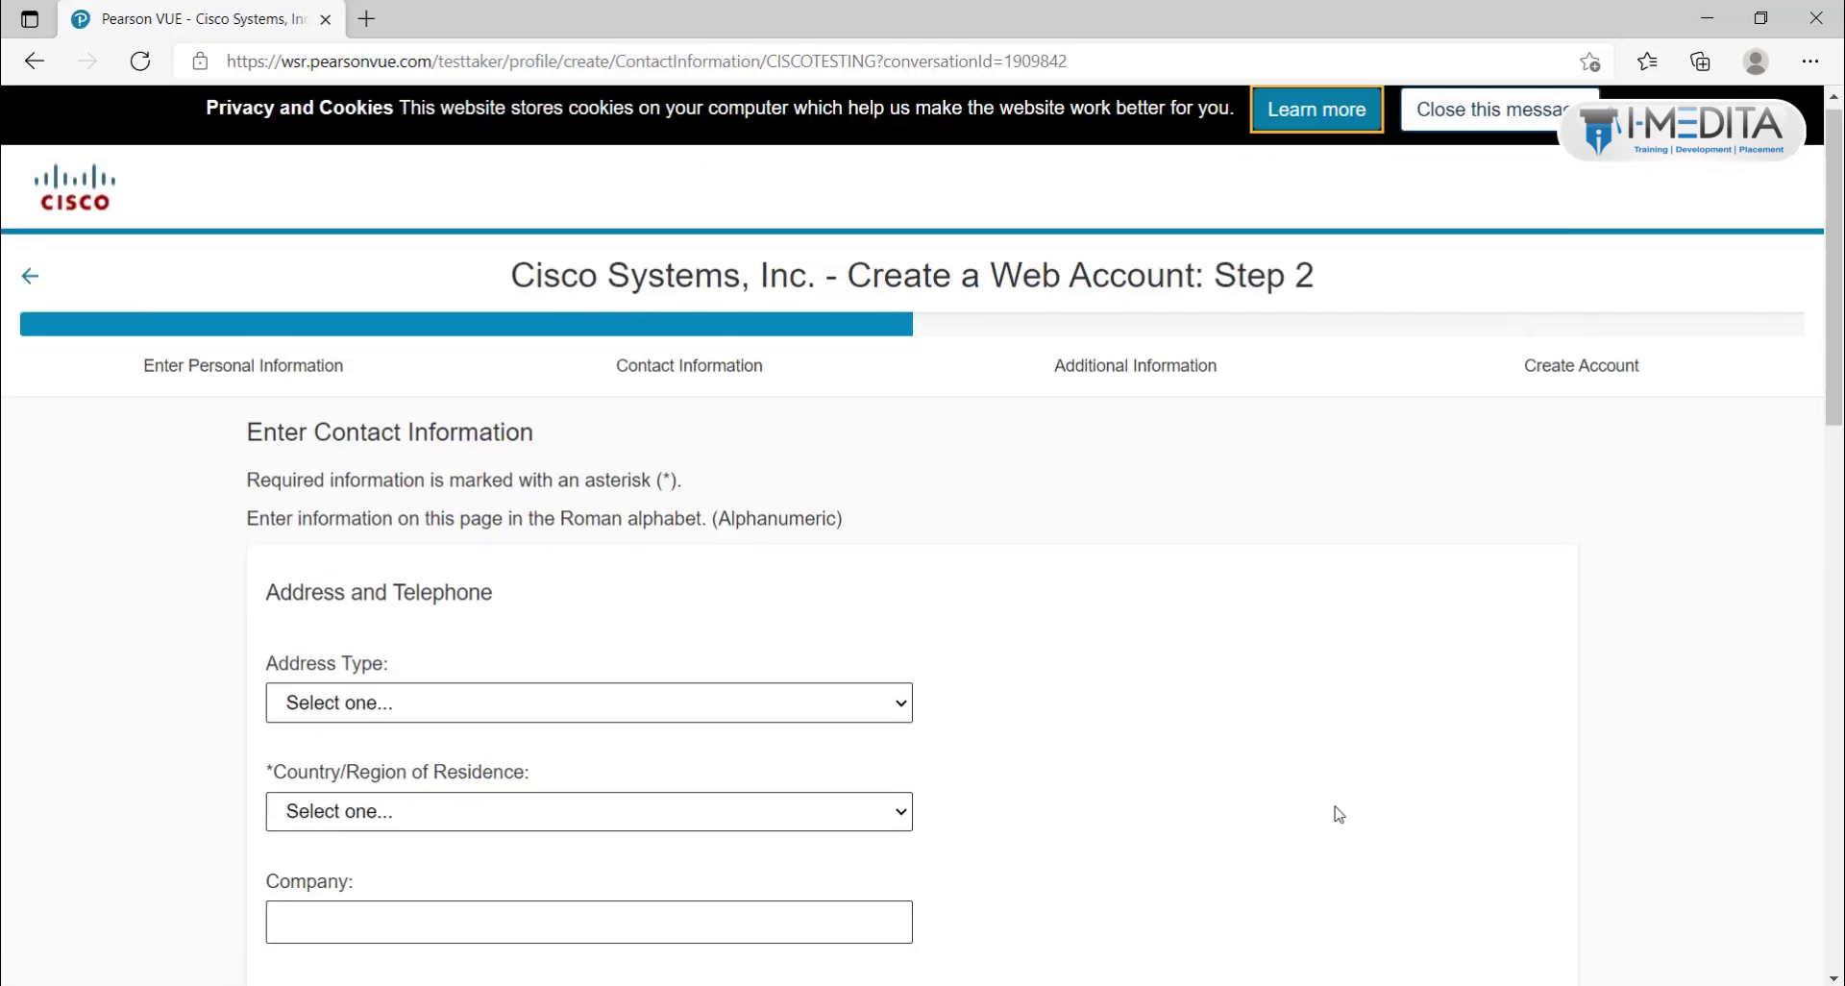
pyautogui.scroll(-2, 1338, 815)
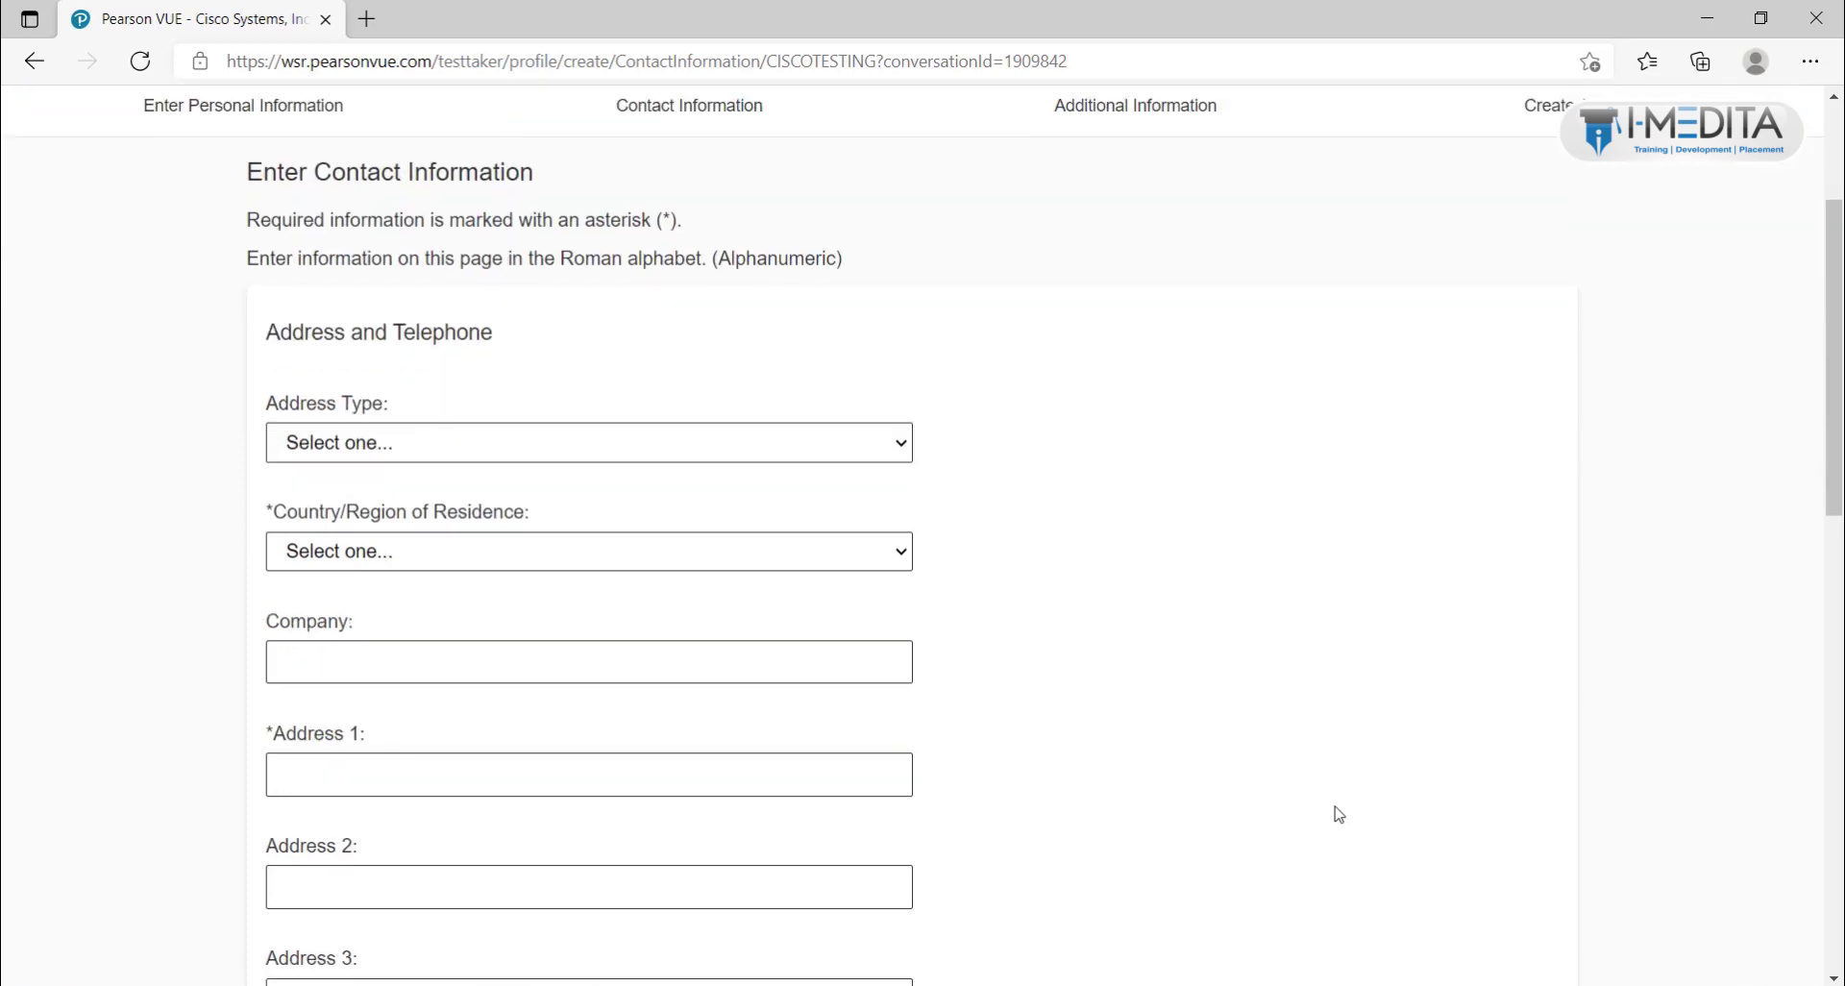
pyautogui.scroll(-5, 1336, 813)
pyautogui.scroll(6, 1336, 812)
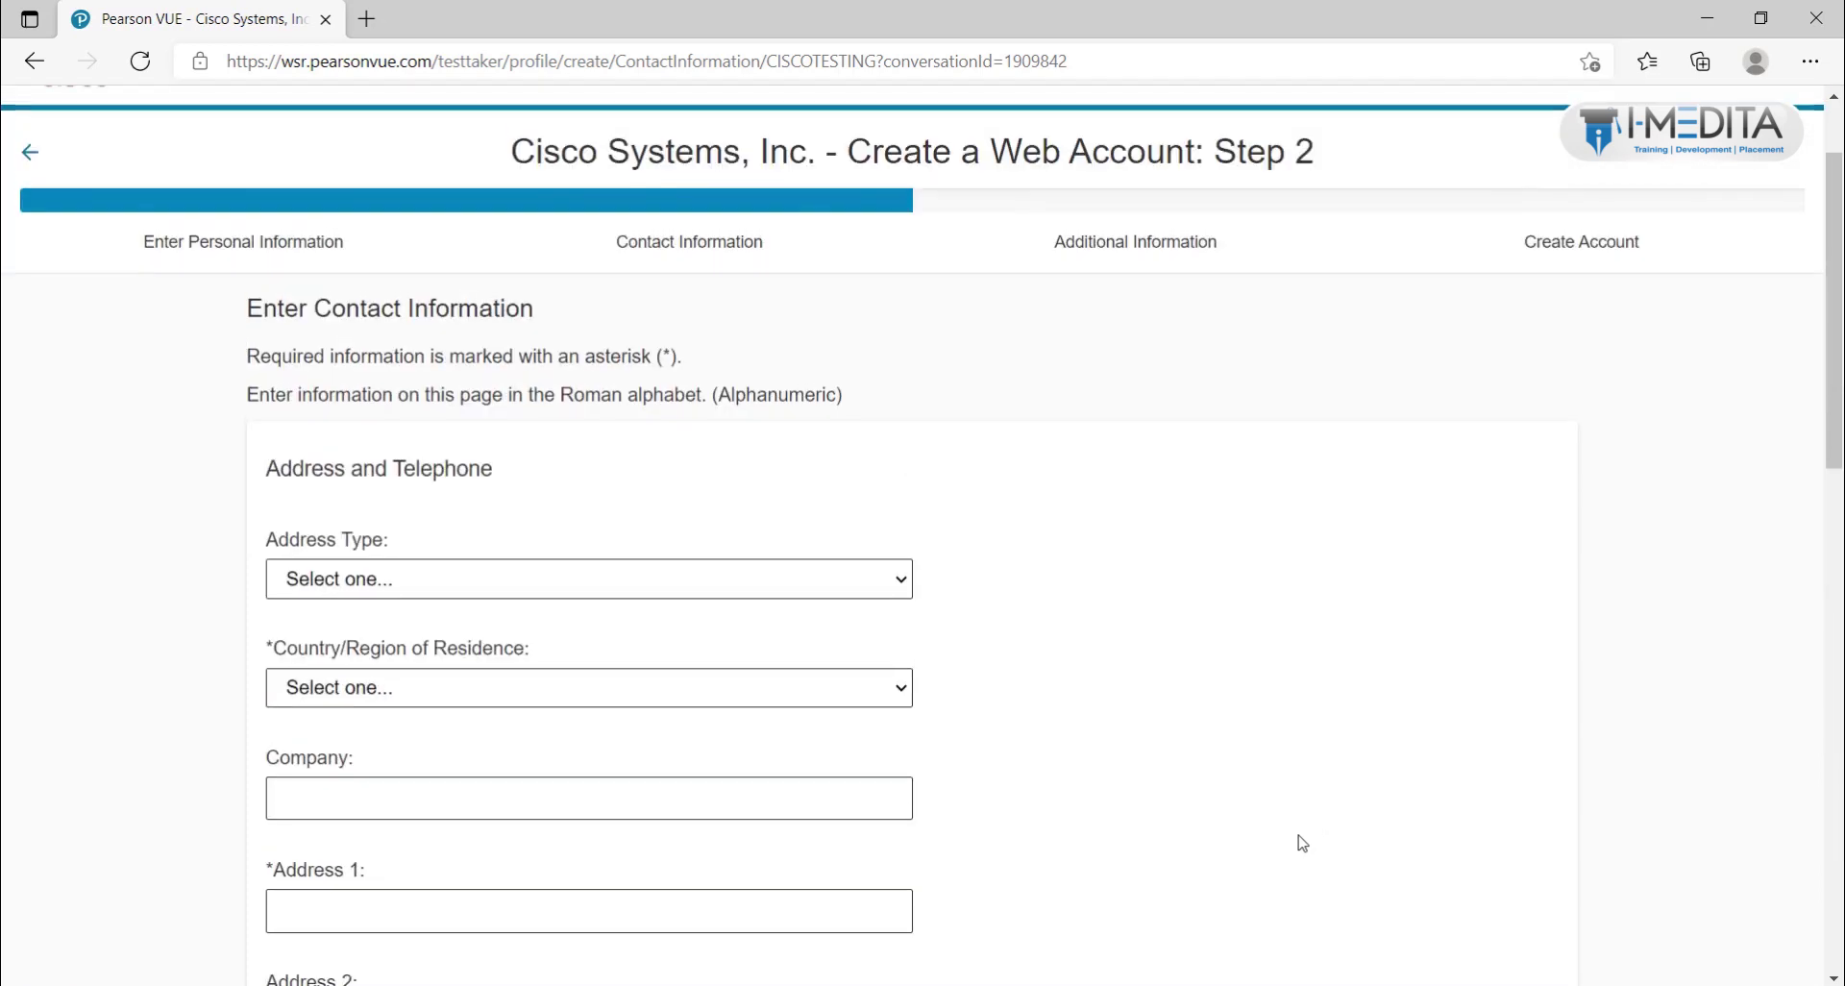
pyautogui.click(446, 593)
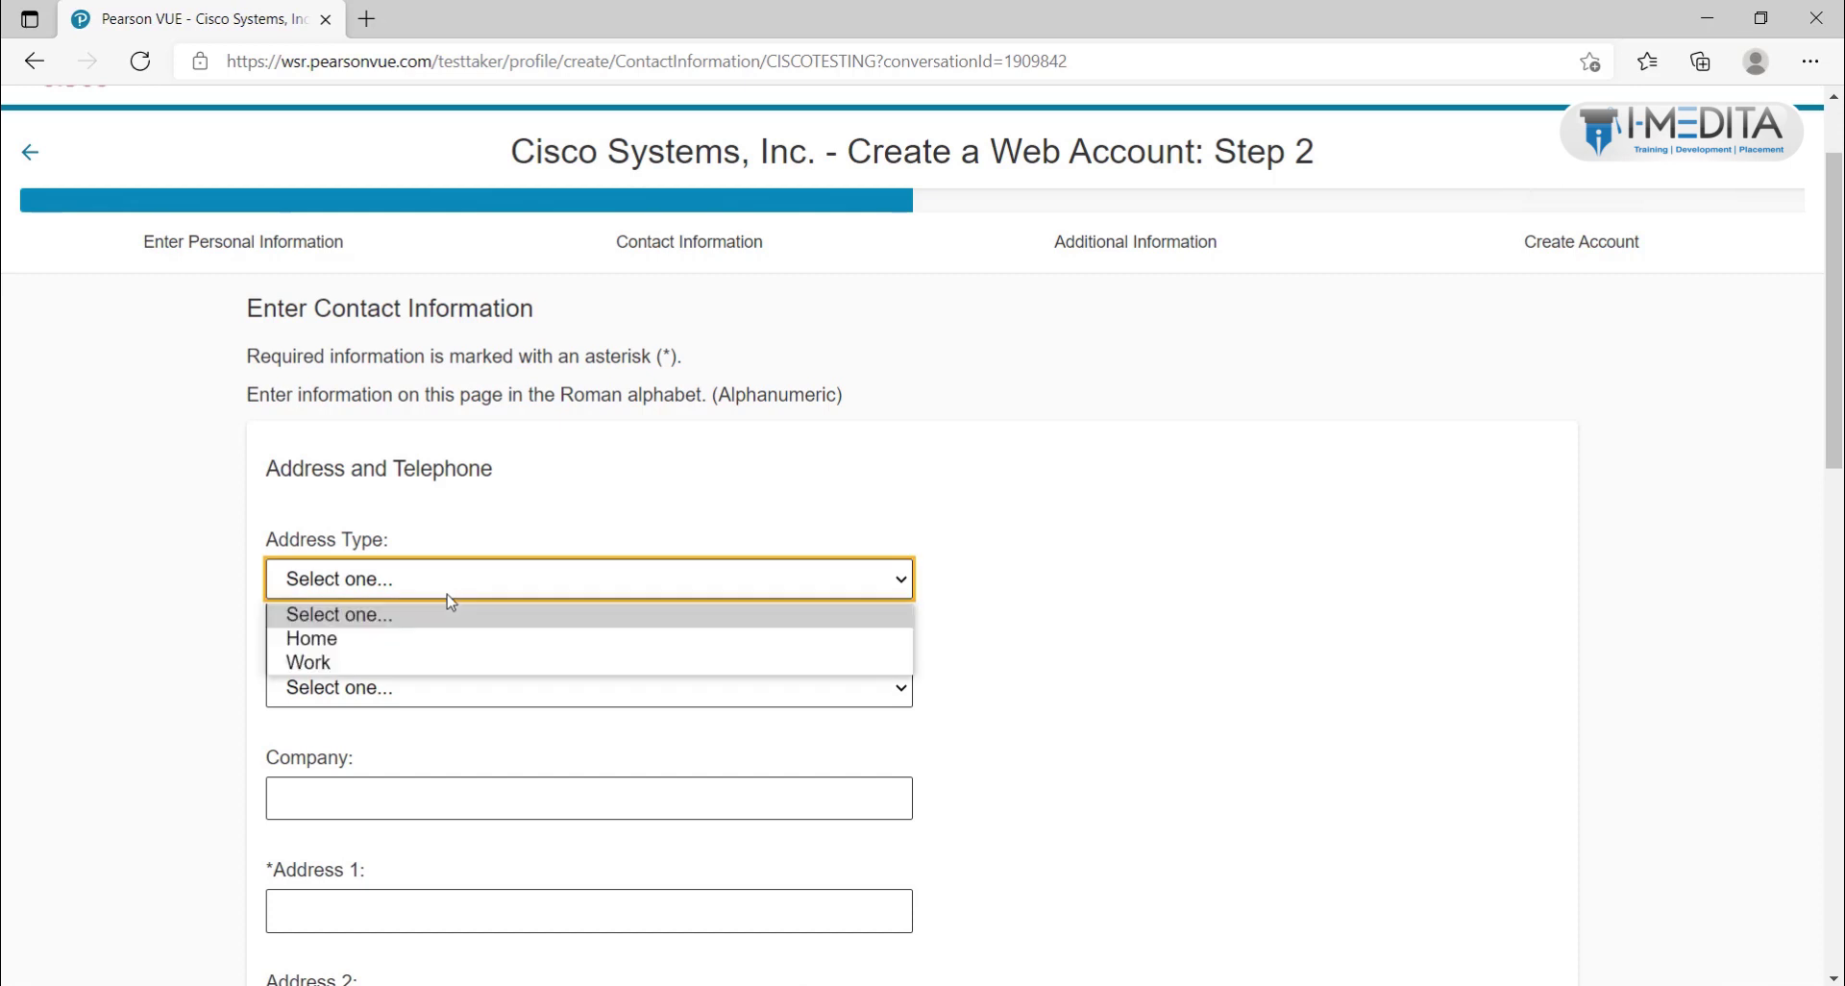
pyautogui.click(418, 648)
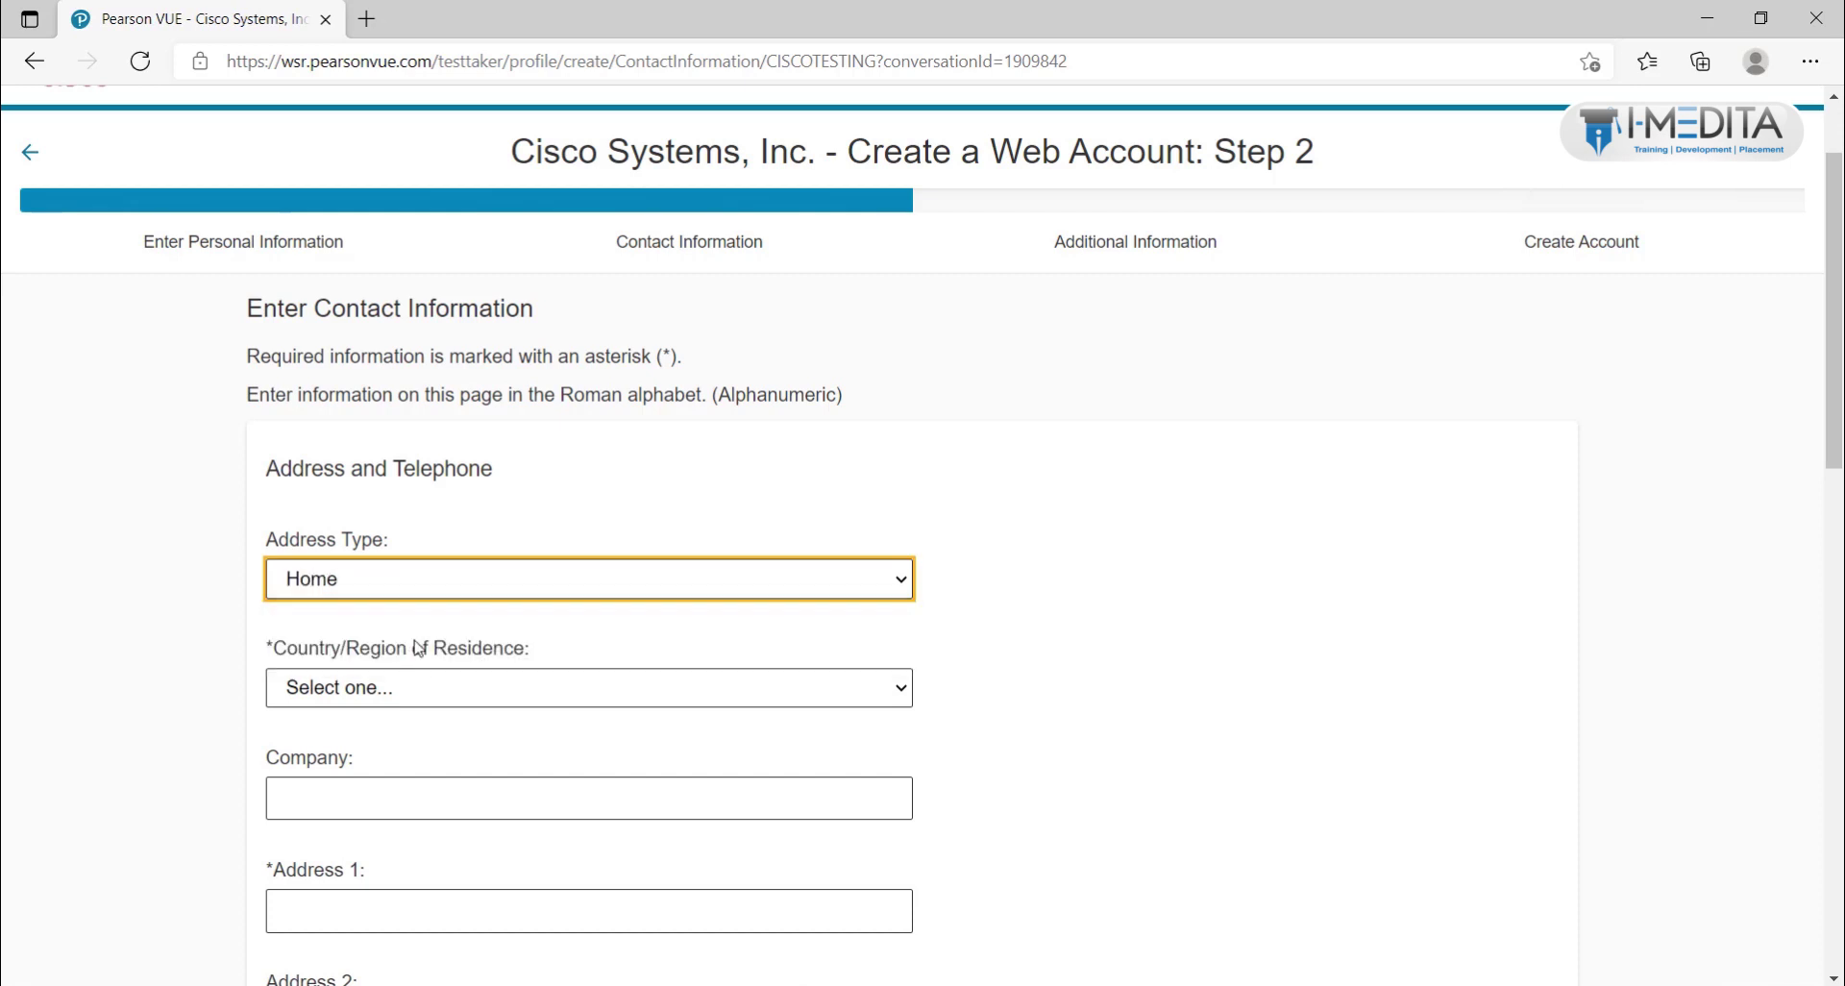
pyautogui.click(397, 695)
pyautogui.write('in')
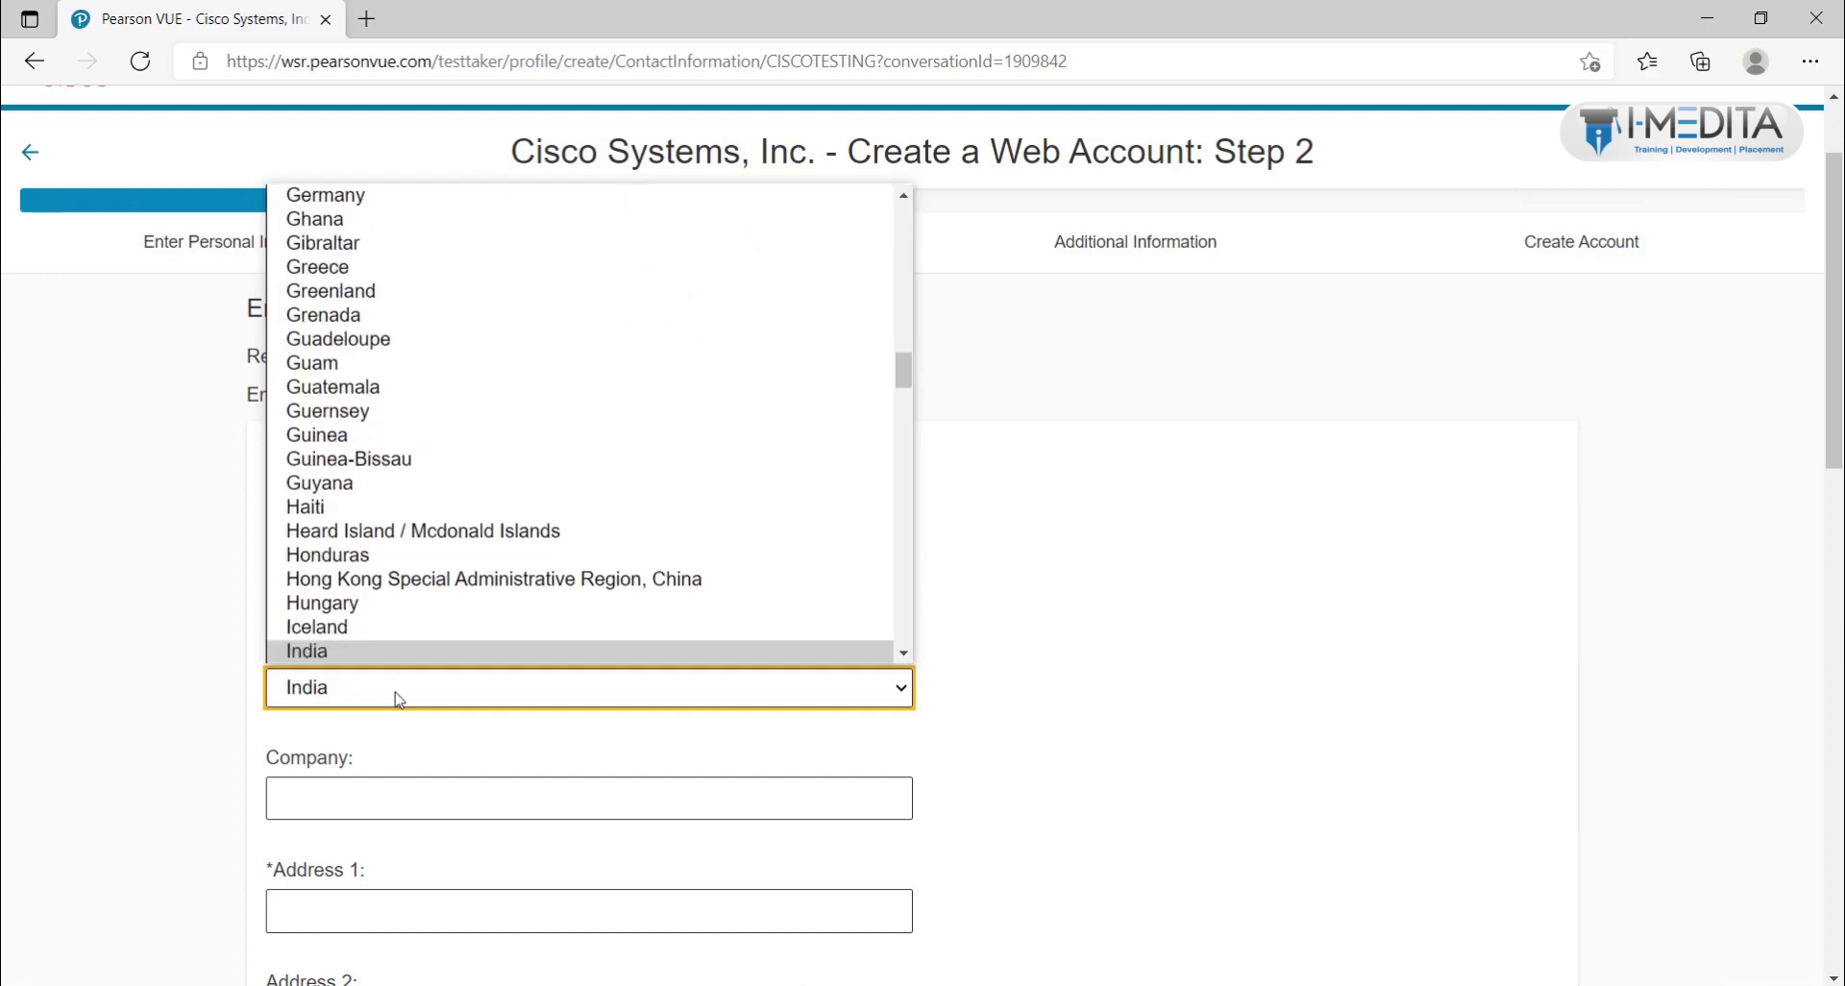
pyautogui.click(359, 654)
# Step: Enter the street address lines and the city of the home address
pyautogui.scroll(-3, 375, 663)
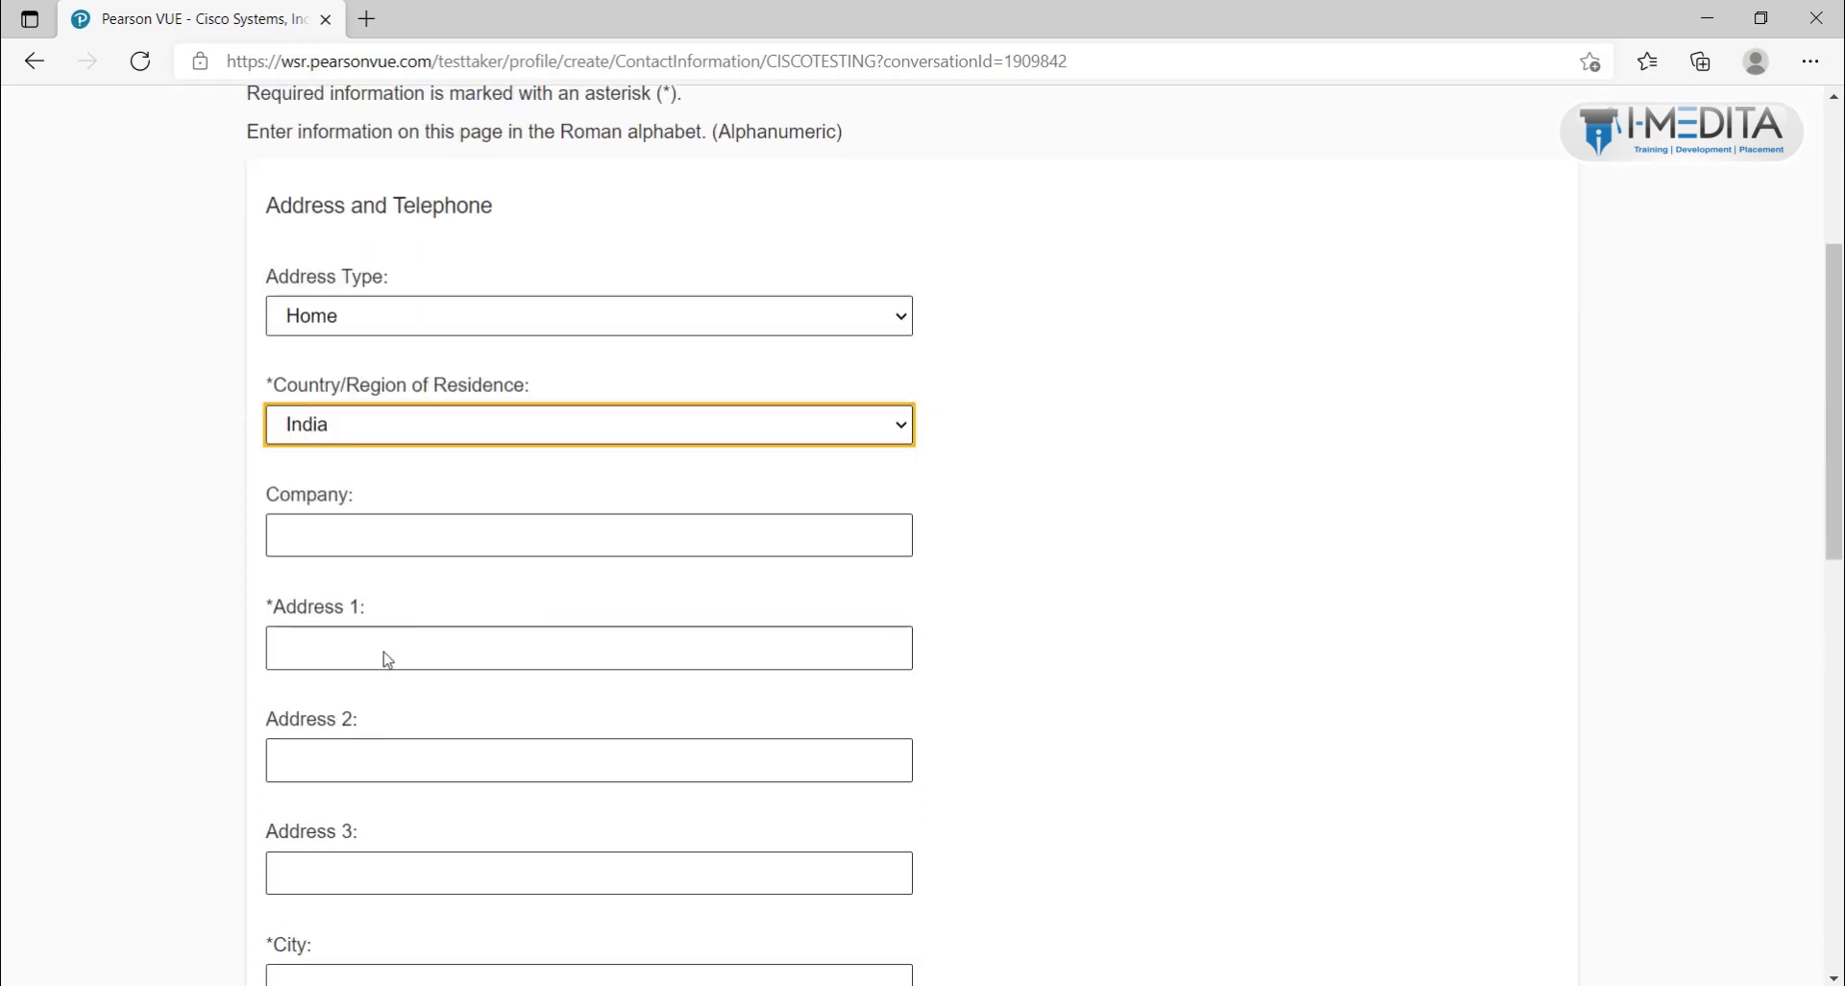
pyautogui.click(331, 530)
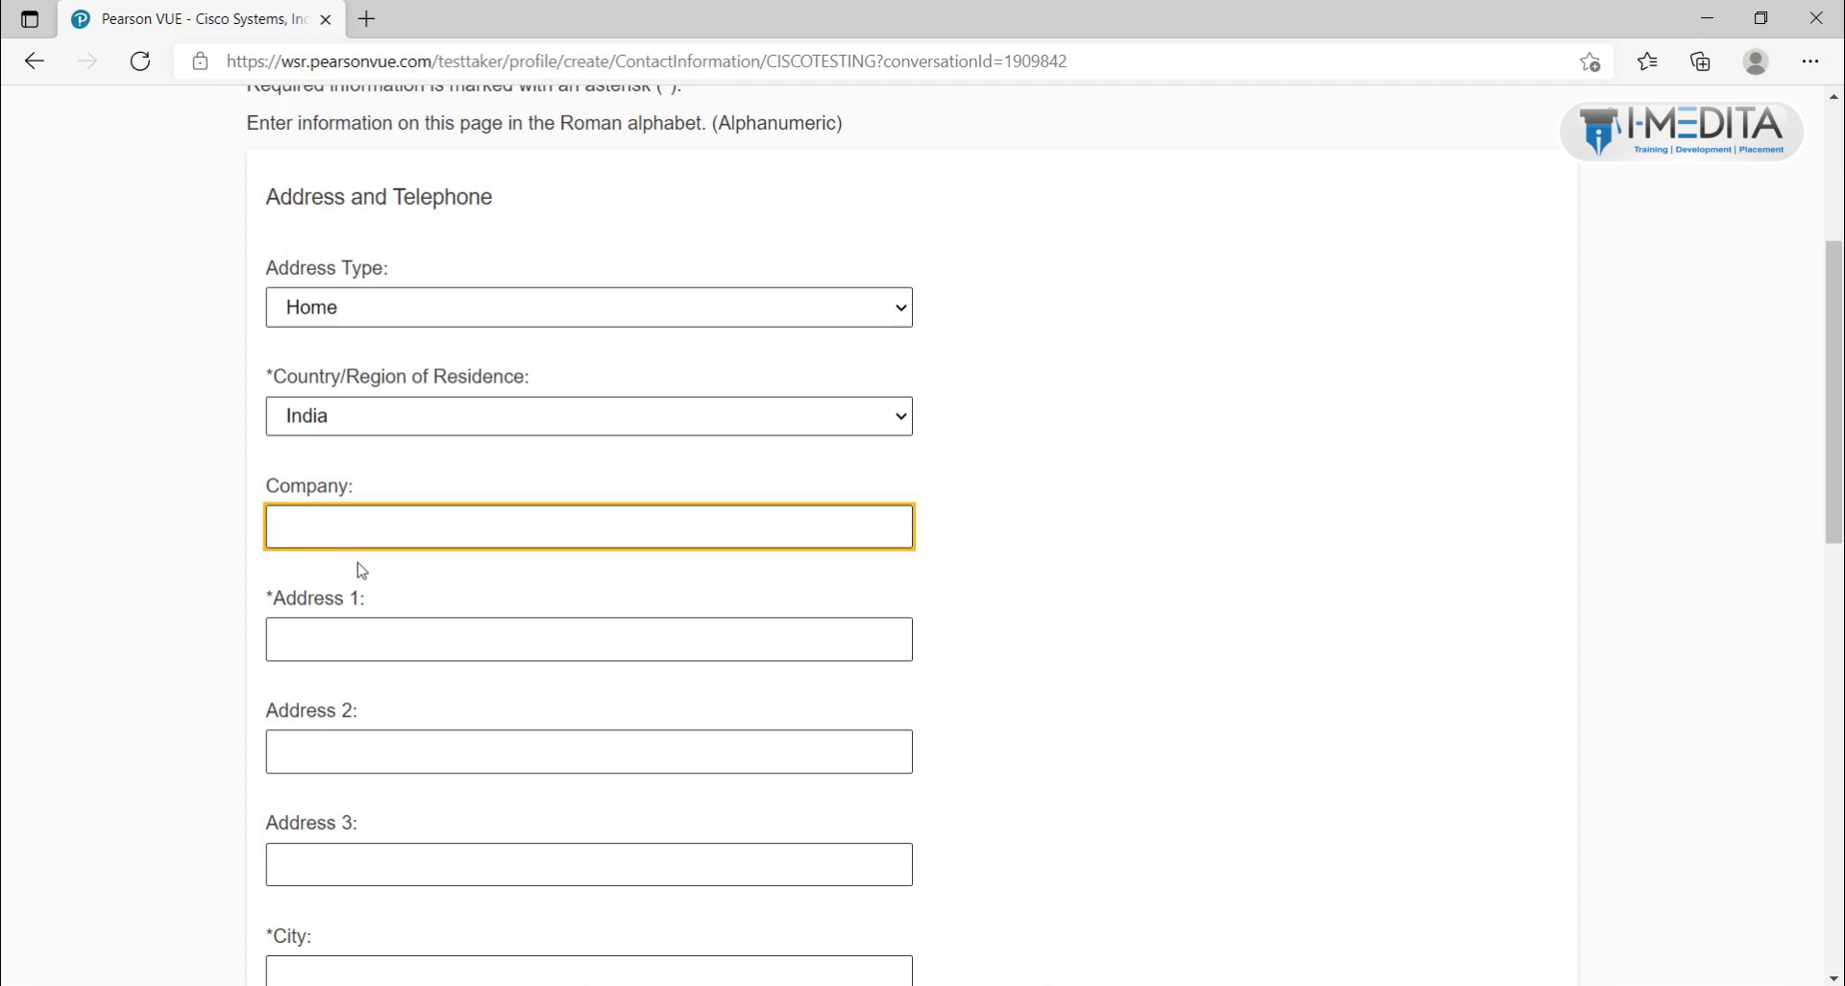
pyautogui.click(370, 634)
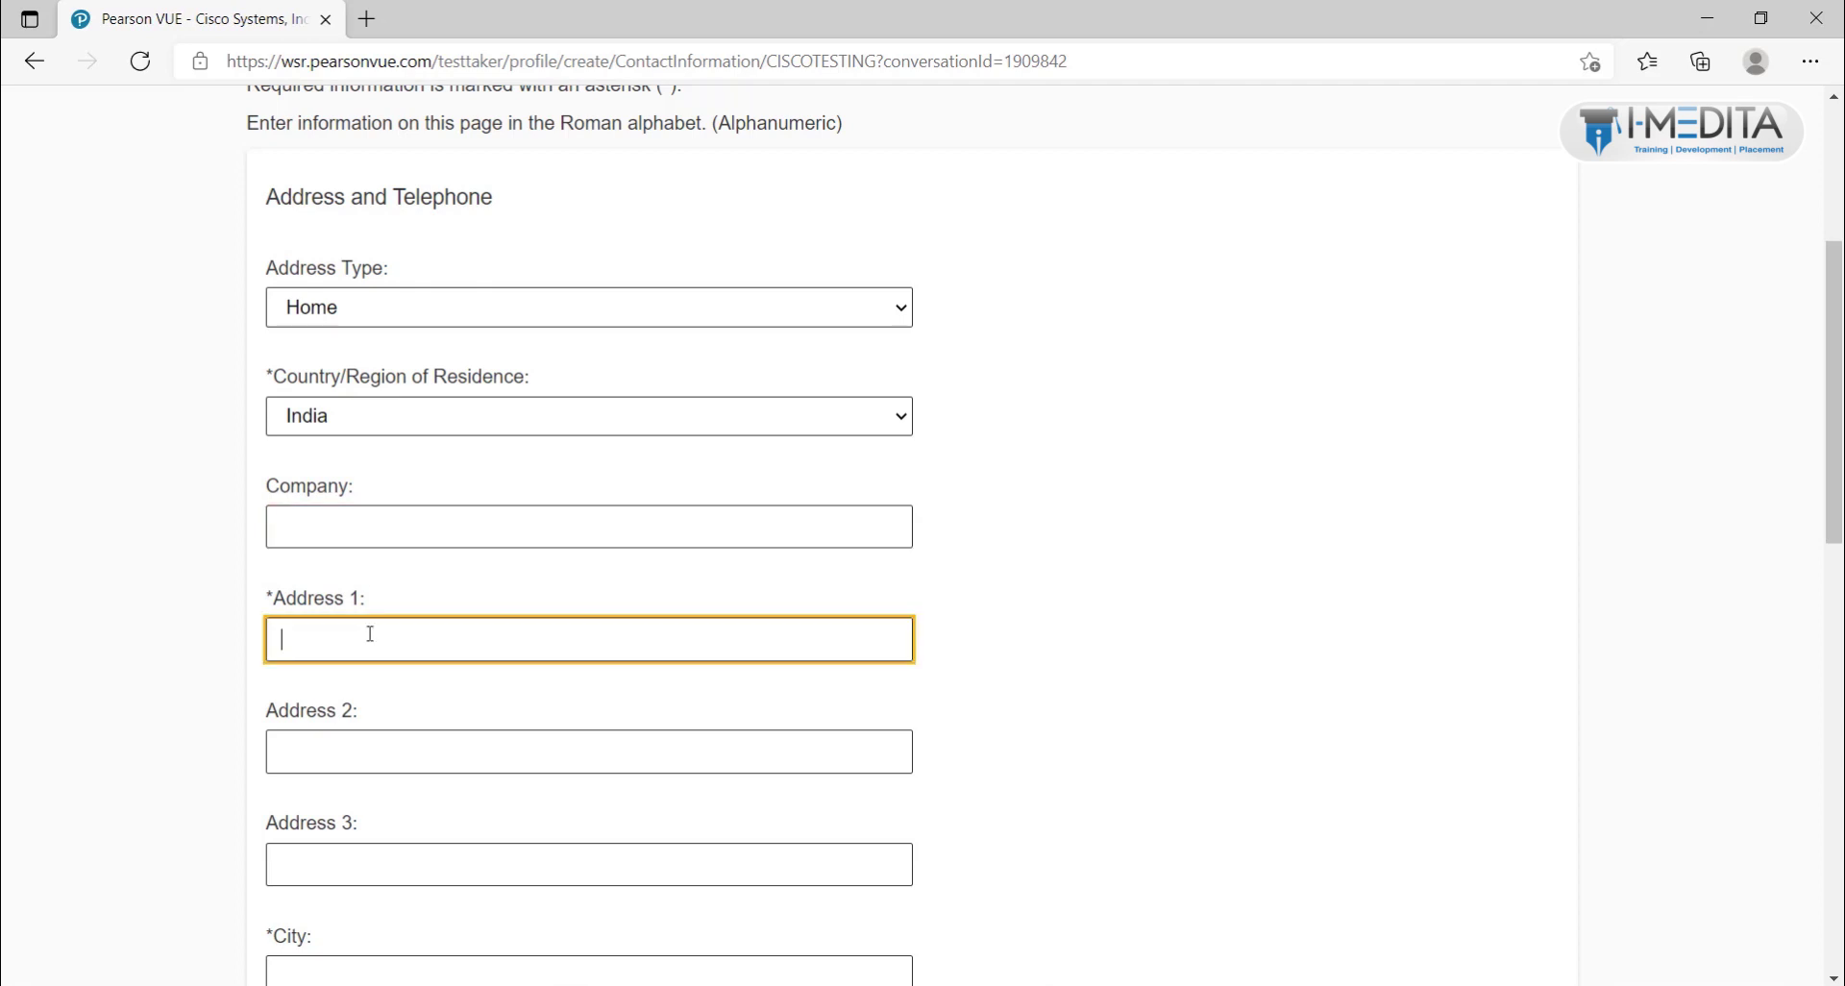
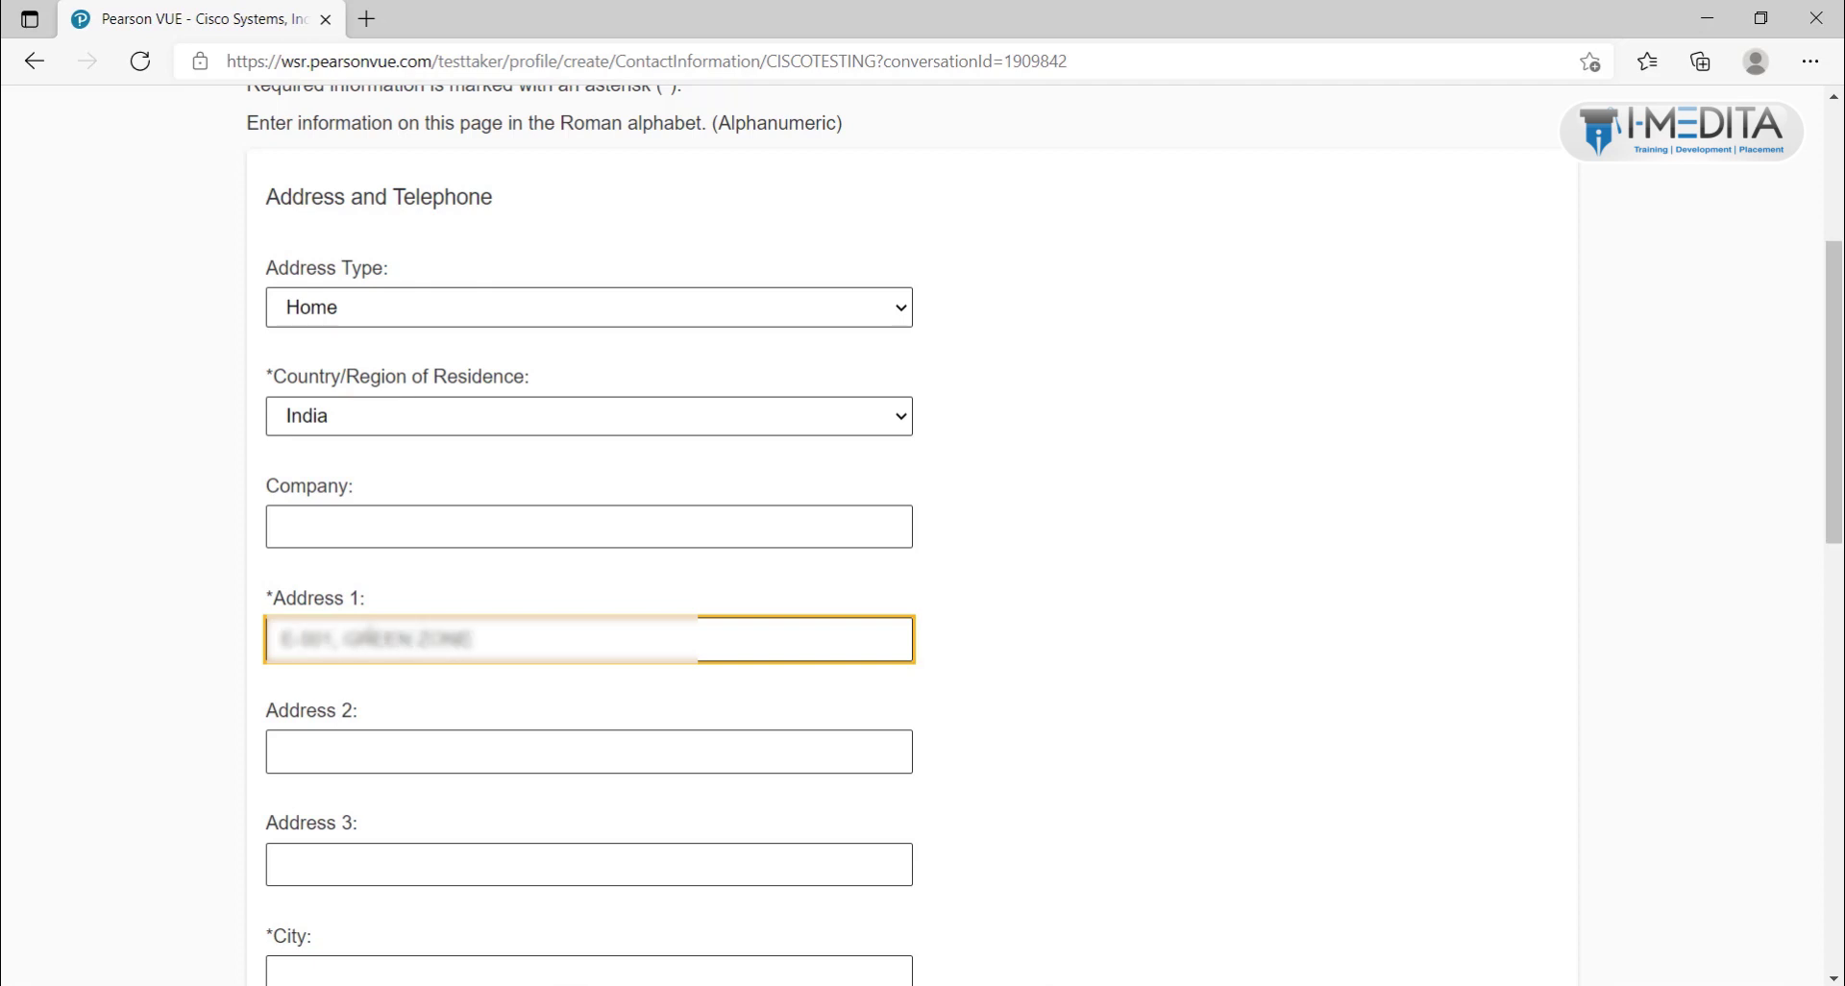
pyautogui.press('Tab')
pyautogui.write('BANER')
pyautogui.press('Tab')
pyautogui.press('Tab')
pyautogui.write('PUNE')
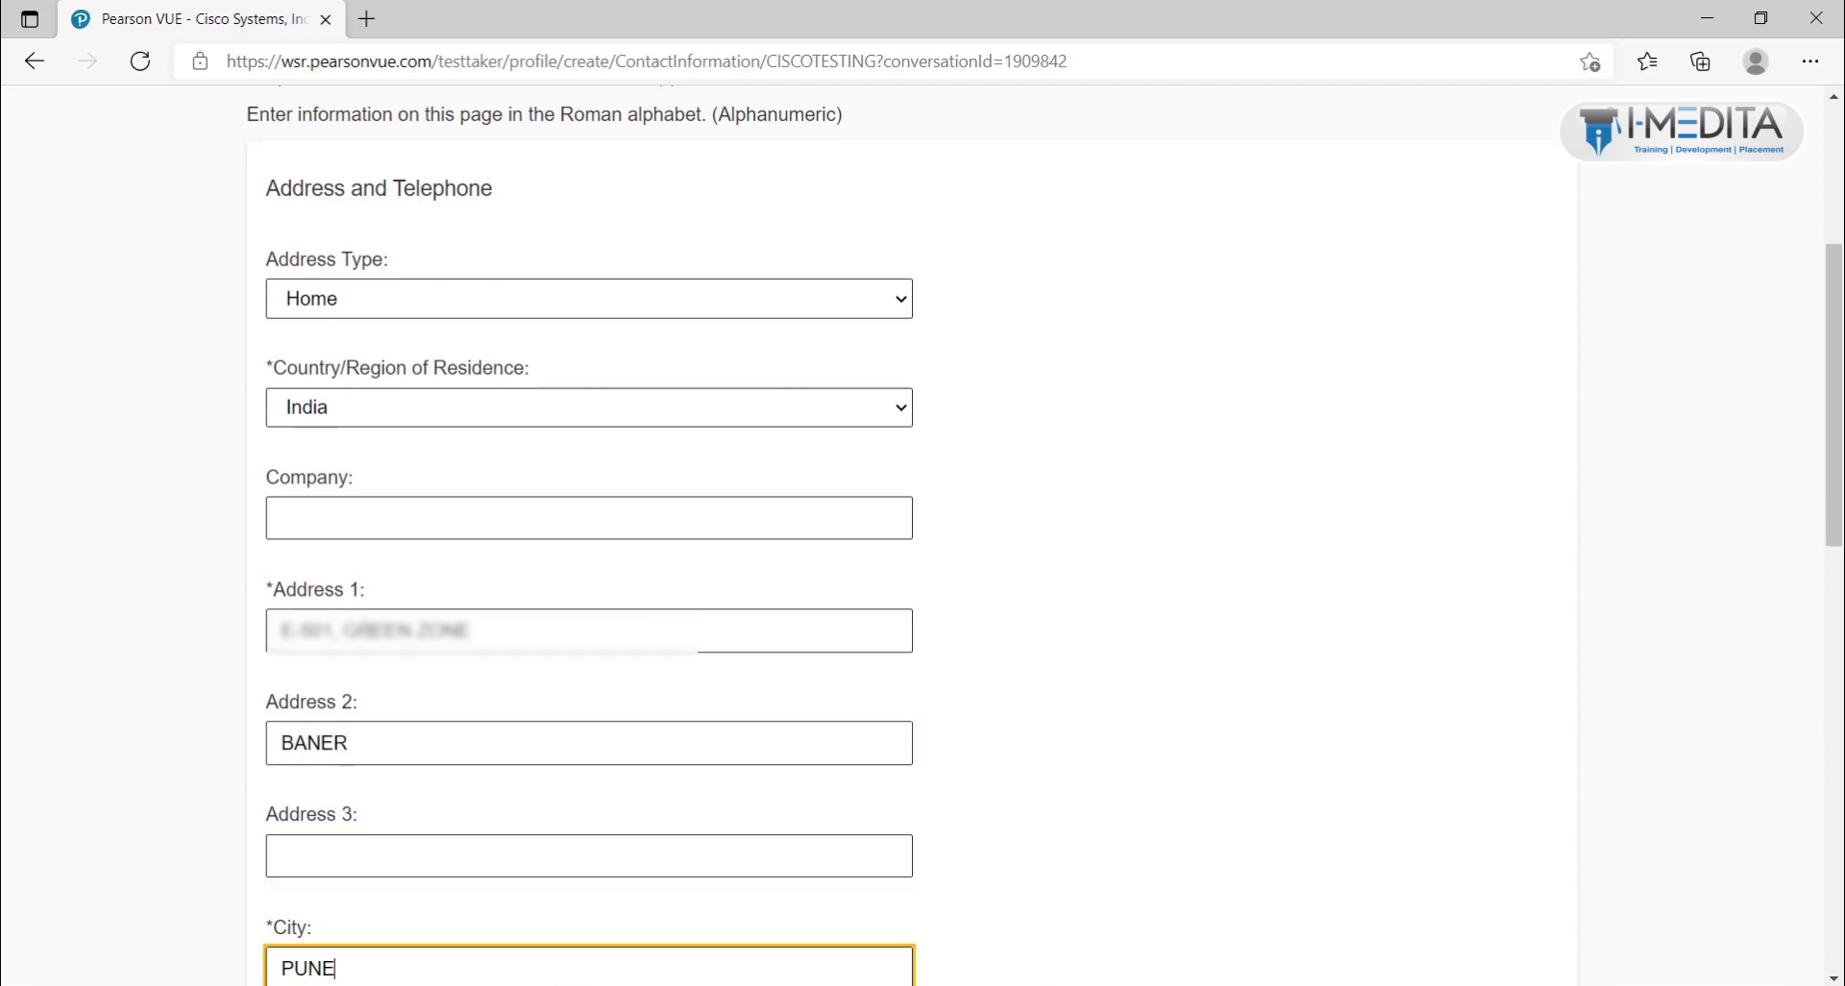
# Step: Choose Maharashtra as the state, then enter the PIN code and telephone number
pyautogui.scroll(-1, 369, 631)
pyautogui.scroll(-5, 369, 631)
pyautogui.click(416, 413)
pyautogui.write('maha')
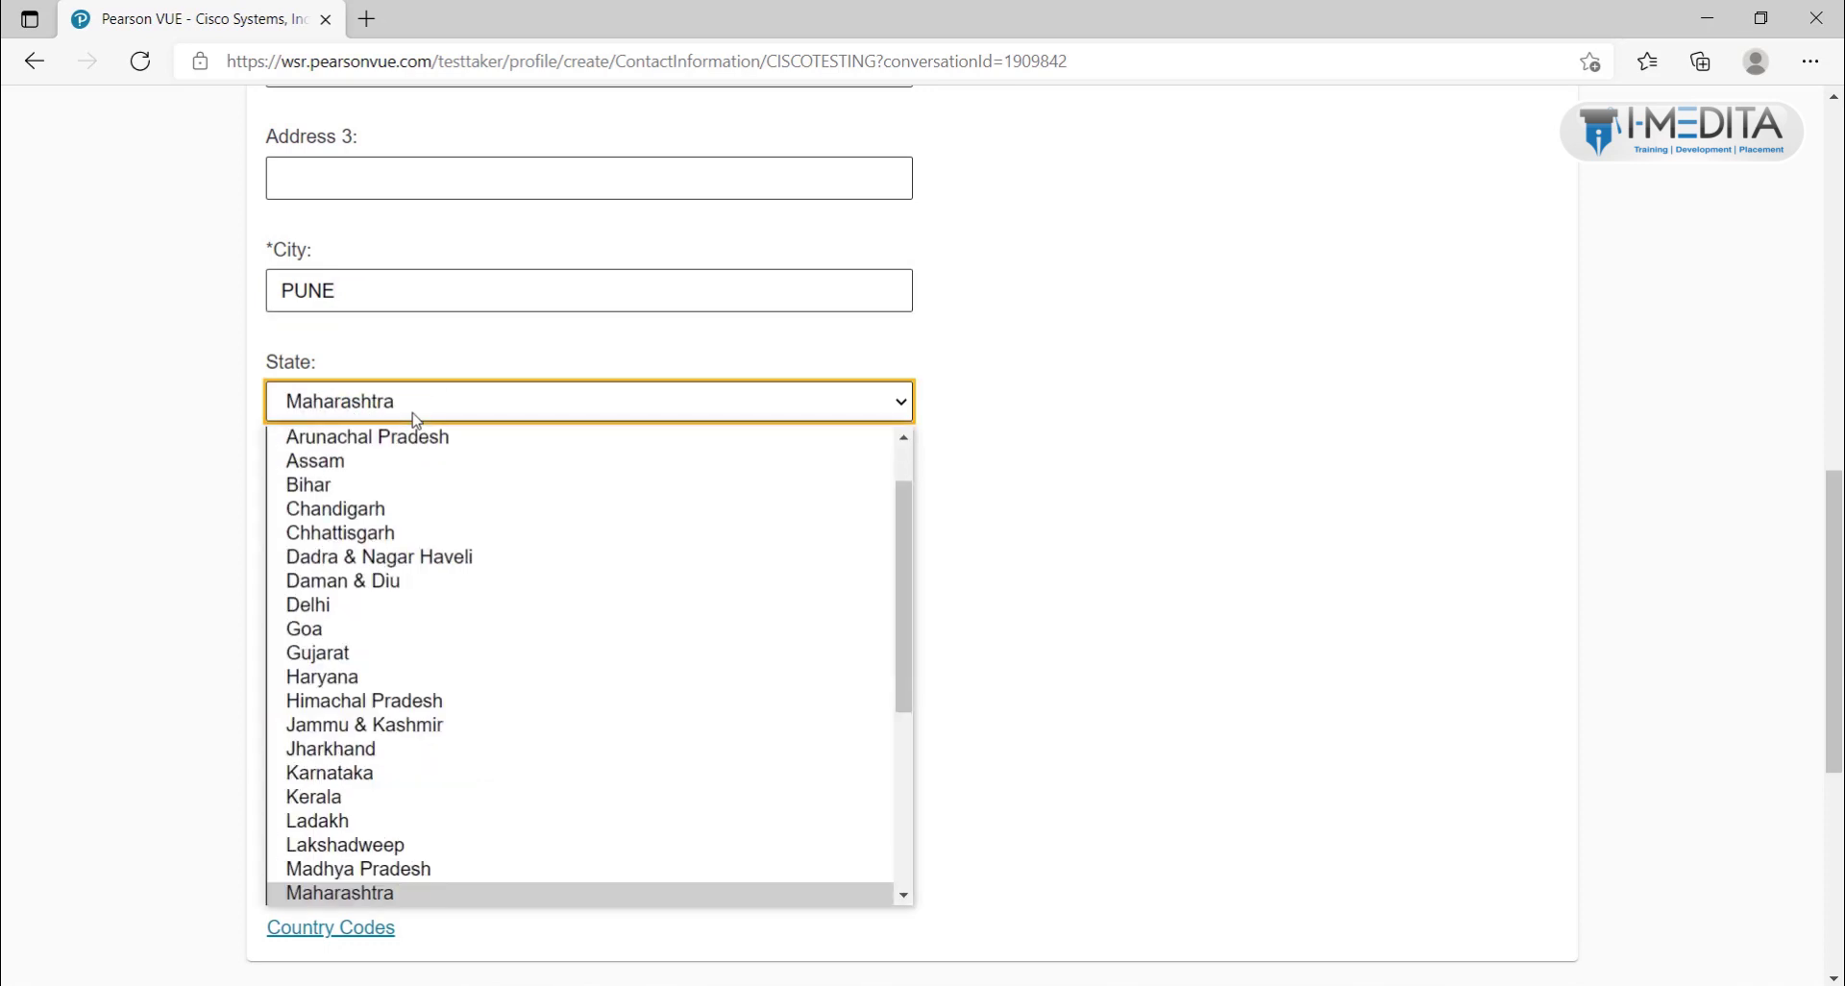
pyautogui.click(435, 892)
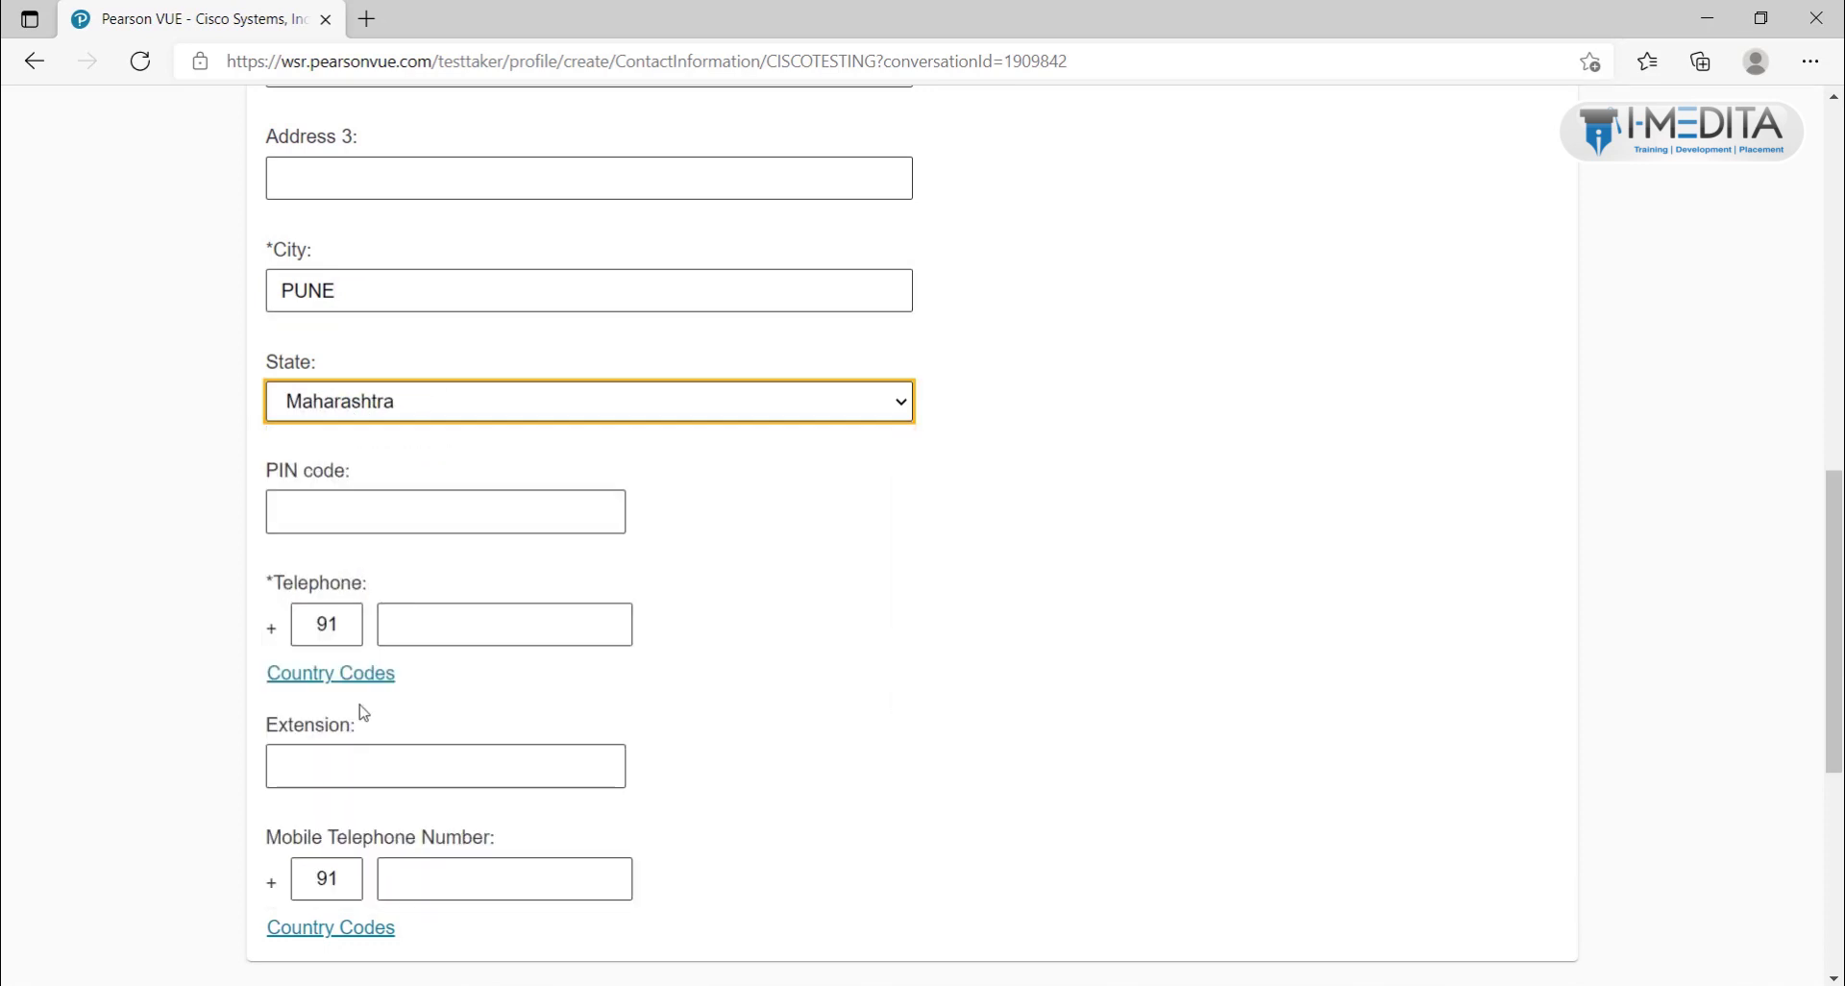
pyautogui.click(356, 497)
pyautogui.write('1045')
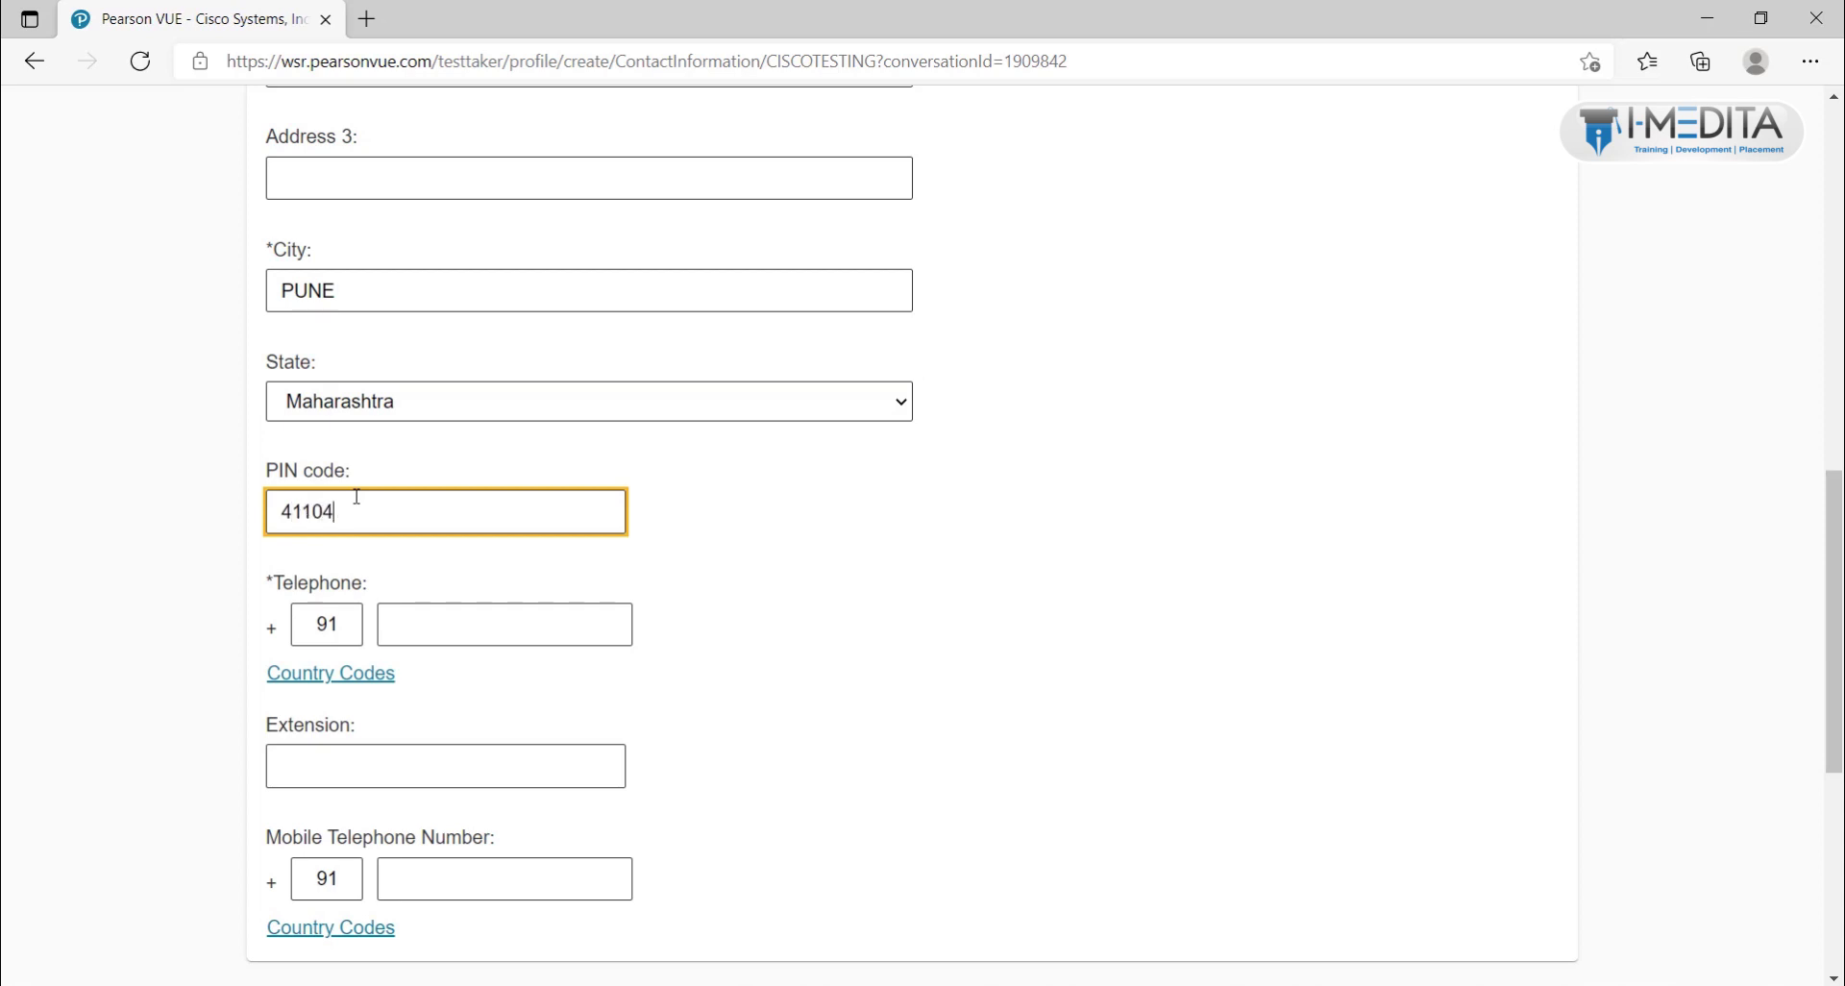
pyautogui.click(488, 623)
# Step: Set the correspondence language to English and submit the contact information
pyautogui.scroll(-4, 490, 630)
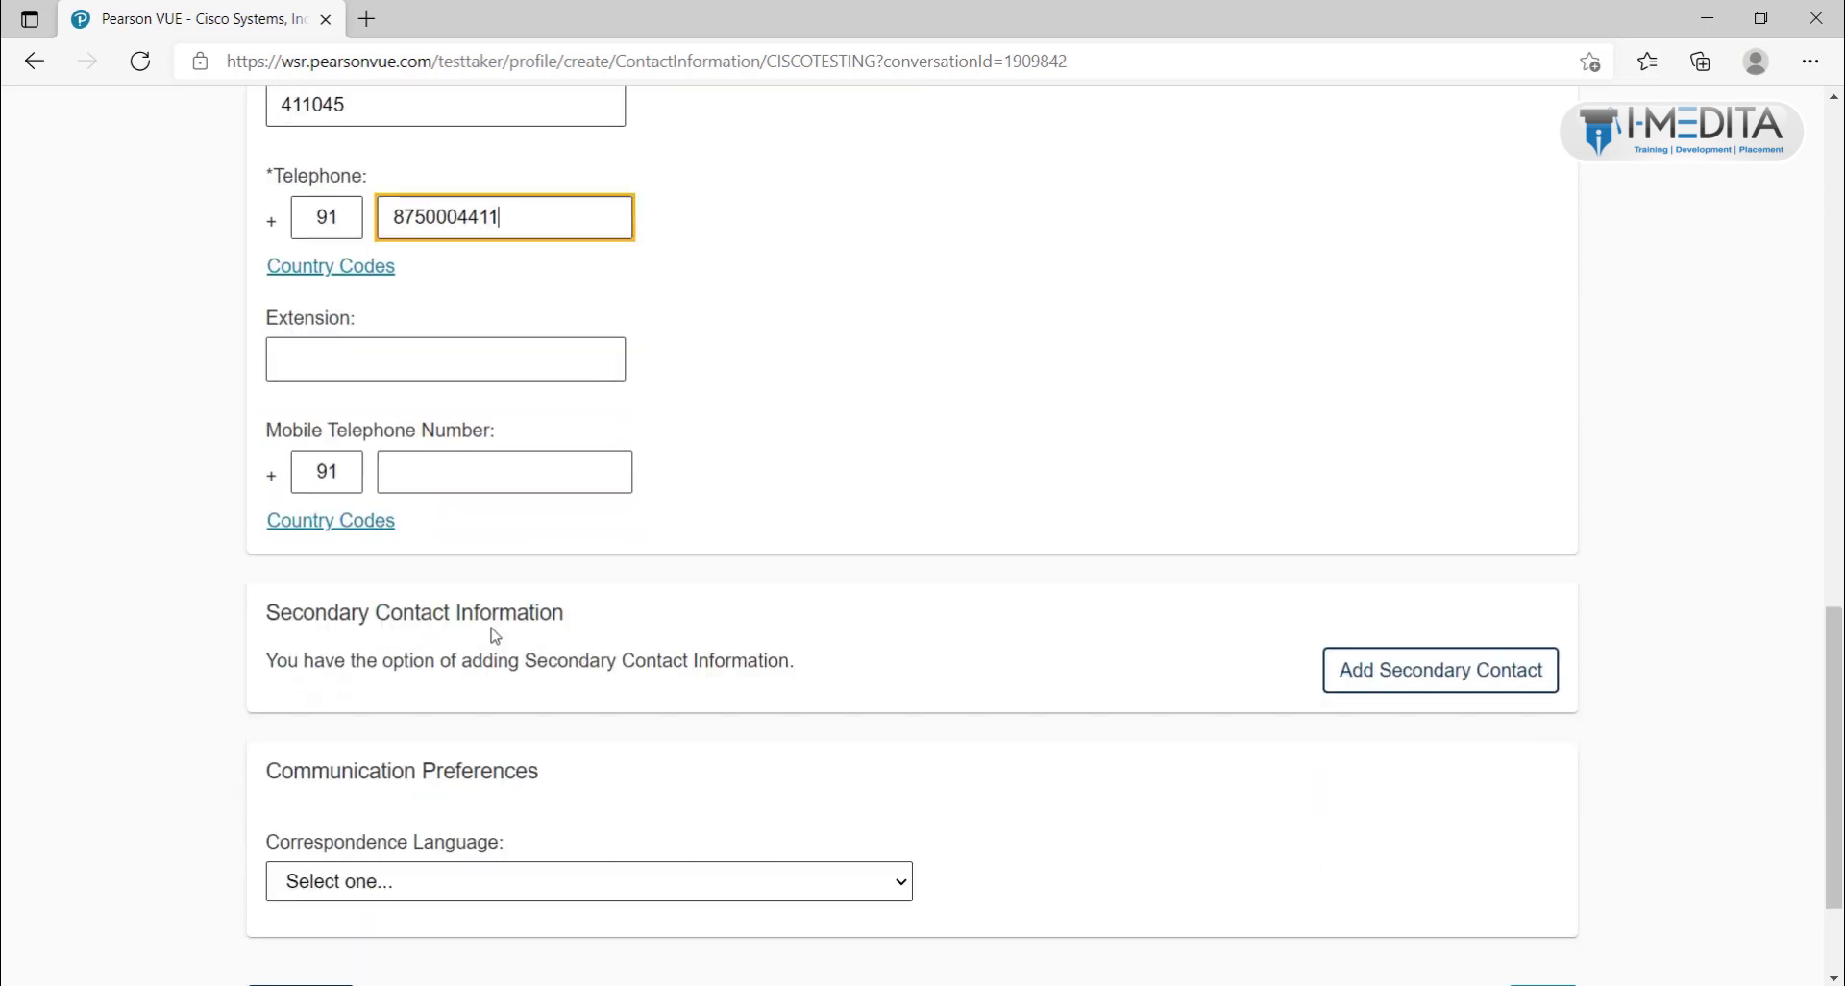
pyautogui.scroll(-2, 495, 636)
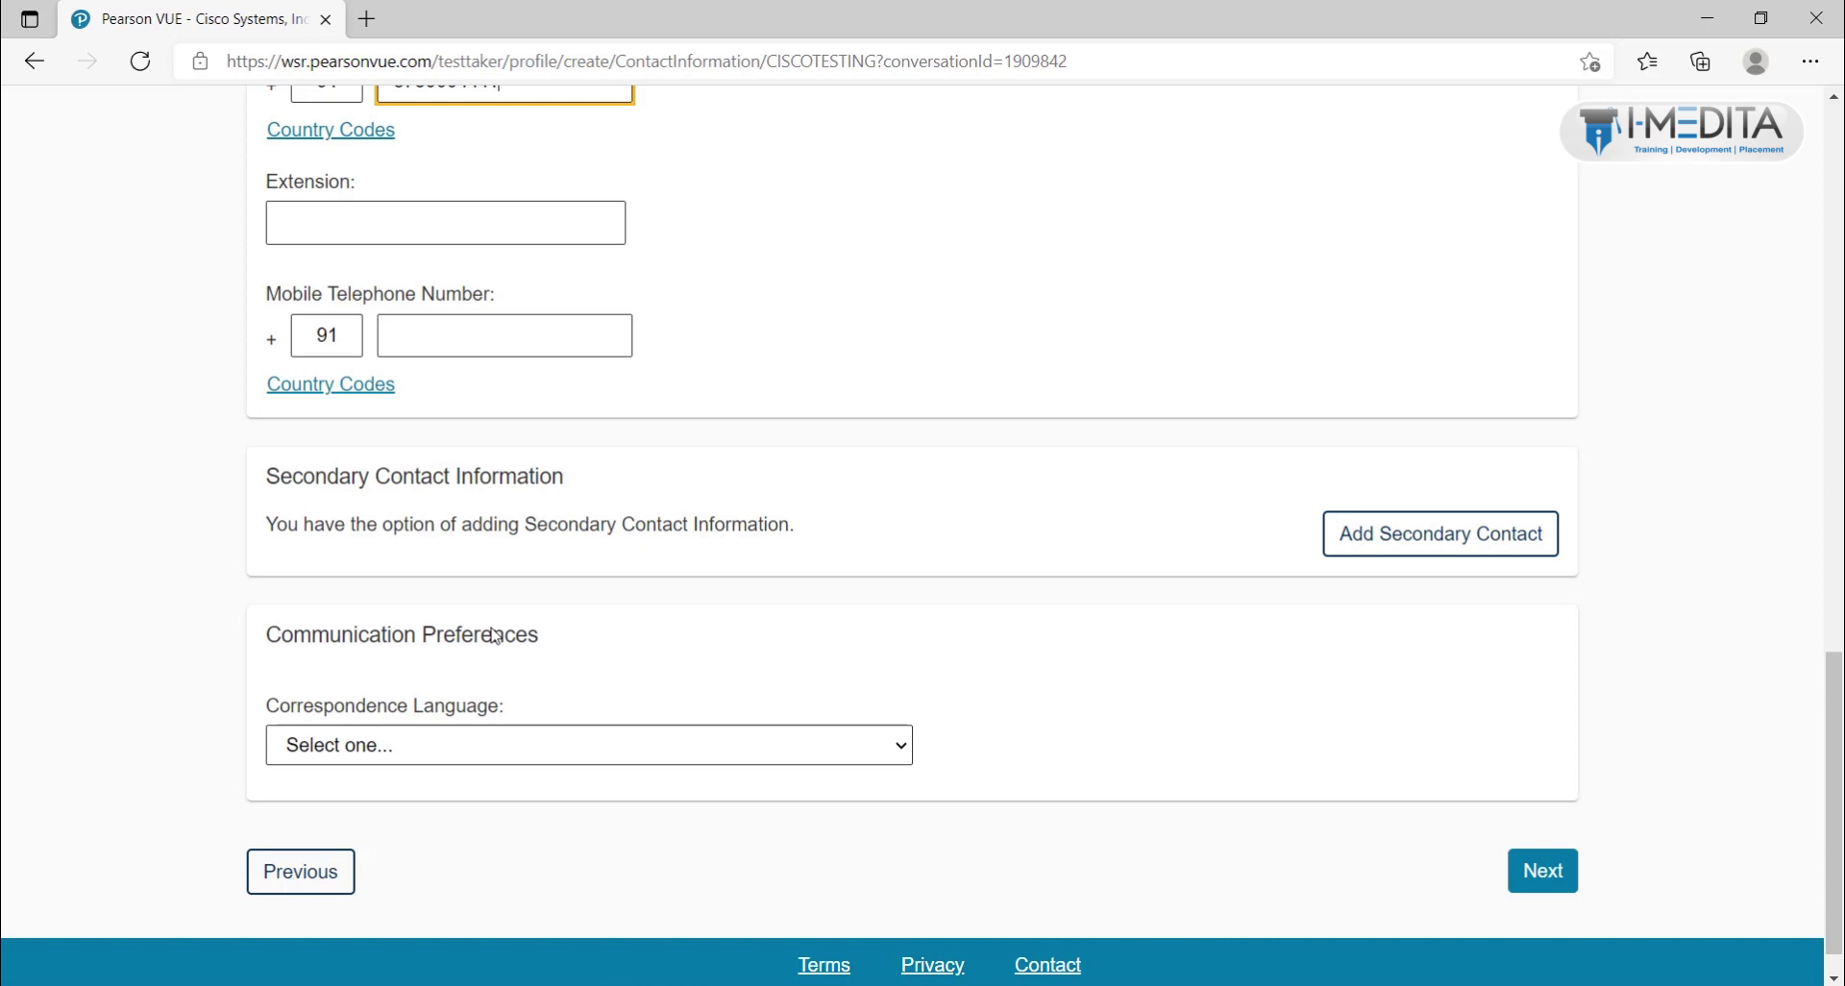
pyautogui.click(405, 754)
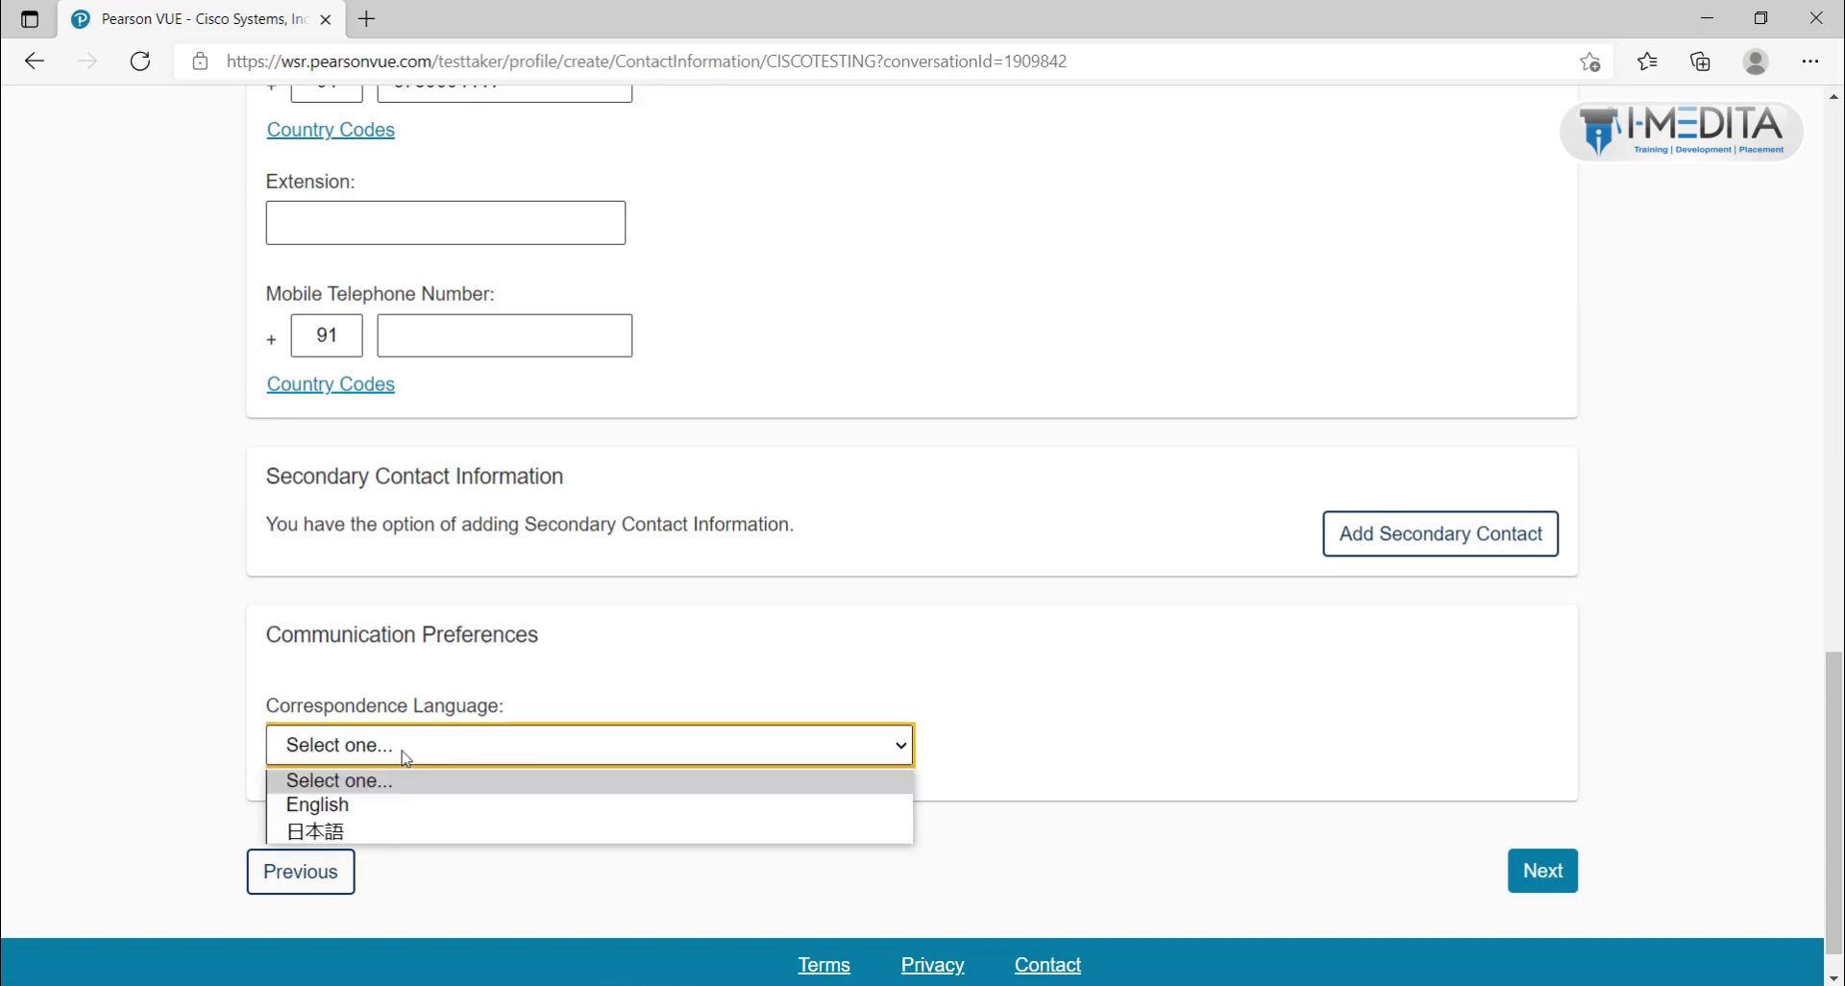
pyautogui.click(384, 805)
pyautogui.click(1545, 874)
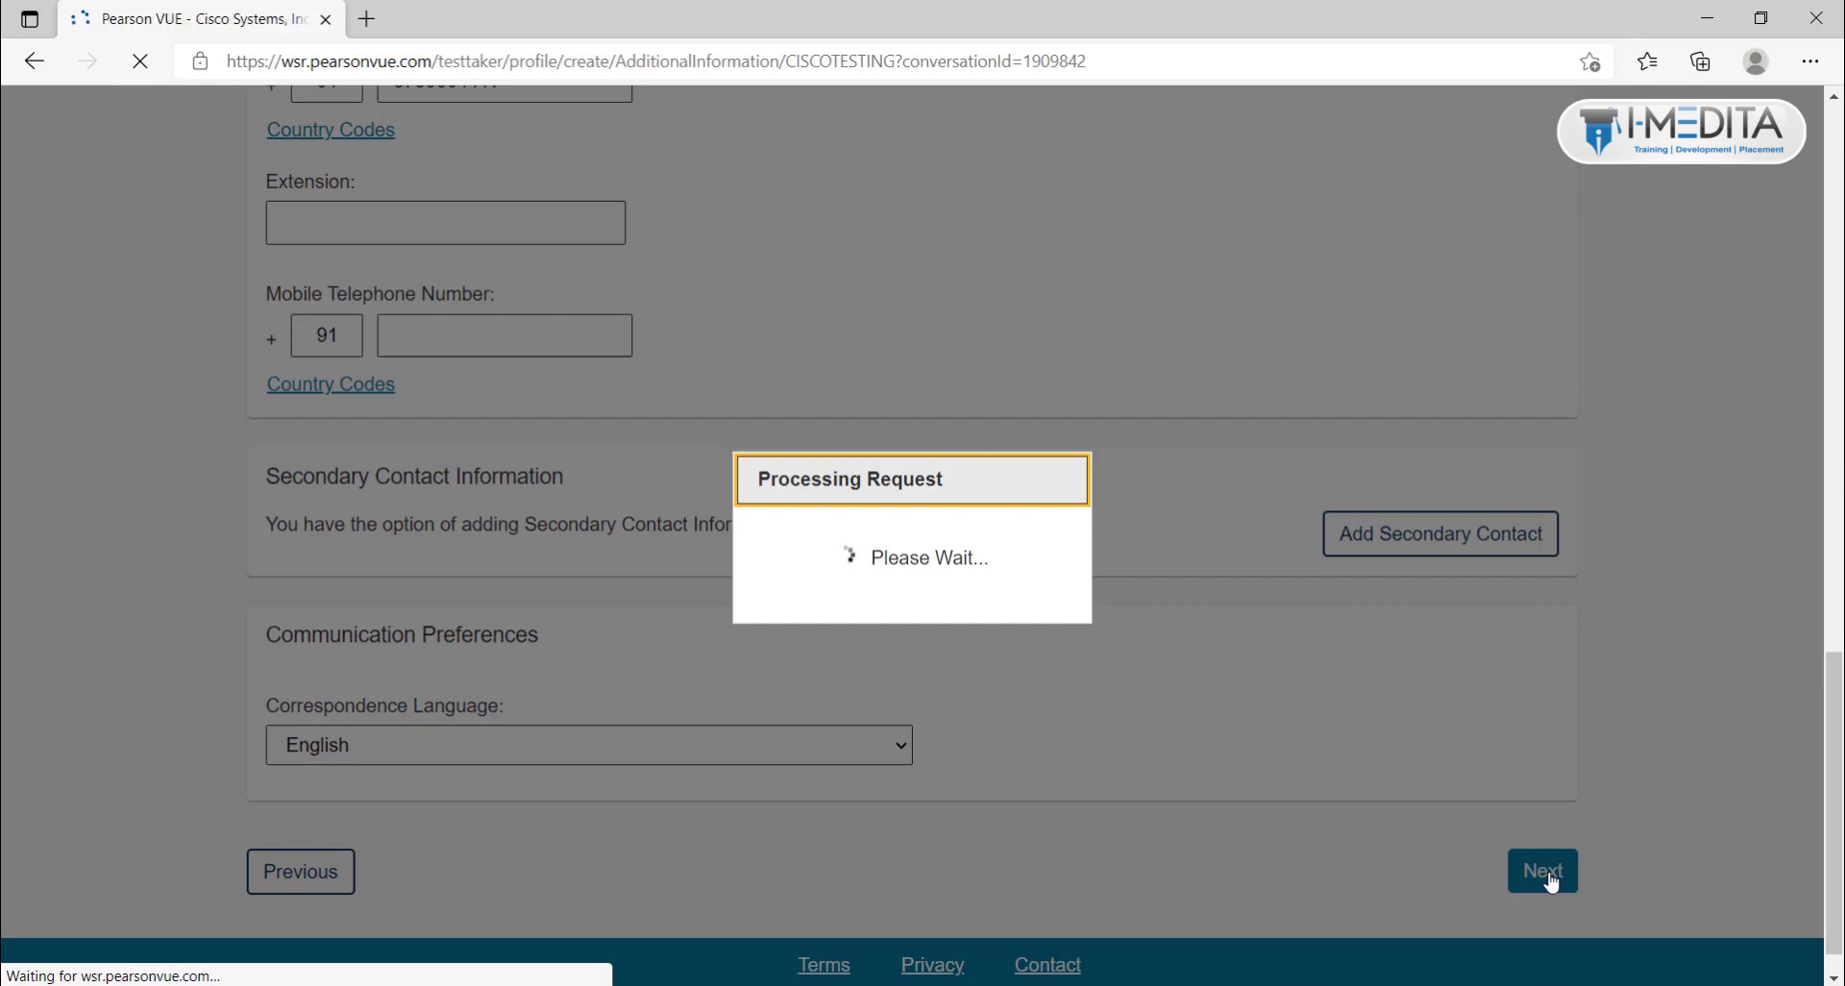
# Step: Answer No to both the Cisco employee and Cisco partner questions, then submit
pyautogui.scroll(-1, 1550, 881)
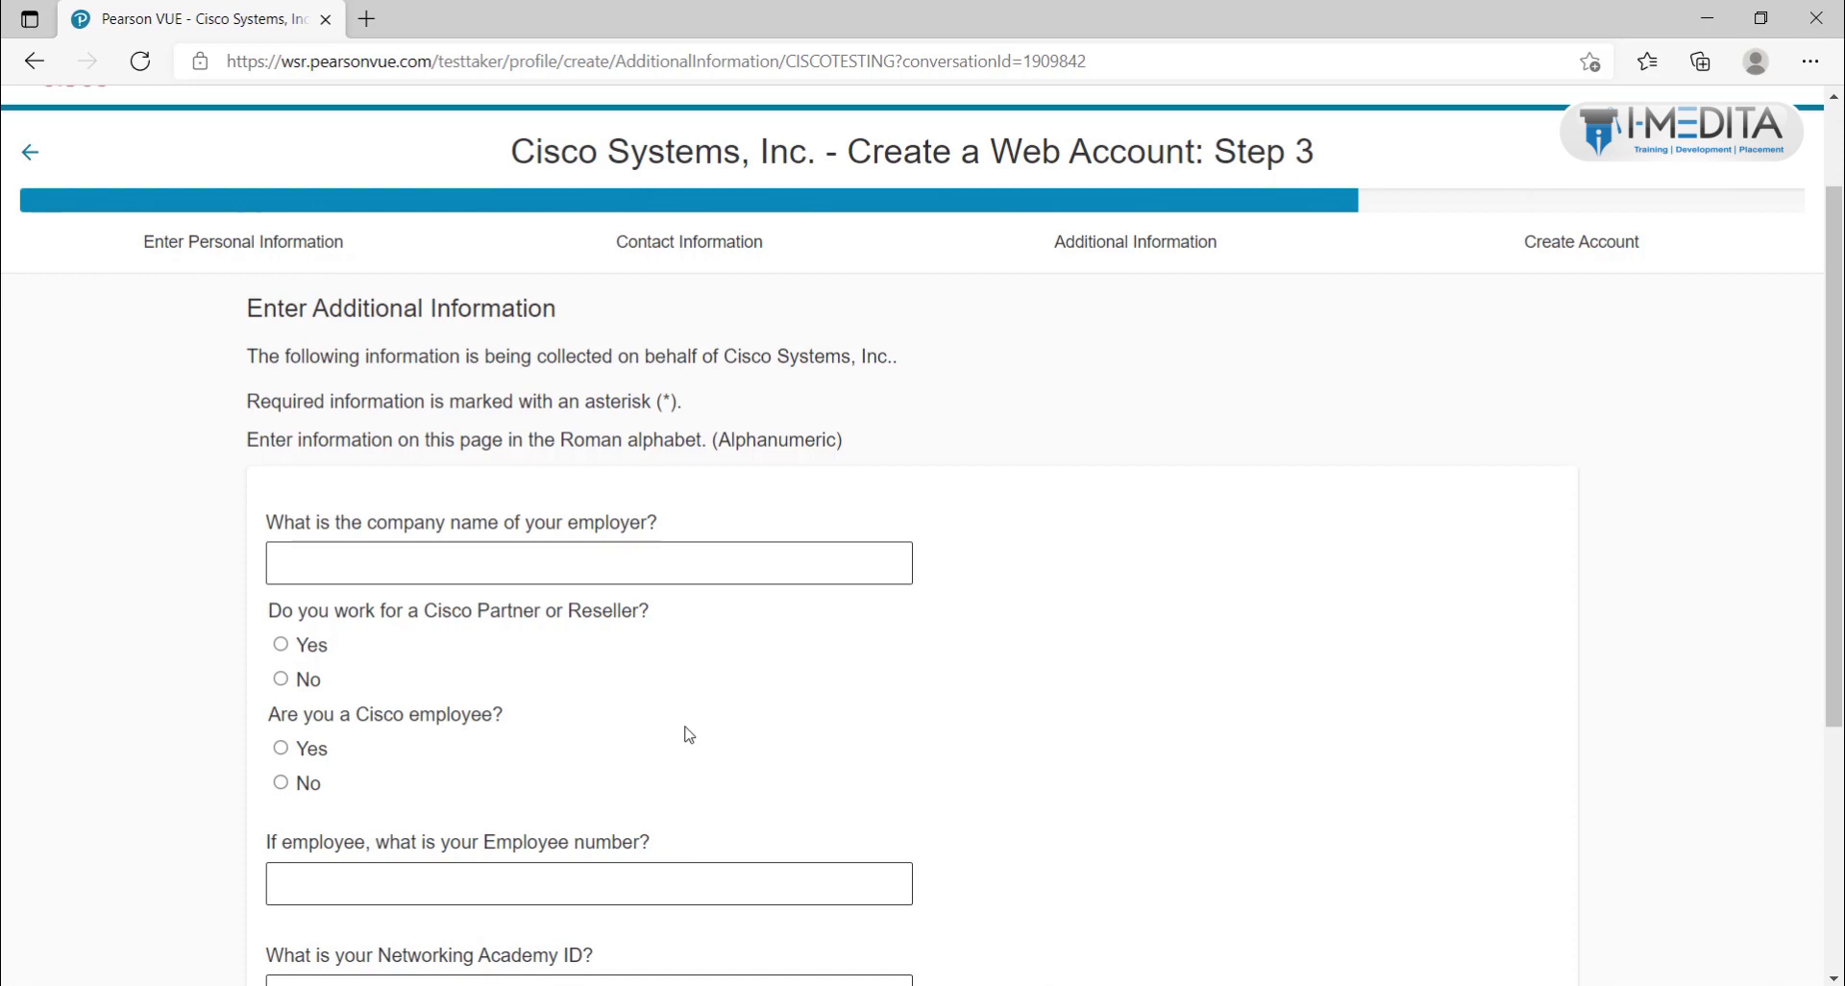
pyautogui.scroll(-1, 689, 735)
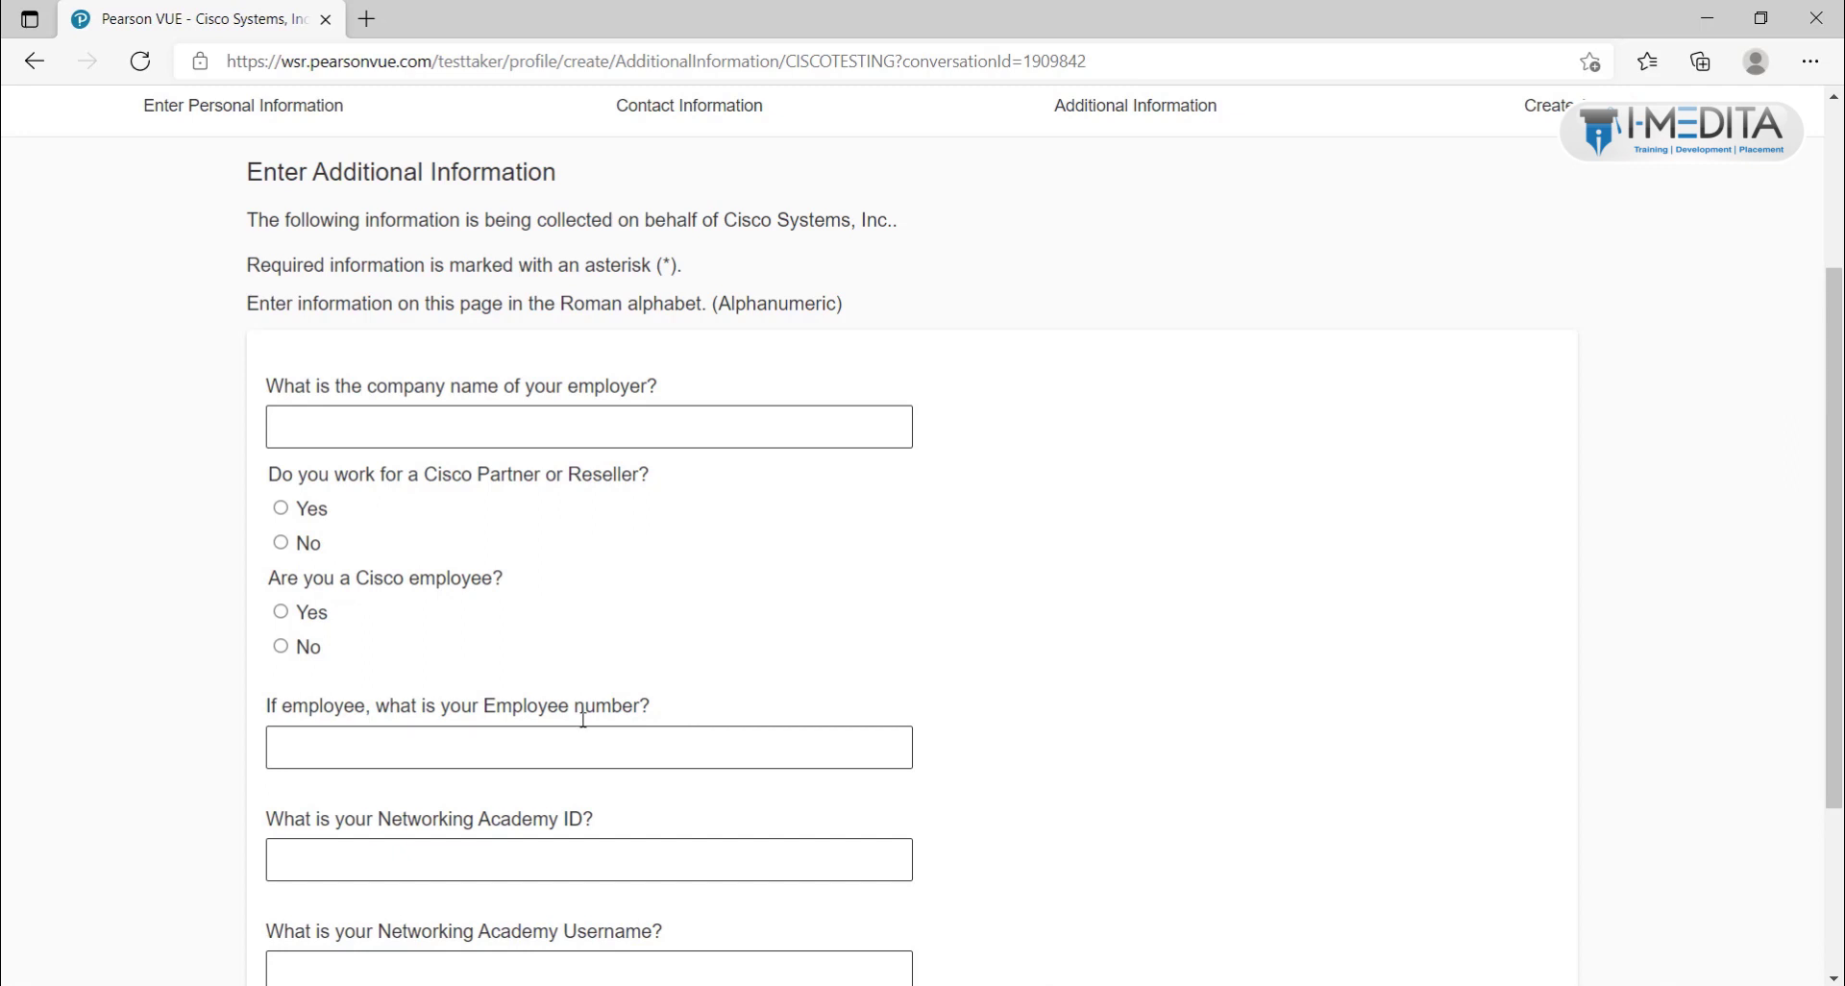
pyautogui.click(280, 646)
pyautogui.click(280, 542)
pyautogui.scroll(-3, 355, 615)
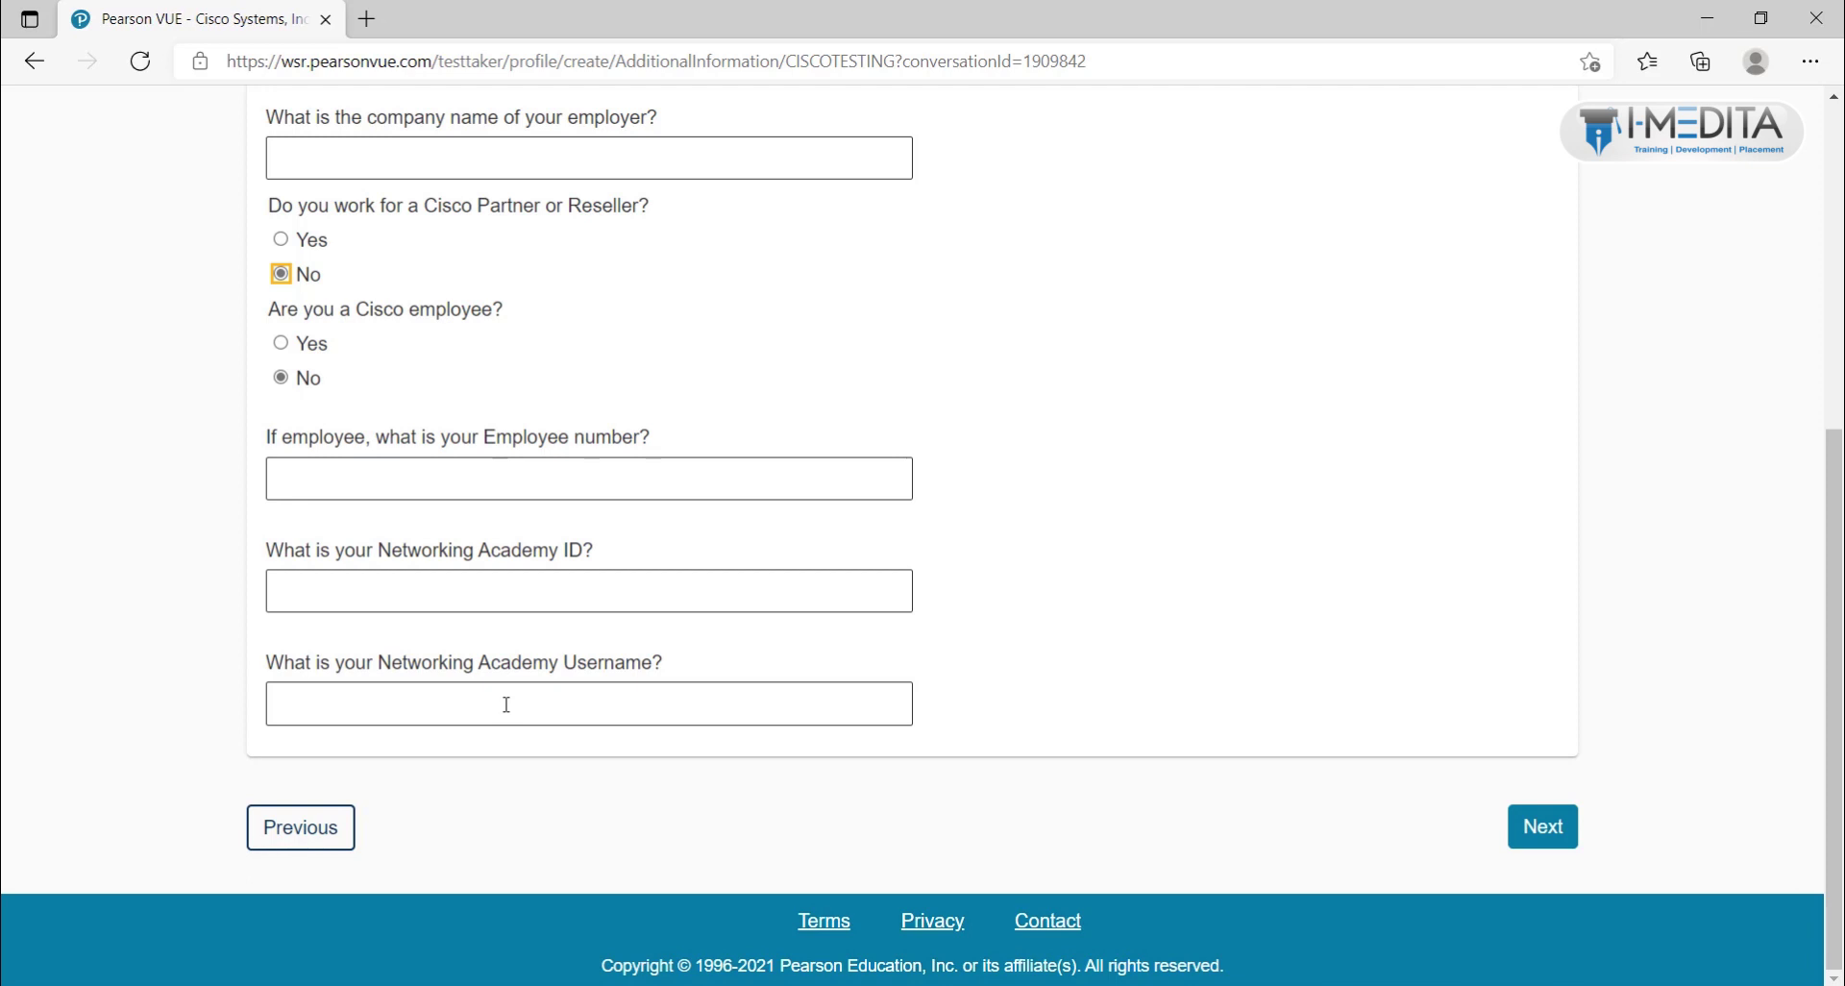
pyautogui.click(1569, 842)
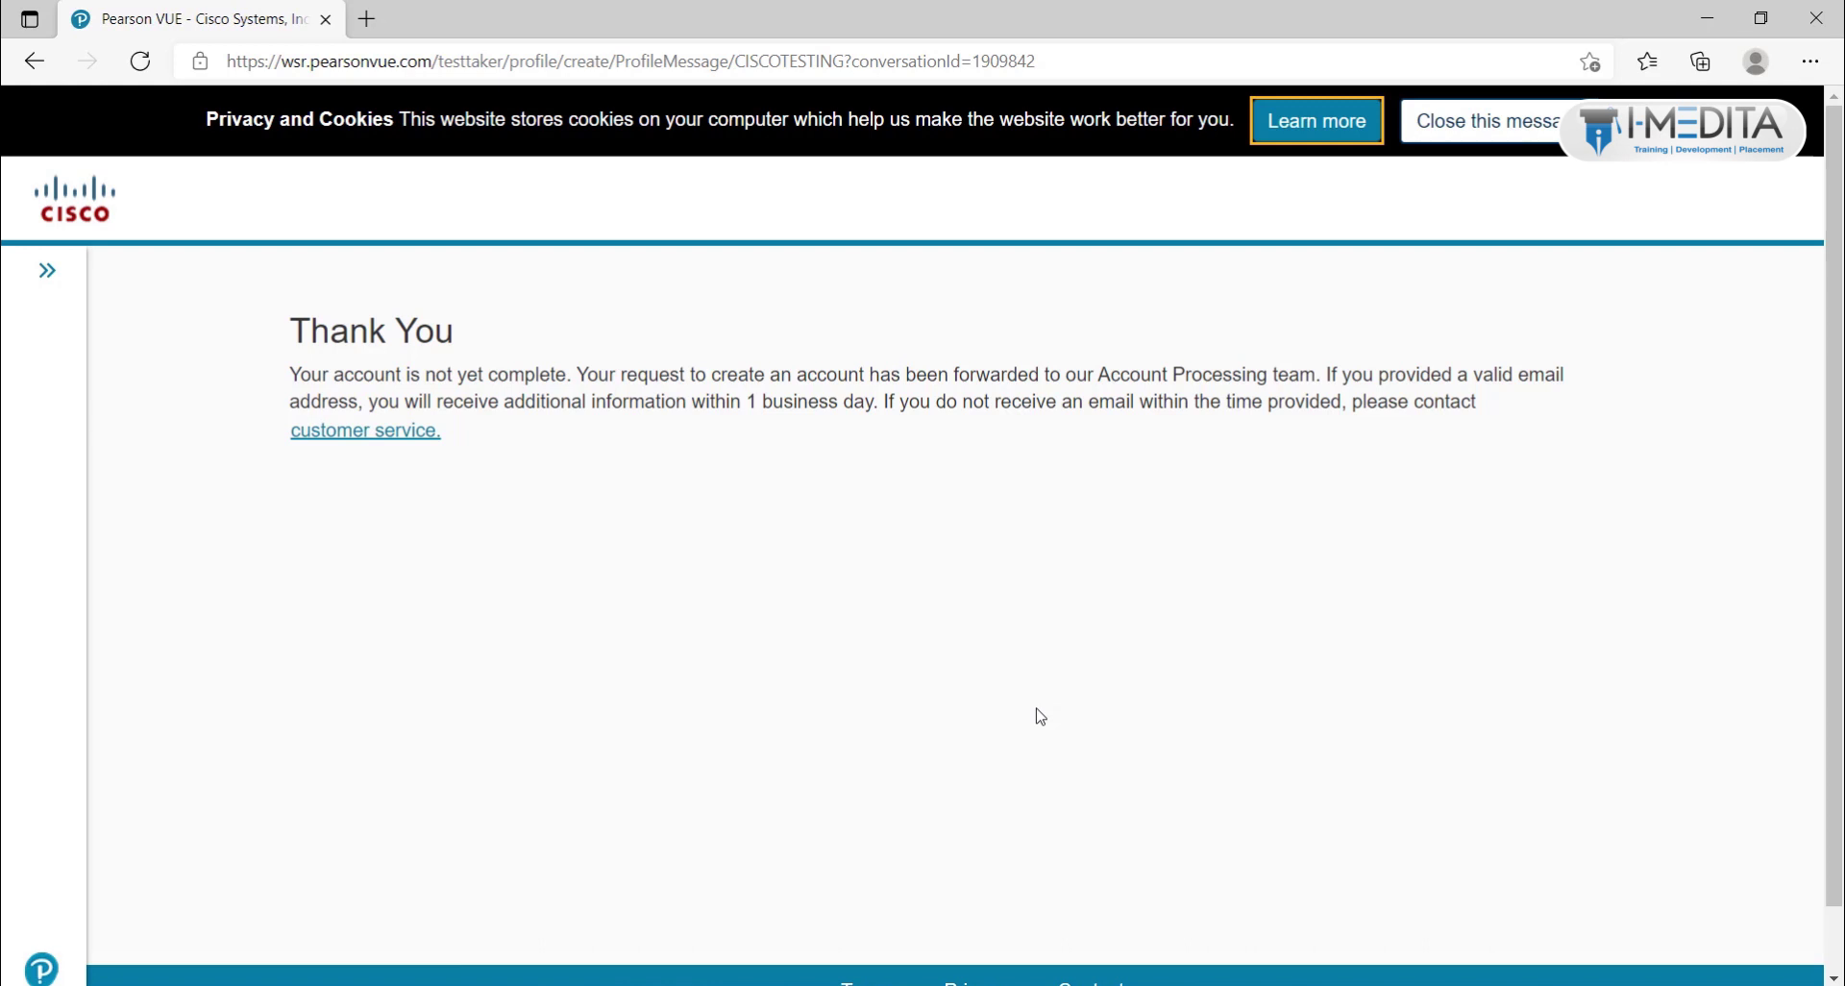
# Step: Review the Thank You message confirming the account request was forwarded for processing
pyautogui.moveTo(287, 376); pyautogui.dragTo(568, 373)
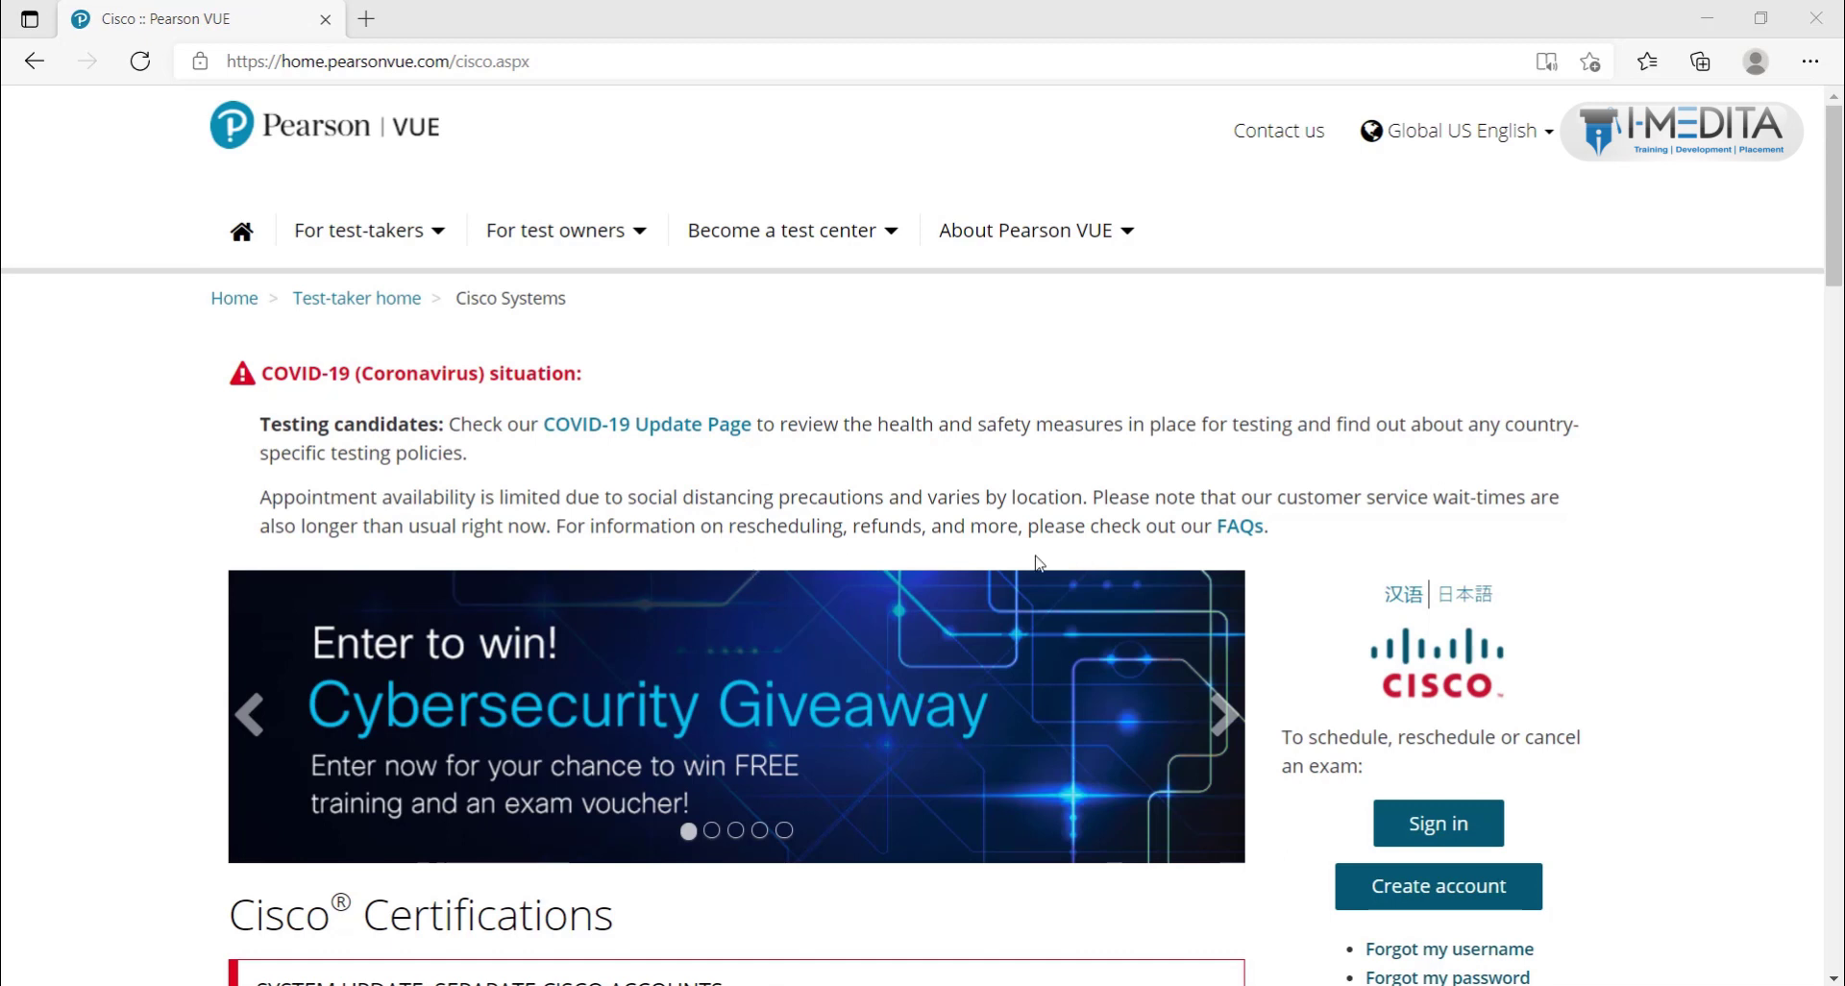
# Step: Return to the Cisco home page and sign in with the saved username and password
pyautogui.click(242, 135)
pyautogui.scroll(-3, 1087, 558)
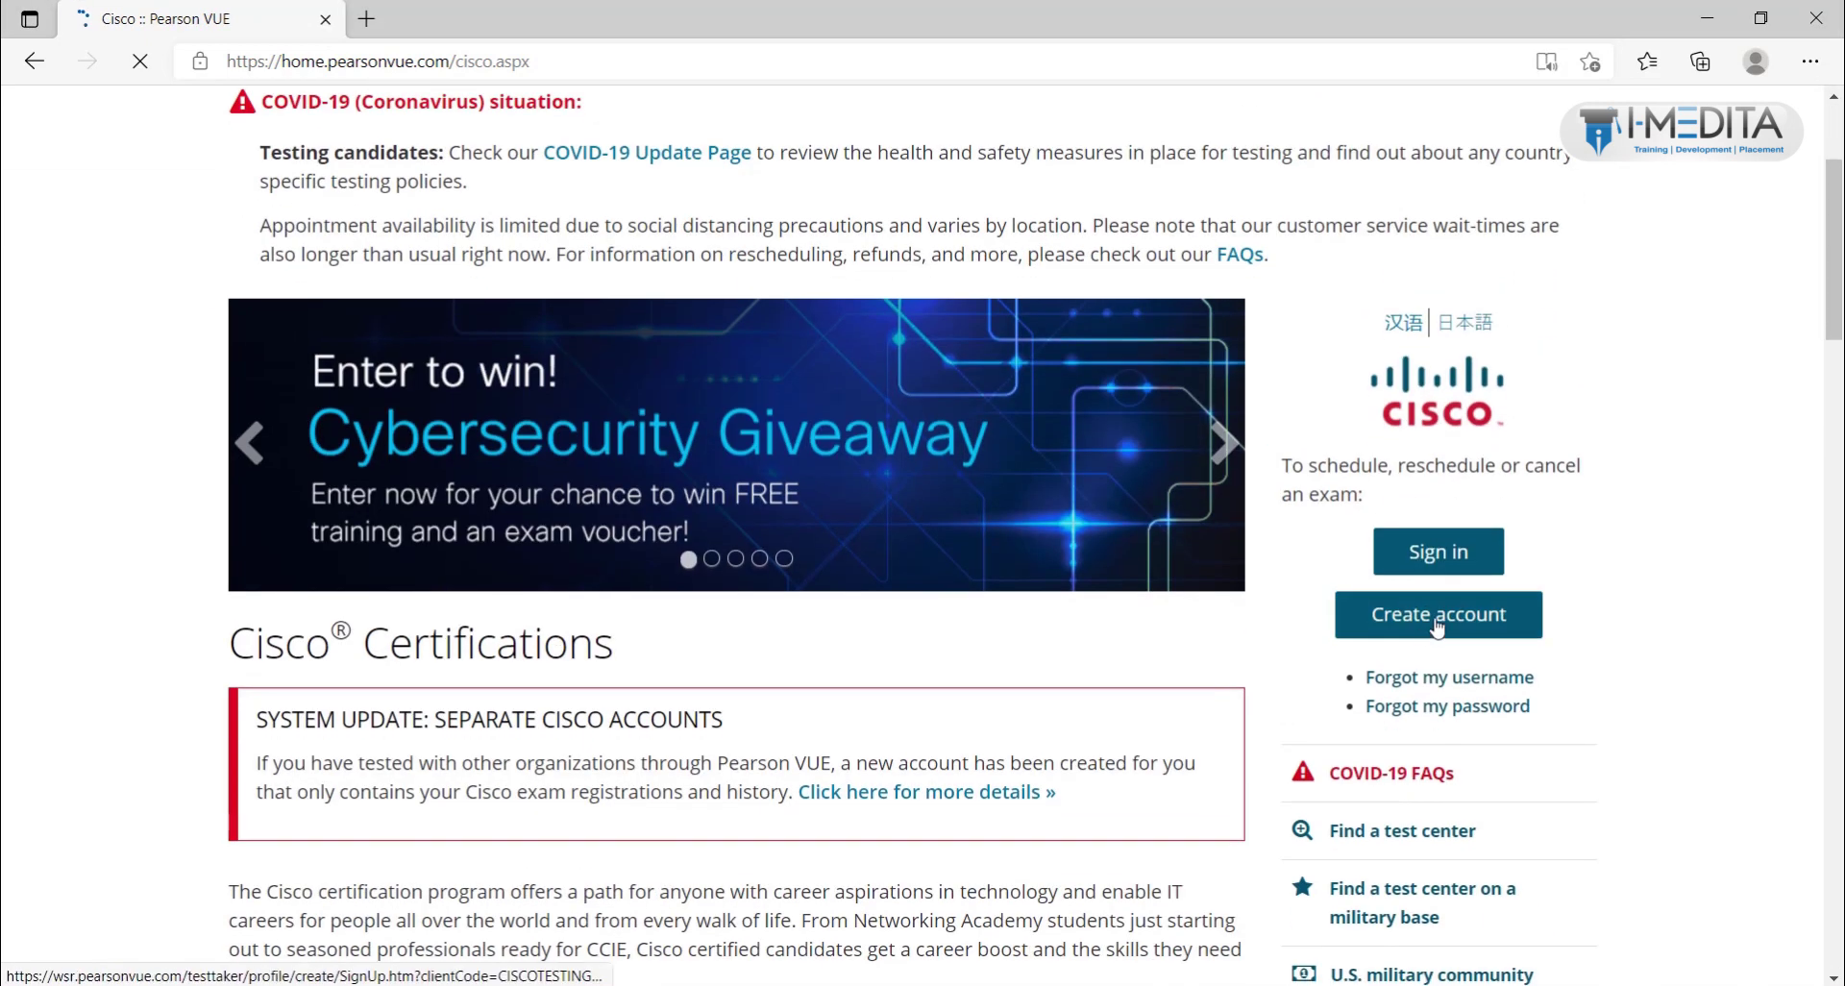
pyautogui.click(1446, 561)
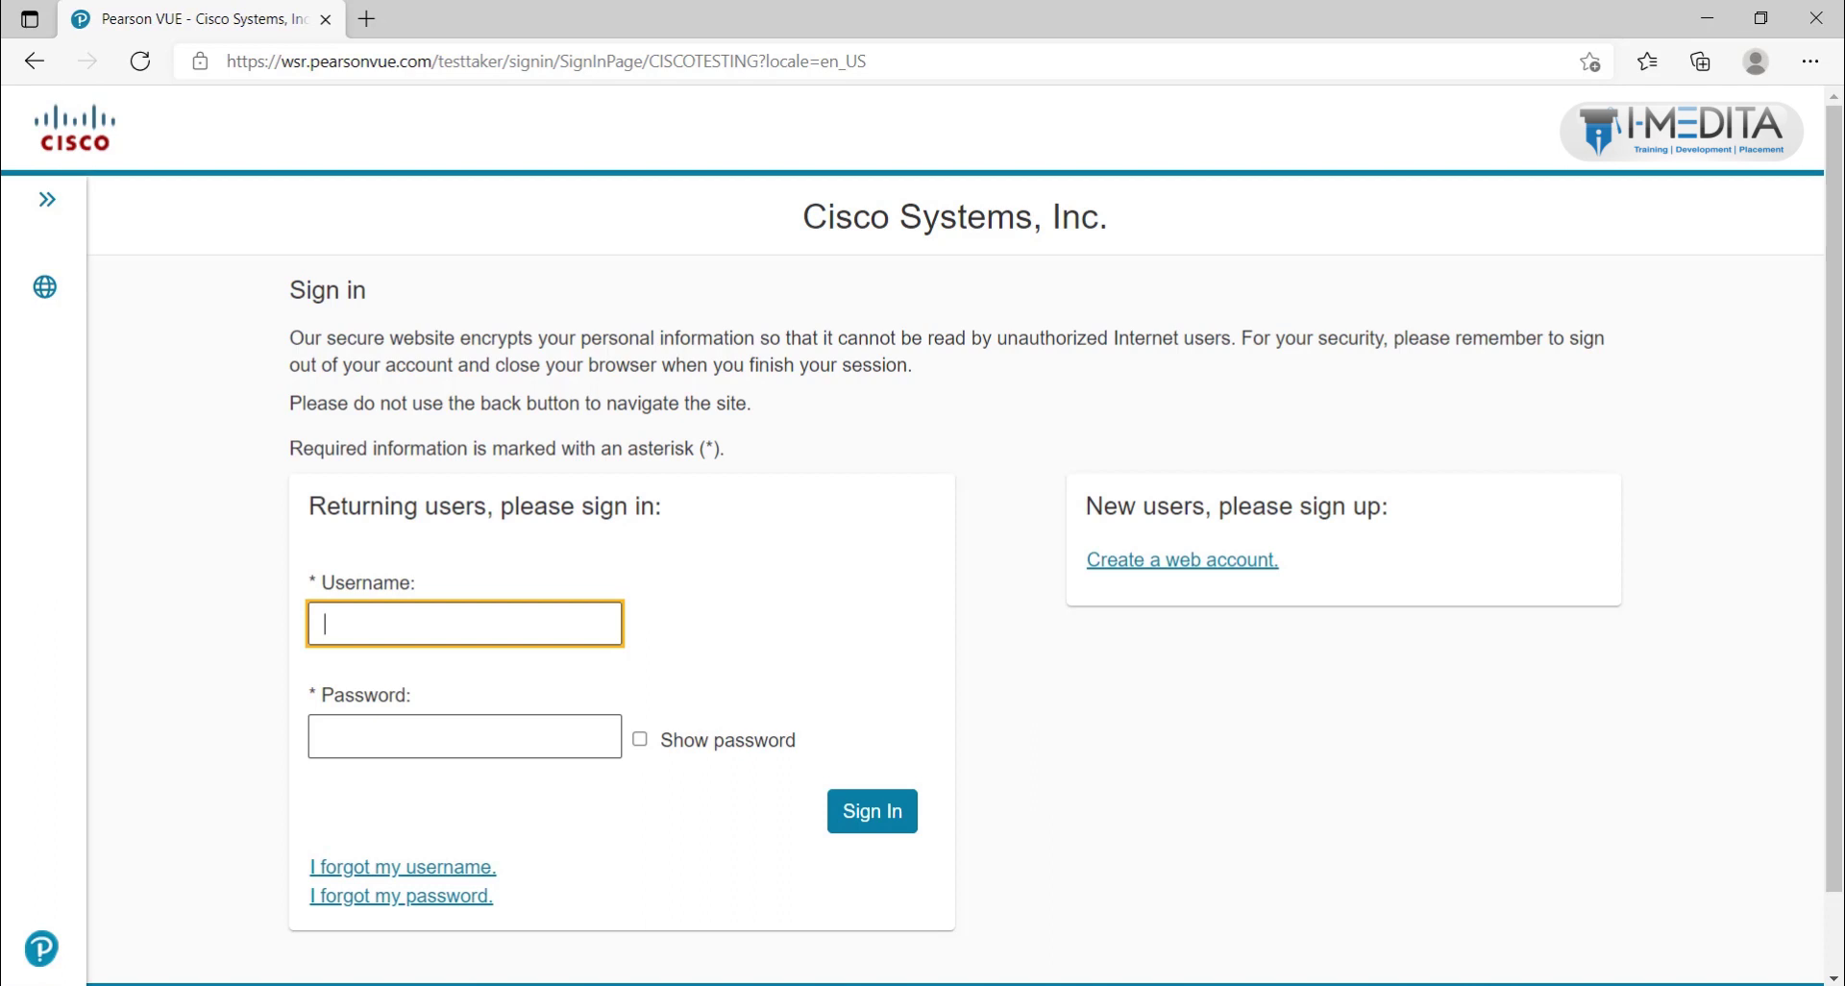
pyautogui.click(424, 674)
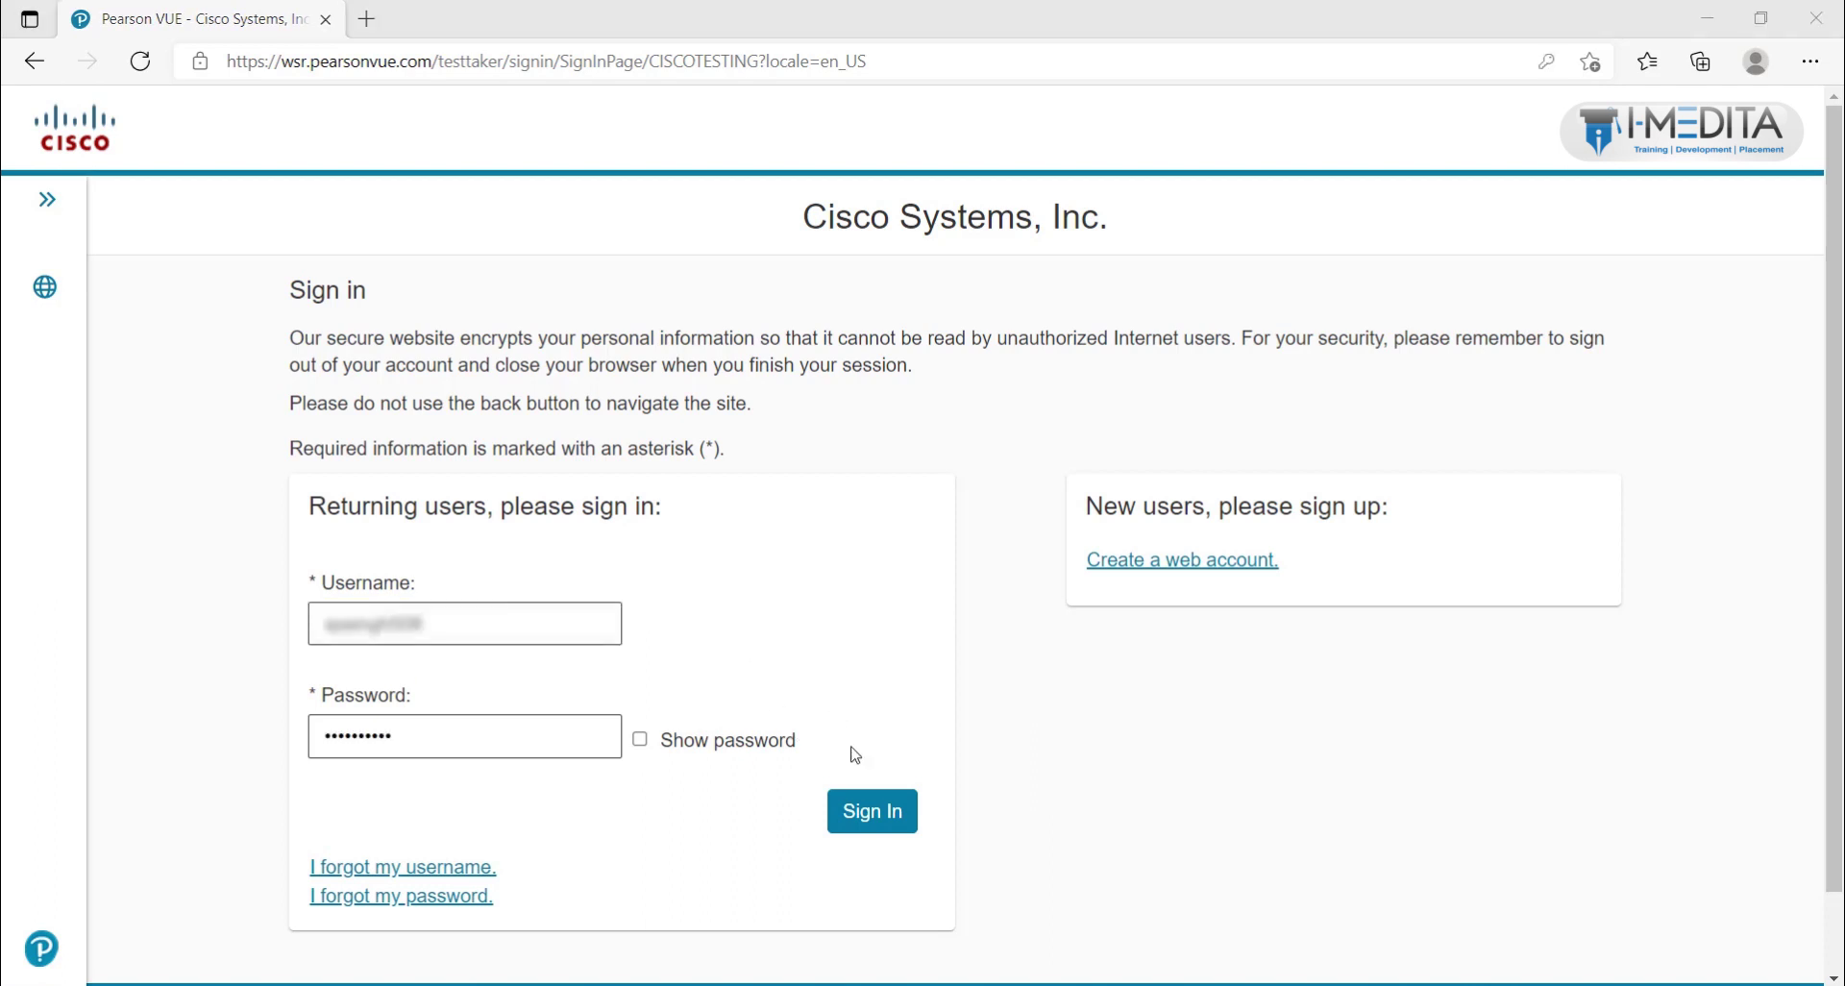
pyautogui.click(872, 813)
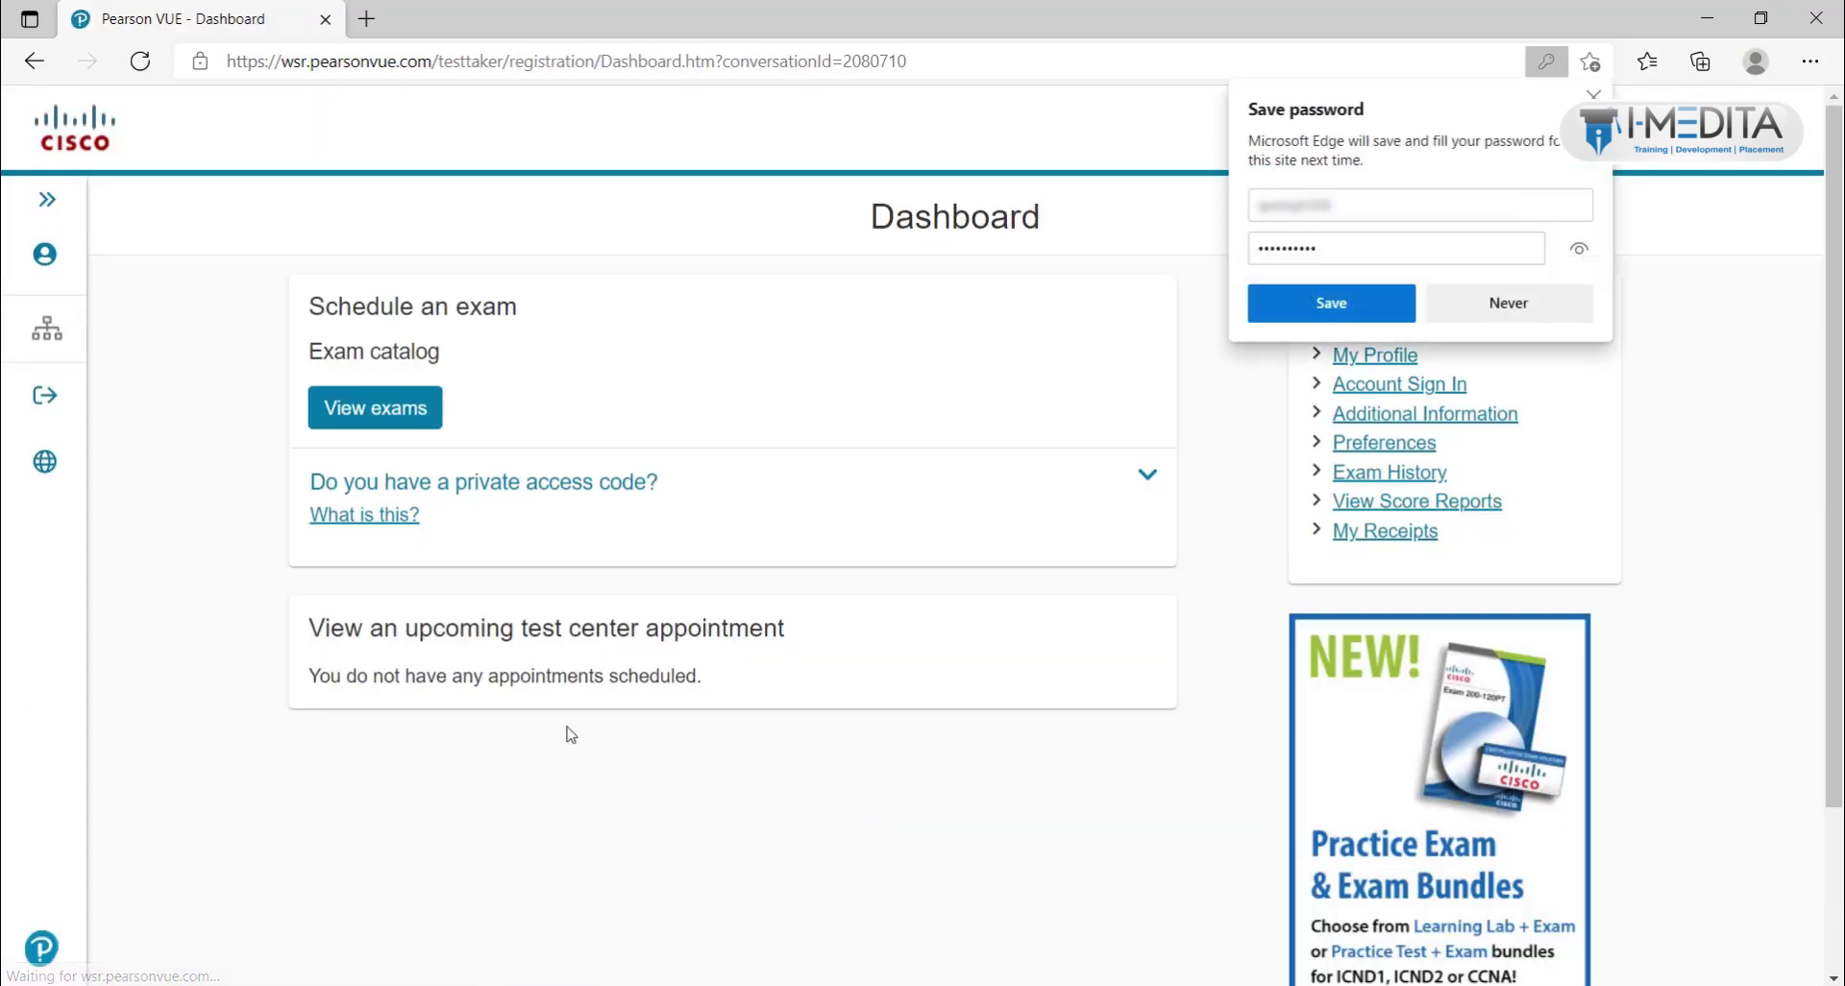
# Step: Decline Edge's password-save prompt and open View exams from the Dashboard
pyautogui.click(1497, 306)
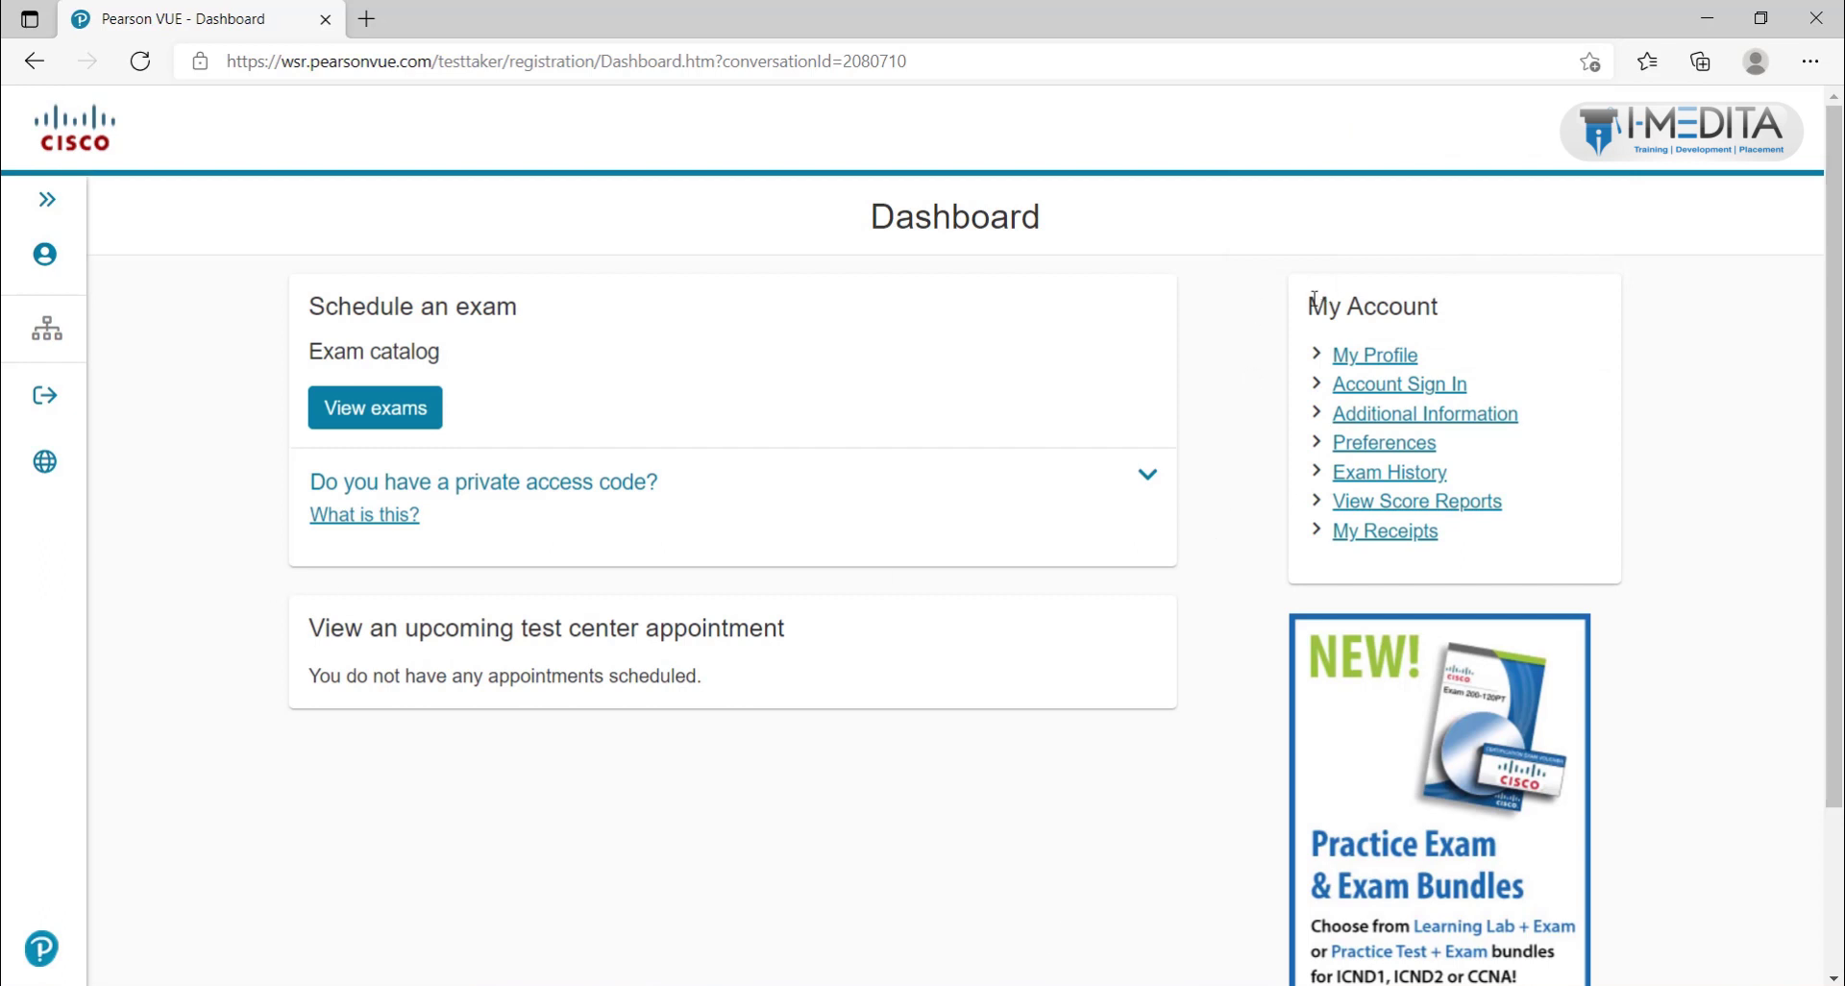
pyautogui.moveTo(1311, 294); pyautogui.dragTo(1455, 285)
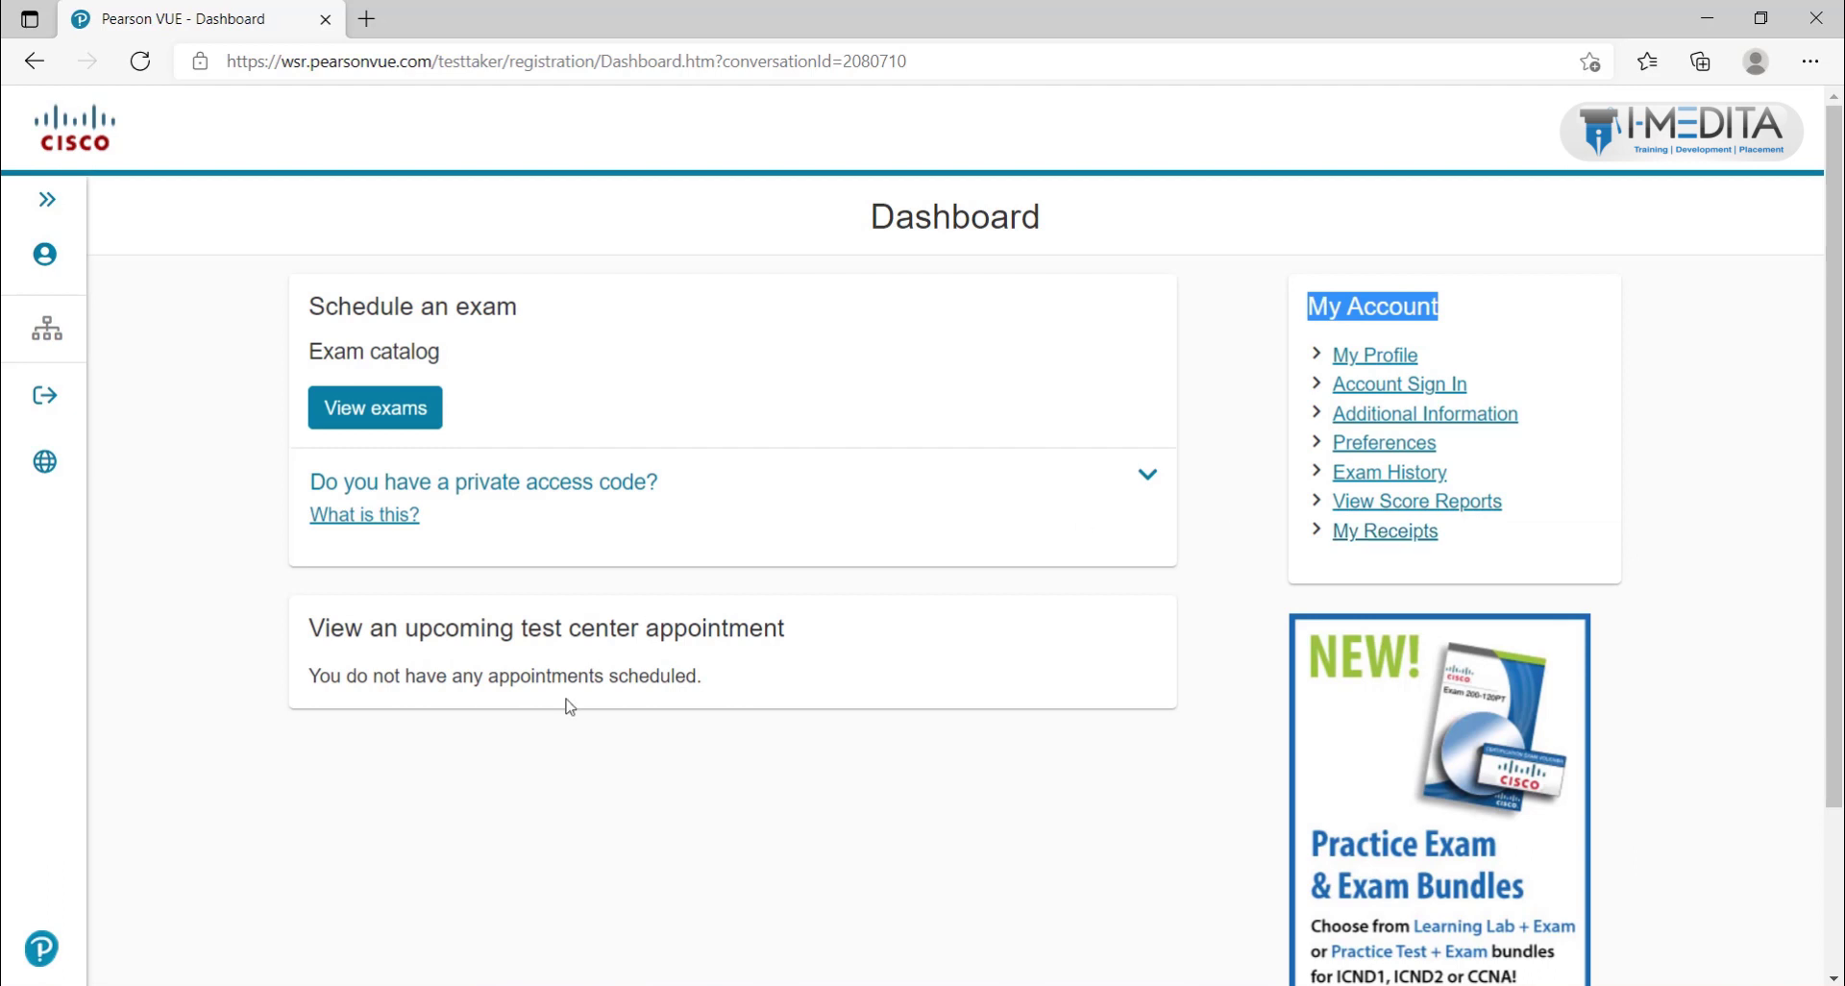
pyautogui.click(364, 426)
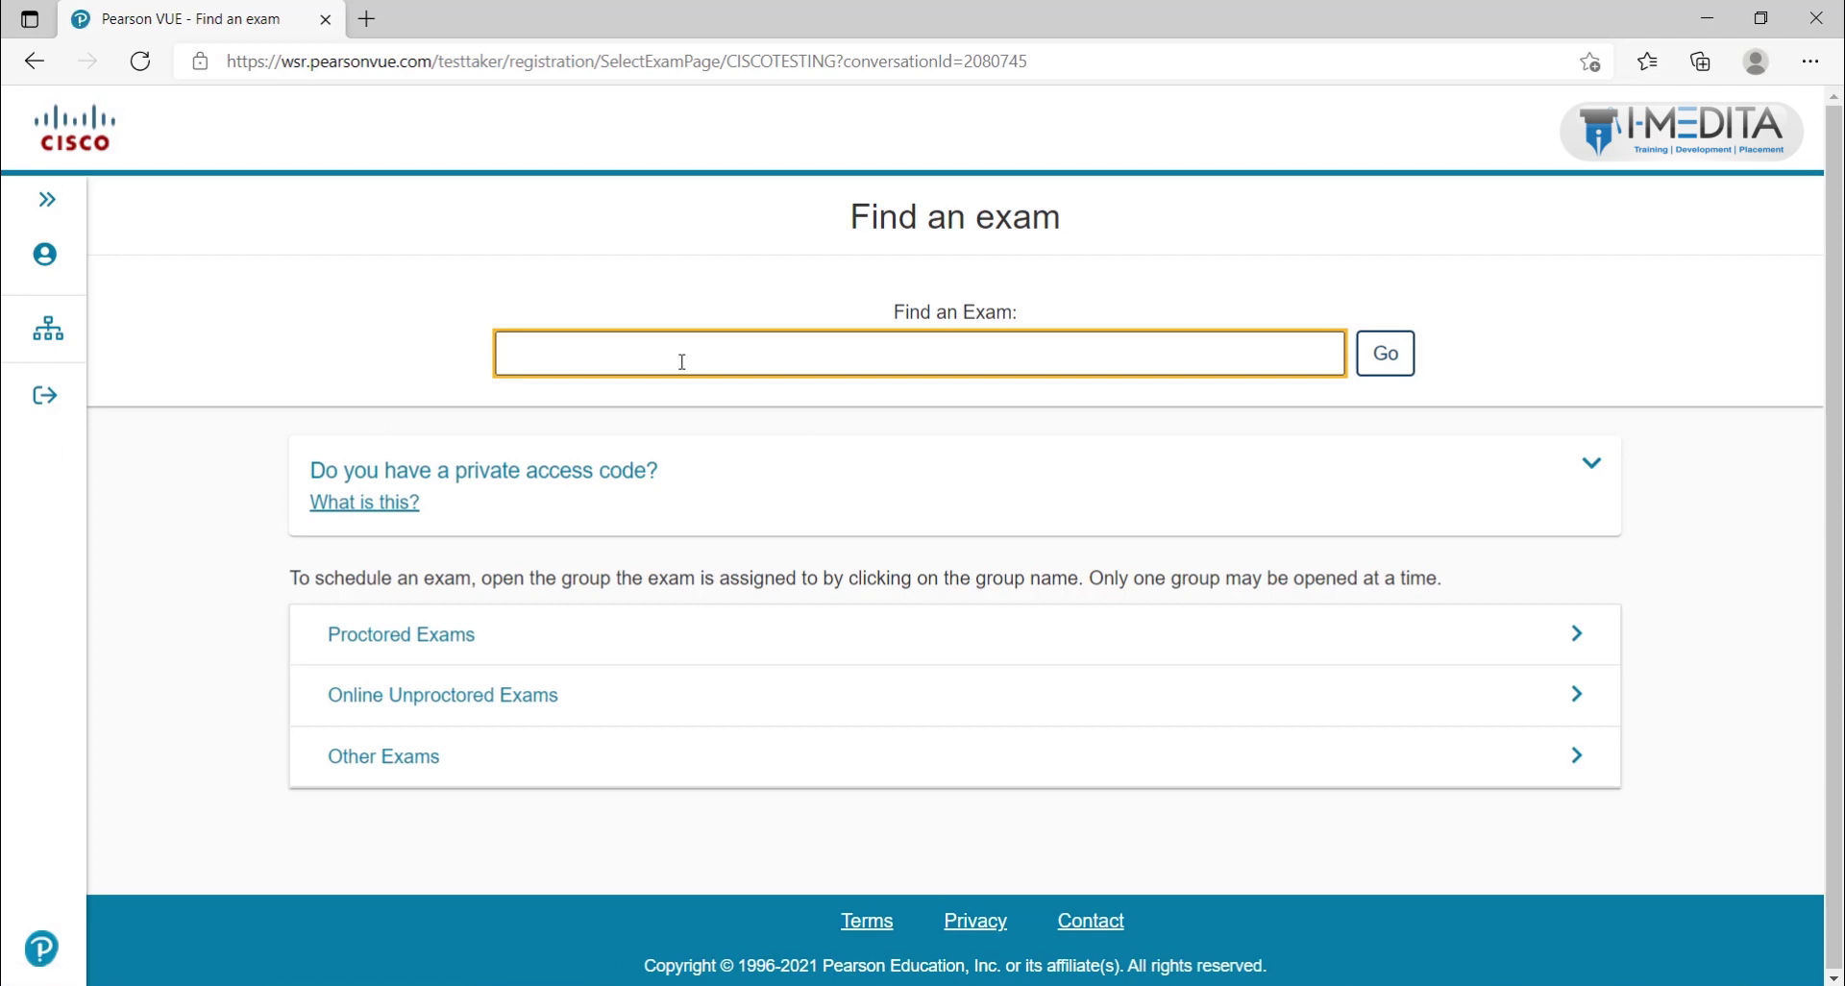
# Step: Search the exam catalog and select 200-301 Cisco Certified Network Associate
pyautogui.write('ccna')
pyautogui.write(' 200-301')
pyautogui.hotkey('ctrl', 'Left')
pyautogui.hotkey('ctrl', 'Left')
pyautogui.hotkey('shift', 'Home')
pyautogui.press('BackSpace')
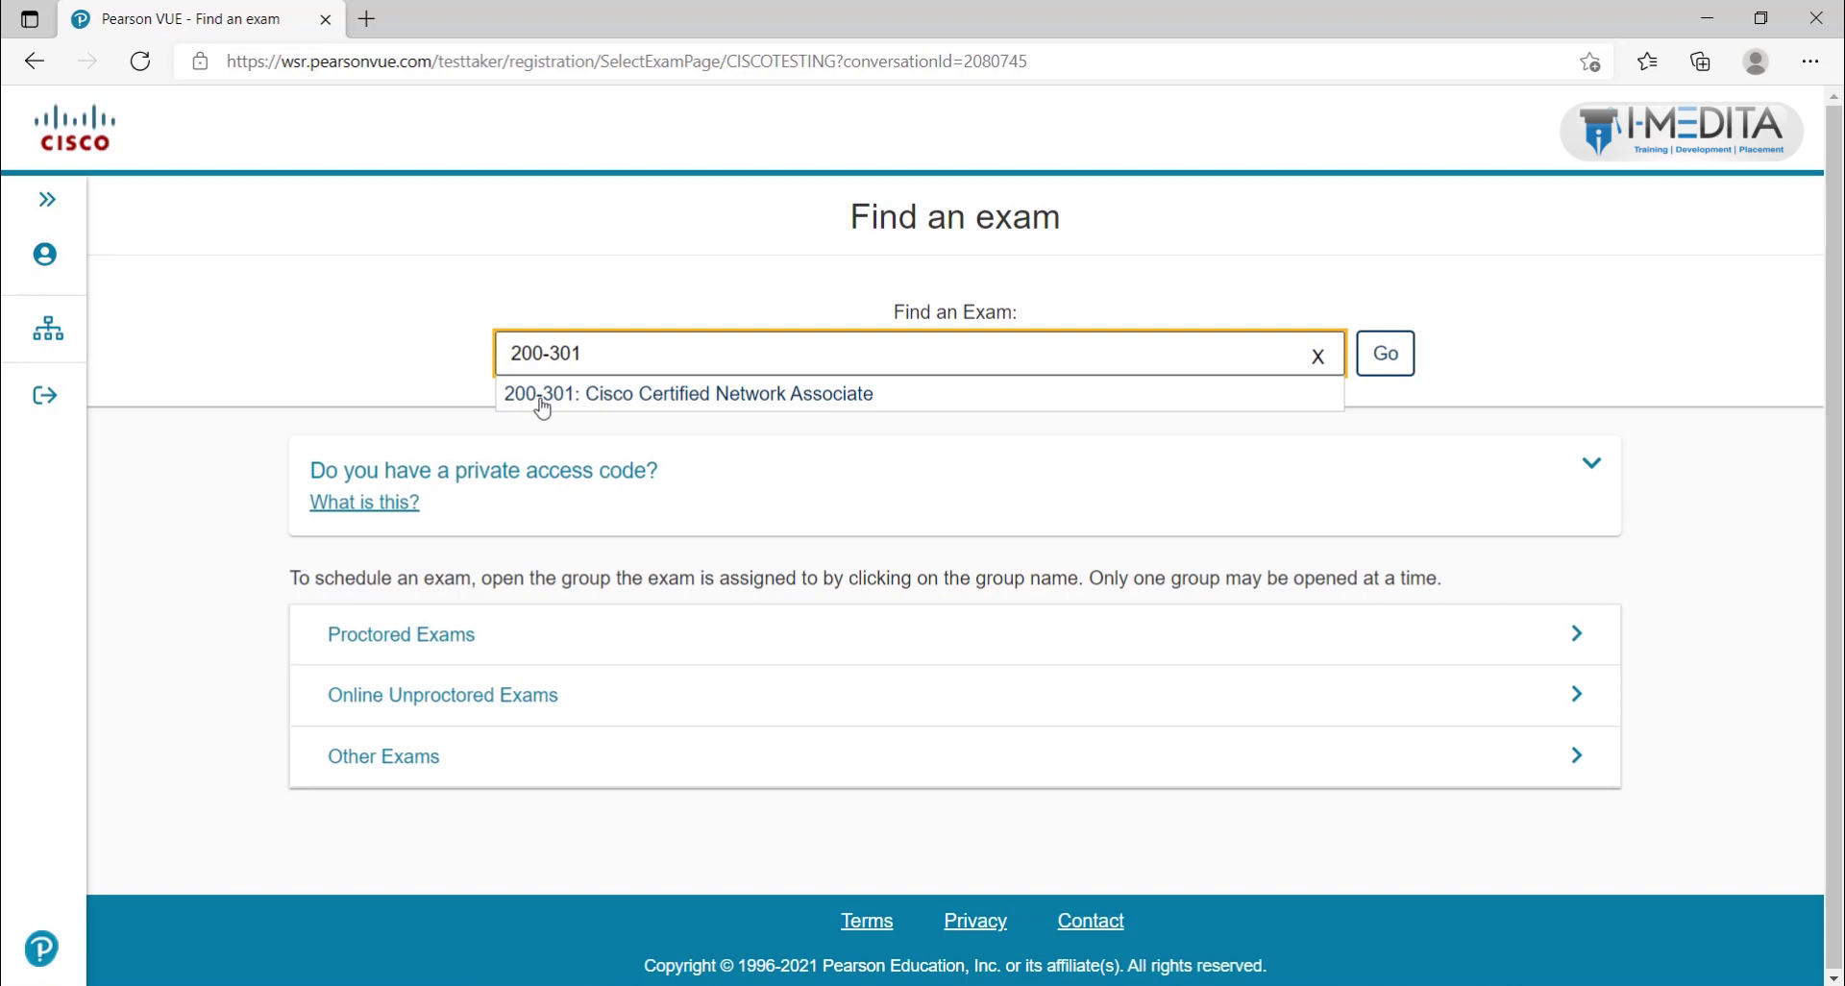
pyautogui.hotkey('ctrl', 'a')
pyautogui.write('cisco certified')
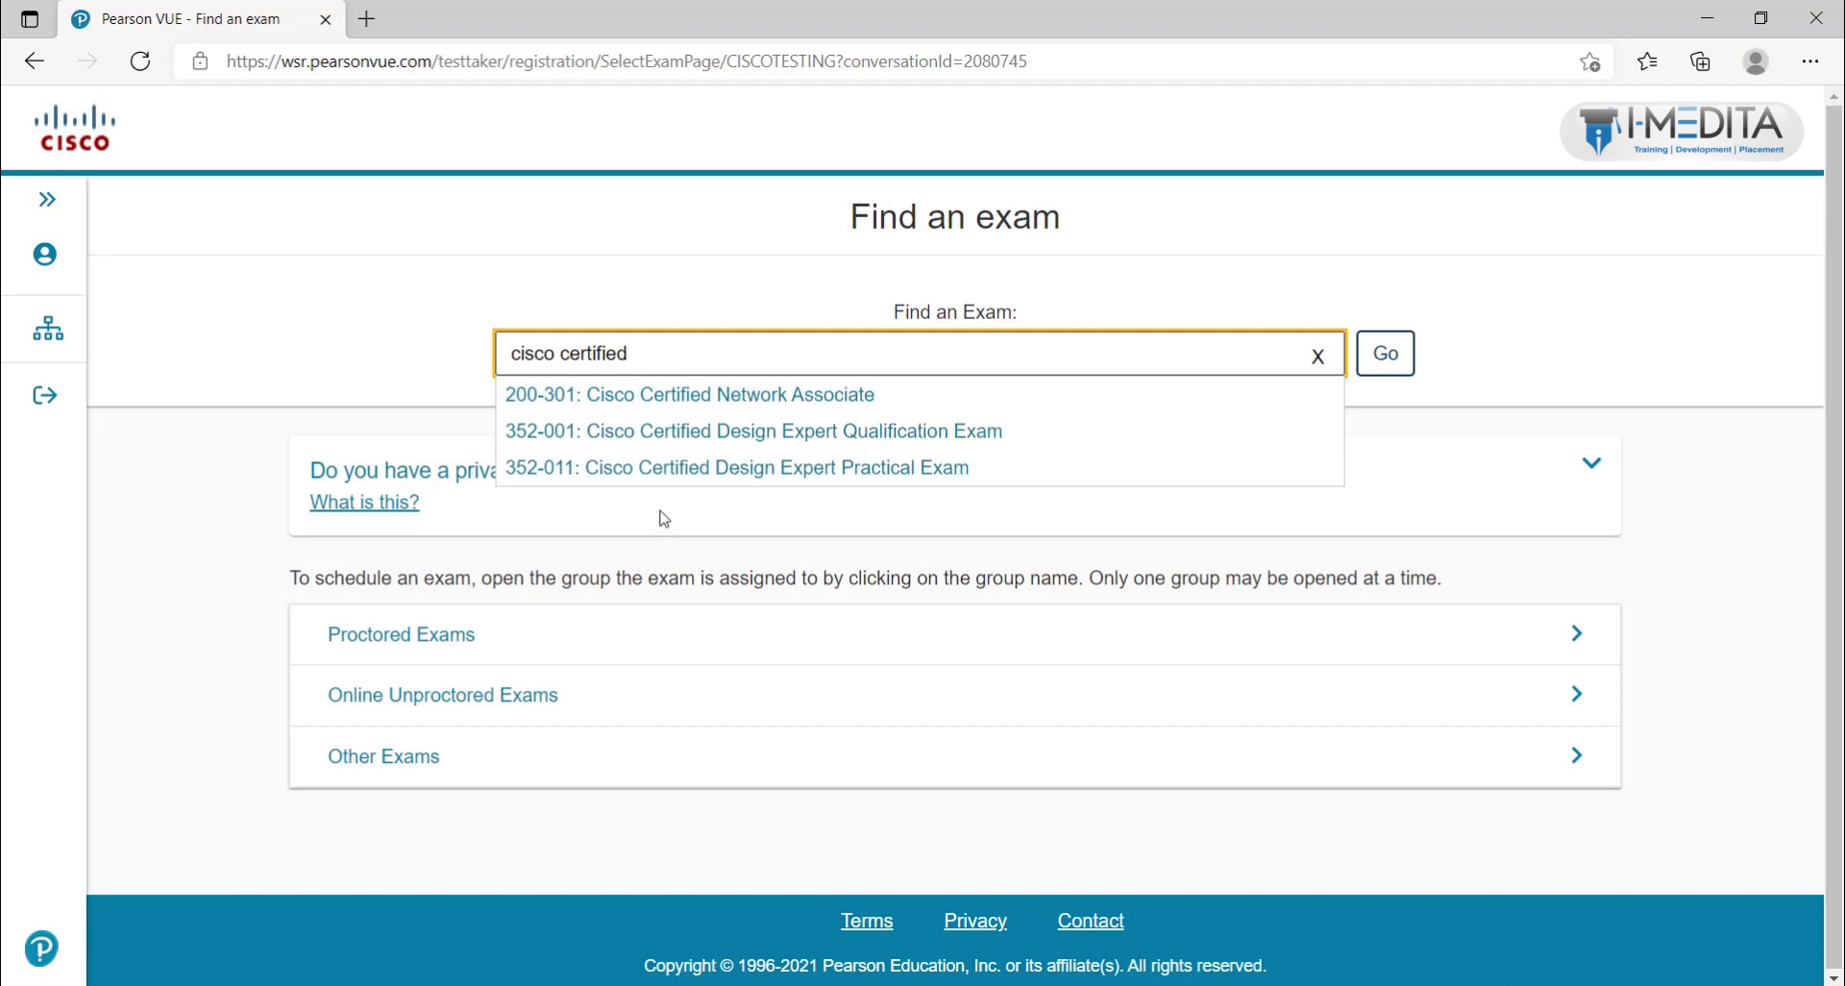
pyautogui.click(579, 404)
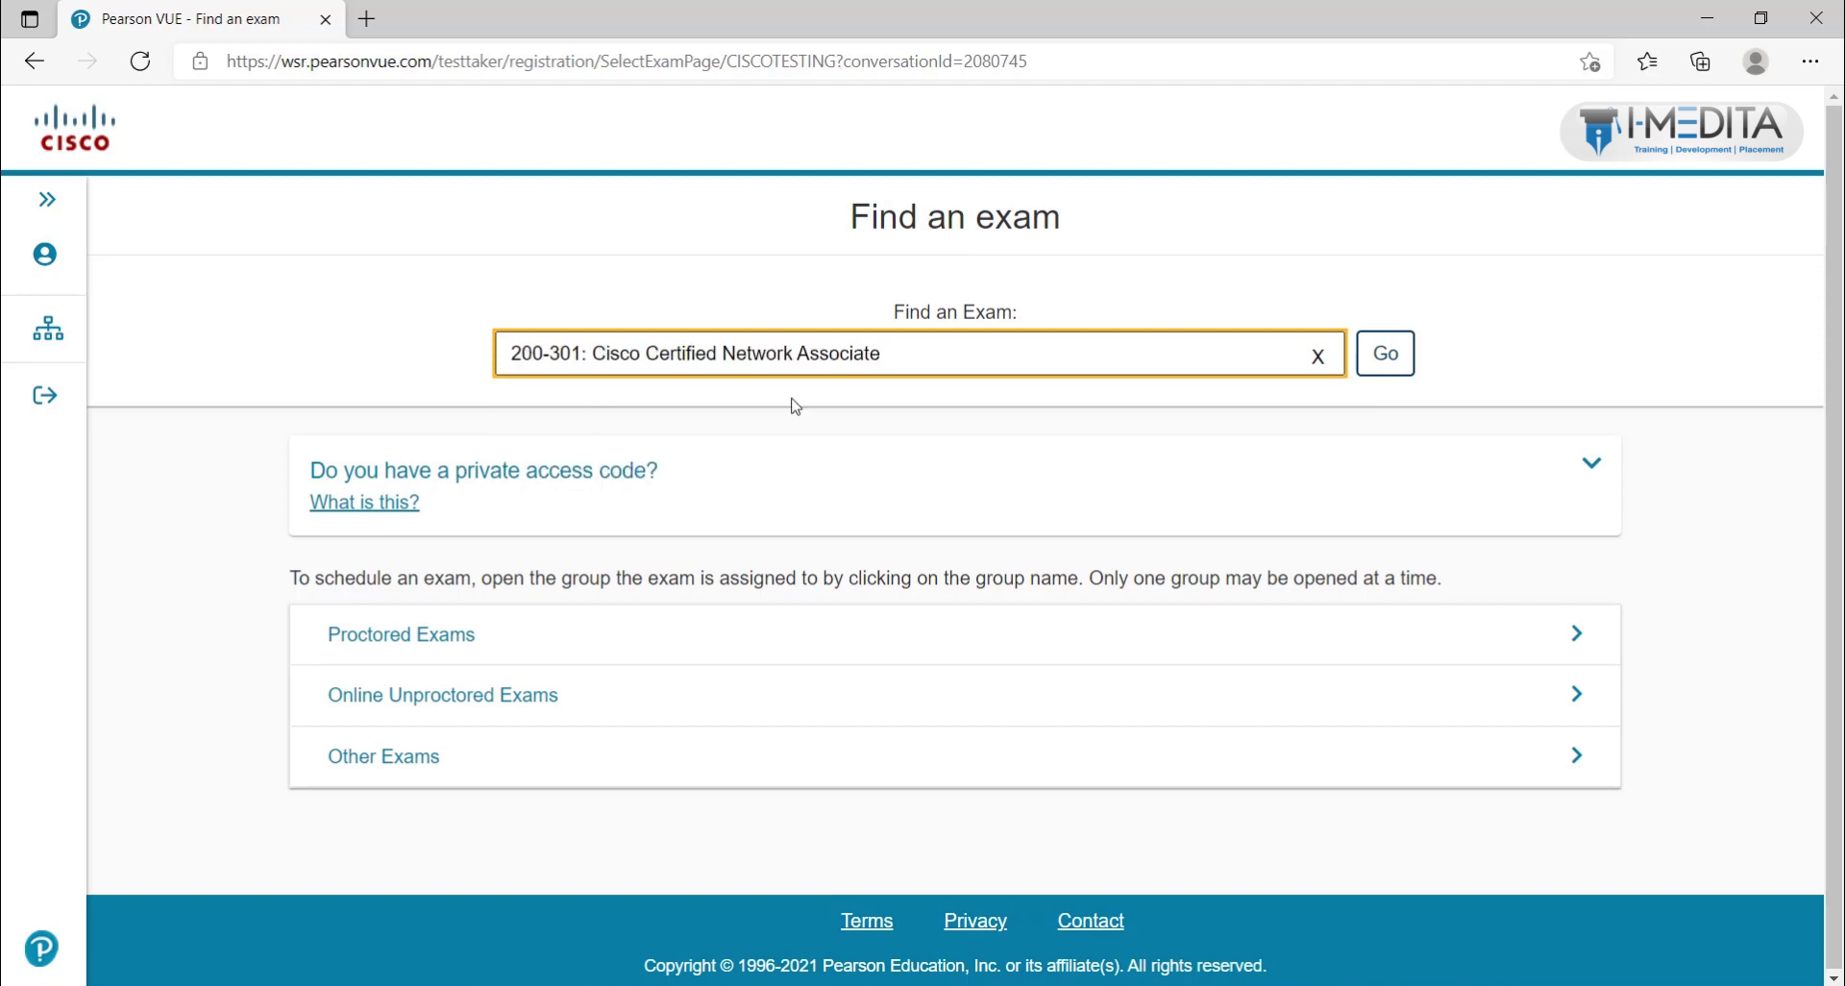
pyautogui.click(1384, 354)
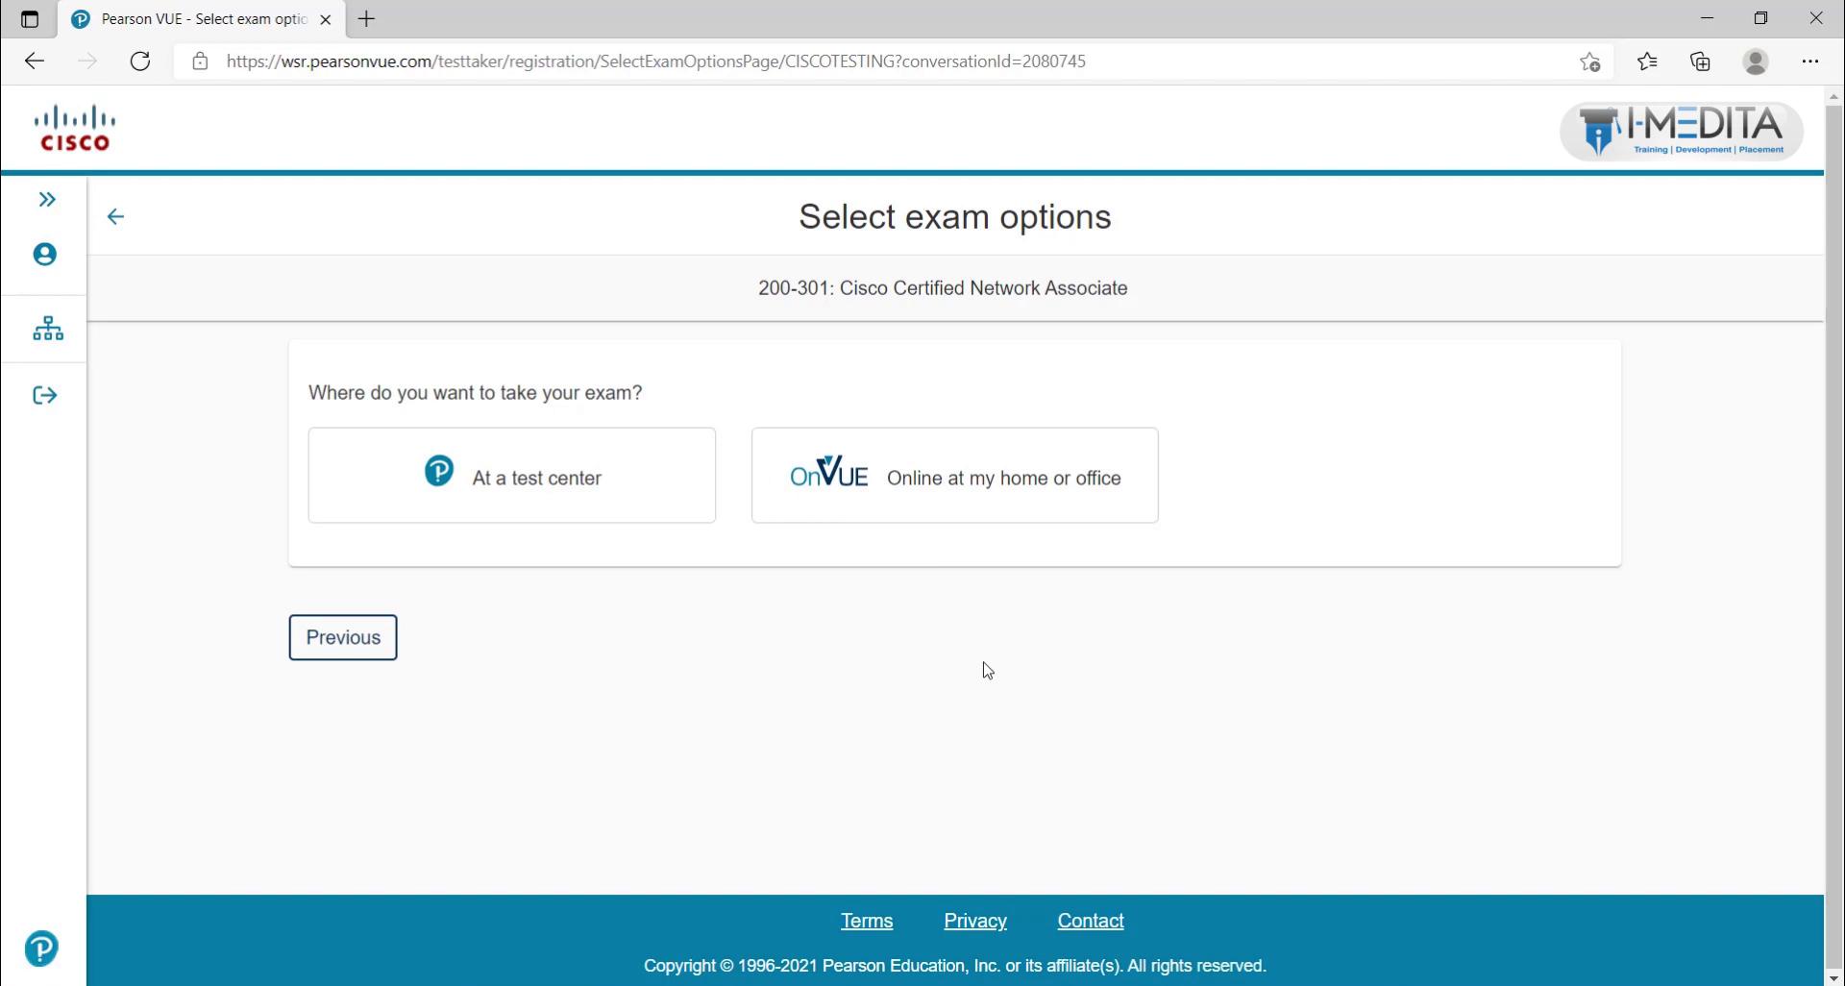
# Step: Choose OnVUE delivery online at home or office for the 200-301 exam and continue
pyautogui.click(922, 488)
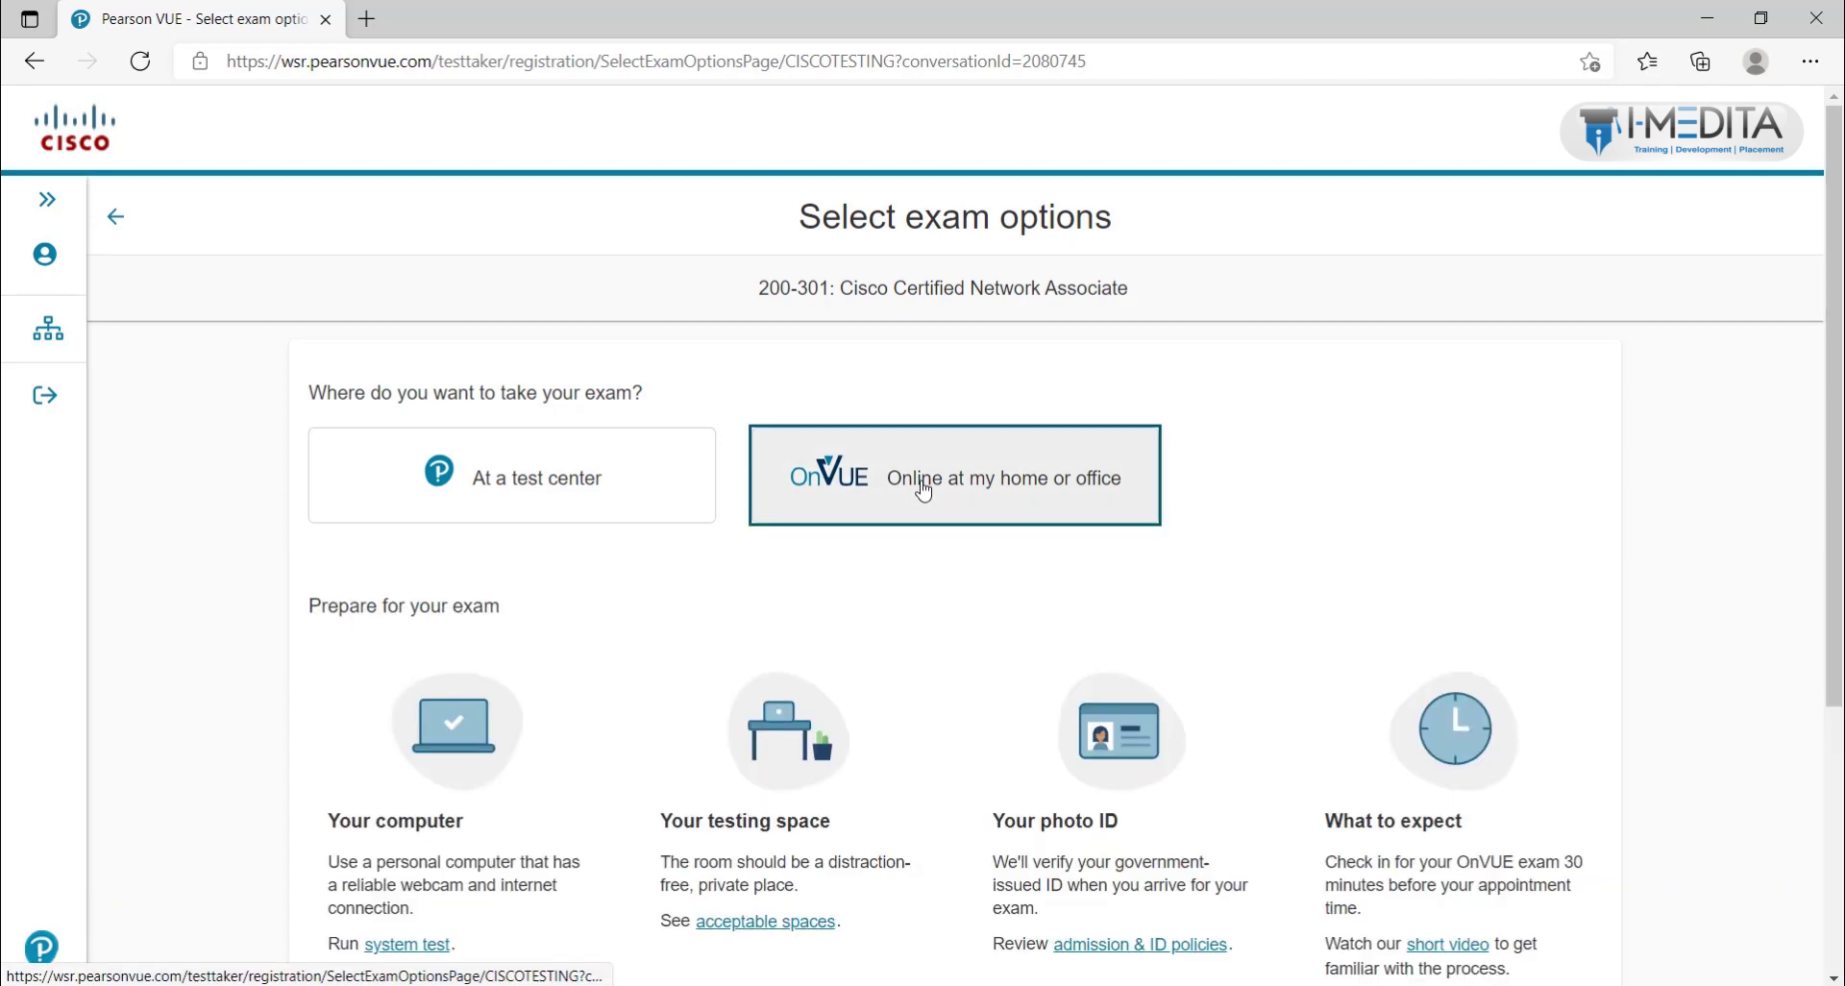
pyautogui.scroll(-3, 918, 486)
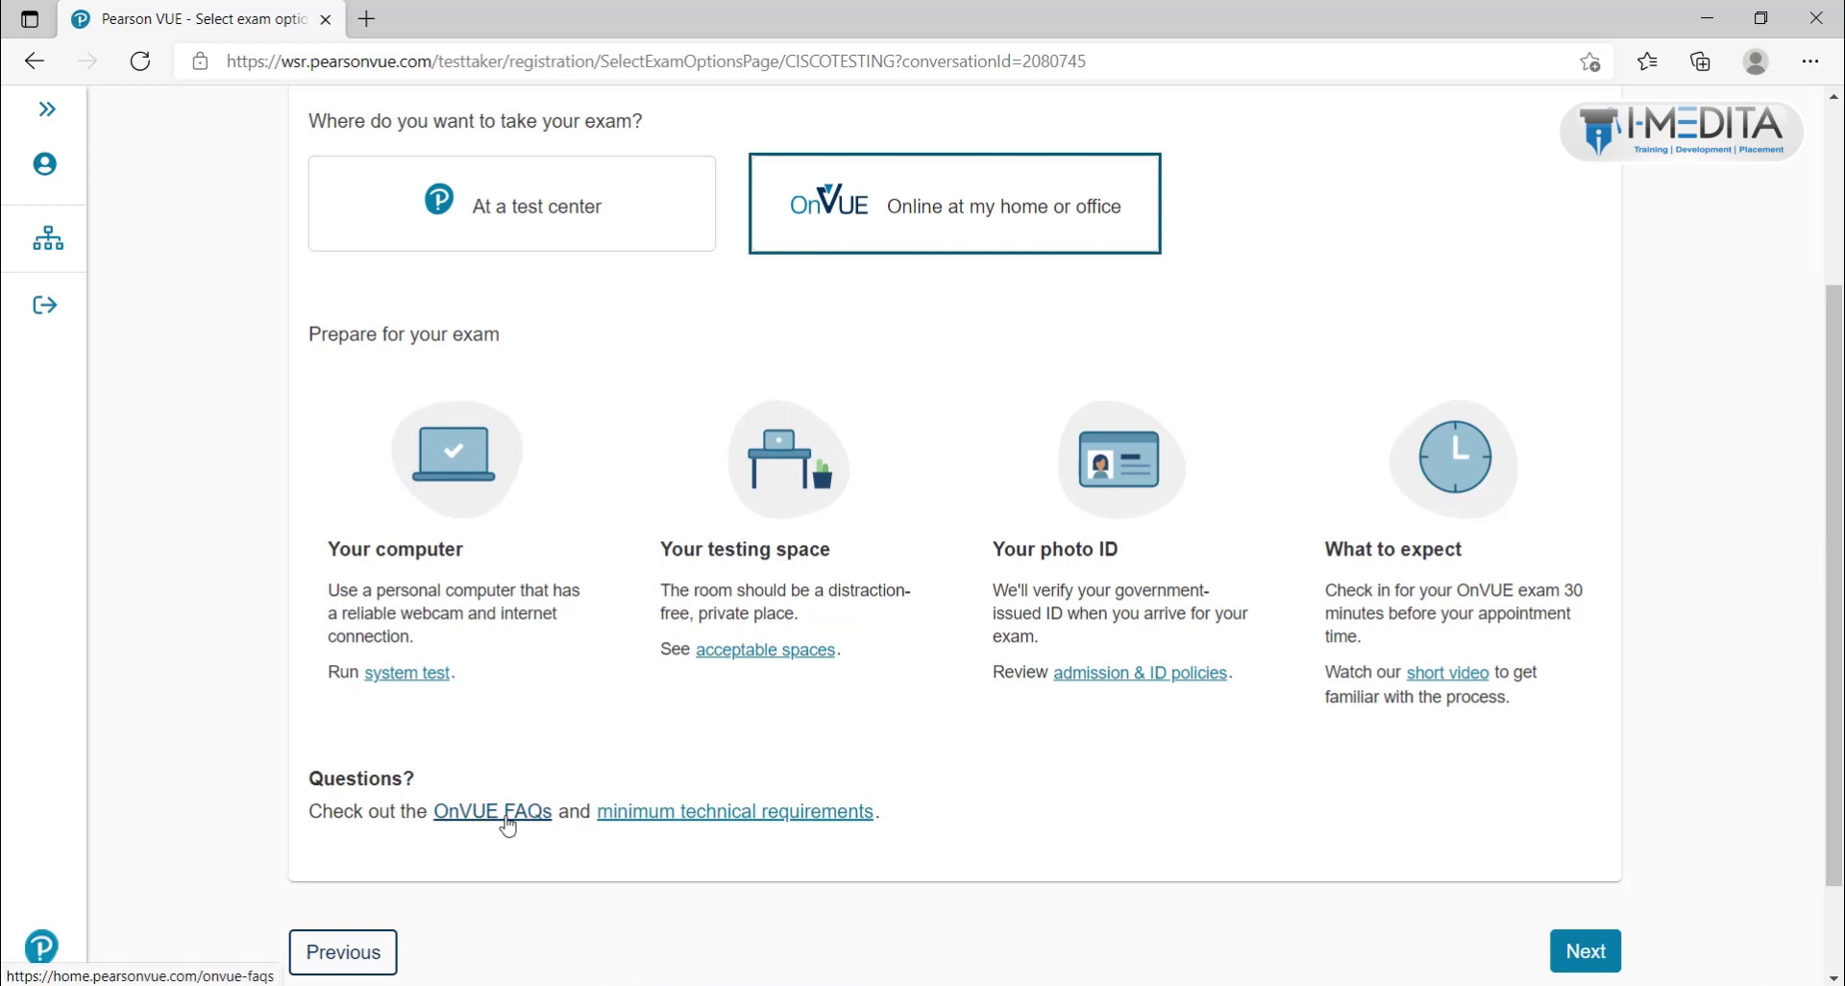
pyautogui.scroll(-2, 1192, 800)
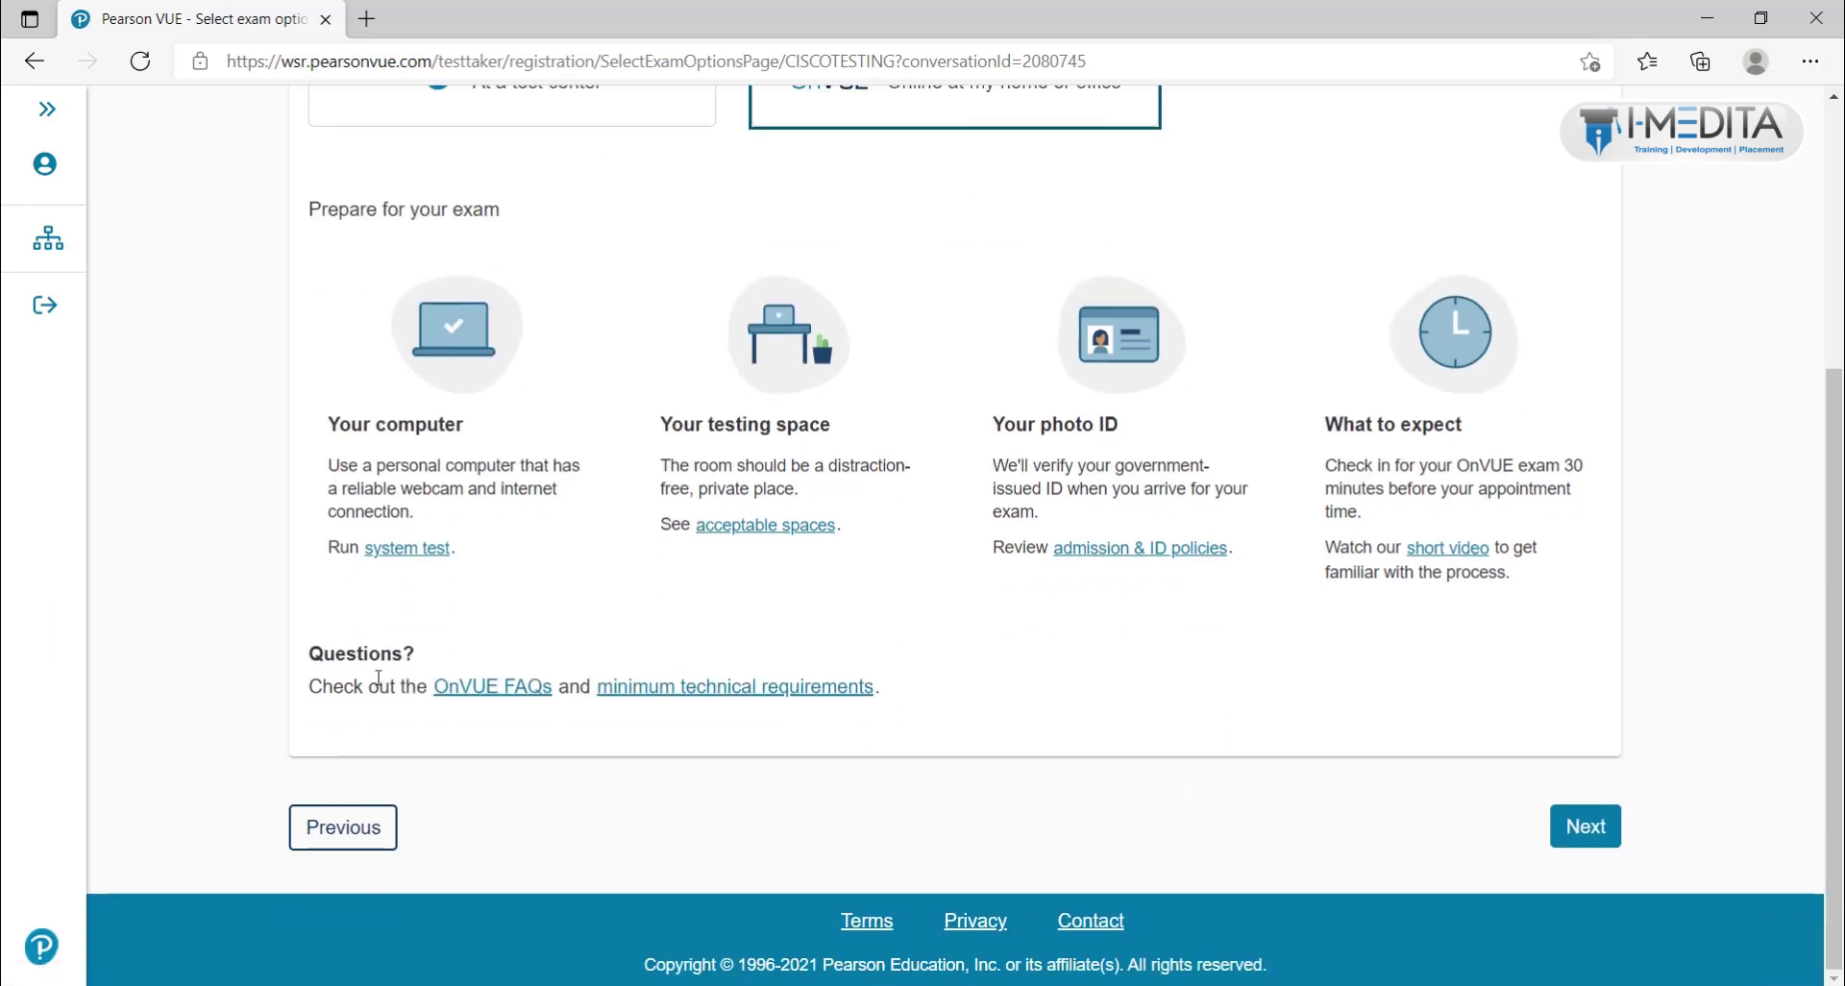
pyautogui.click(1587, 832)
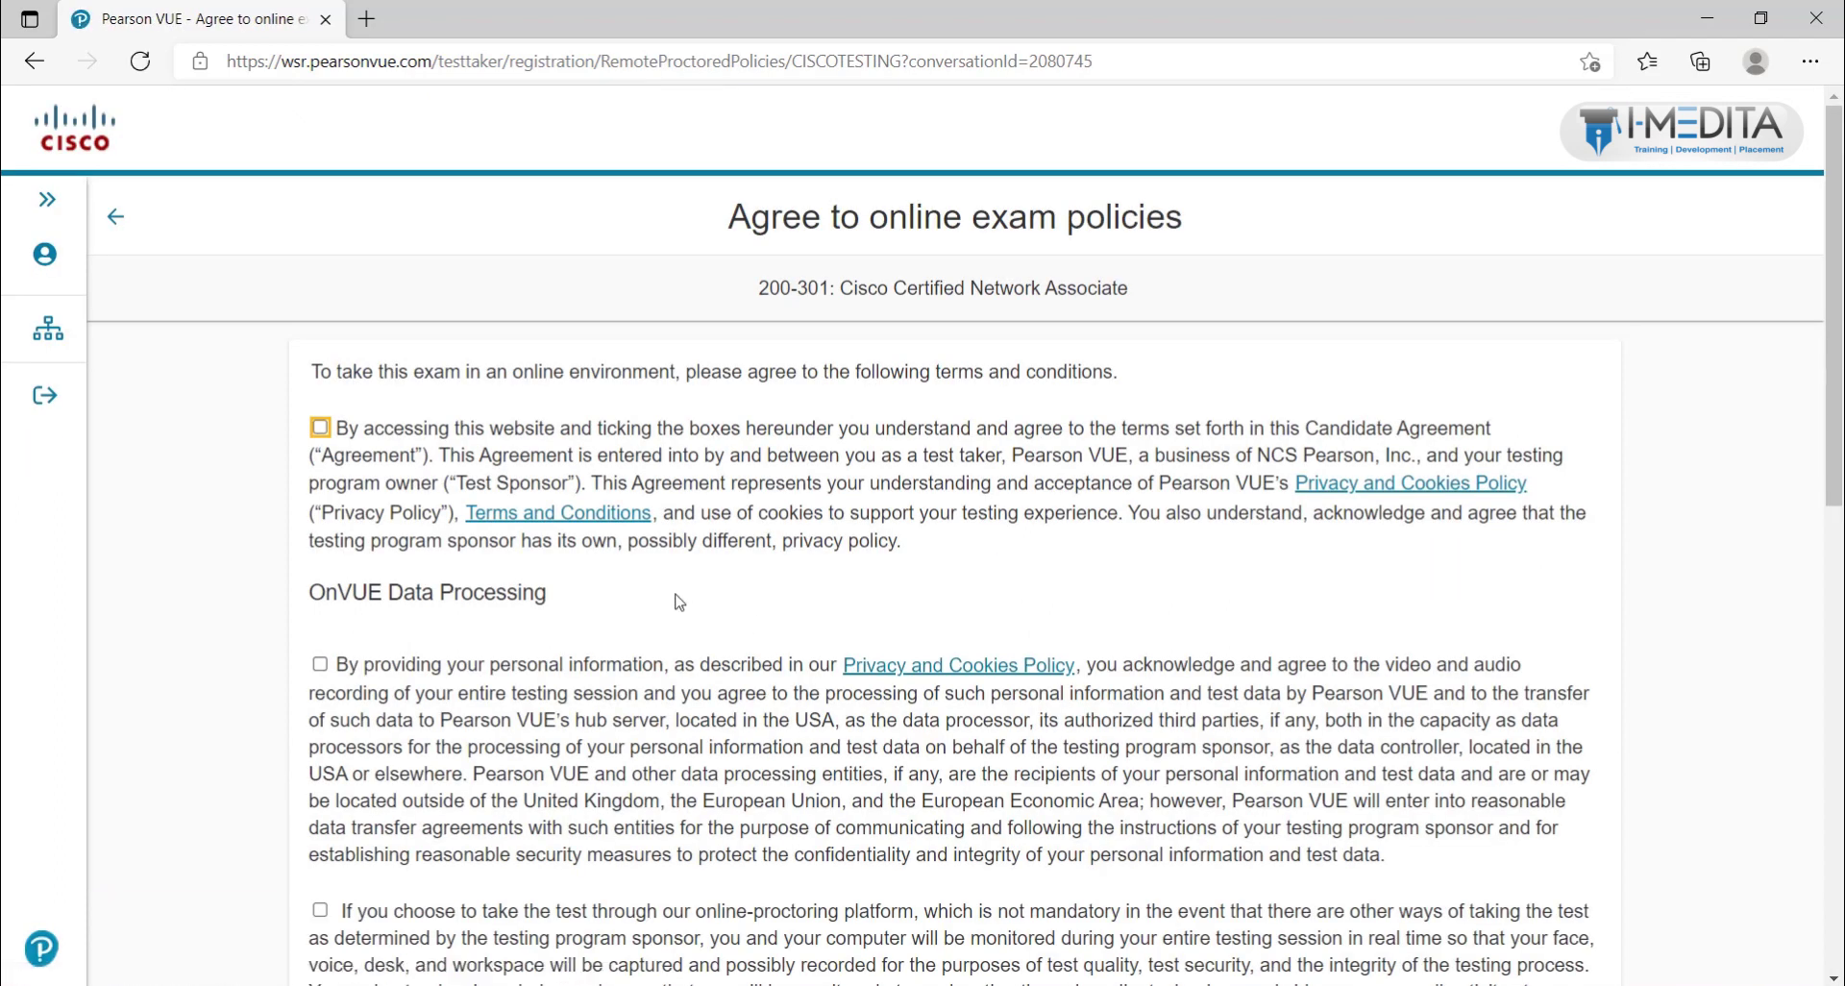
# Step: Agree to the Candidate Agreement, data processing, monitoring, third-party, license and facial comparison policies
pyautogui.click(320, 428)
pyautogui.click(320, 664)
pyautogui.scroll(-3, 323, 653)
pyautogui.click(320, 640)
pyautogui.scroll(-4, 324, 645)
pyautogui.click(320, 543)
pyautogui.click(320, 773)
pyautogui.scroll(-4, 322, 778)
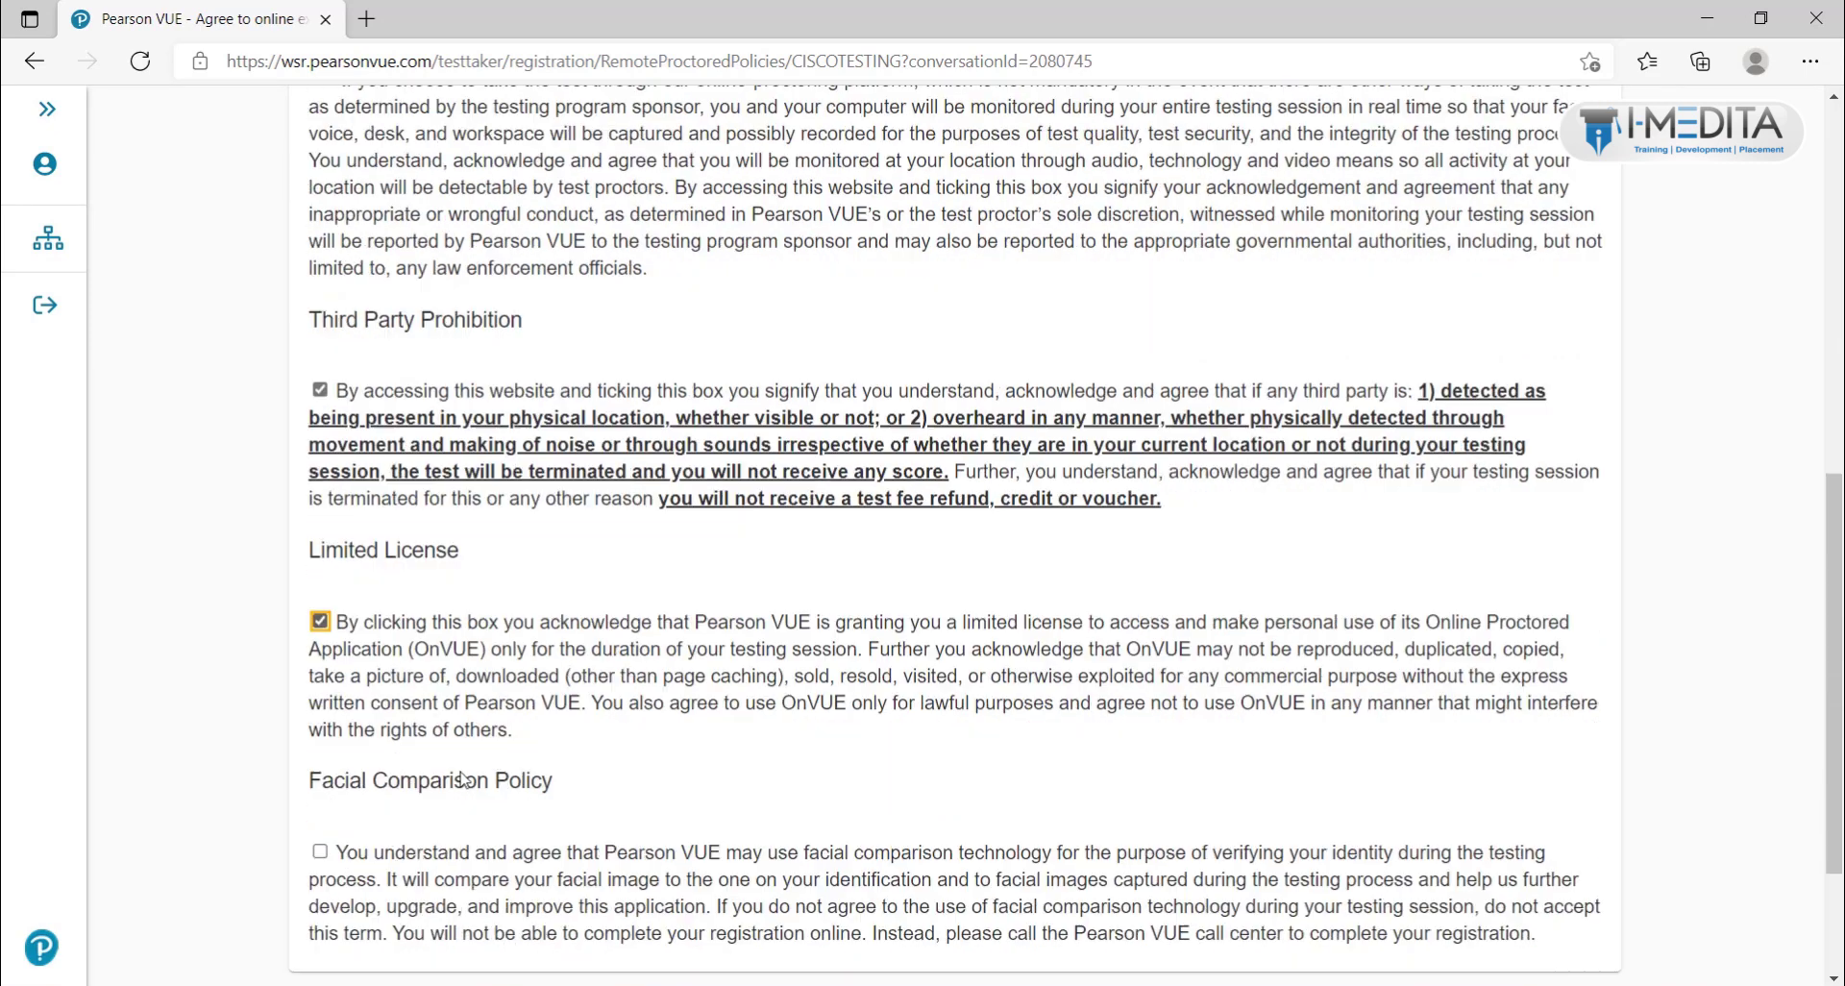
pyautogui.click(320, 636)
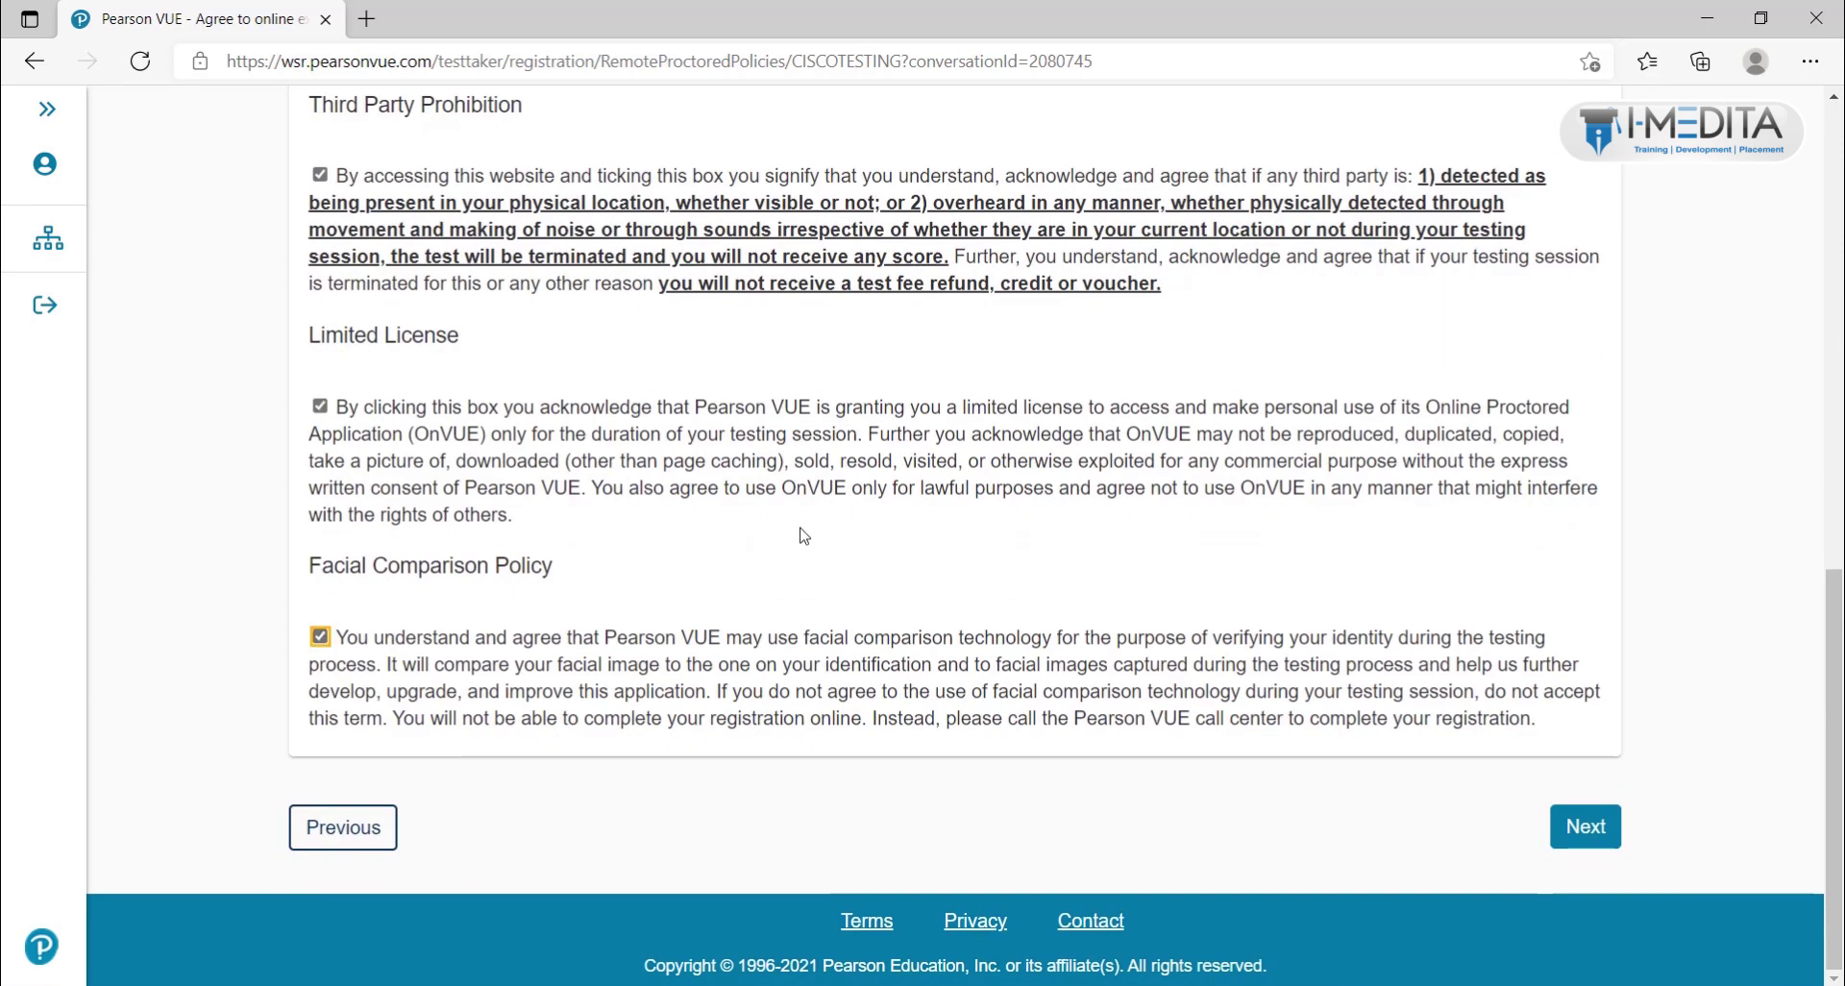
pyautogui.scroll(10, 680, 517)
pyautogui.scroll(-10, 680, 517)
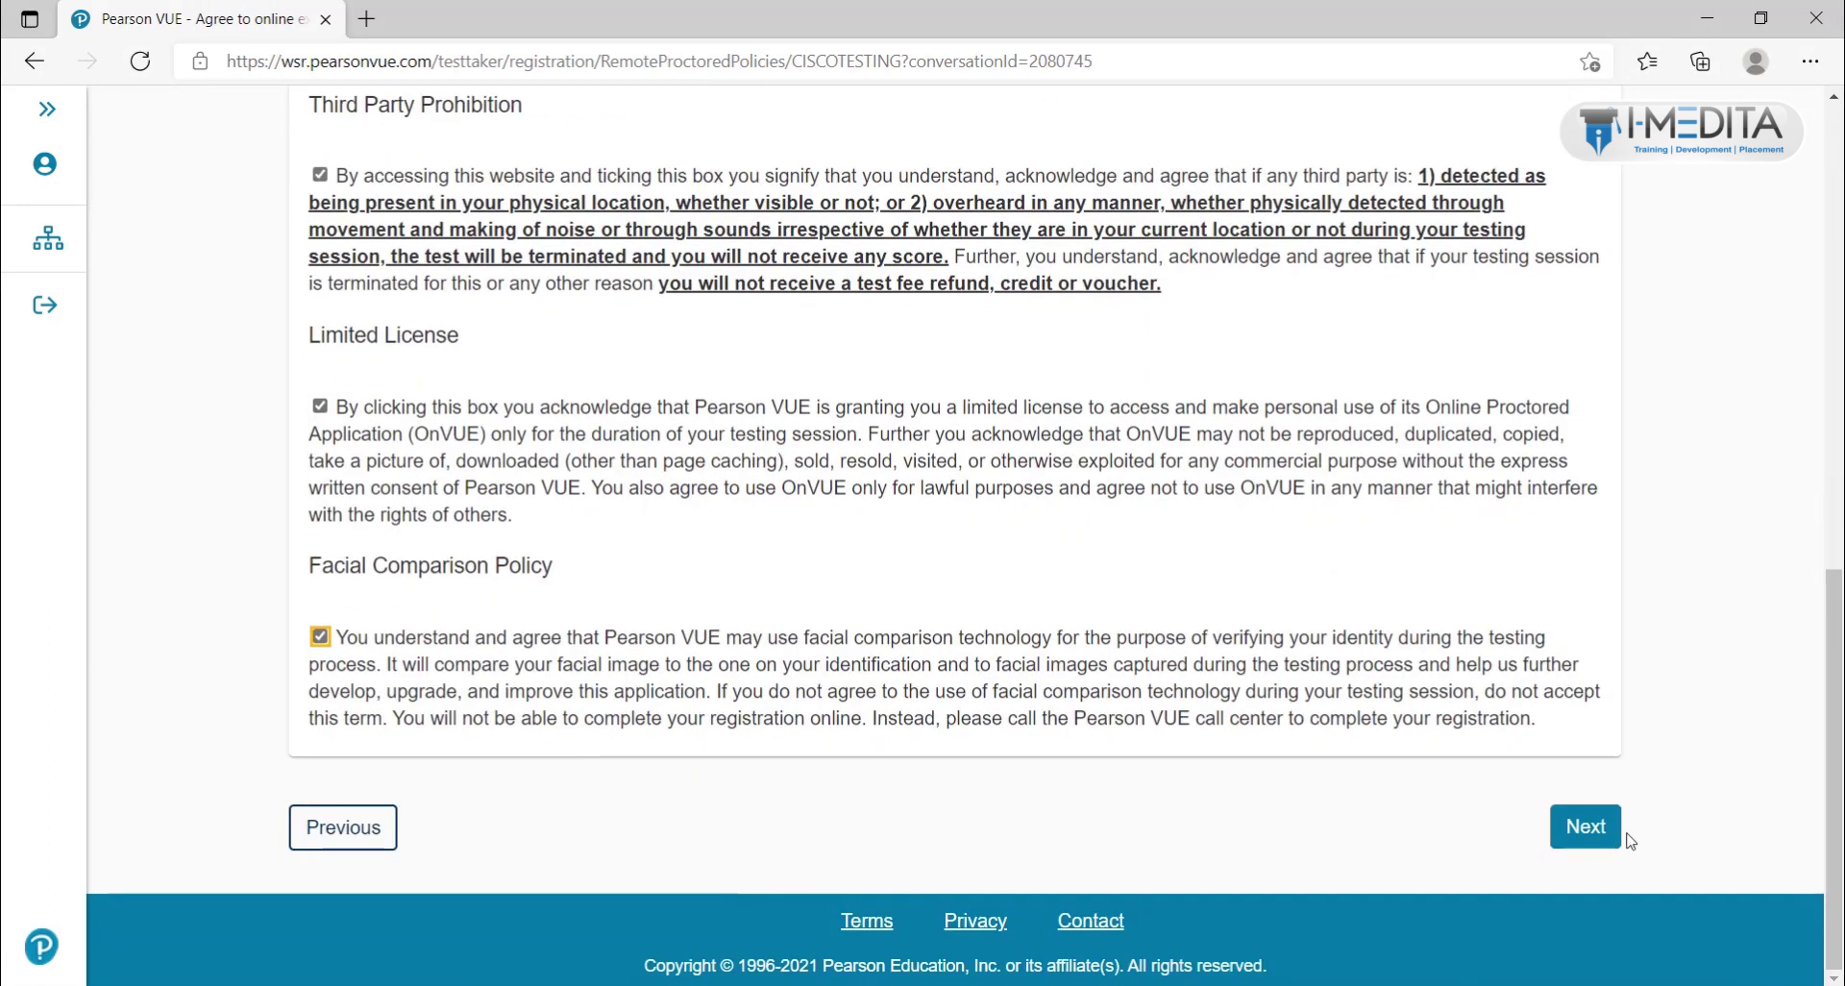
pyautogui.click(1585, 827)
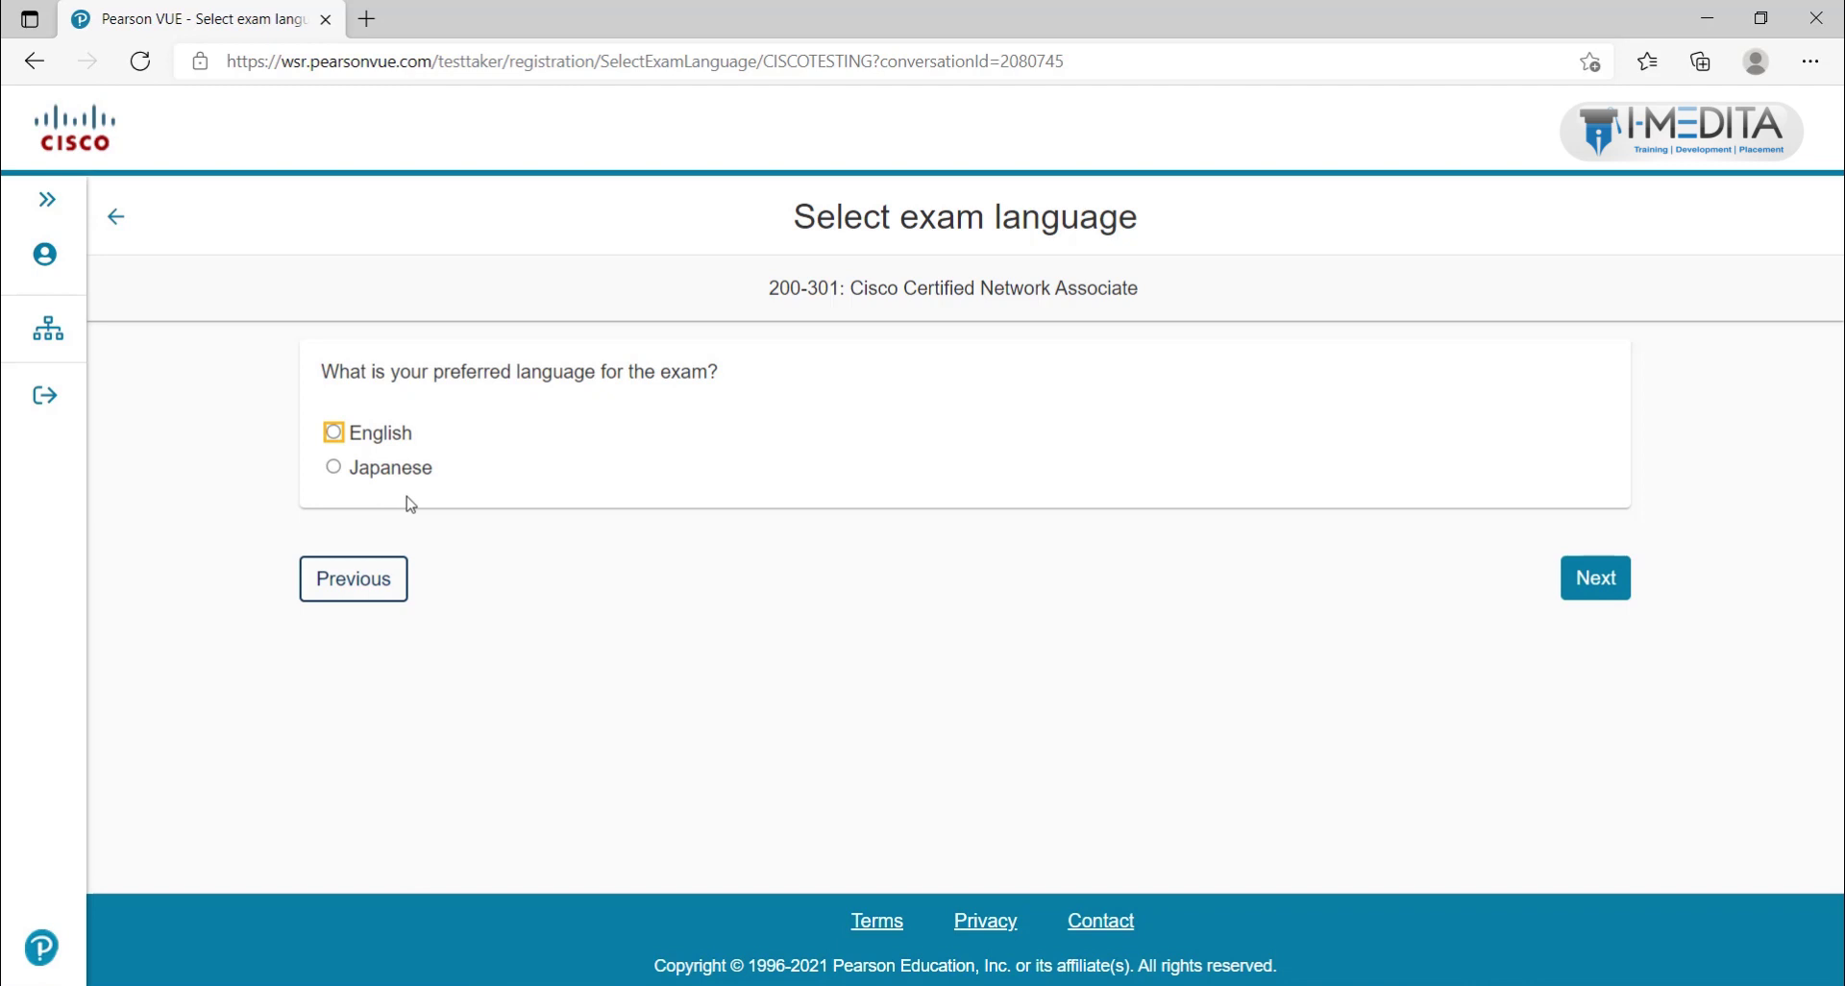
# Step: Pick English as the exam language and review the 200-301 exam details priced at USD 300.00
pyautogui.click(333, 433)
pyautogui.click(1594, 580)
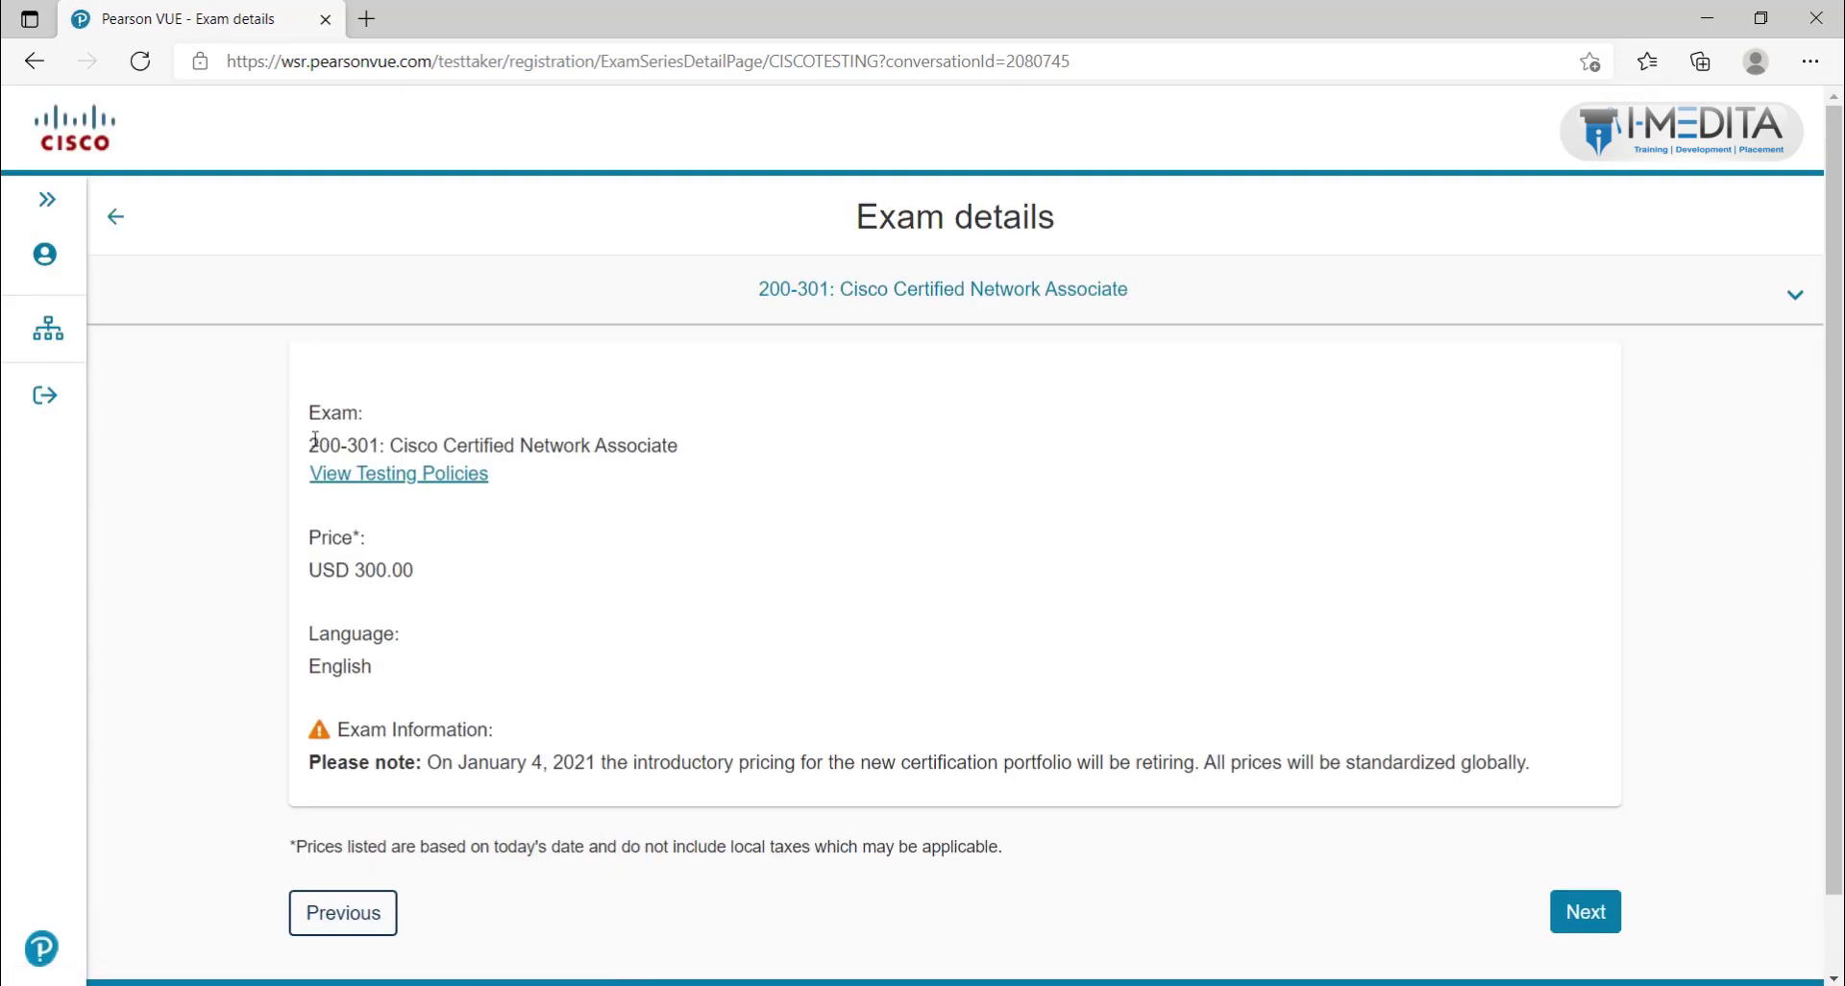
pyautogui.moveTo(314, 441); pyautogui.dragTo(709, 453)
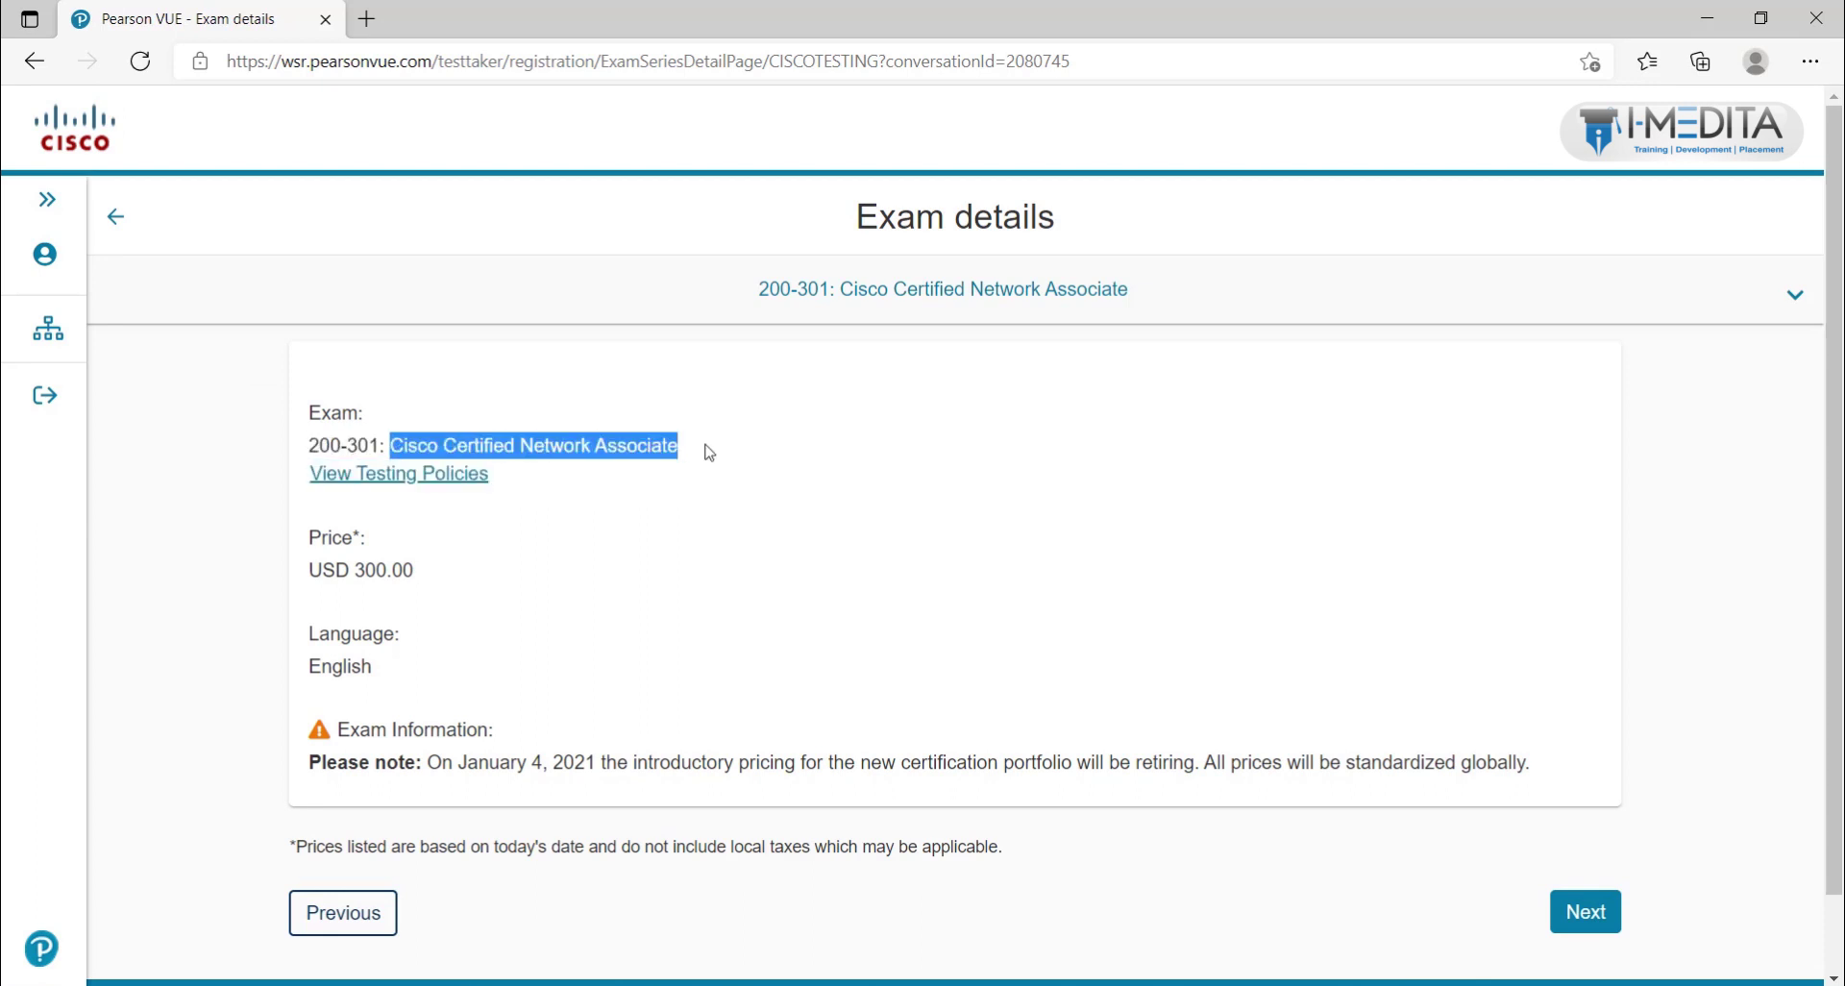
pyautogui.moveTo(309, 568); pyautogui.dragTo(430, 577)
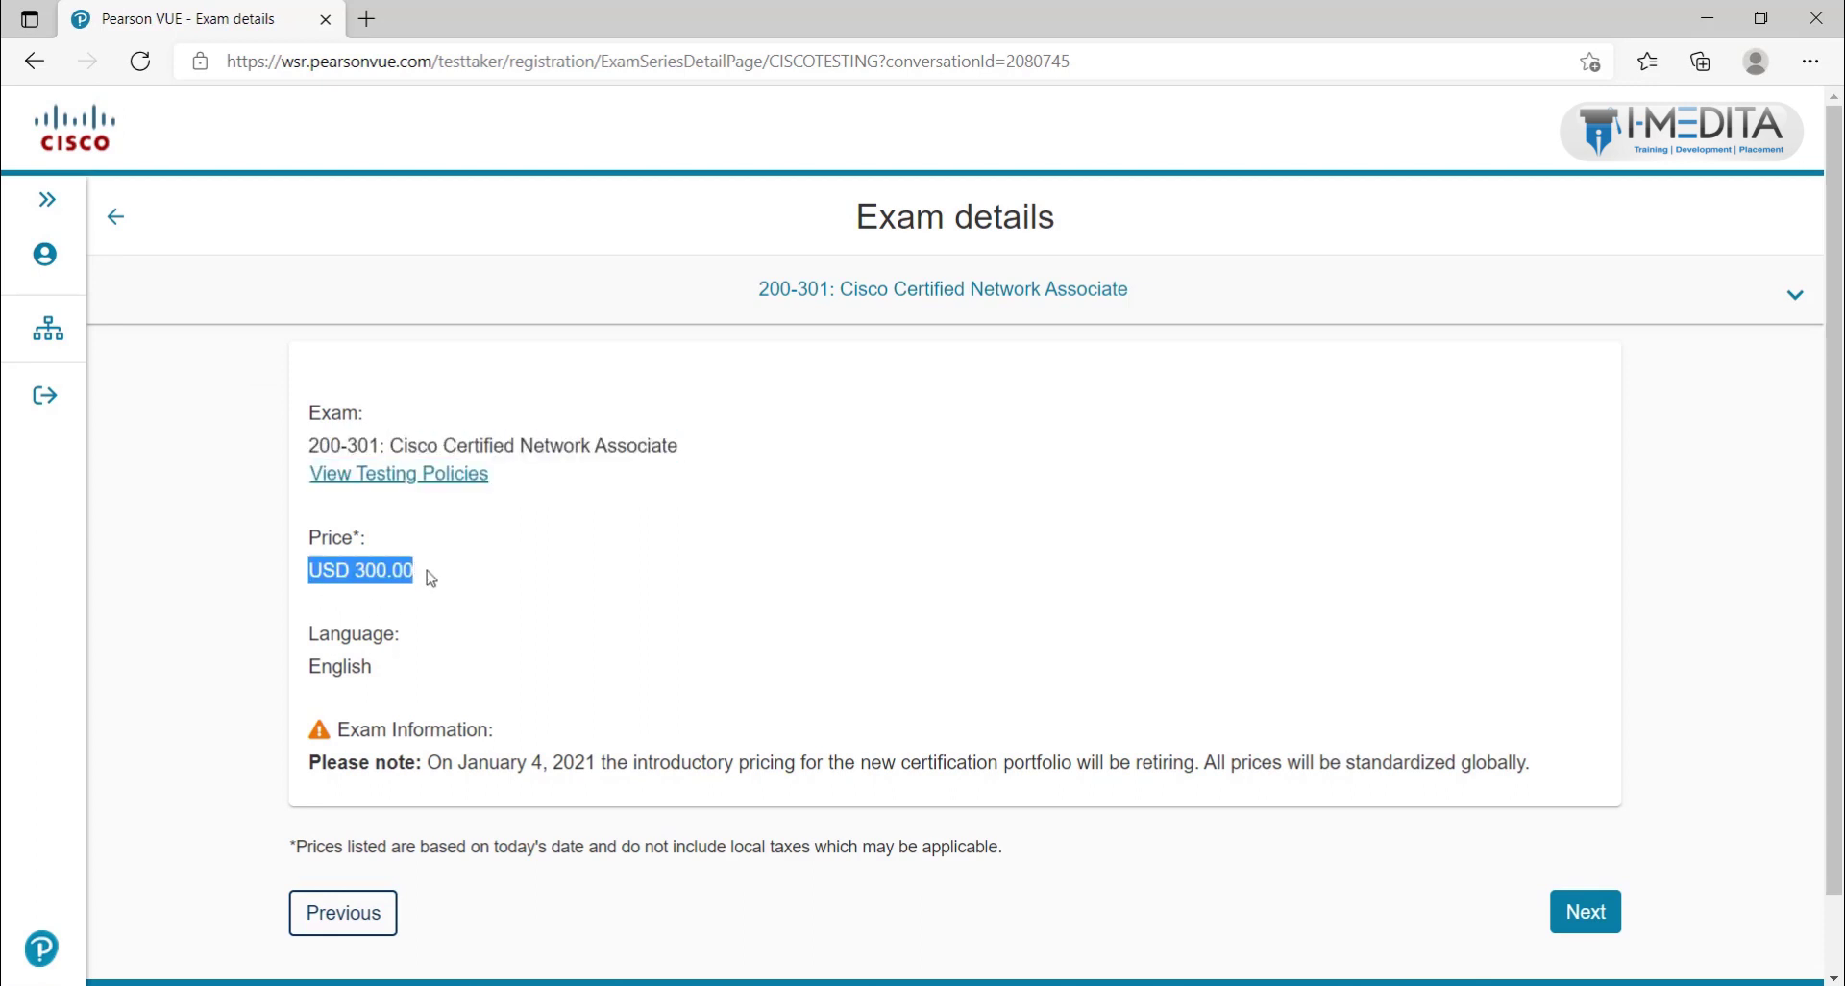
pyautogui.scroll(-1, 333, 668)
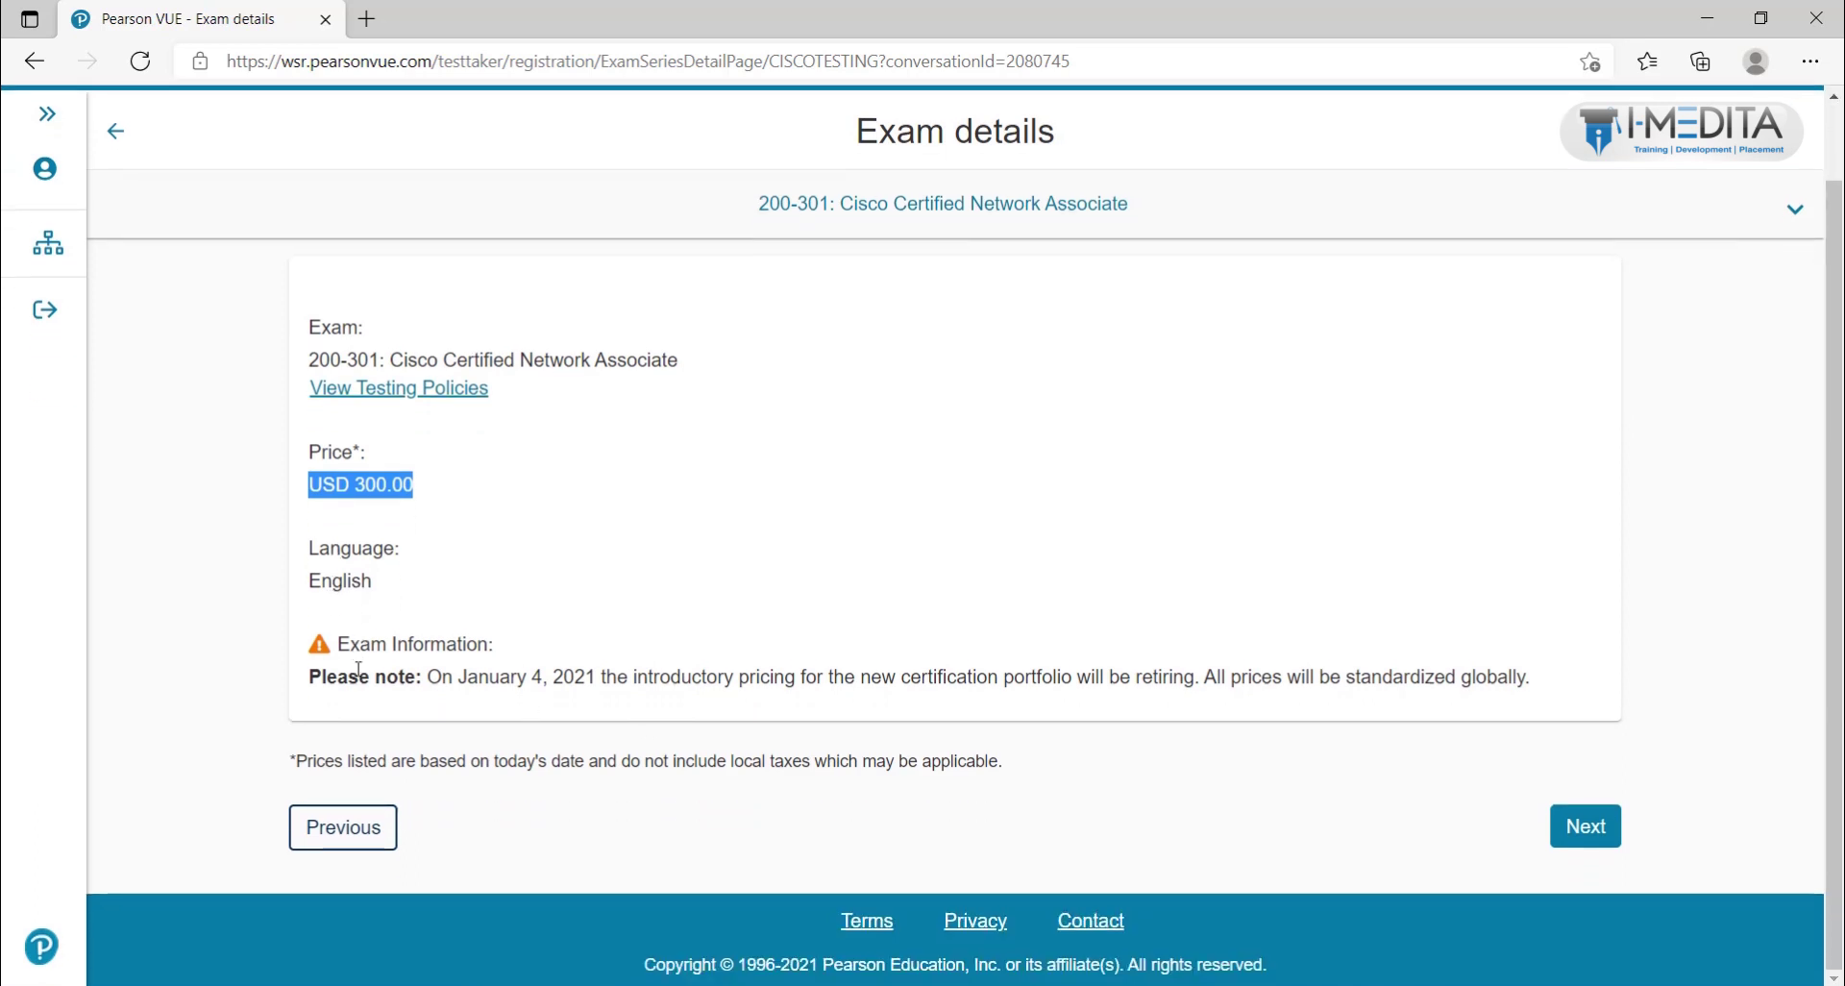
pyautogui.click(1599, 837)
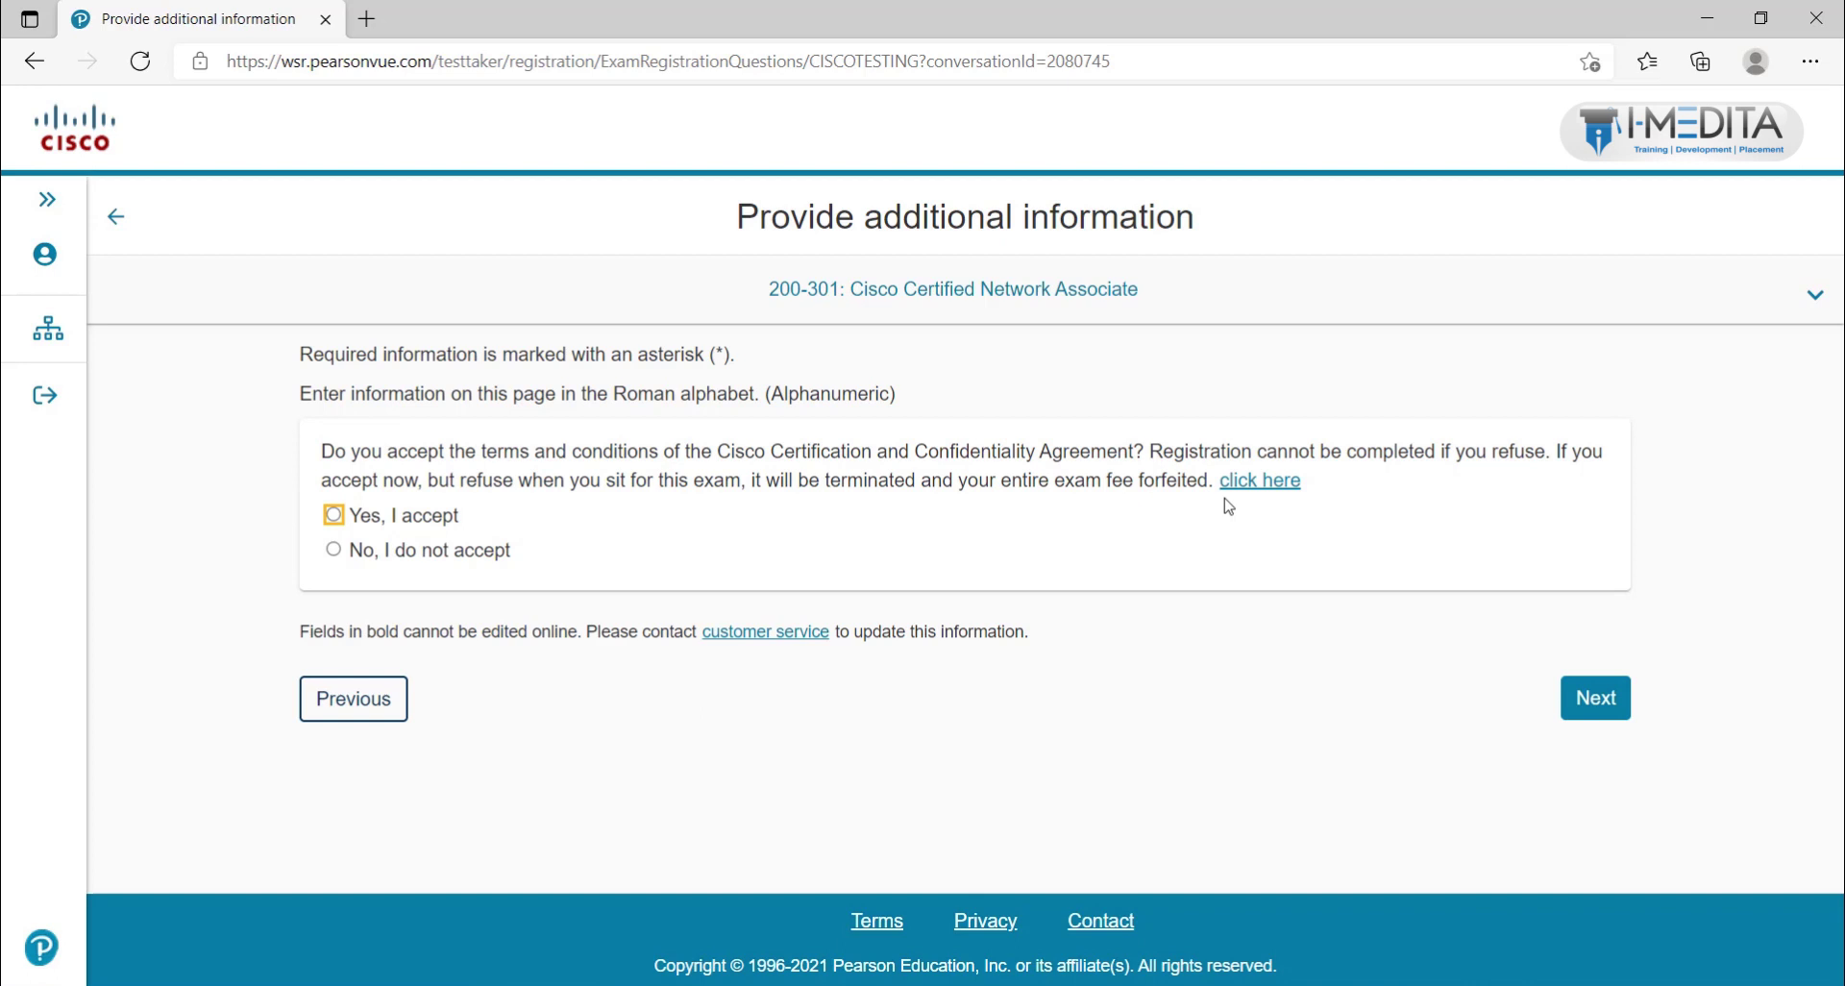
# Step: Accept the Cisco Certification and Confidentiality Agreement and keep English as the proctor language
pyautogui.click(331, 518)
pyautogui.click(1592, 694)
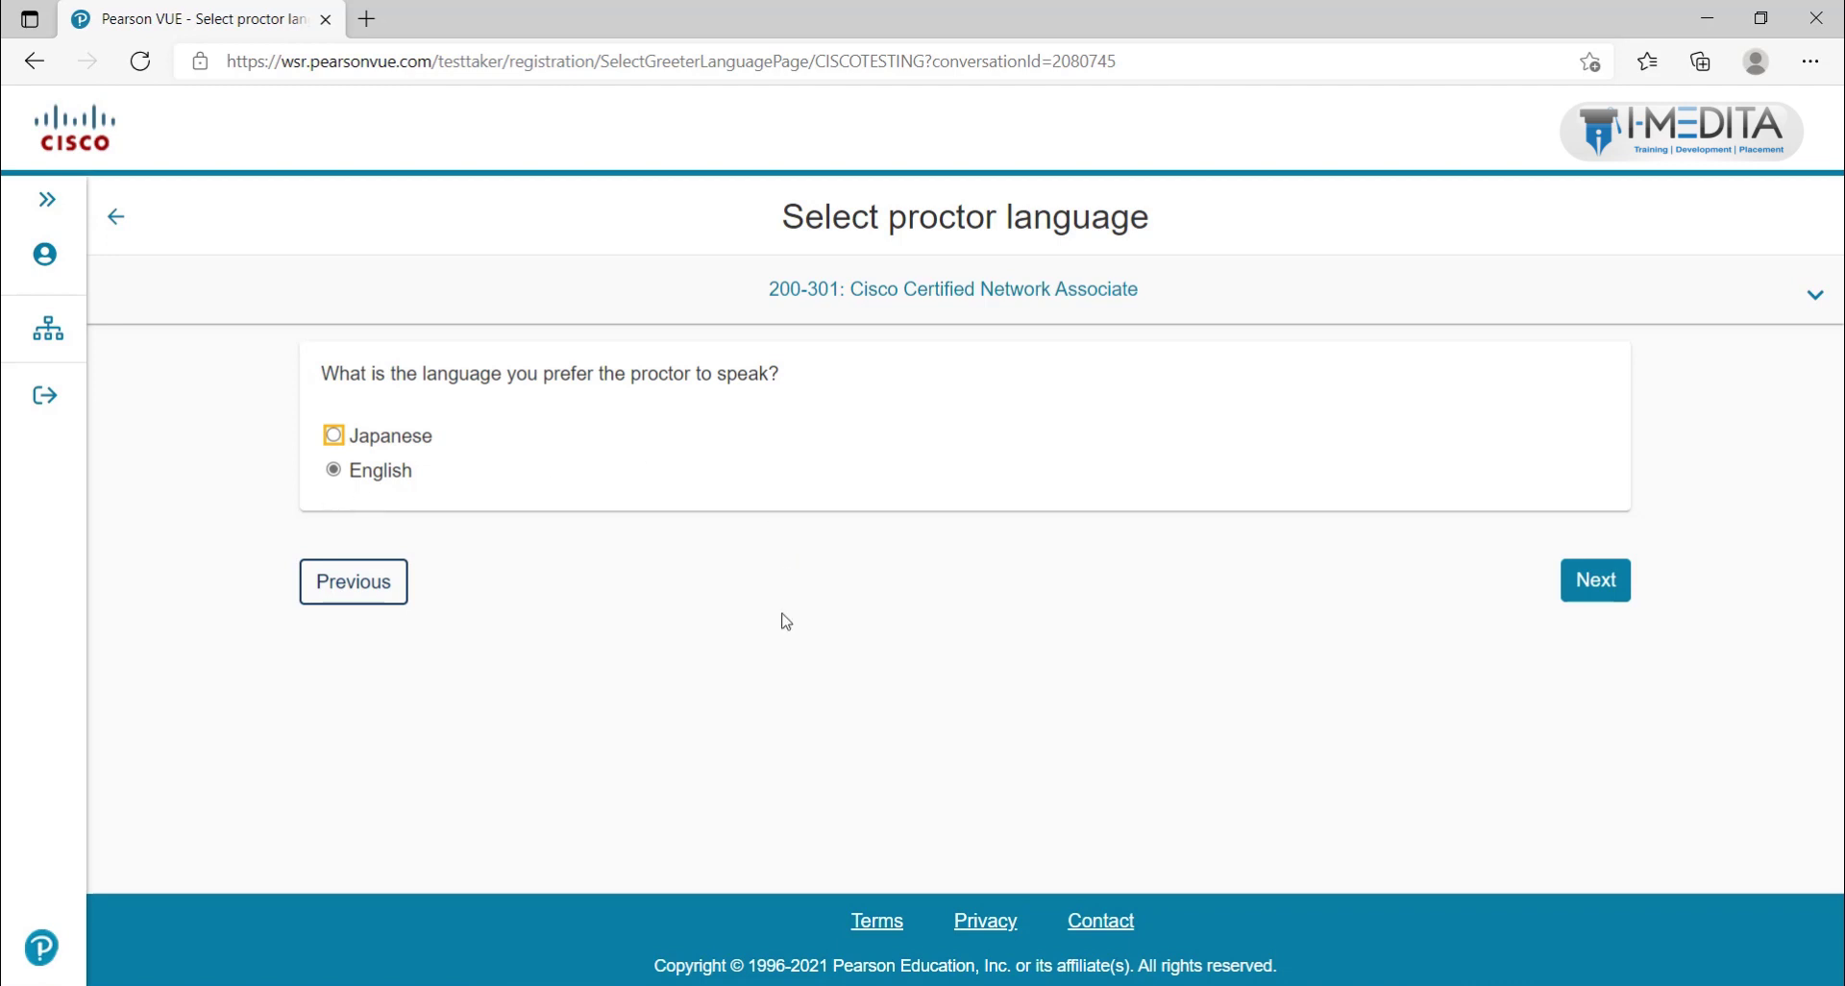
pyautogui.click(332, 469)
pyautogui.click(1604, 576)
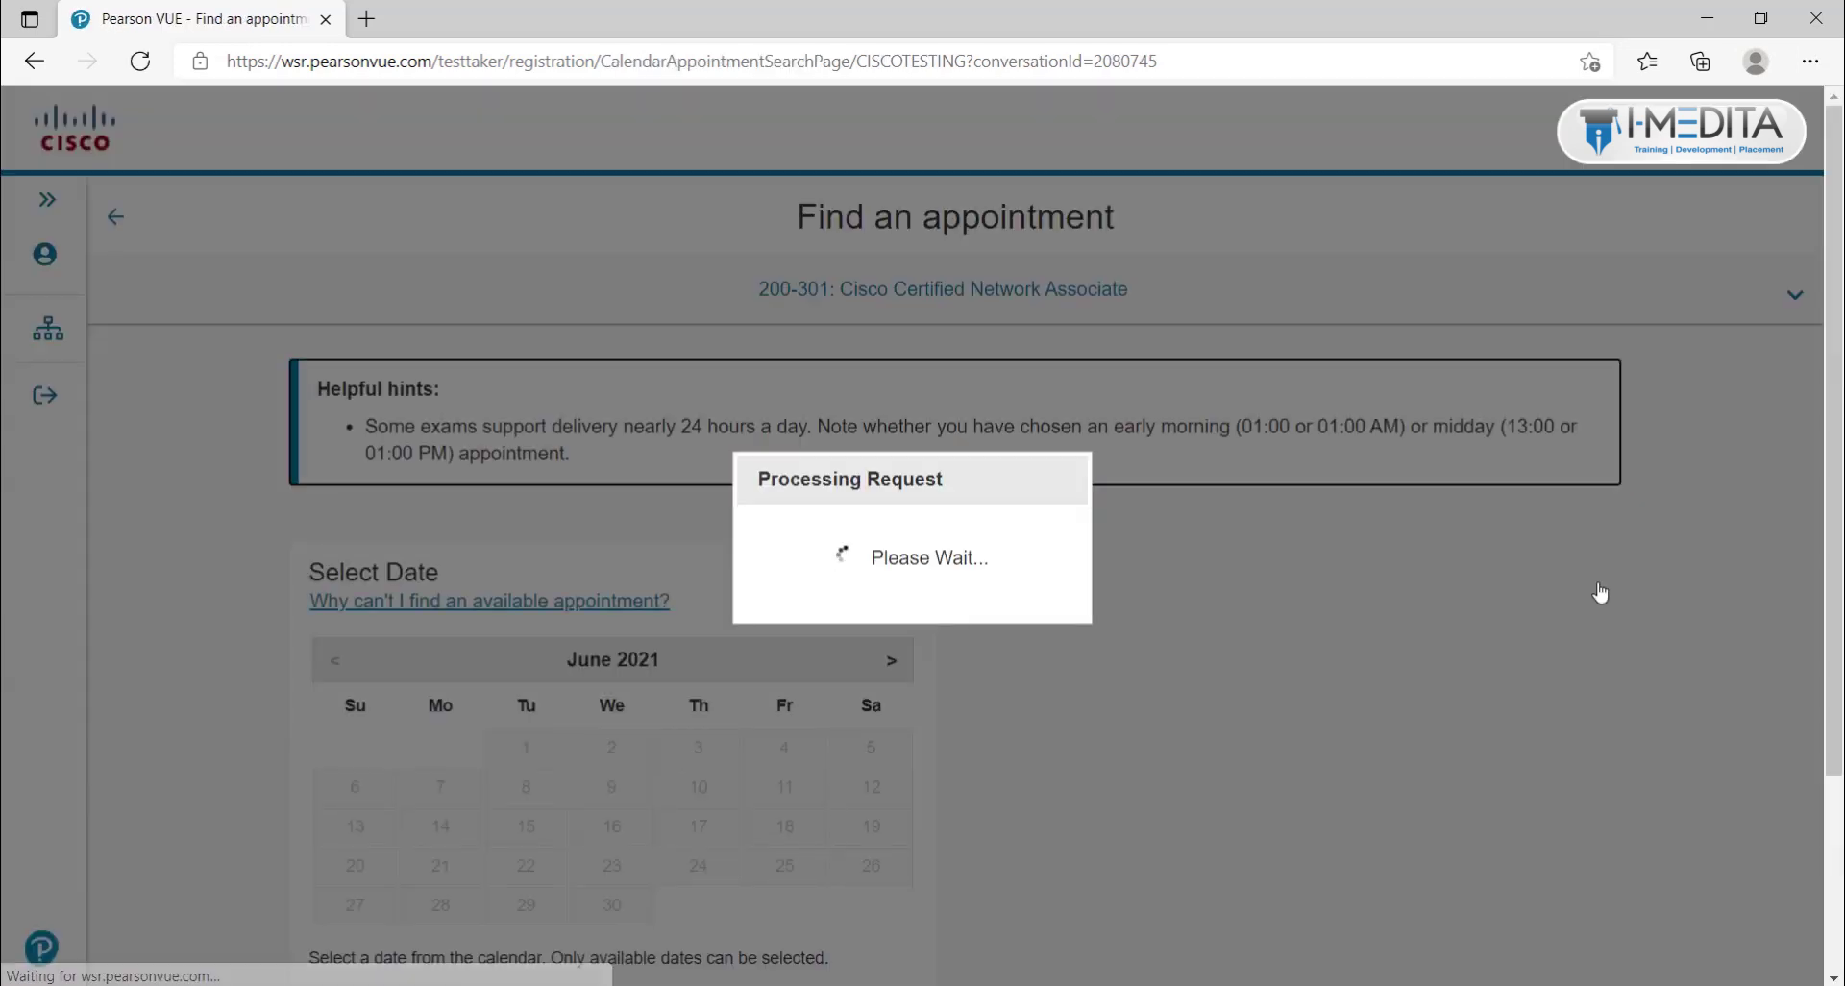
# Step: Check July's availability, return to June 2021 and select Tuesday, June 29 as the exam date
pyautogui.scroll(-1, 1599, 593)
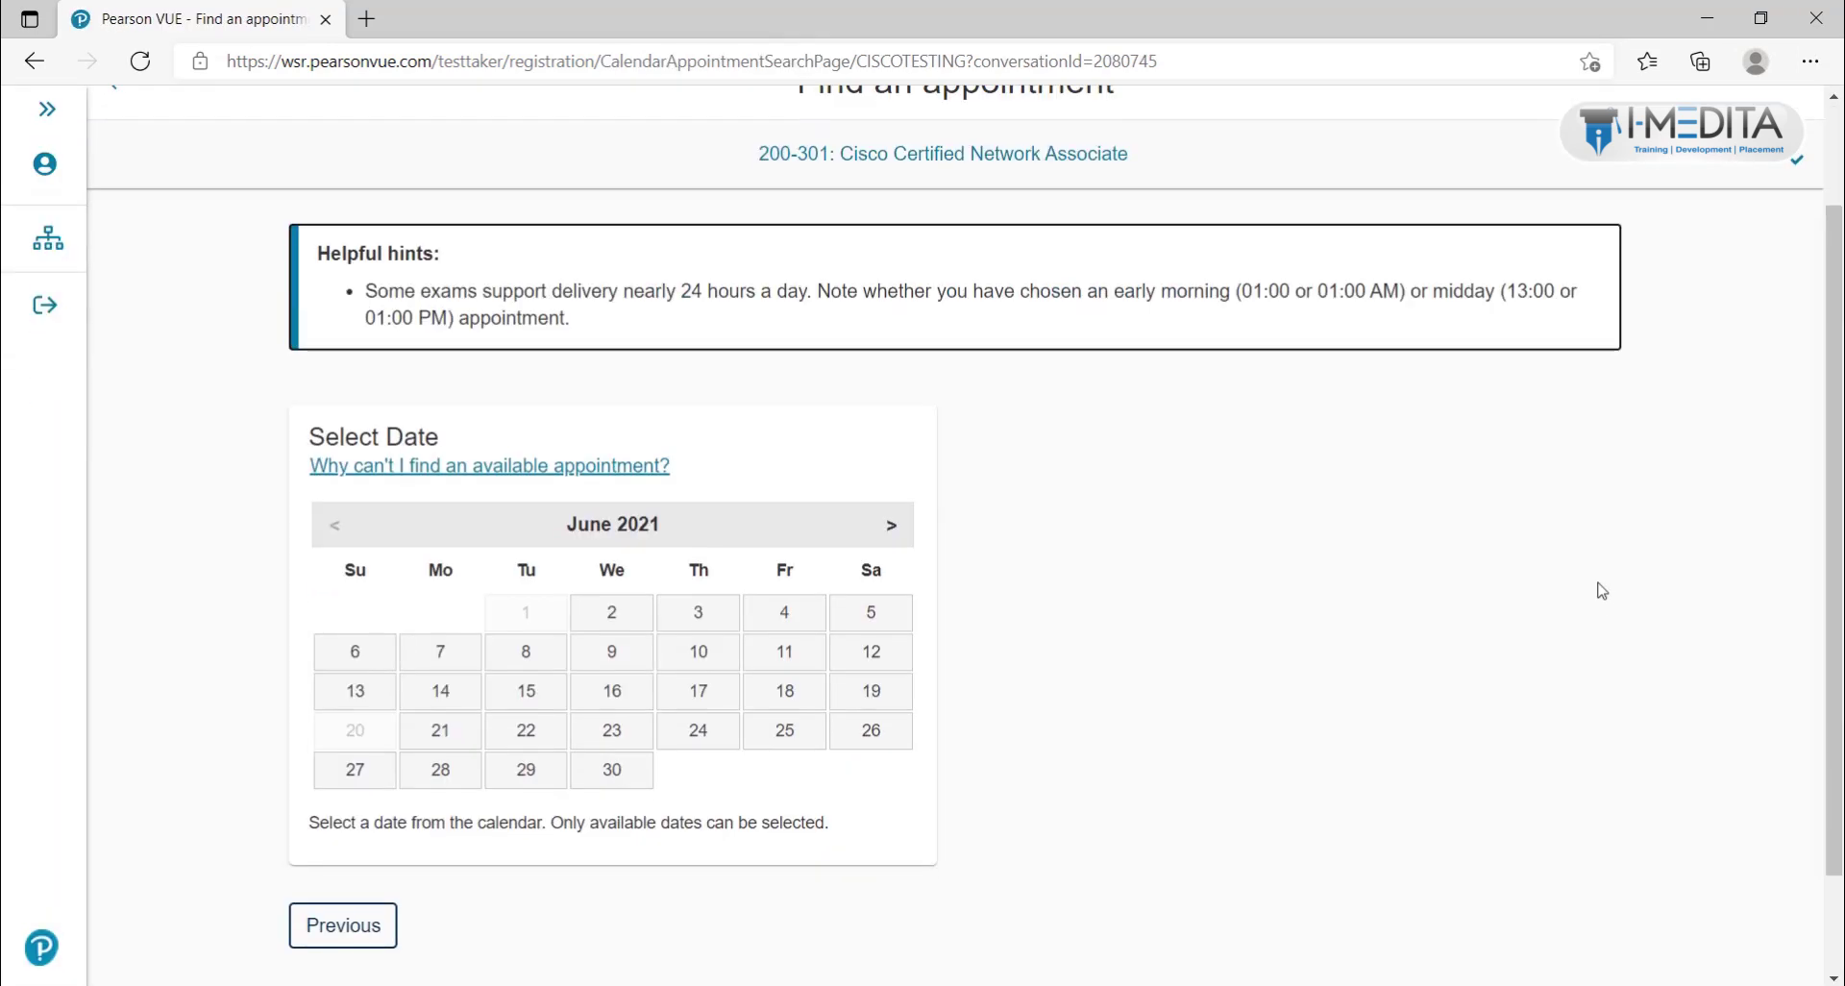
pyautogui.scroll(1, 1600, 593)
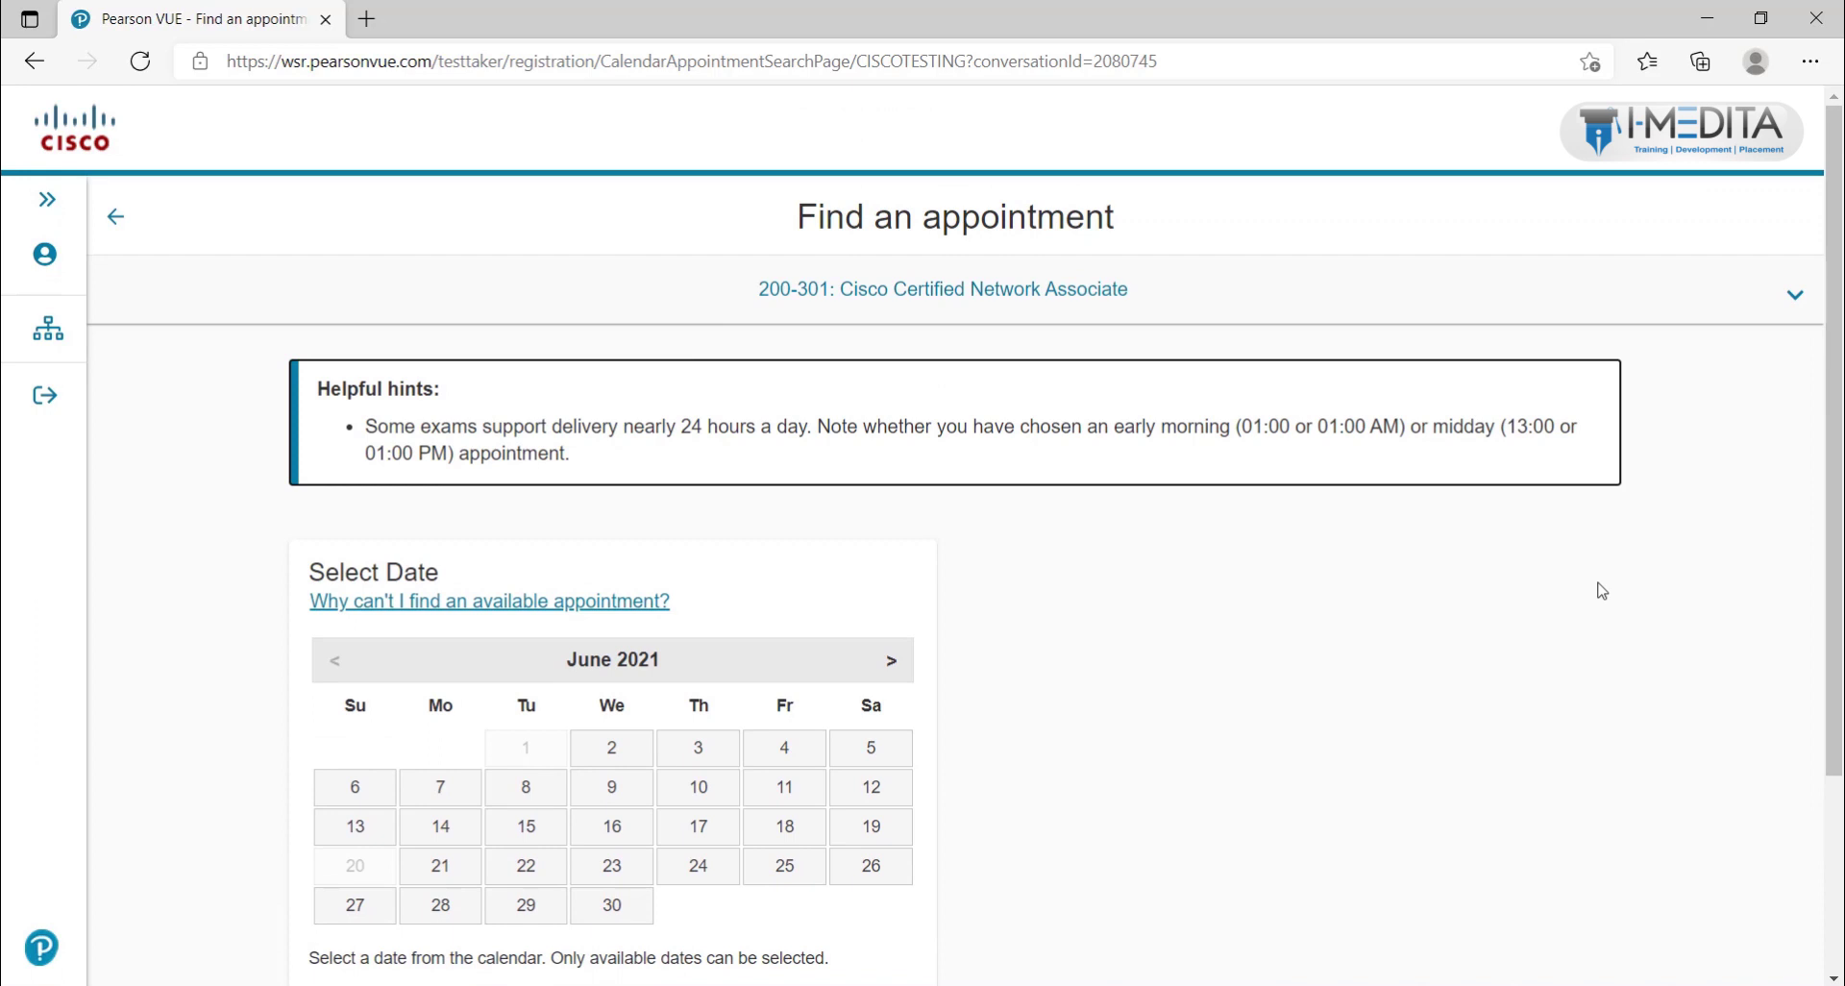
pyautogui.scroll(-1, 1602, 590)
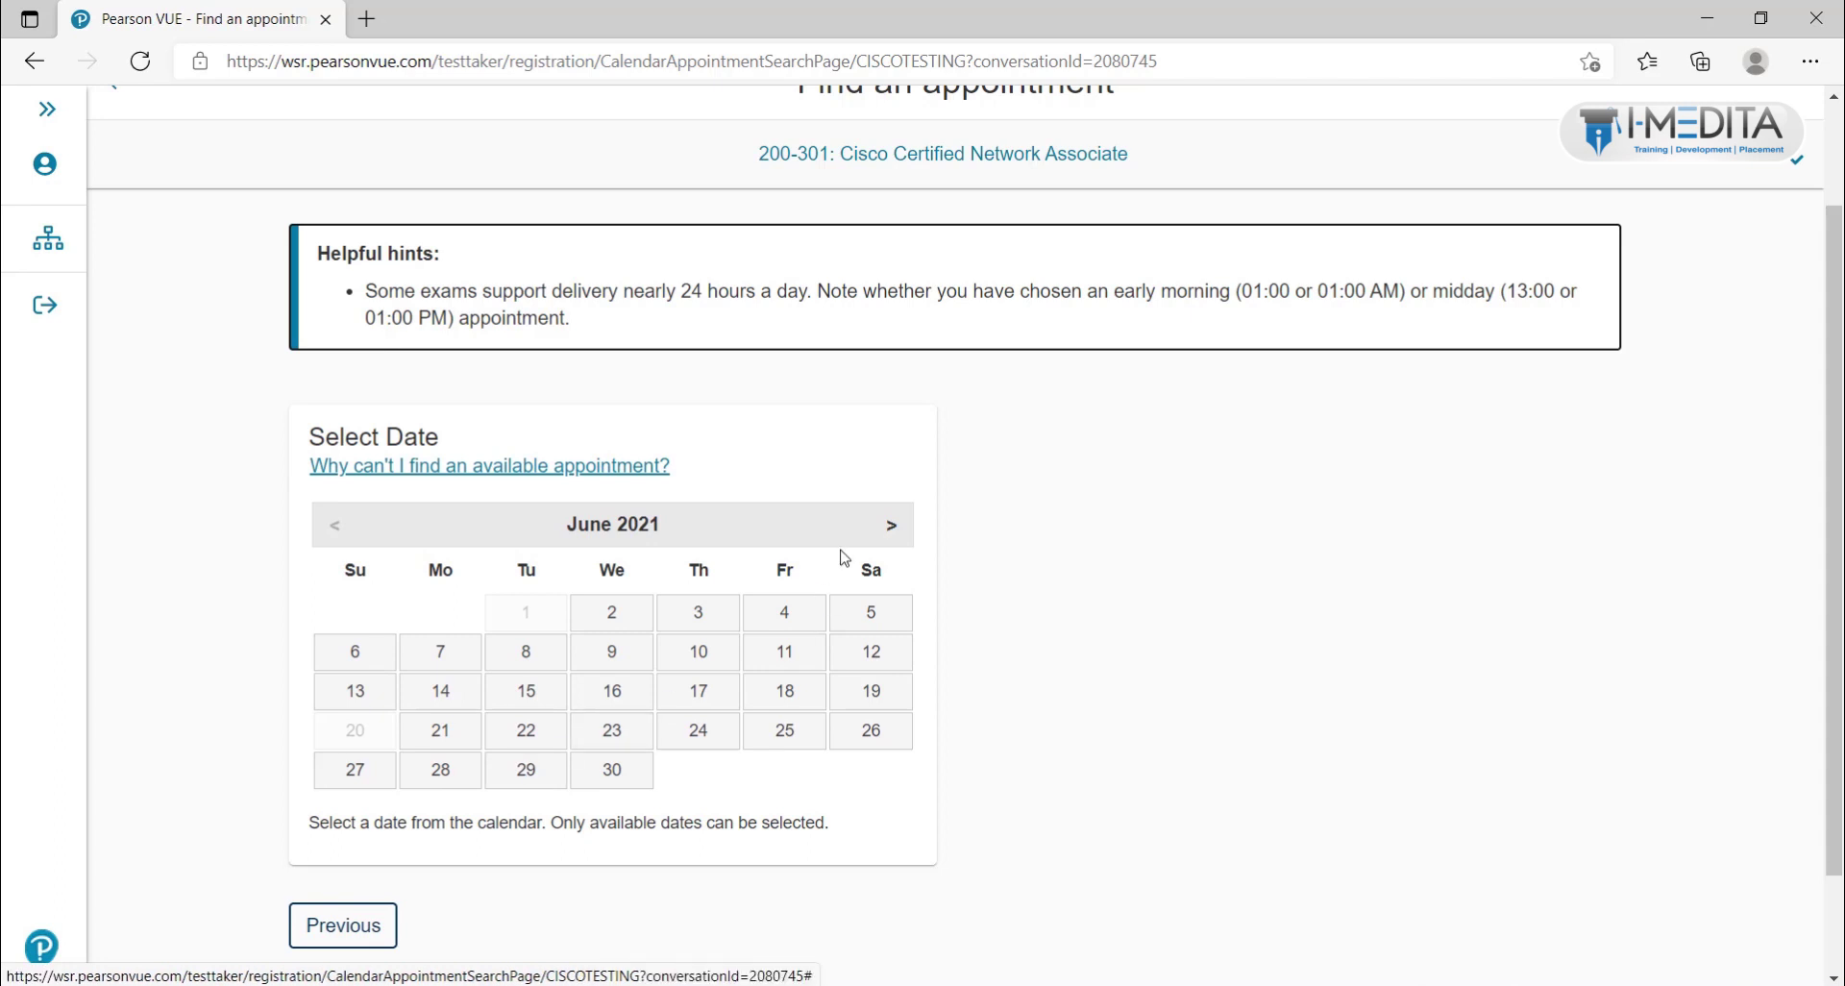
pyautogui.click(903, 525)
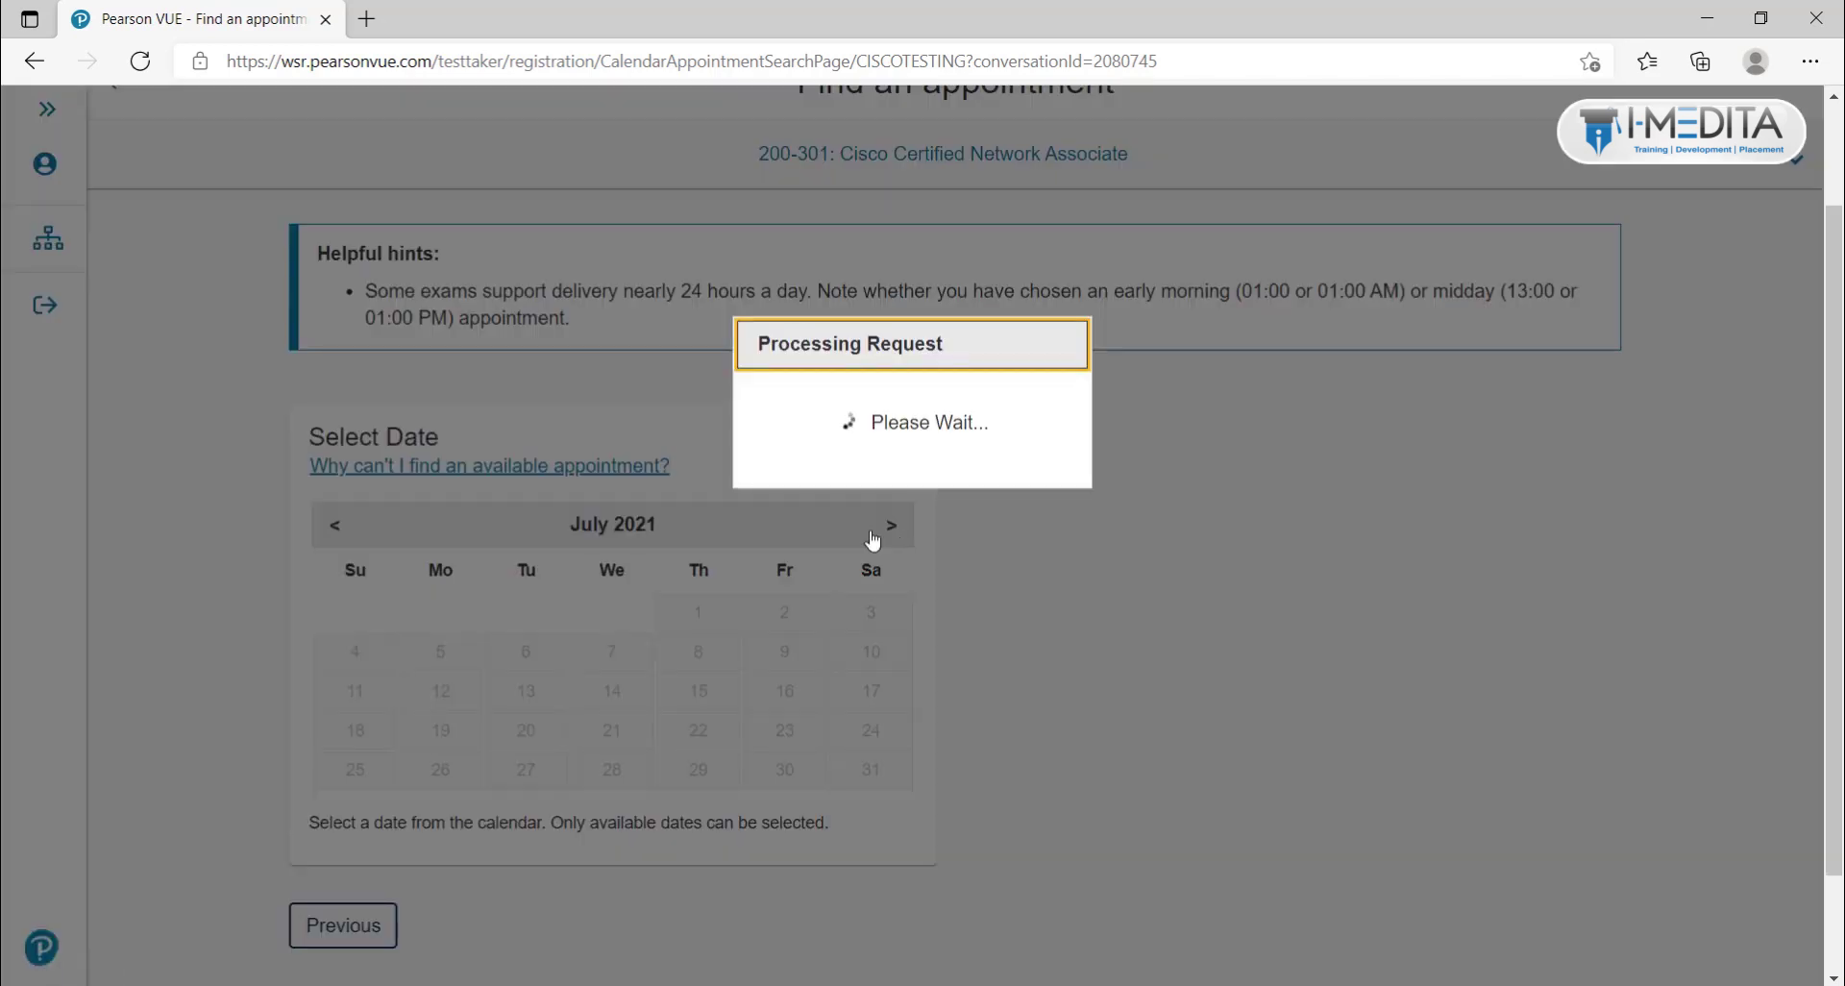
pyautogui.click(335, 525)
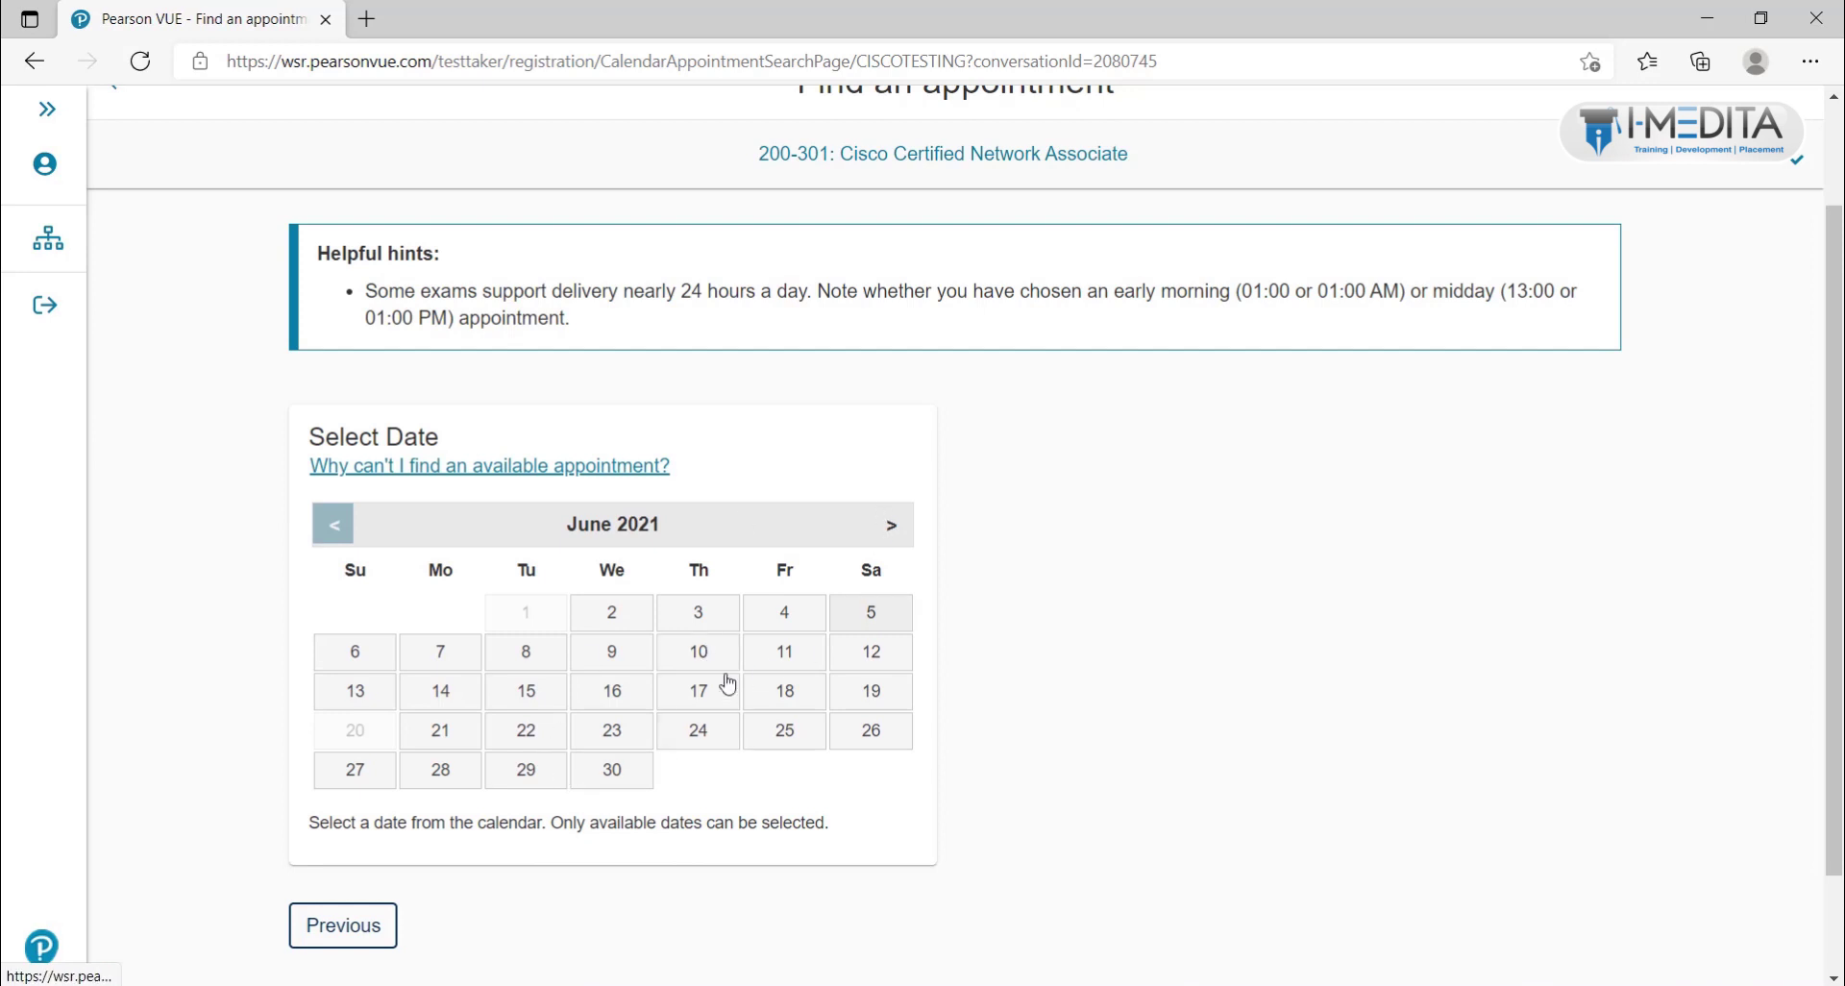
pyautogui.click(527, 774)
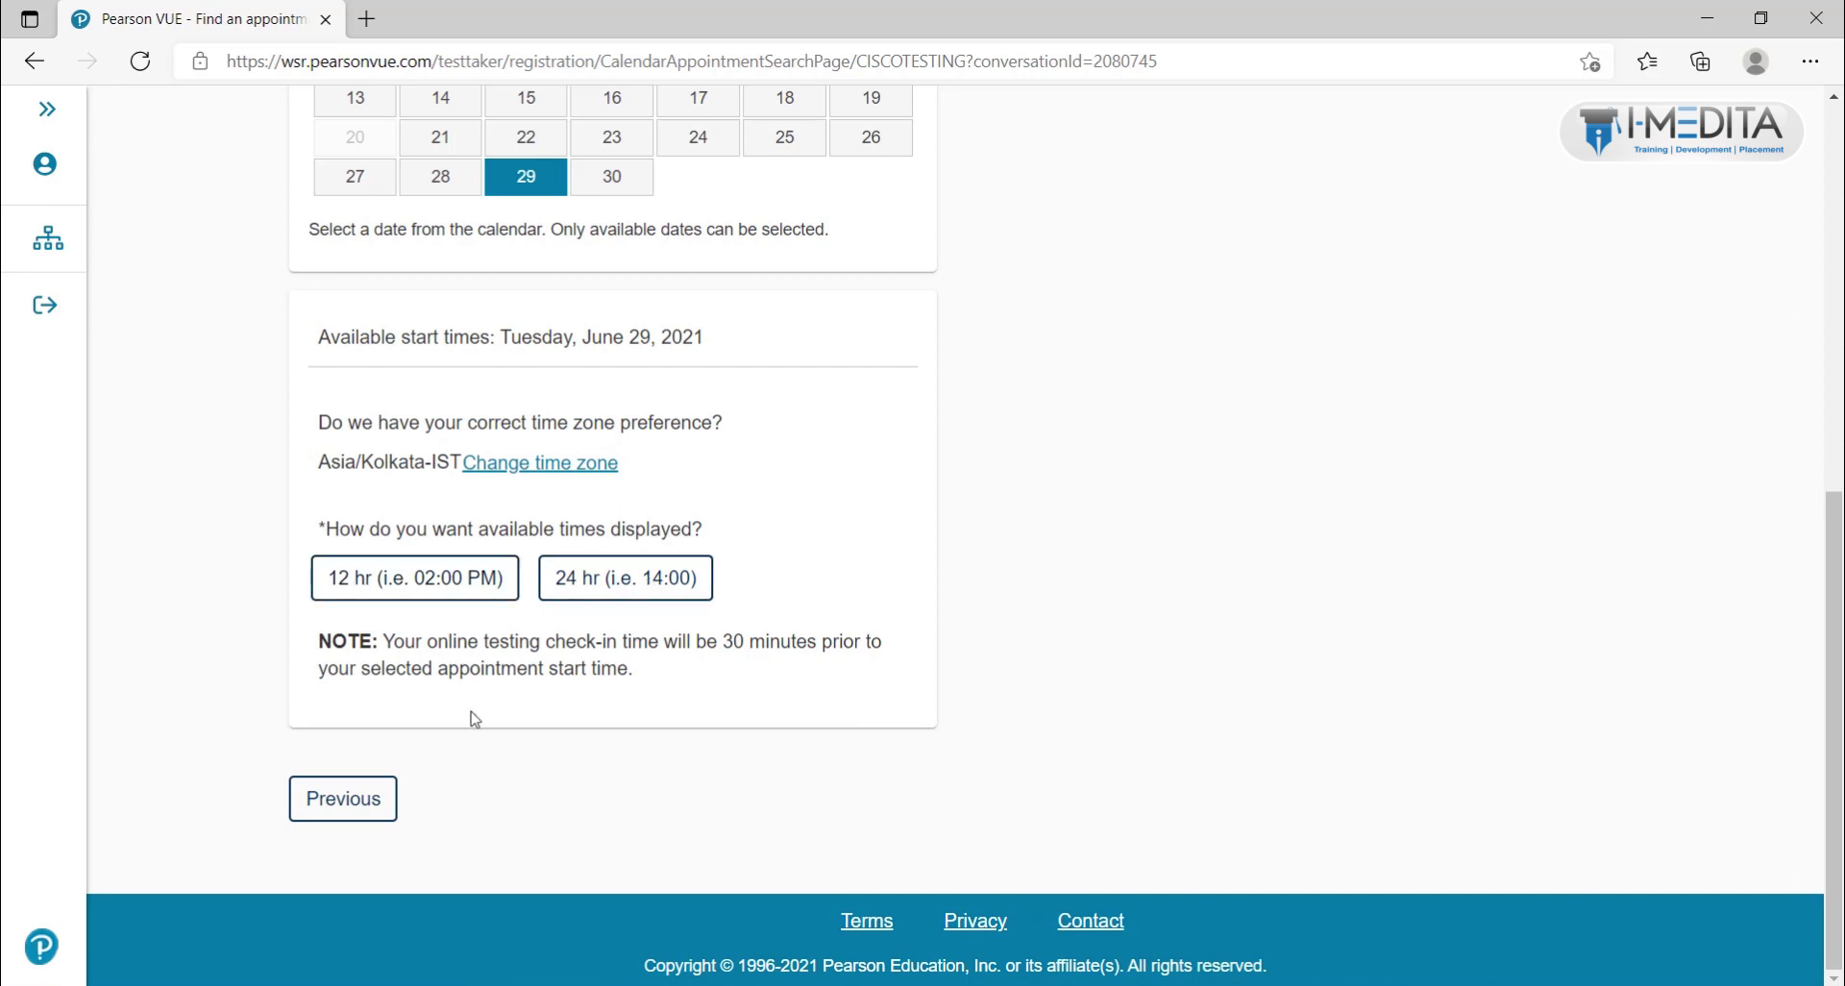
# Step: Show June 29's morning and afternoon start times in 12-hour format
pyautogui.click(393, 592)
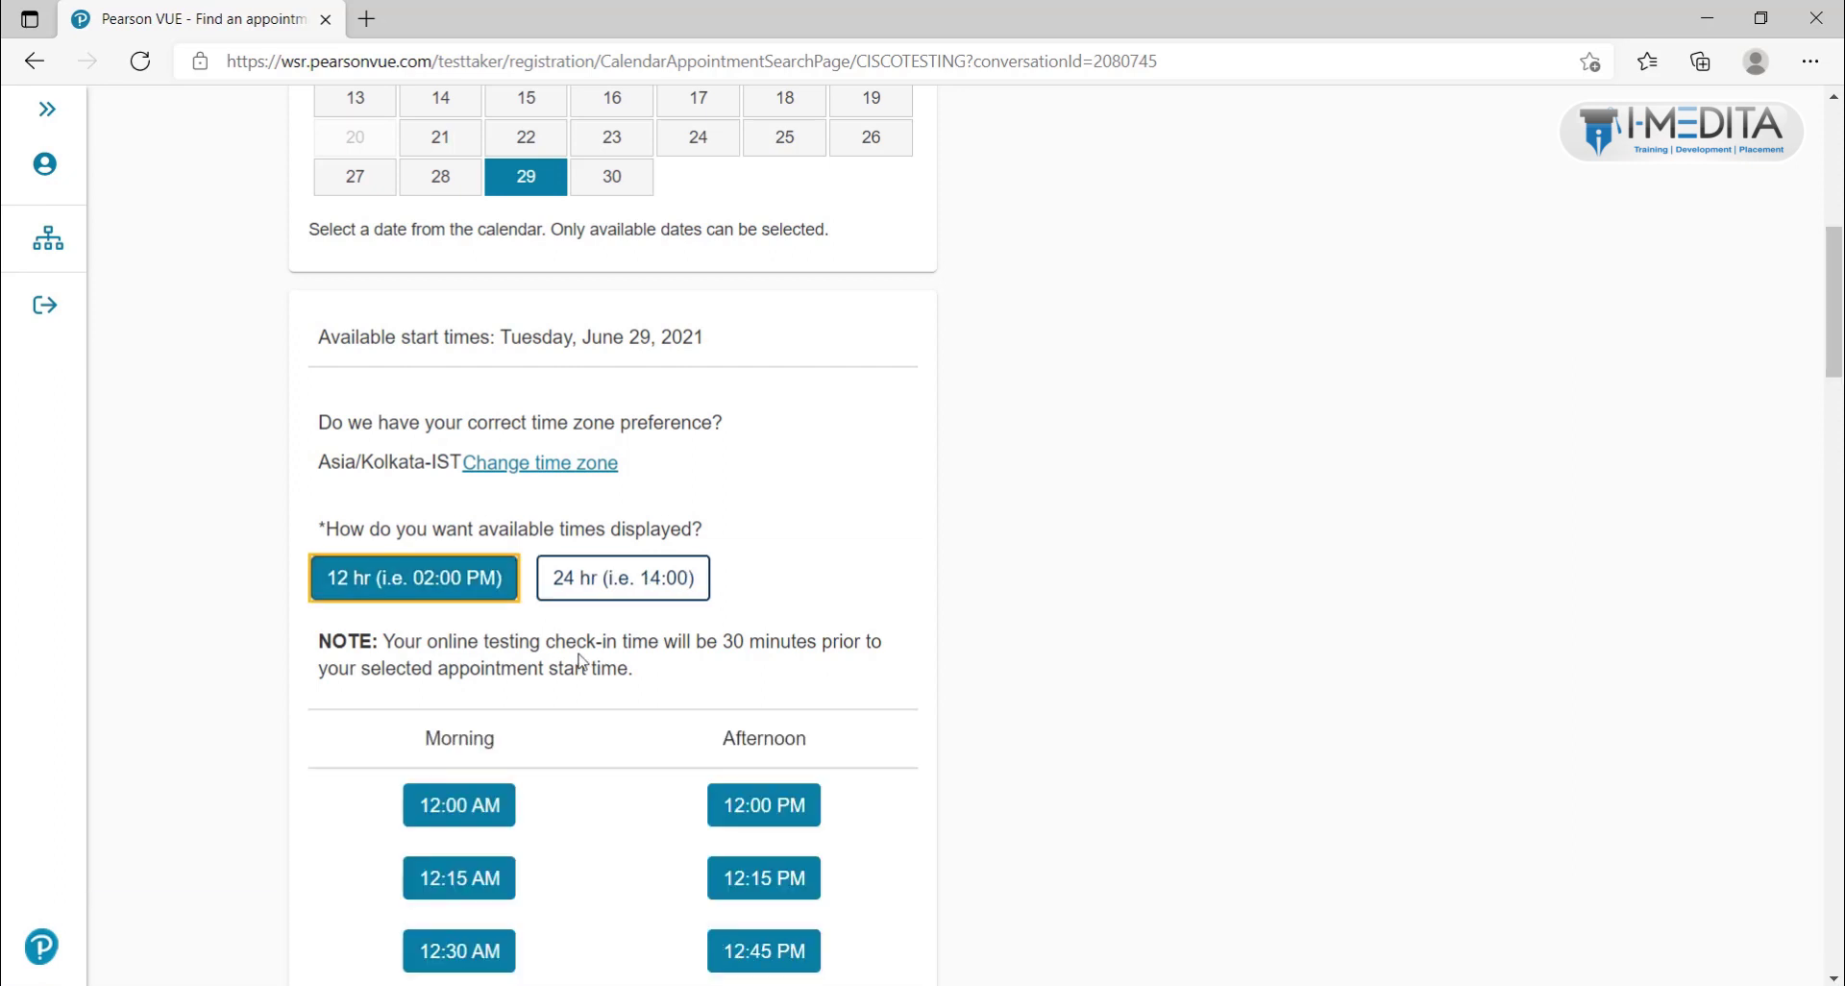
pyautogui.scroll(-3, 605, 660)
pyautogui.scroll(-12, 687, 656)
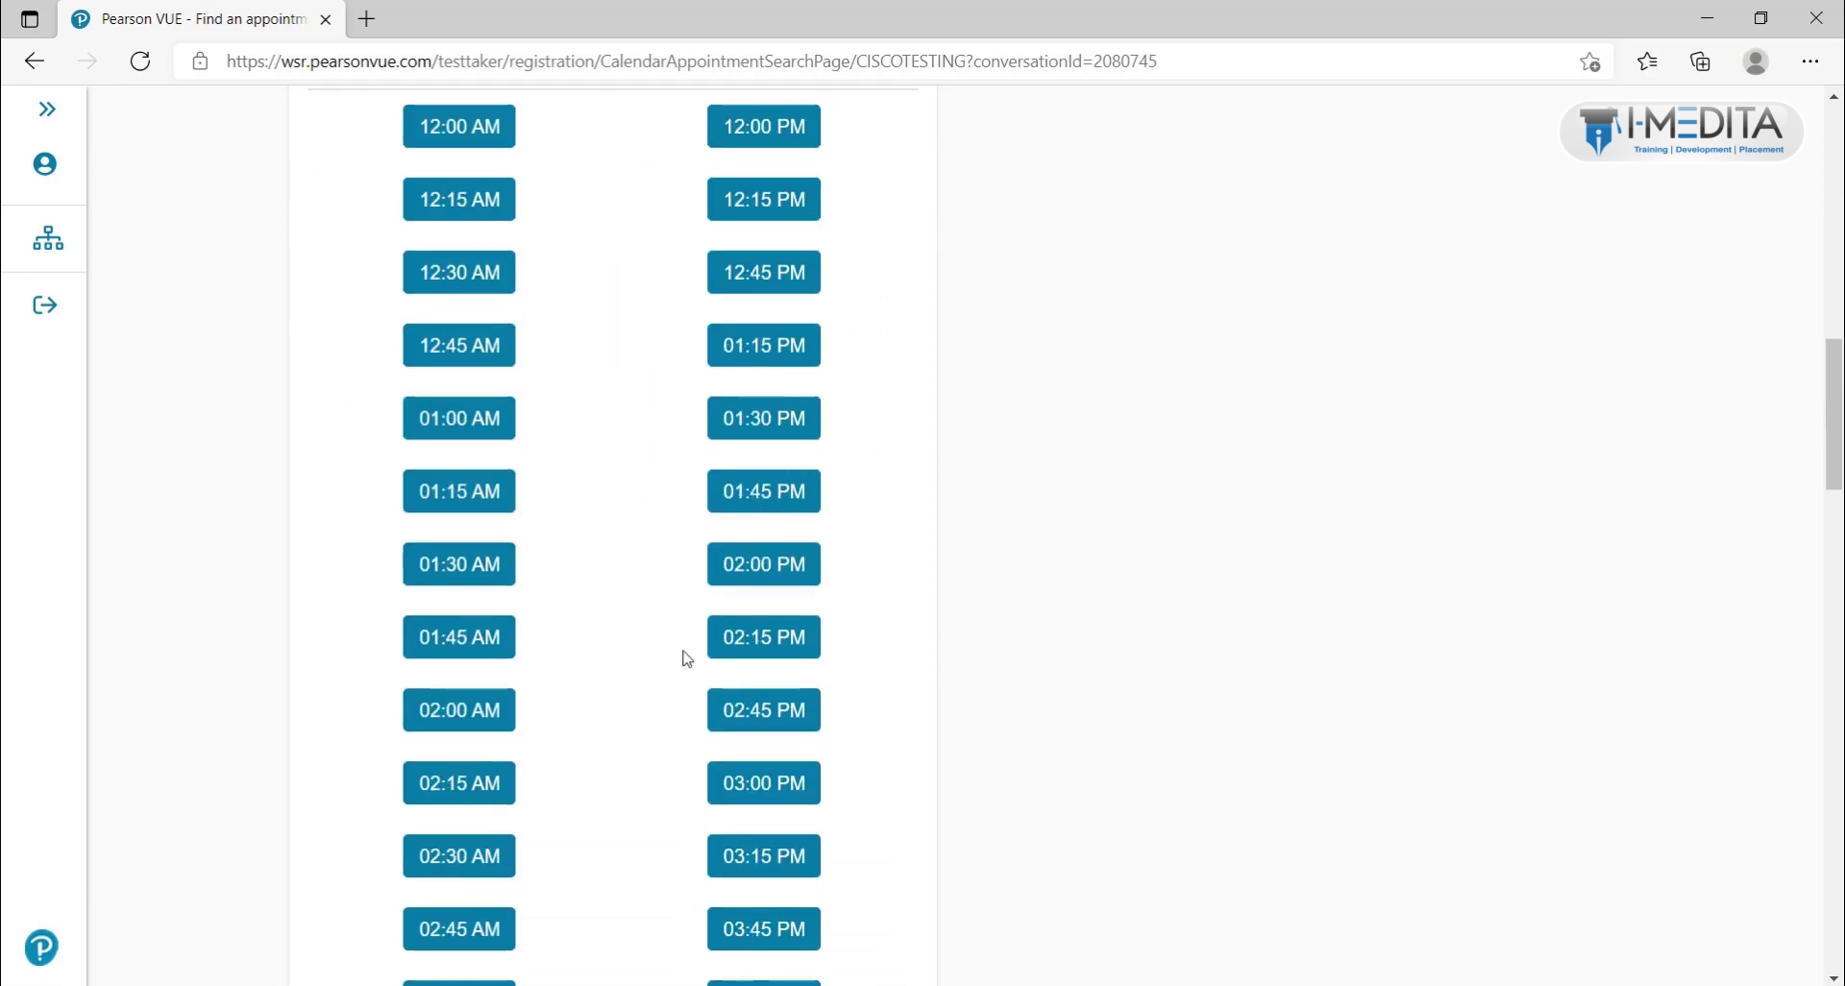
pyautogui.scroll(-3, 687, 658)
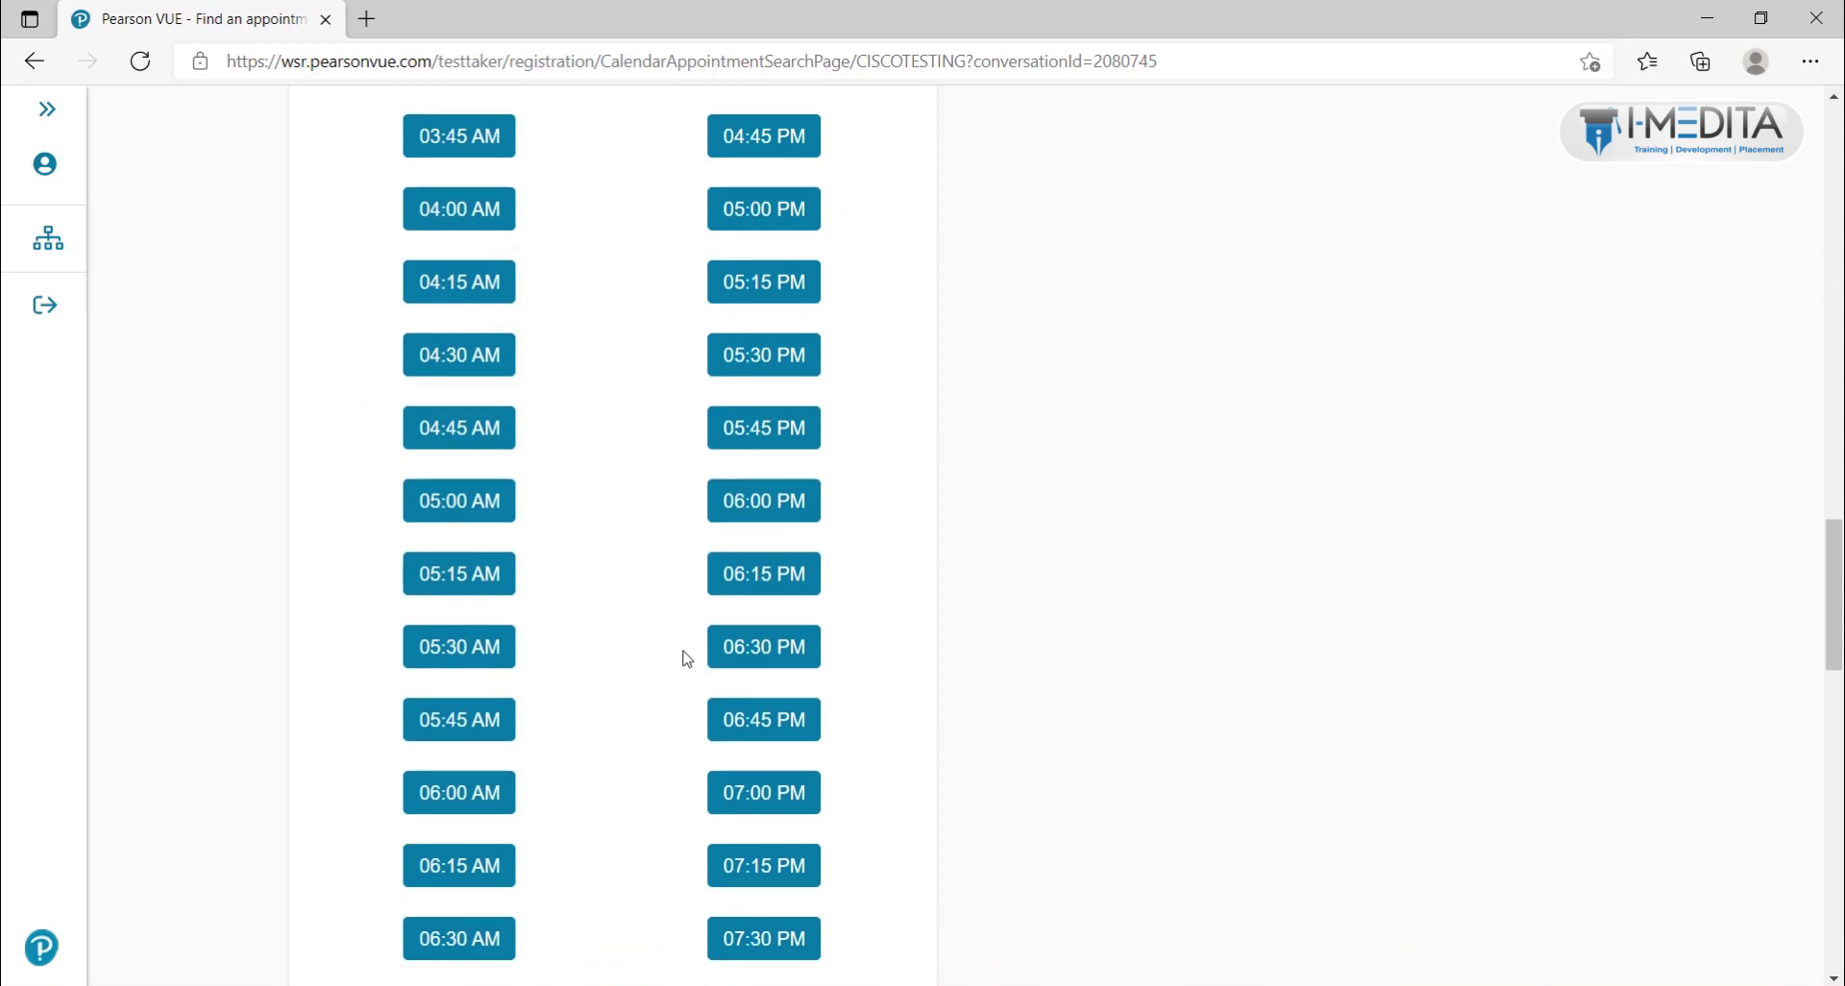
pyautogui.scroll(13, 687, 658)
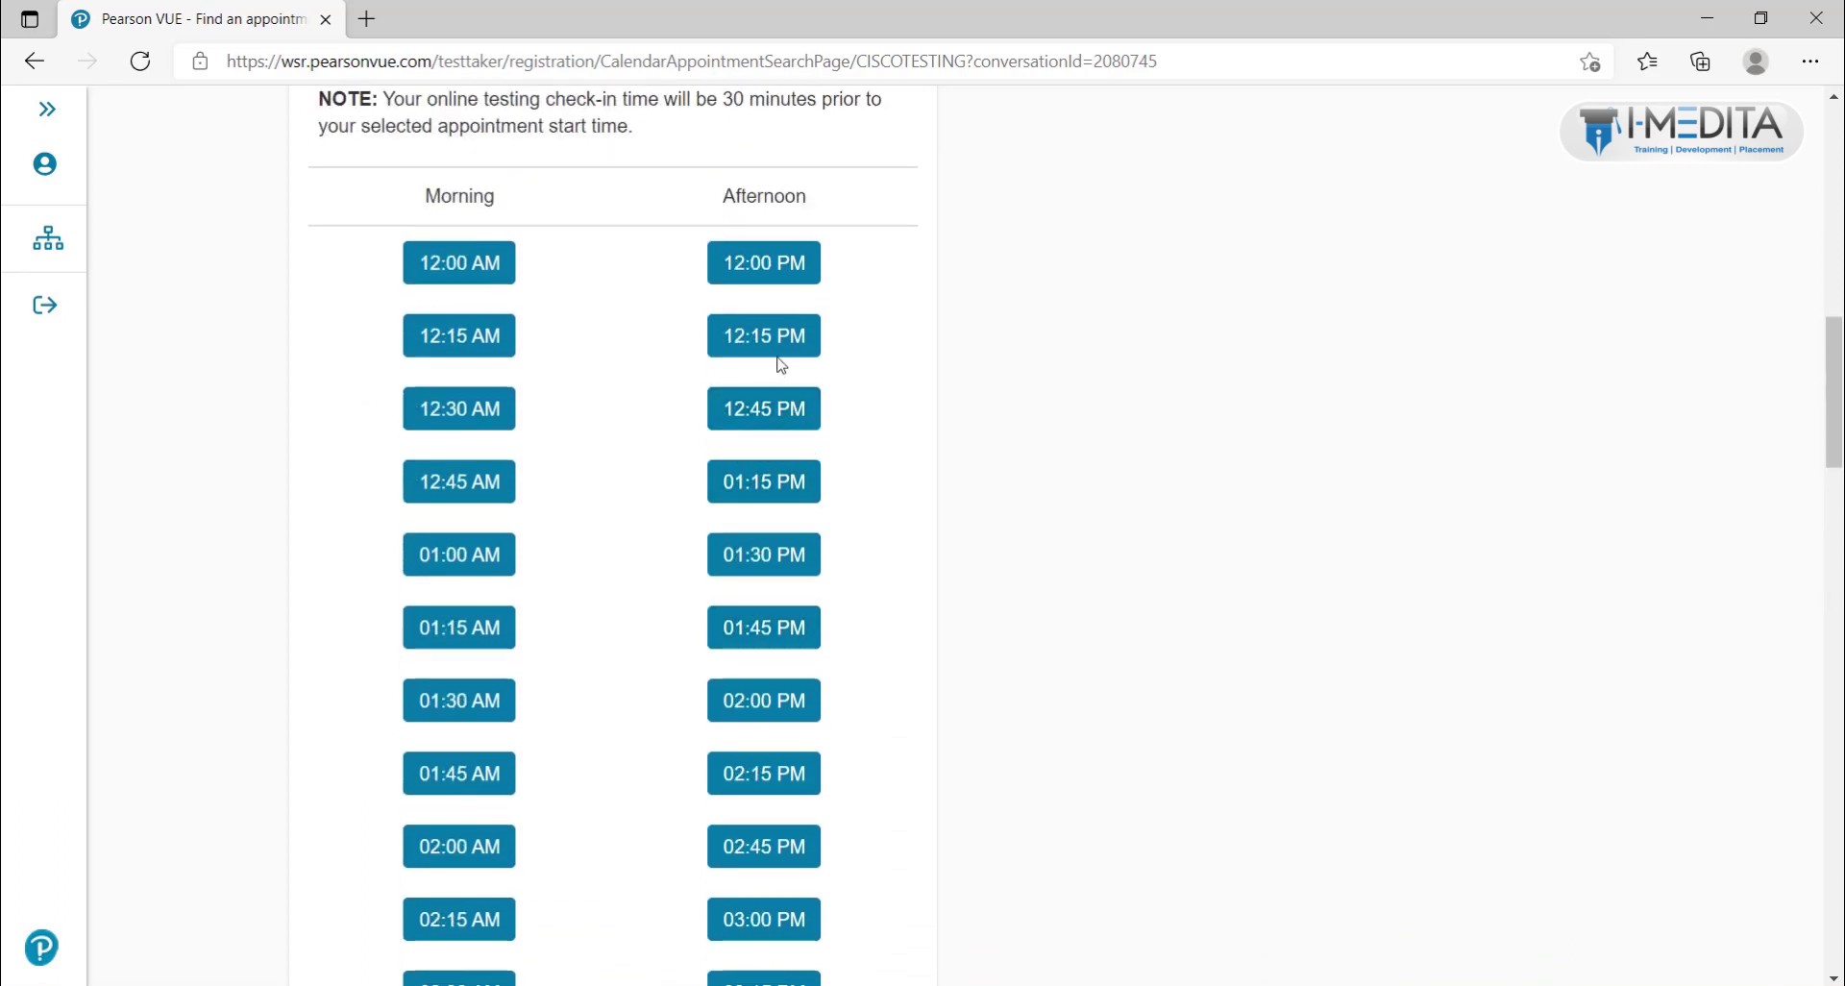
# Step: Book the 12:00 PM IST slot and review the cart's exam name, English, 140-minute length and check-in time
pyautogui.click(771, 267)
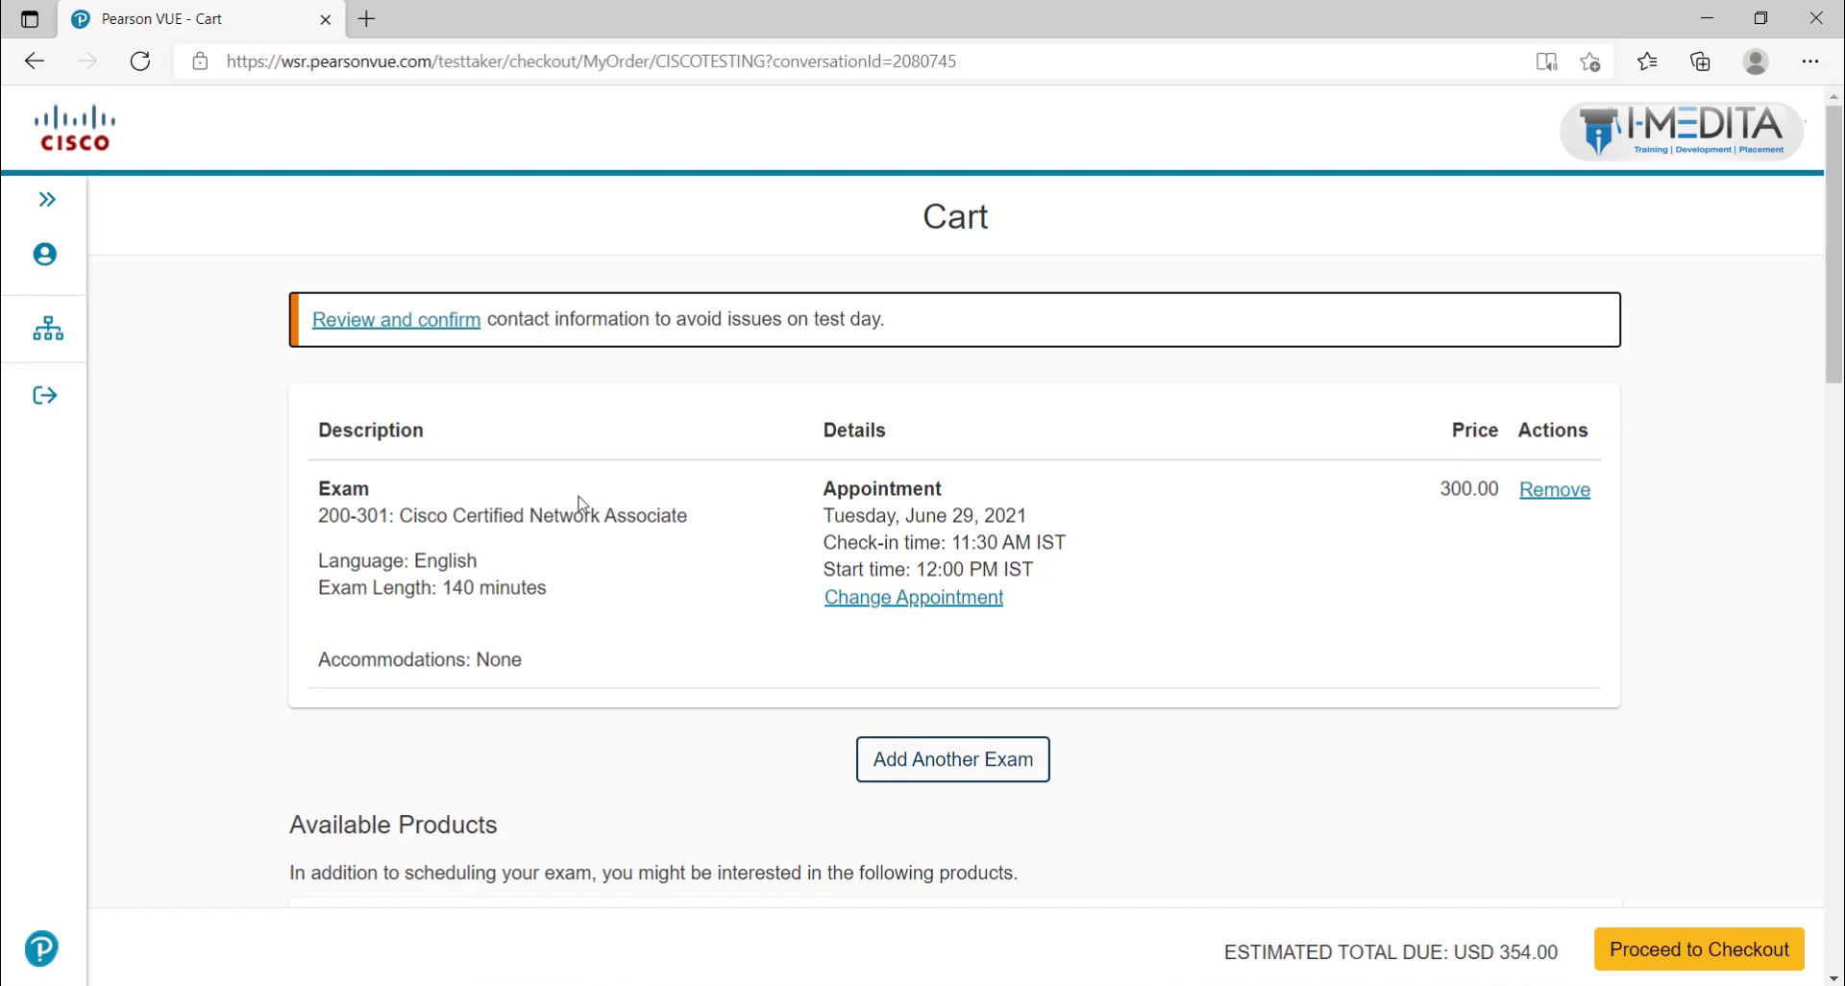
pyautogui.tripleClick(421, 517)
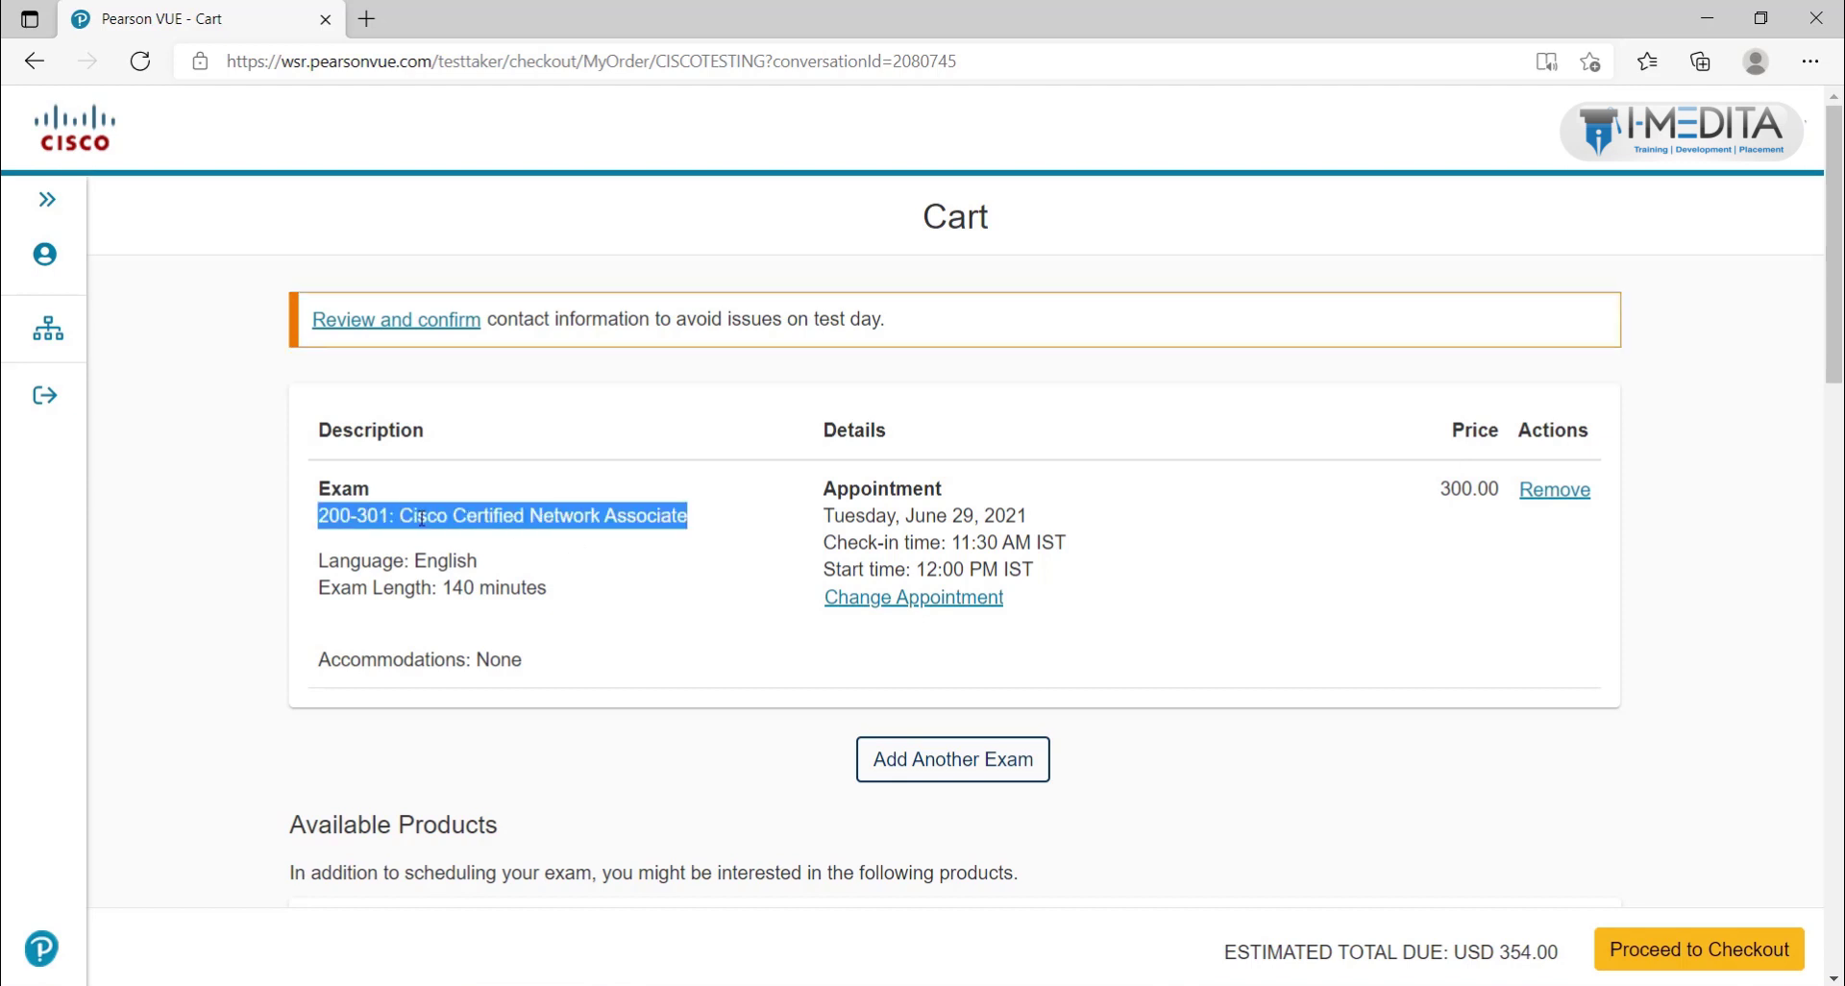
pyautogui.doubleClick(435, 558)
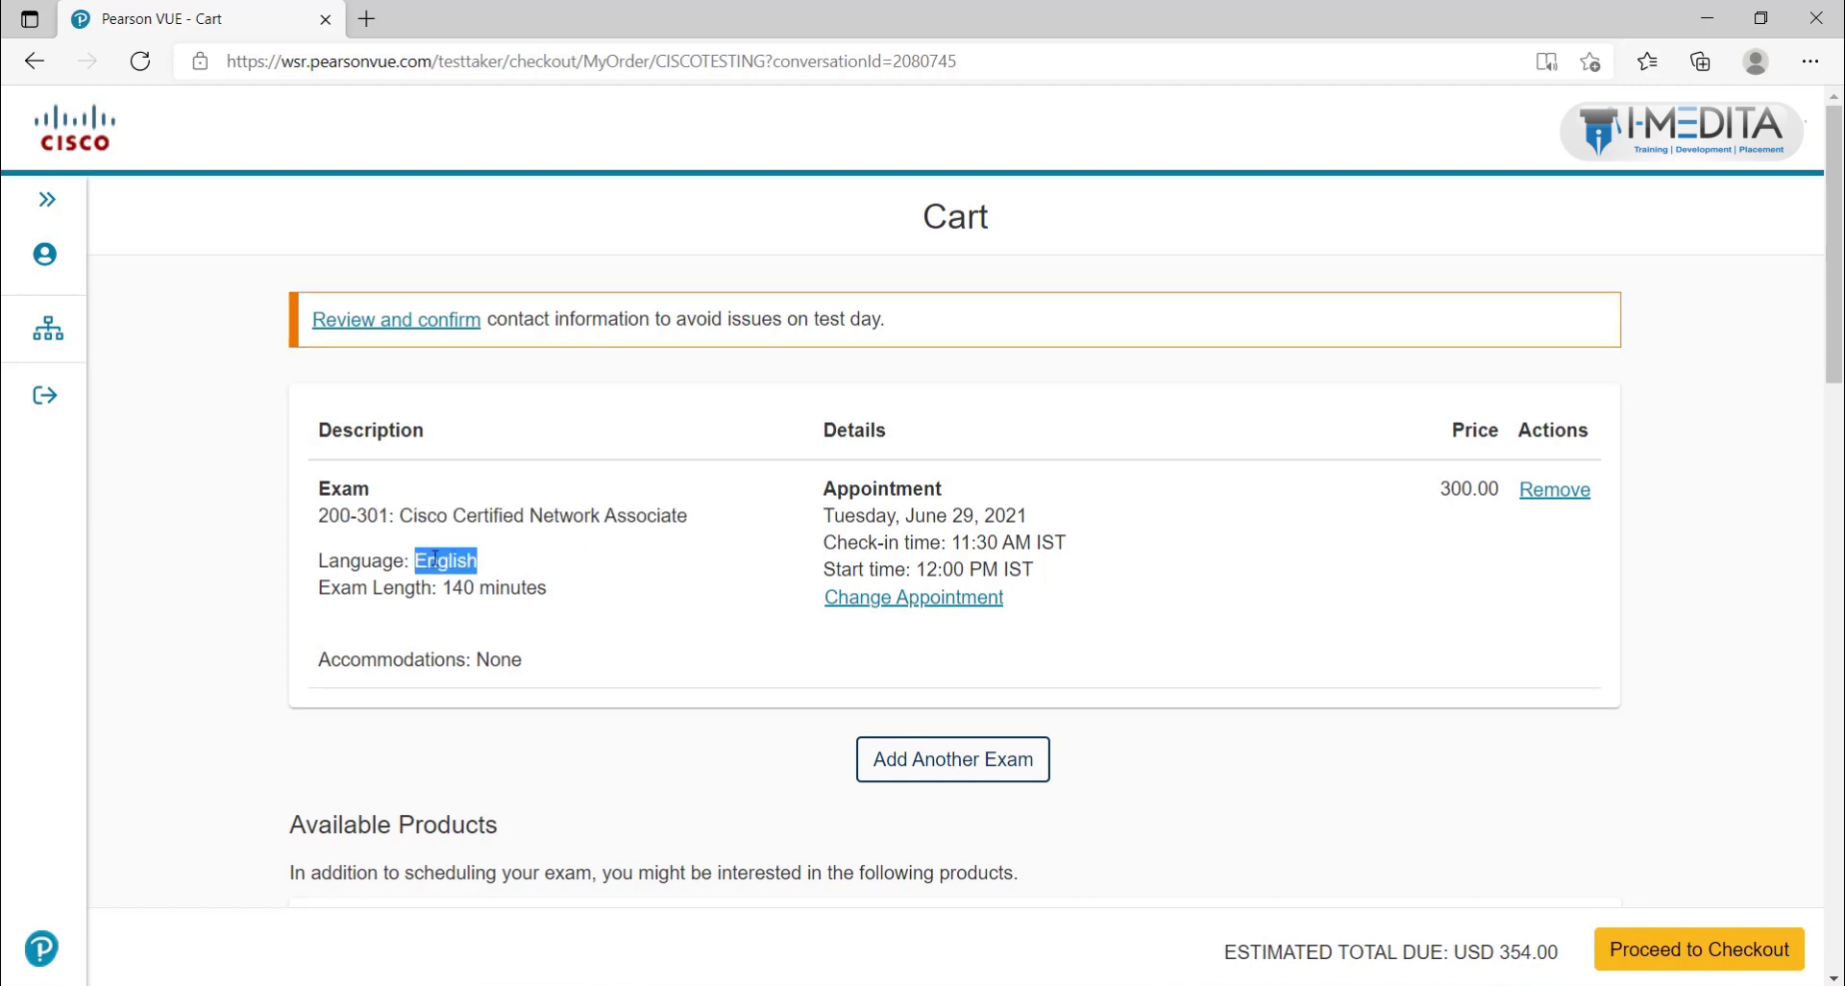
pyautogui.moveTo(448, 587); pyautogui.dragTo(474, 586)
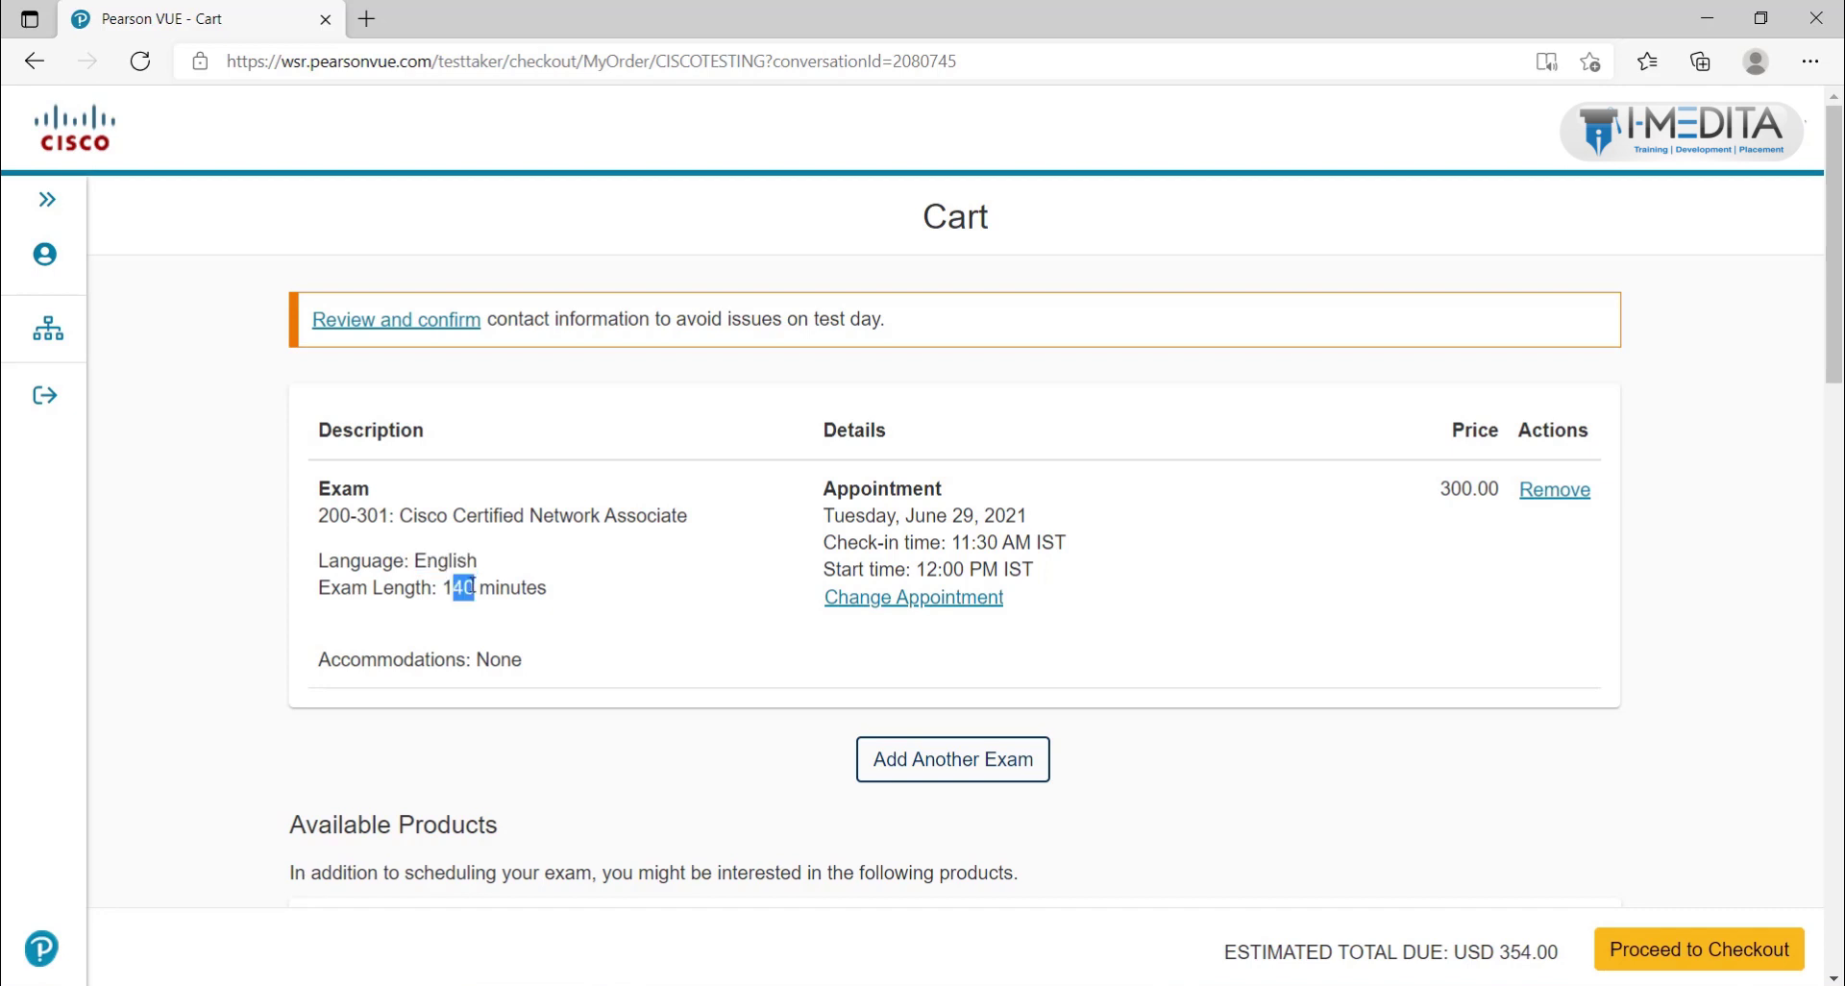
pyautogui.tripleClick(474, 587)
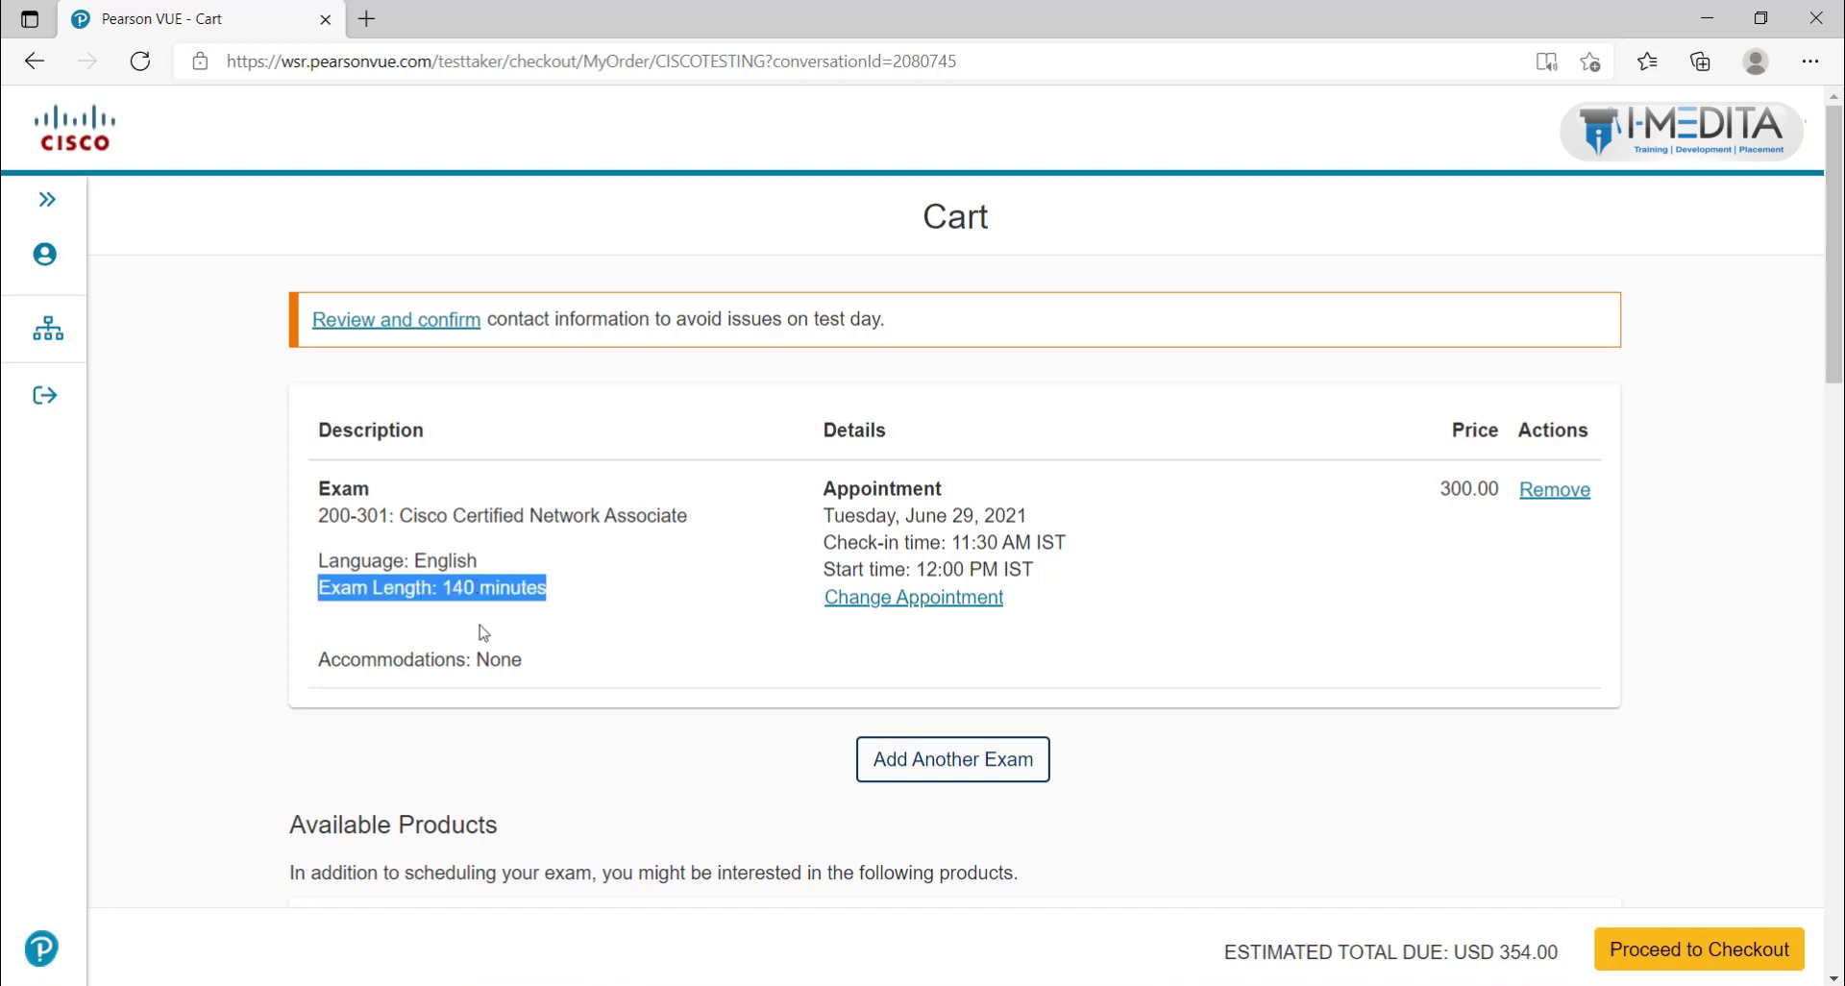
pyautogui.doubleClick(456, 587)
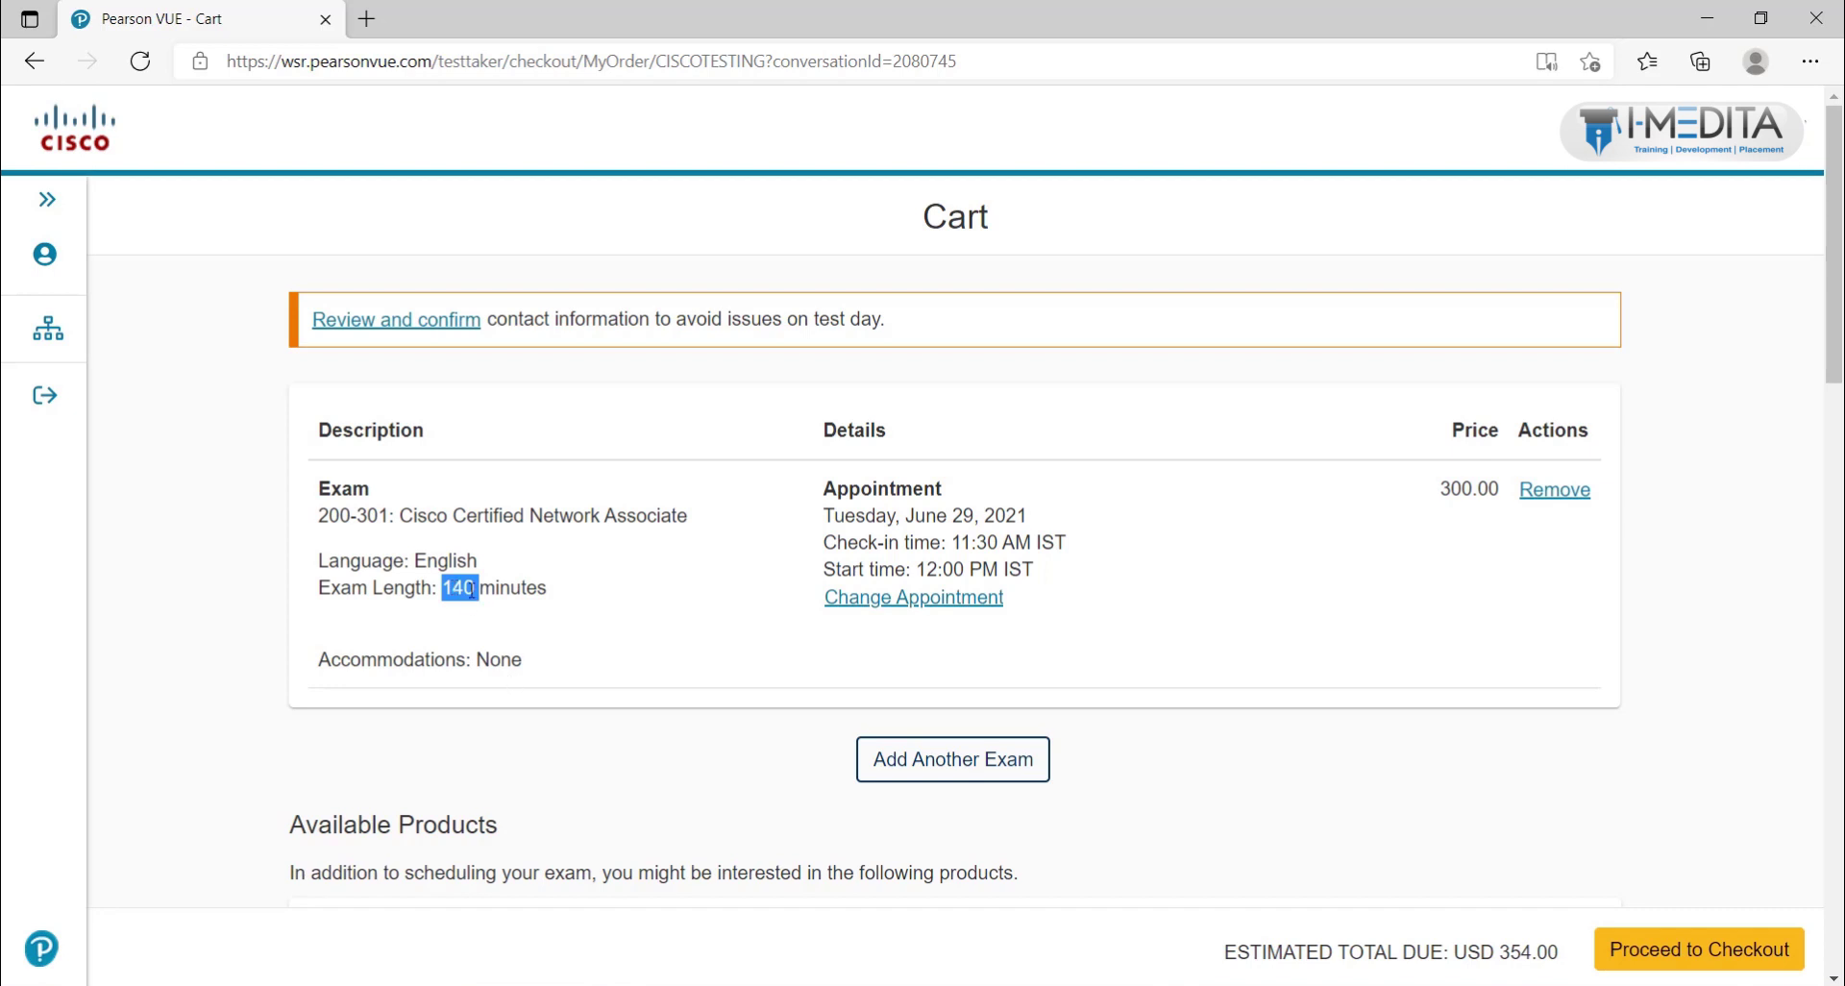
pyautogui.doubleClick(462, 586)
pyautogui.doubleClick(839, 520)
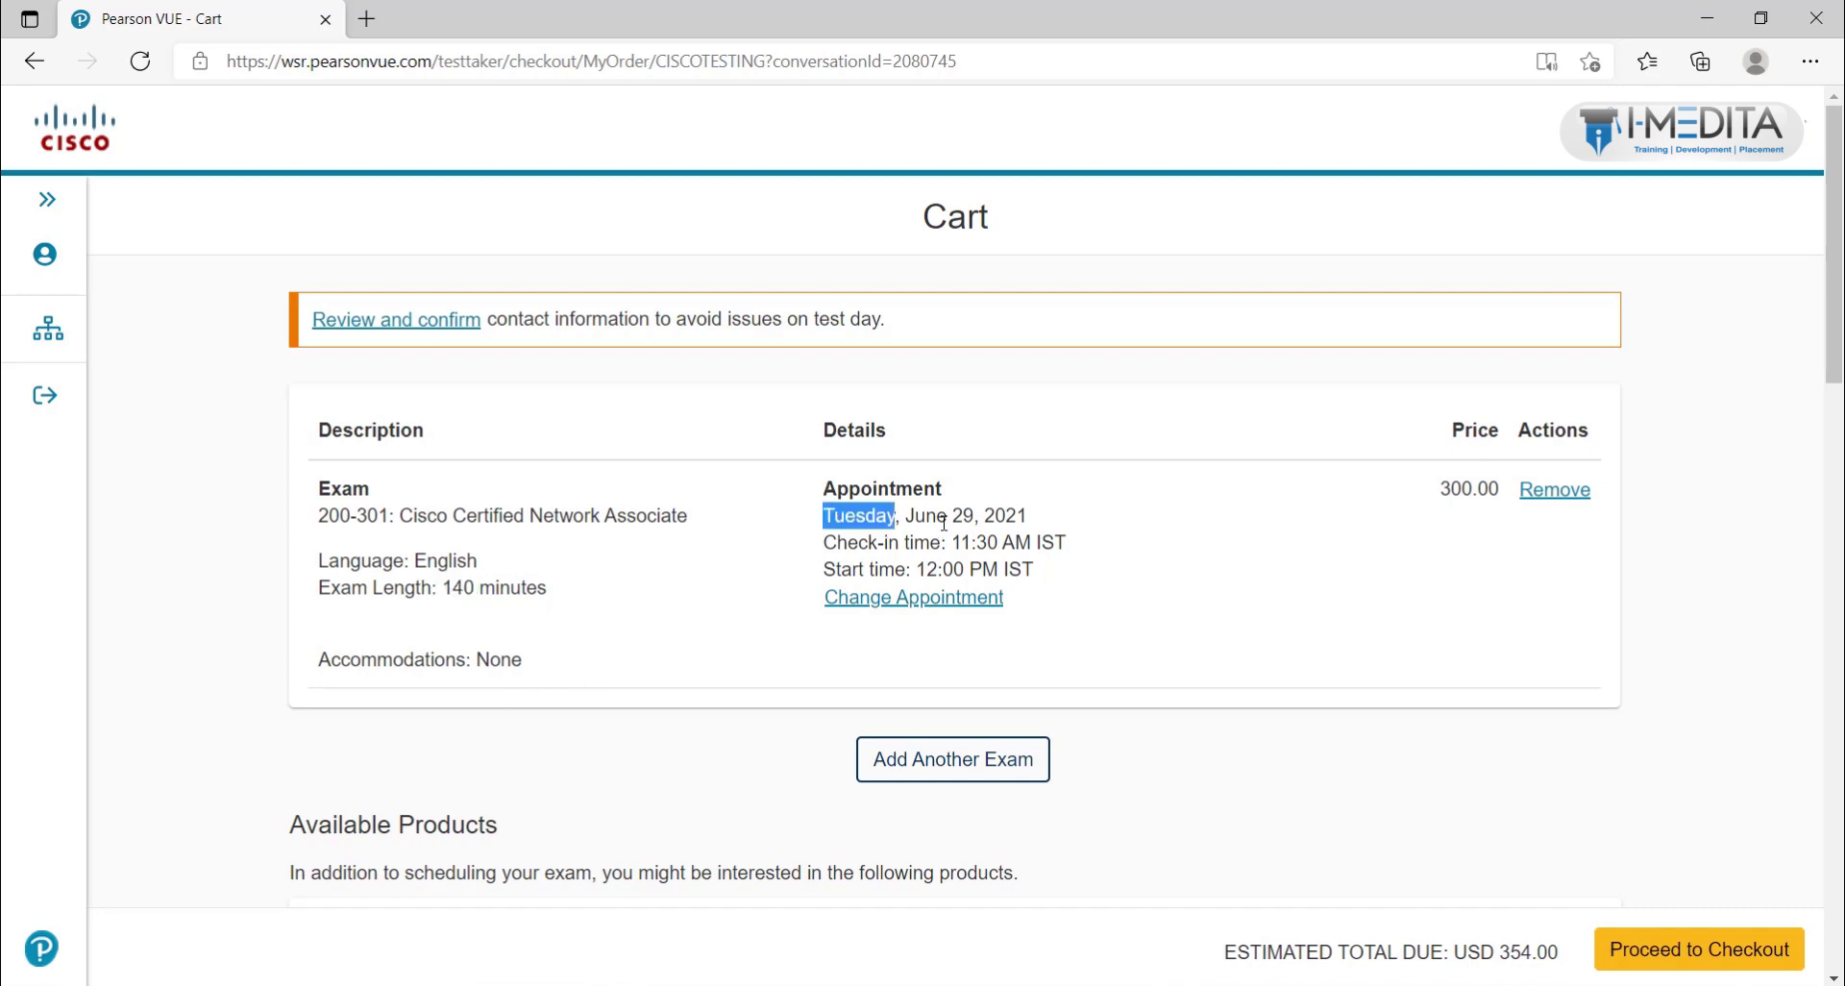
pyautogui.moveTo(916, 570); pyautogui.dragTo(1007, 545)
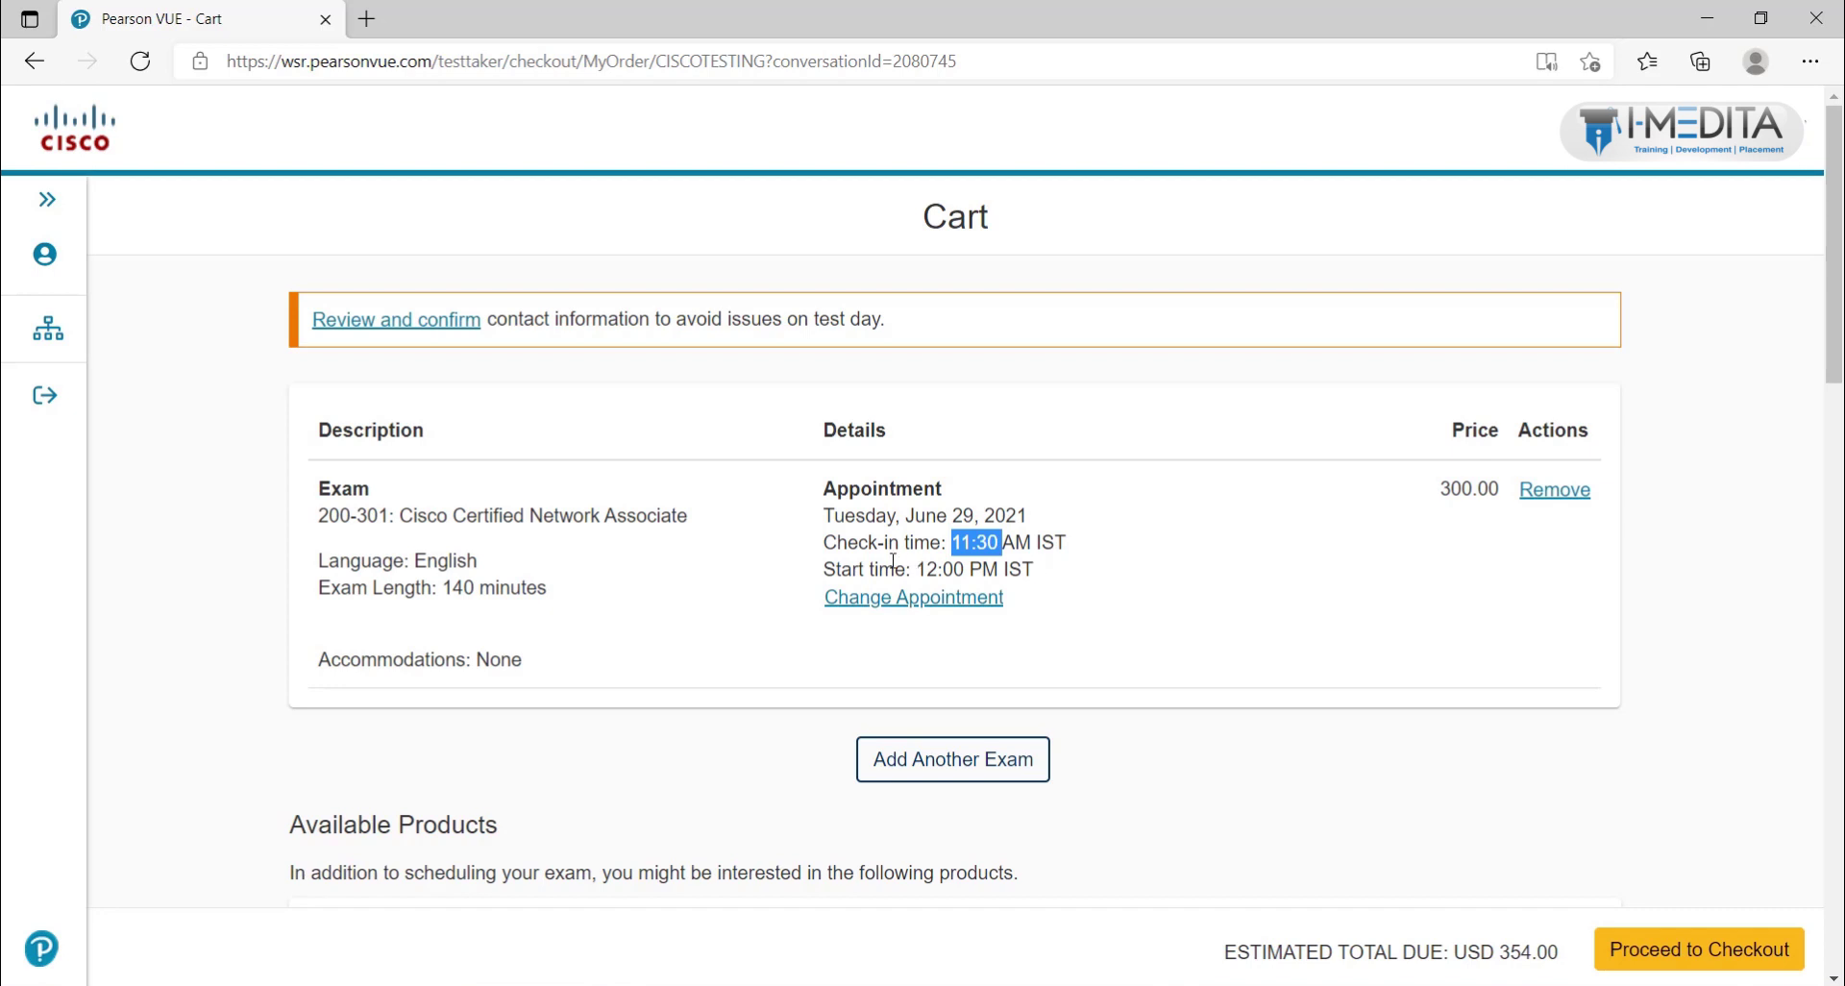
pyautogui.moveTo(917, 569); pyautogui.dragTo(1072, 585)
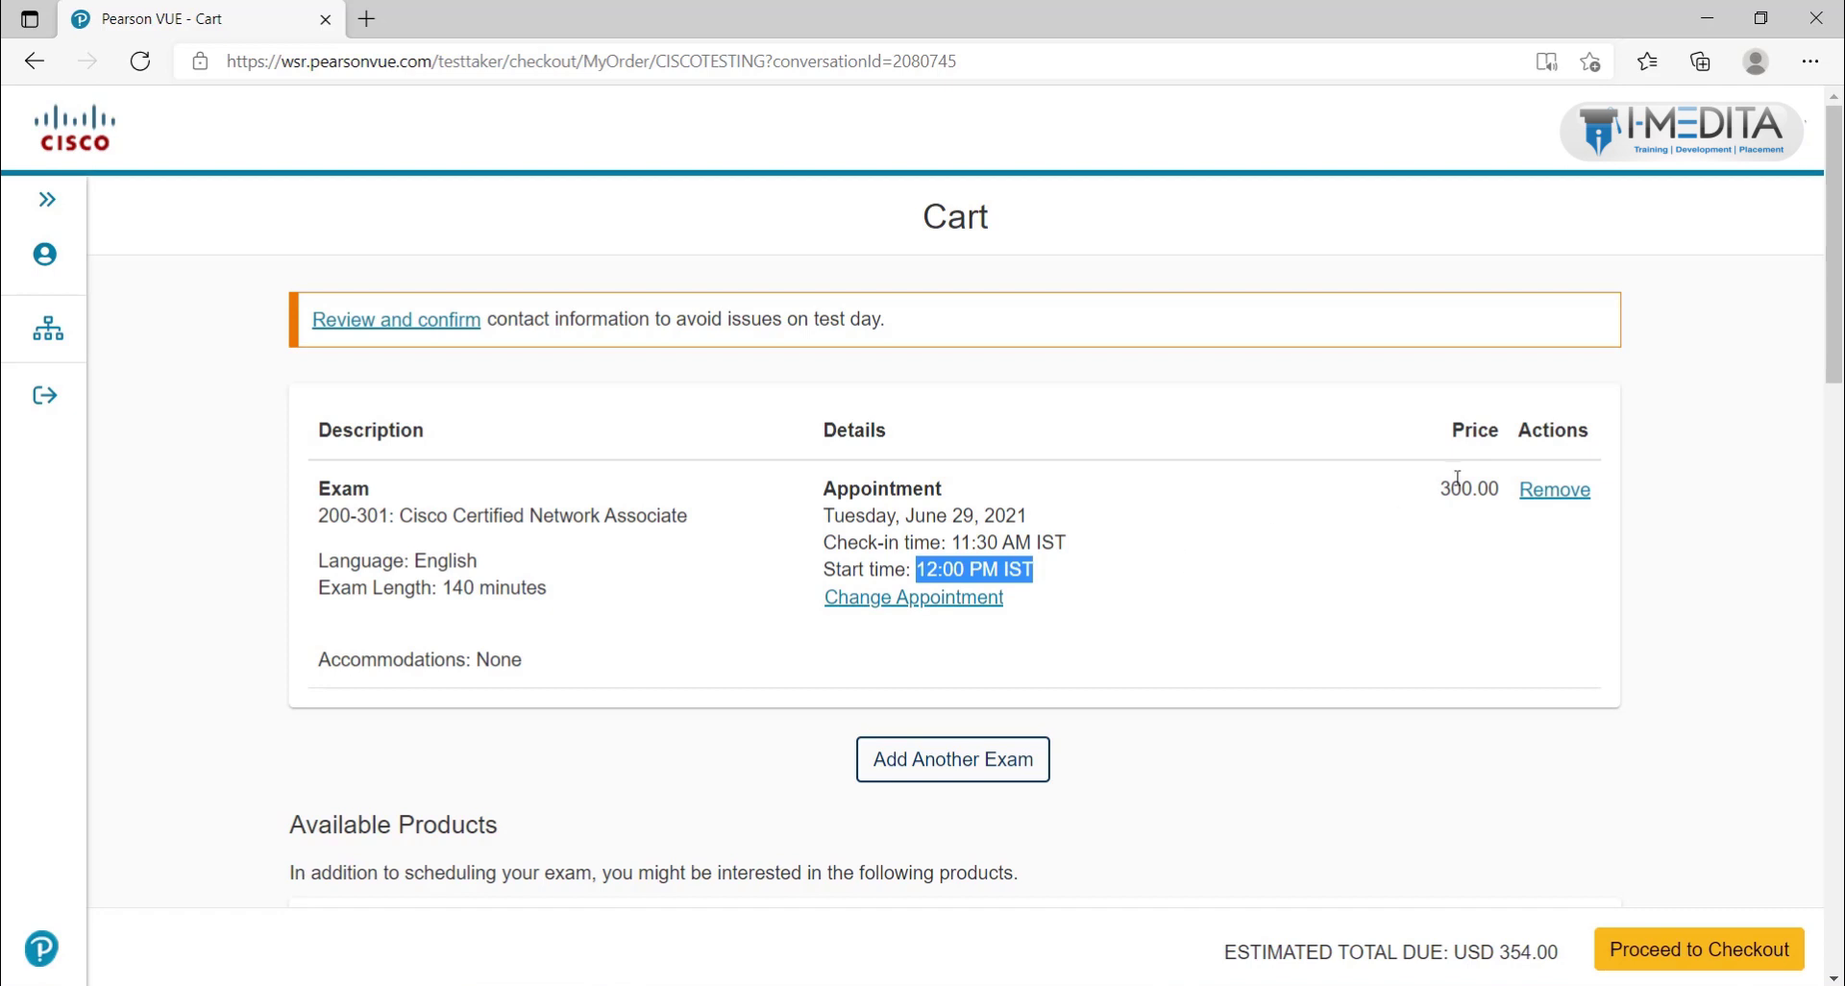
pyautogui.scroll(-20, 1461, 488)
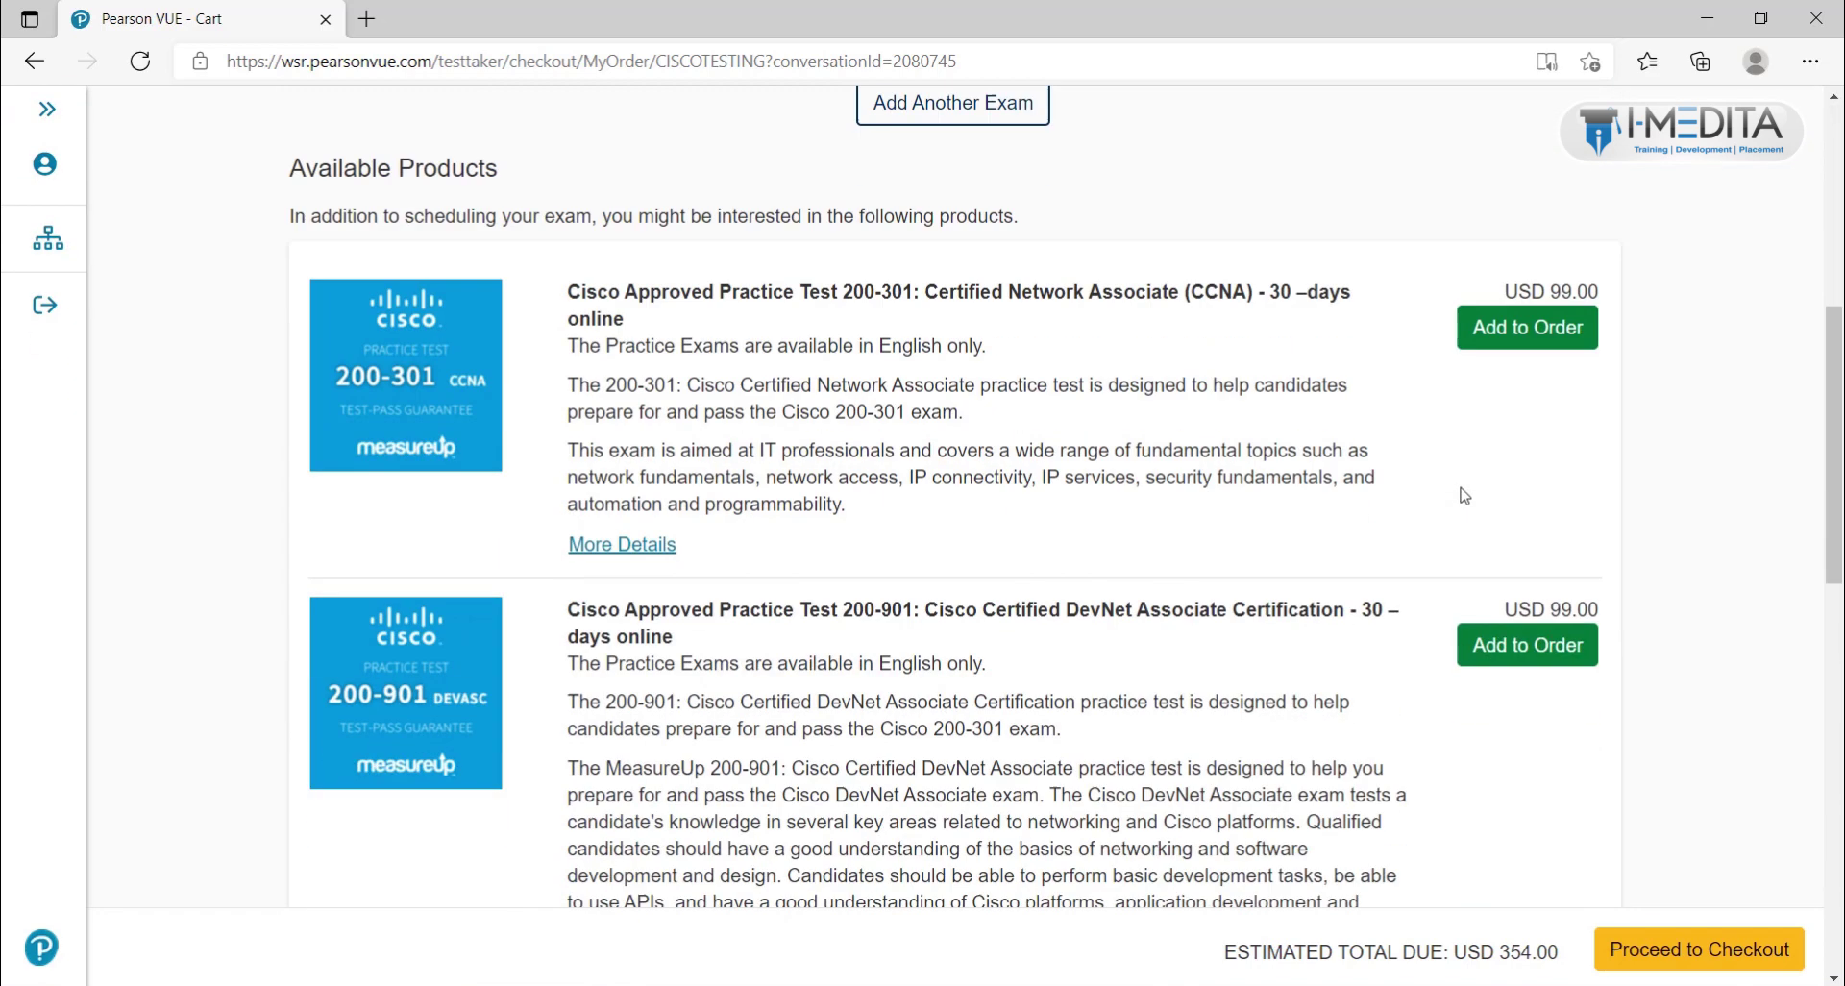
pyautogui.scroll(2, 1463, 495)
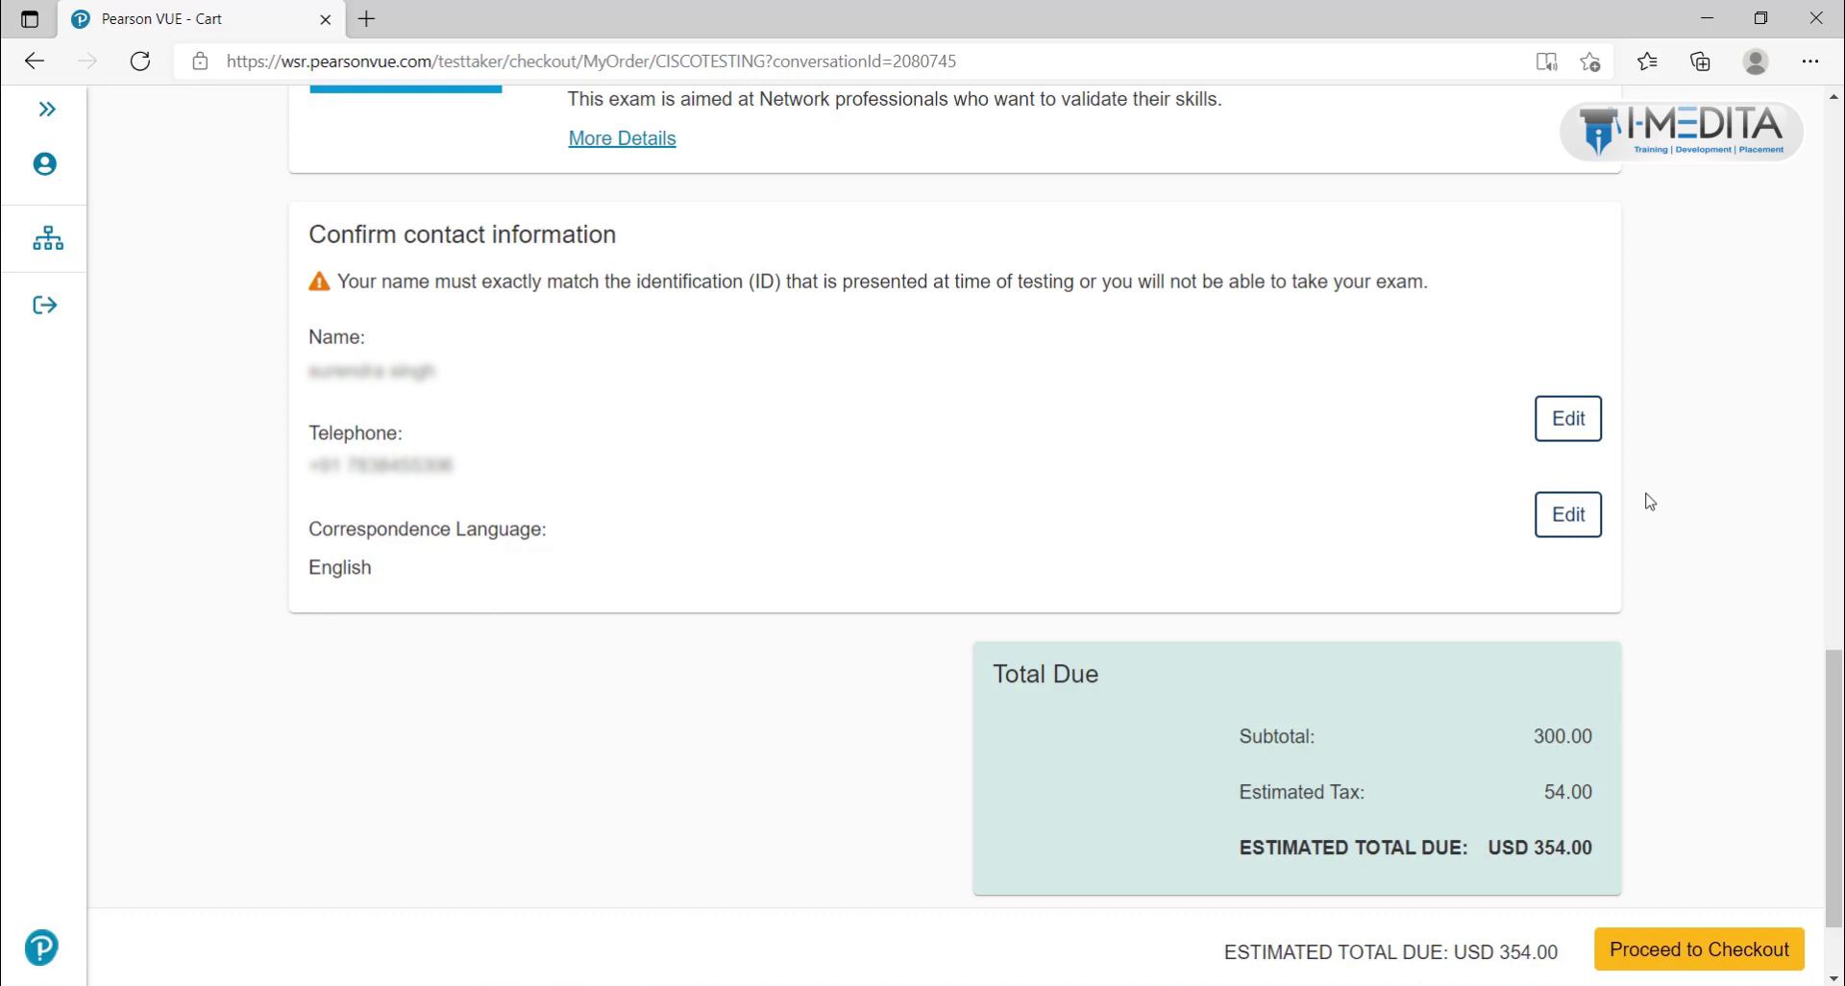
pyautogui.scroll(-2, 1648, 501)
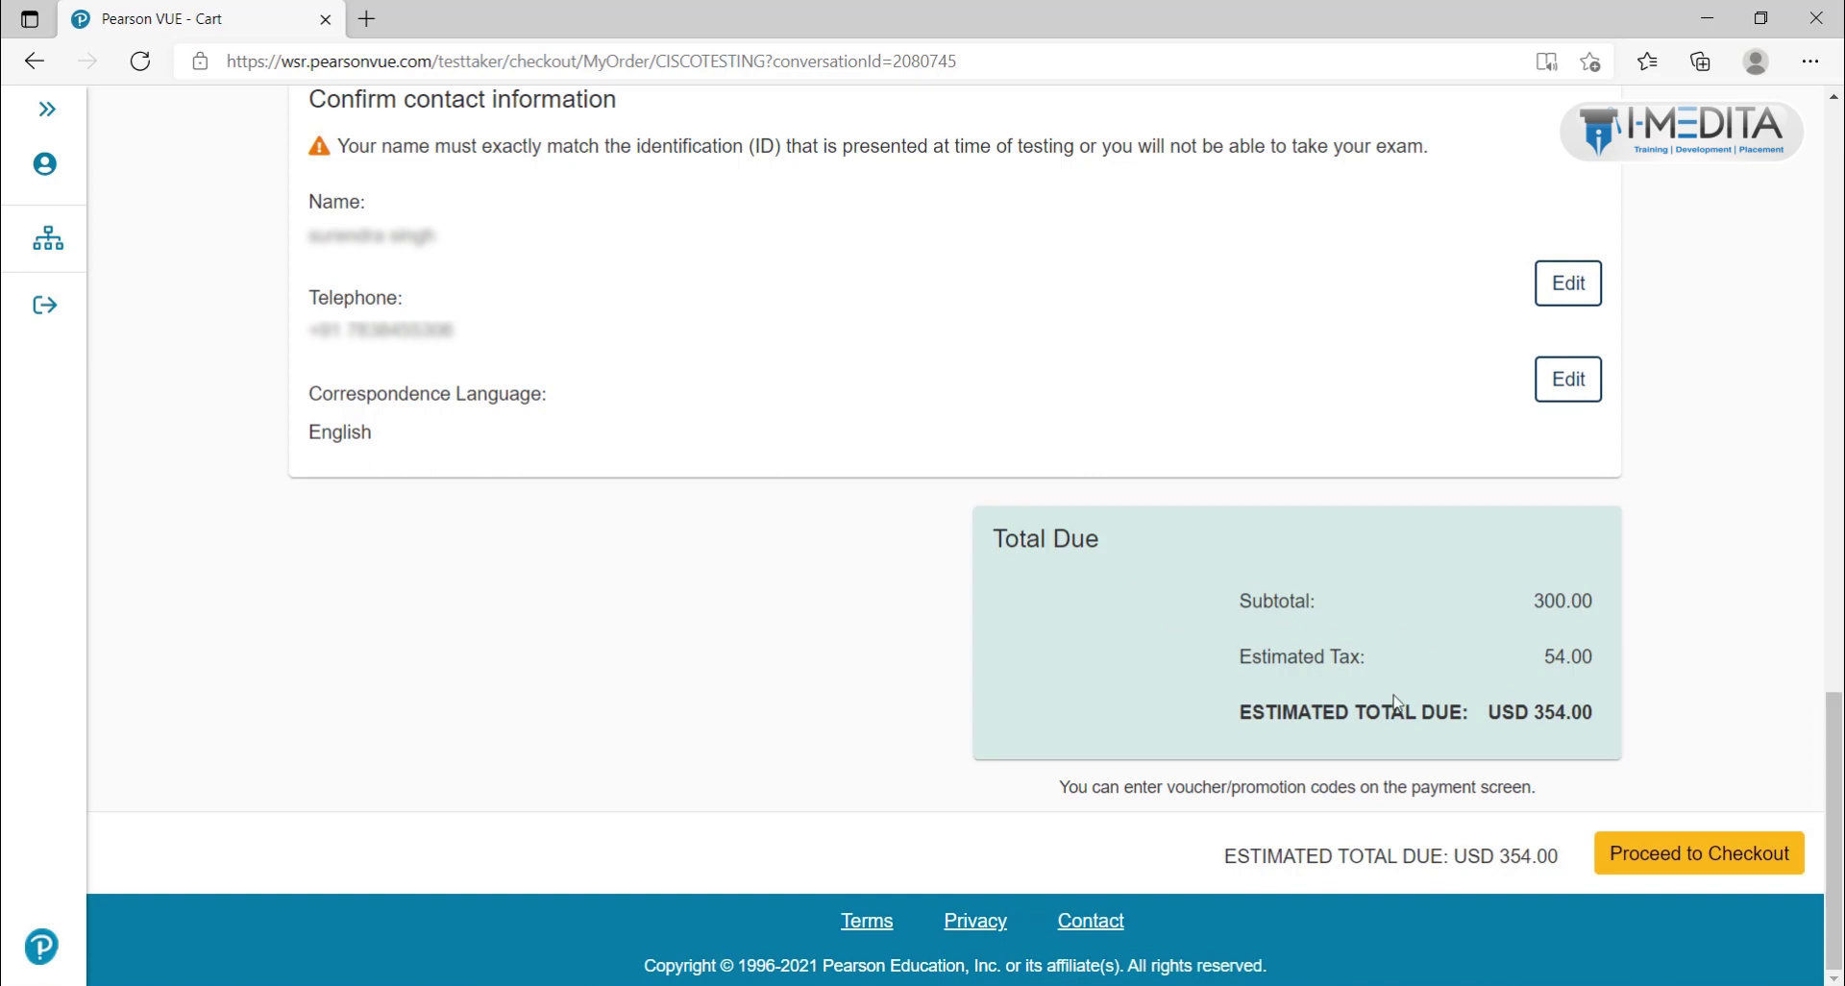
pyautogui.doubleClick(1560, 602)
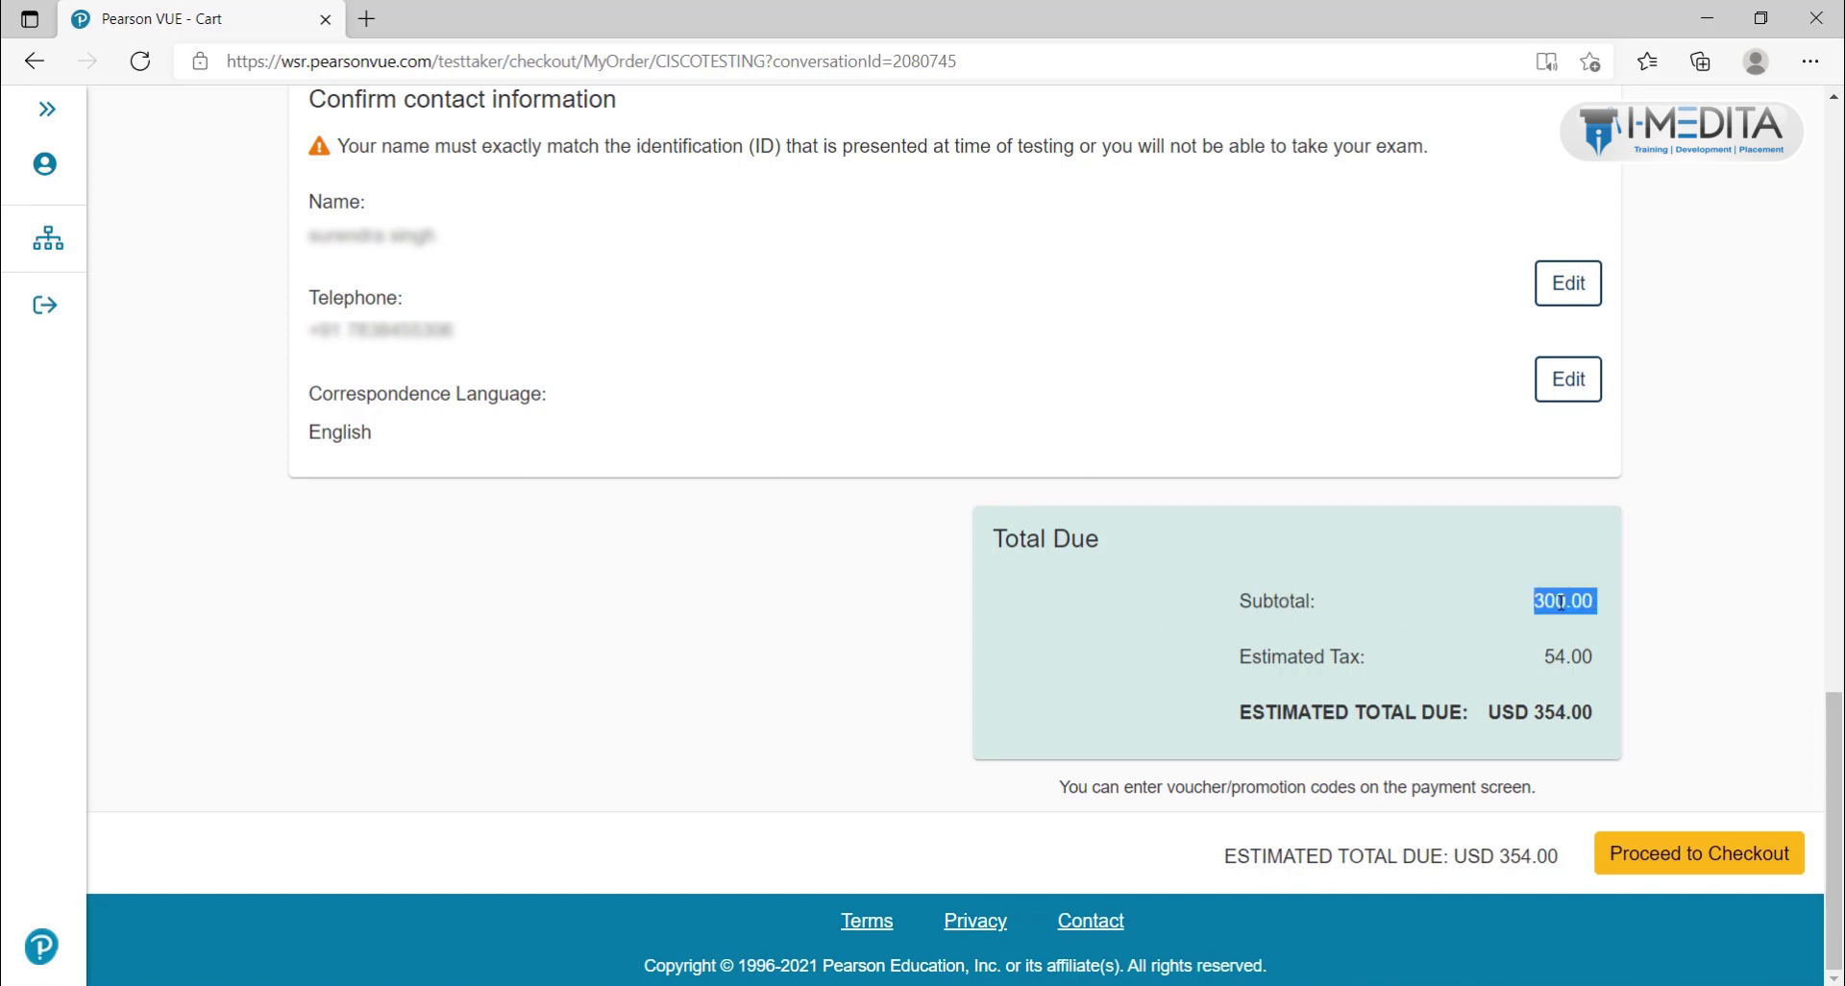
pyautogui.doubleClick(1568, 661)
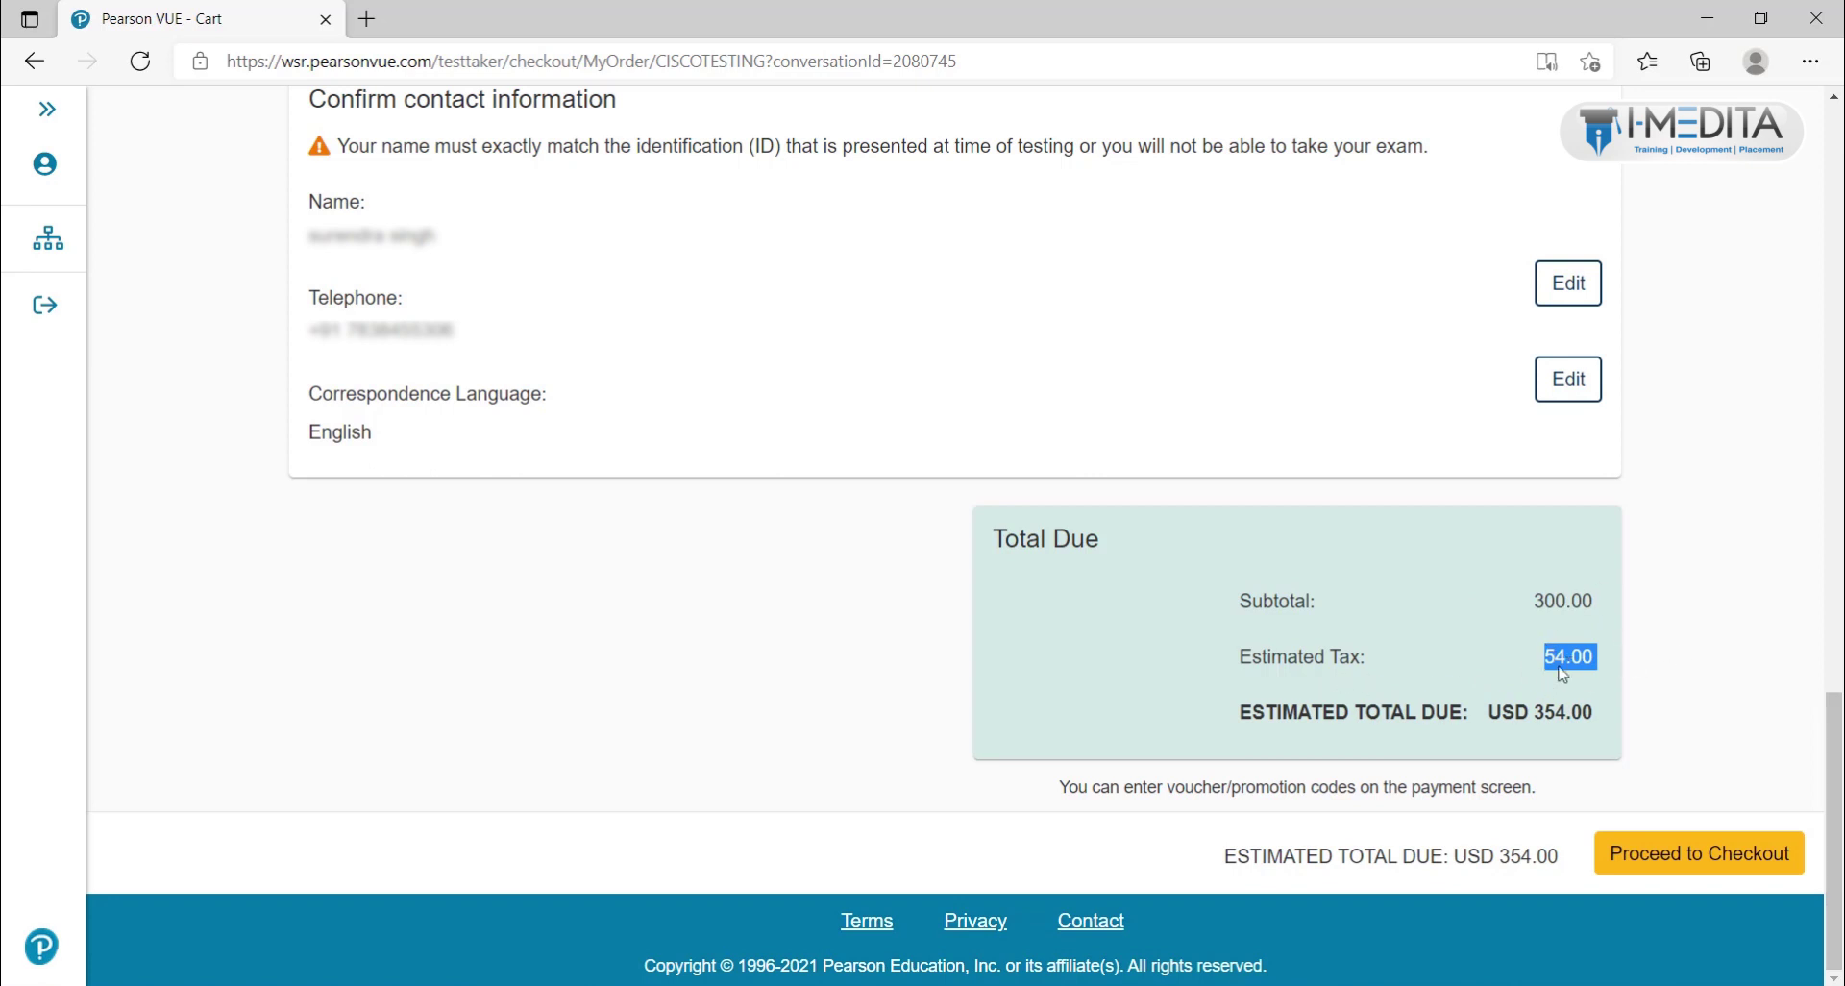
pyautogui.doubleClick(1566, 660)
pyautogui.doubleClick(1567, 660)
pyautogui.tripleClick(1559, 711)
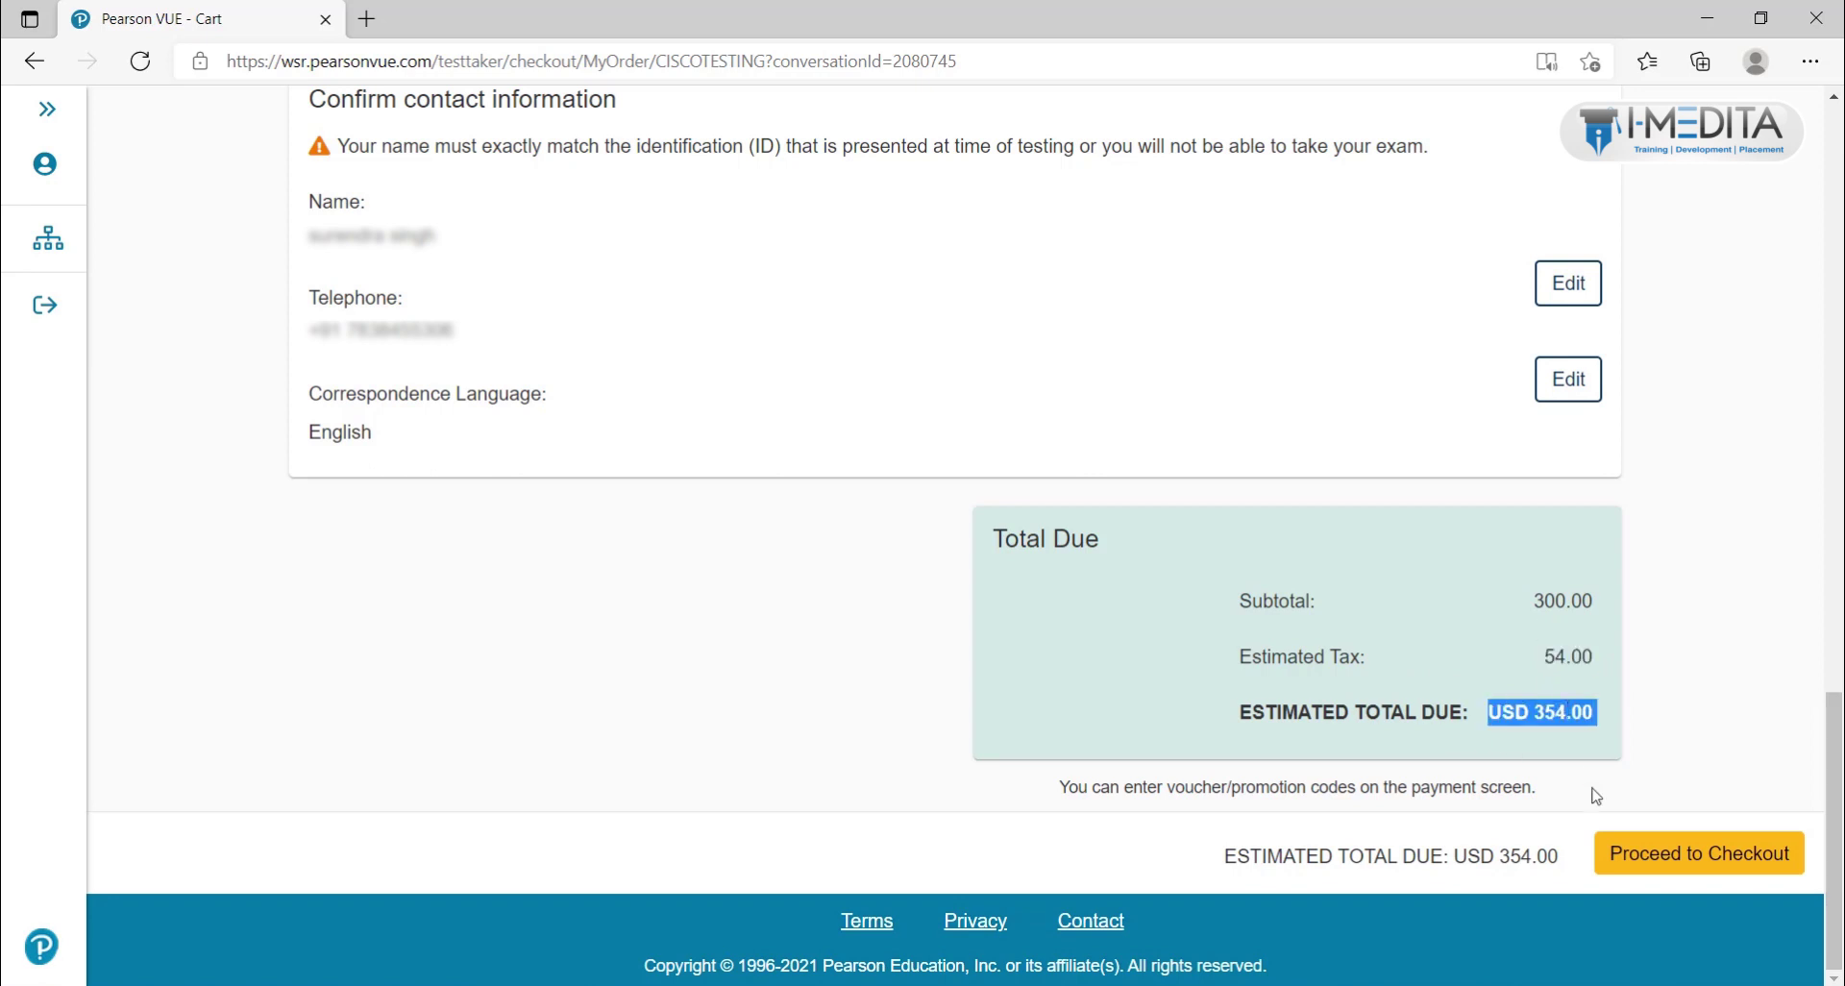
# Step: Proceed from the cart to checkout and accept Cisco's exam policies
pyautogui.click(1663, 866)
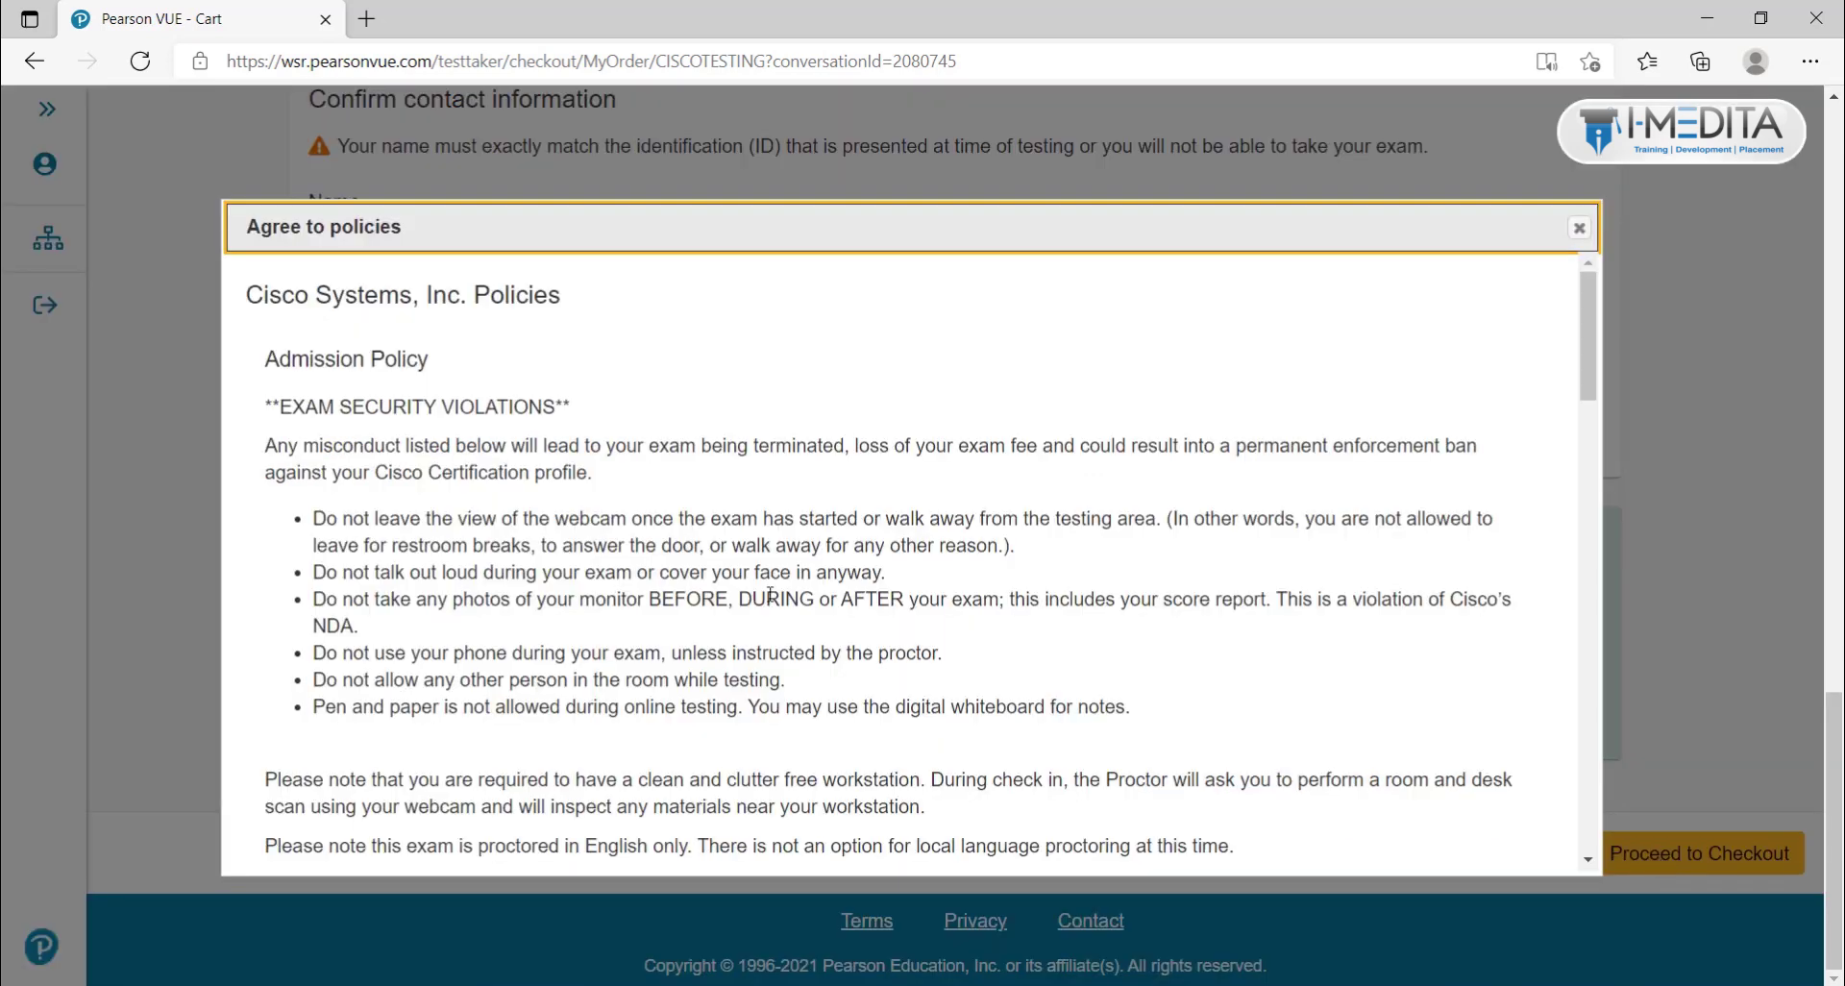
pyautogui.scroll(-15, 770, 594)
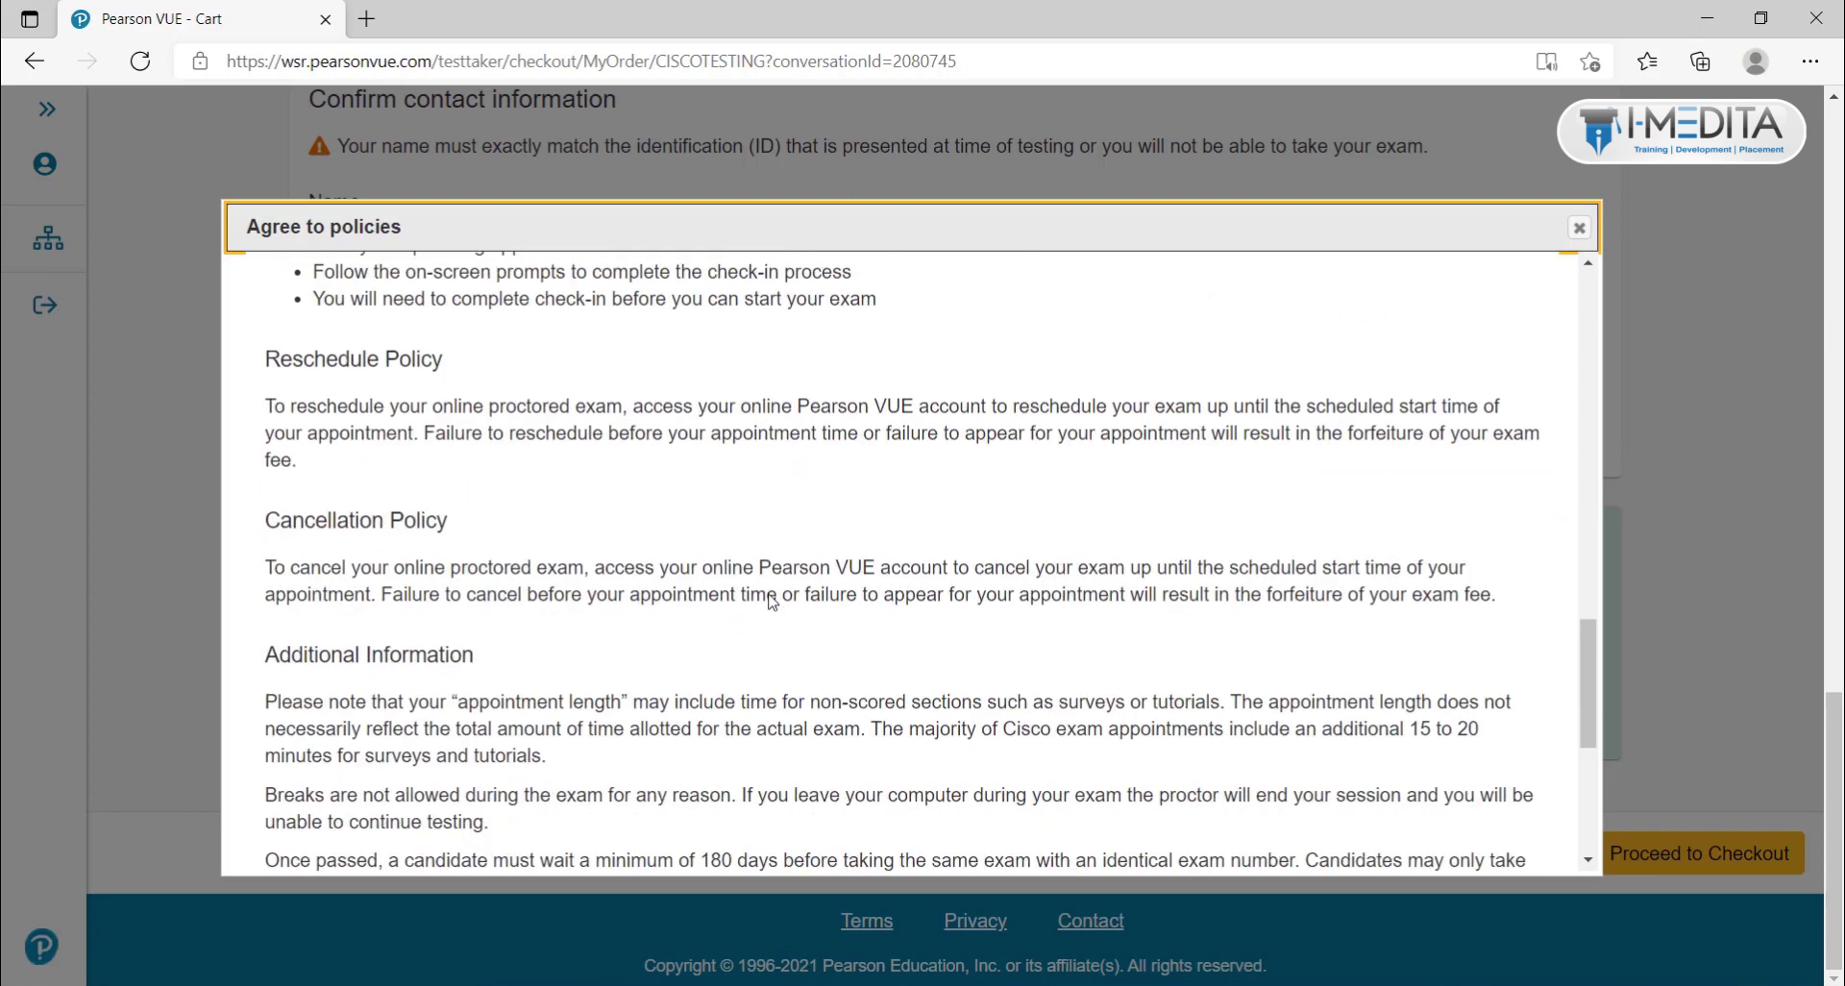
pyautogui.scroll(-5, 770, 601)
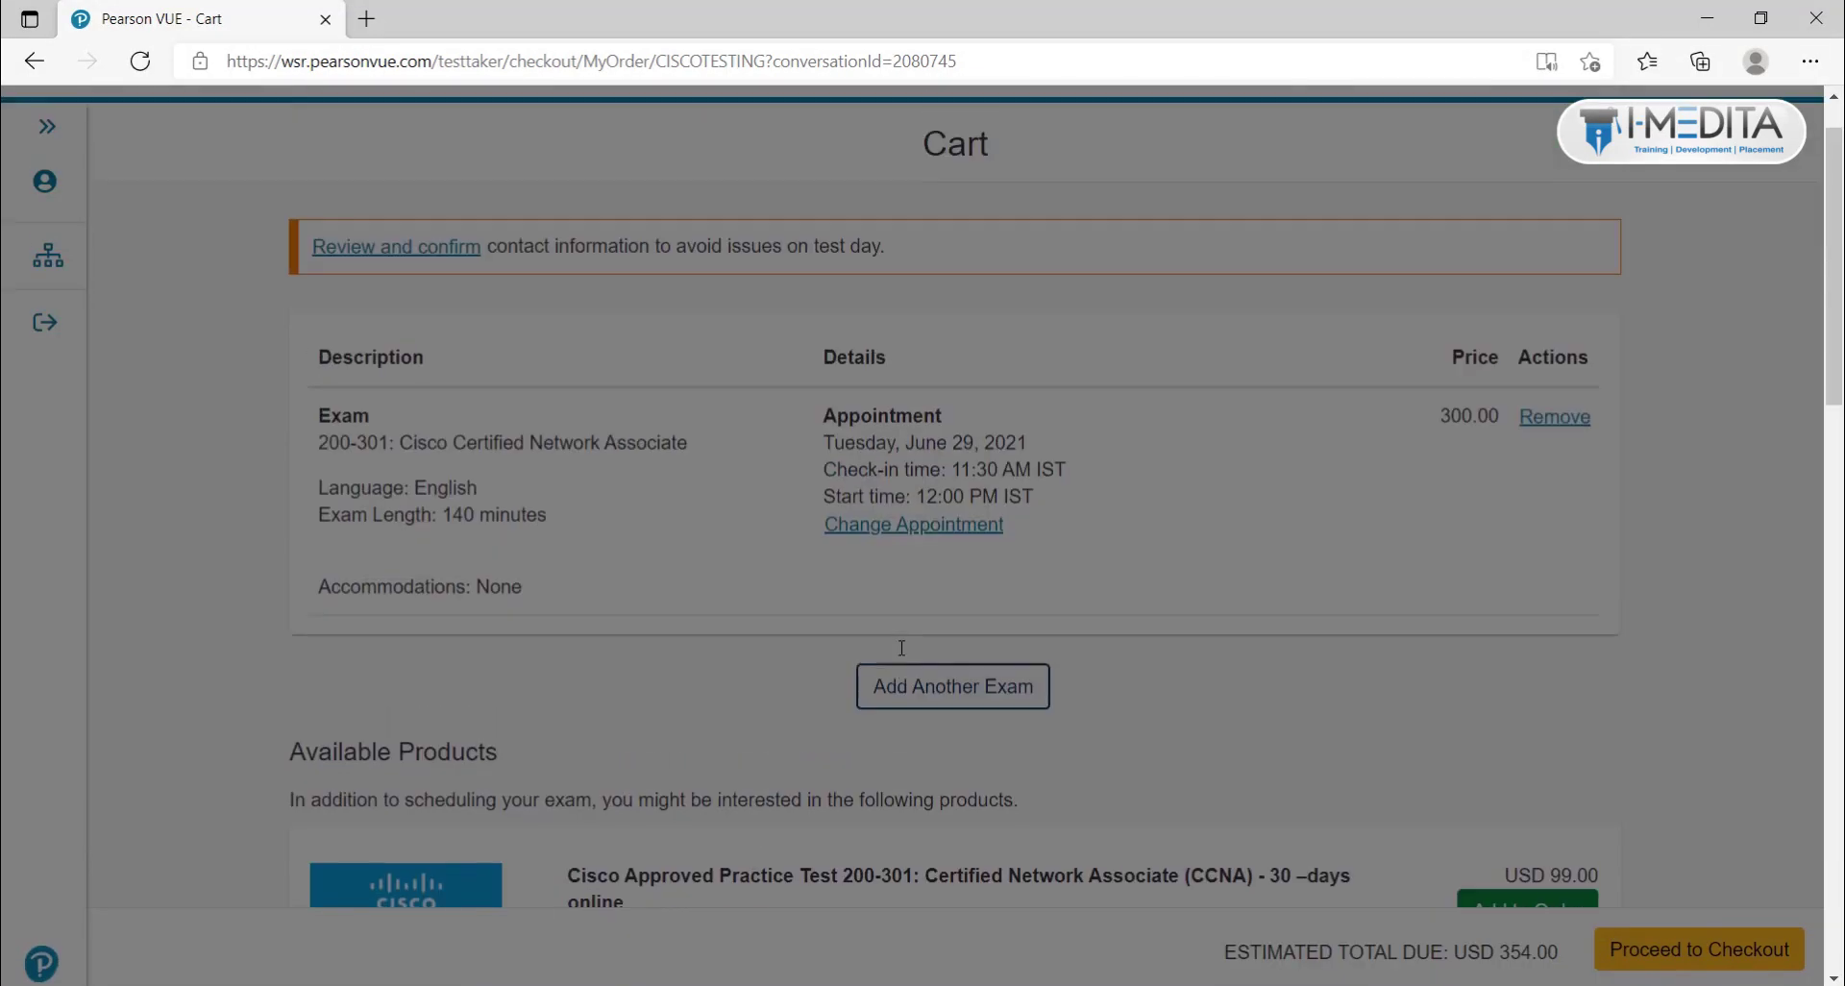
pyautogui.scroll(-10, 902, 647)
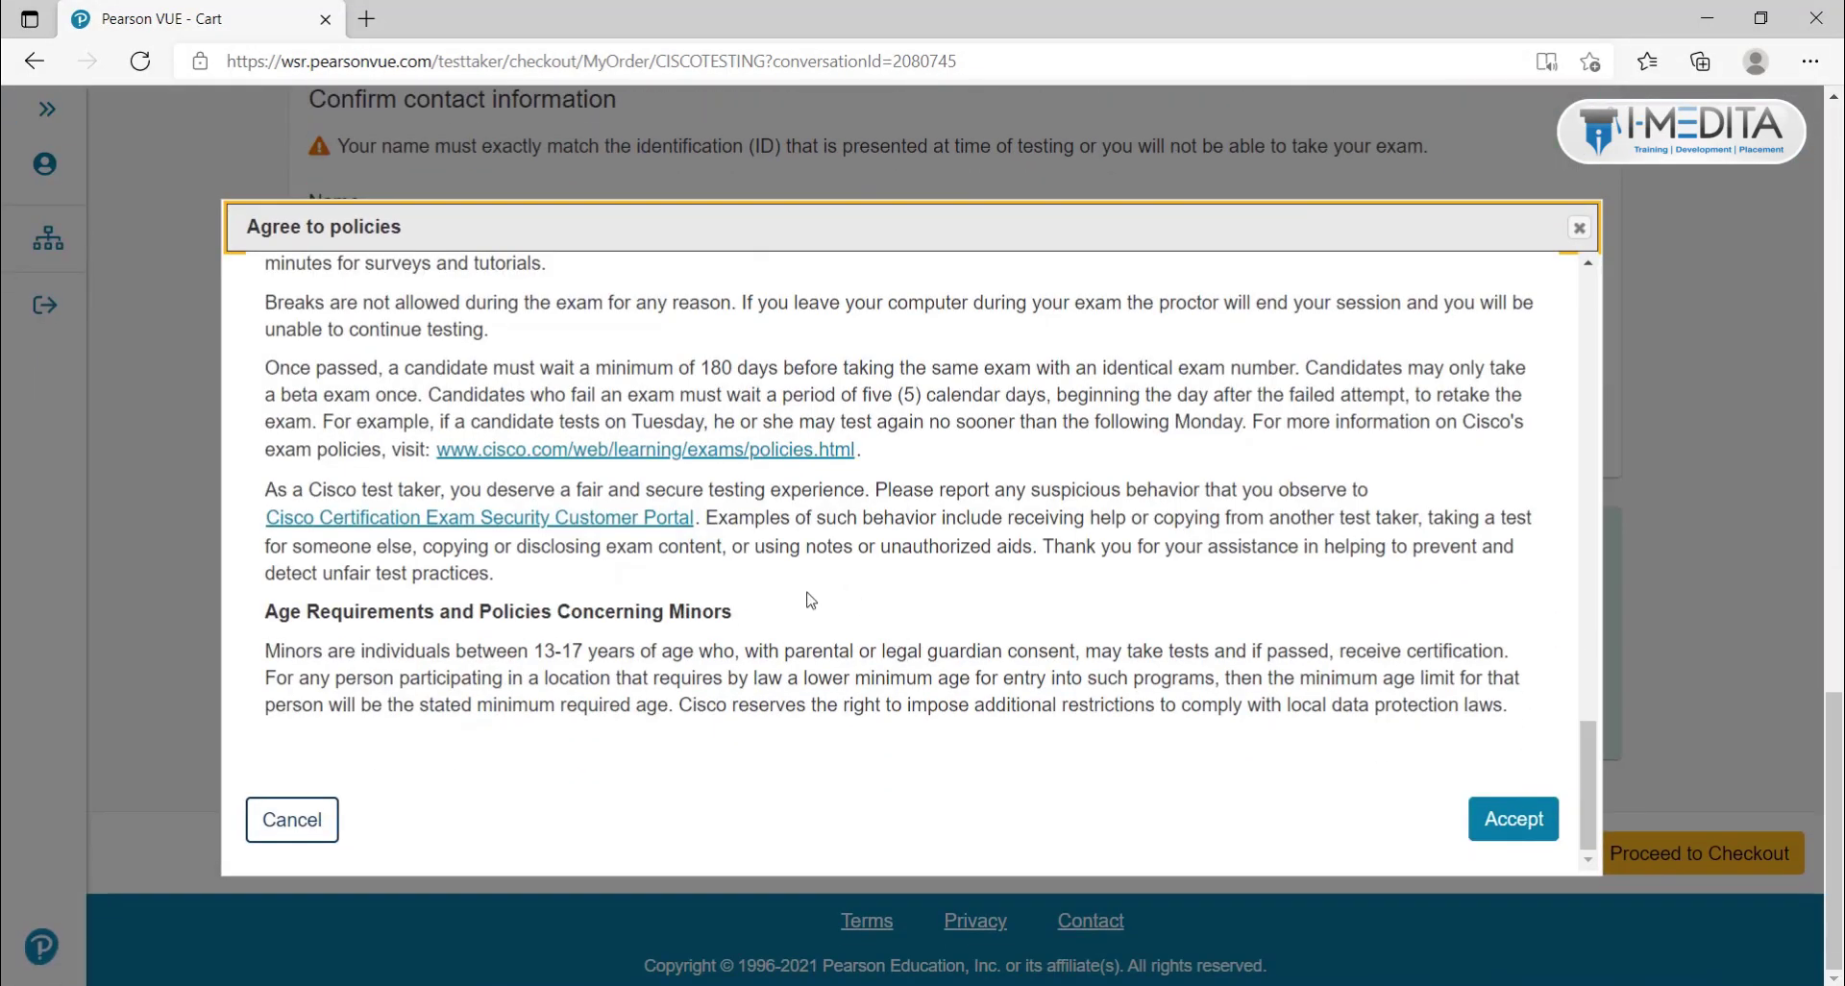
pyautogui.click(1530, 844)
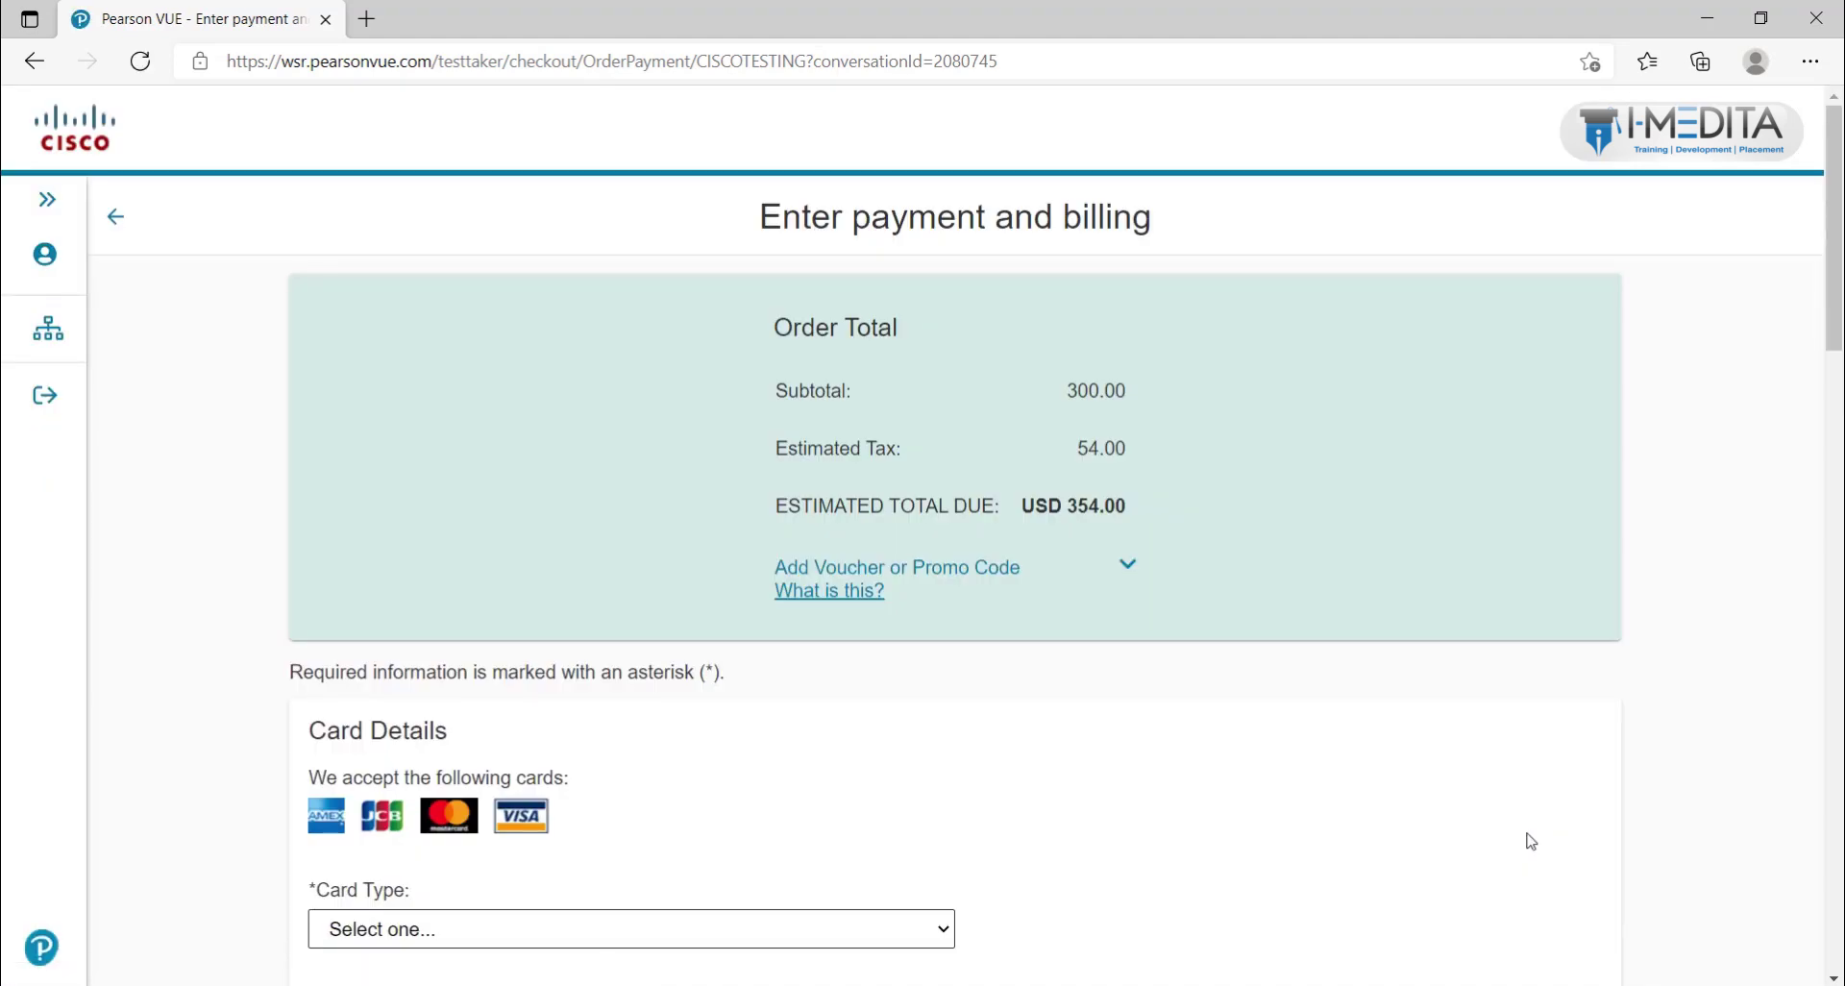
# Step: Expand the voucher or promo code field and review the prefilled card and Pune billing details
pyautogui.click(1131, 570)
pyautogui.click(980, 708)
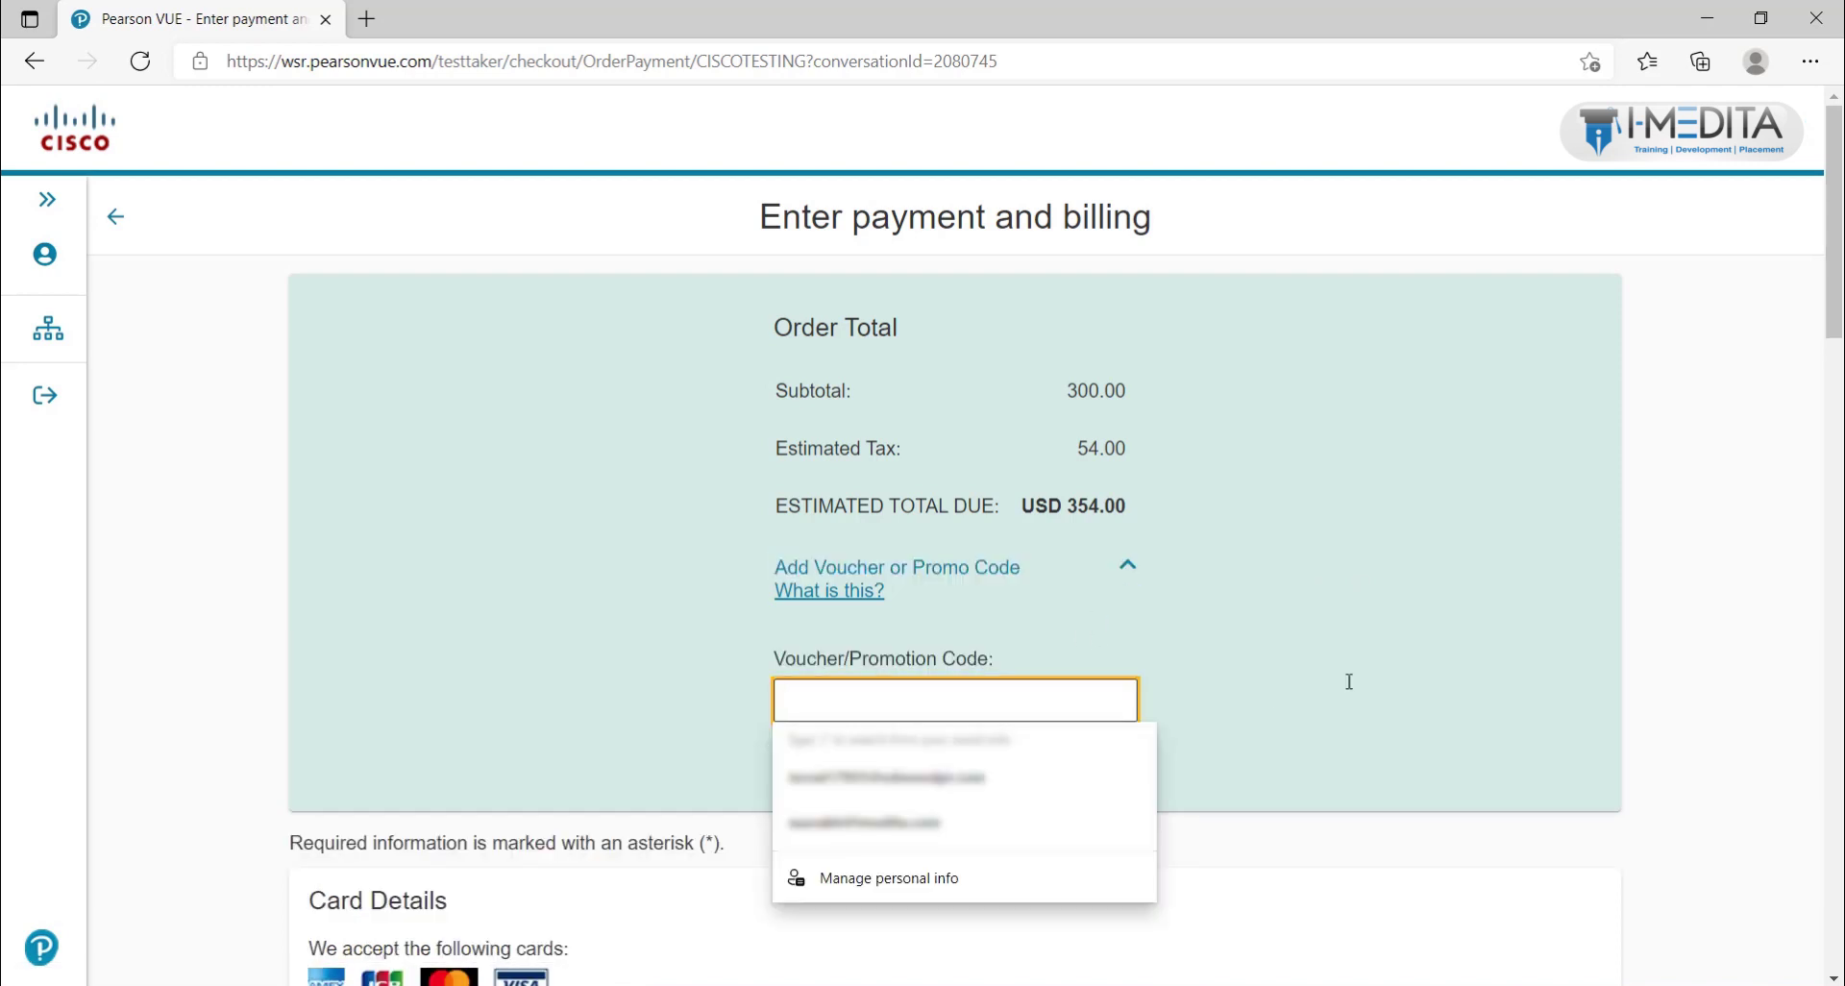
pyautogui.click(1457, 672)
pyautogui.scroll(-4, 1453, 669)
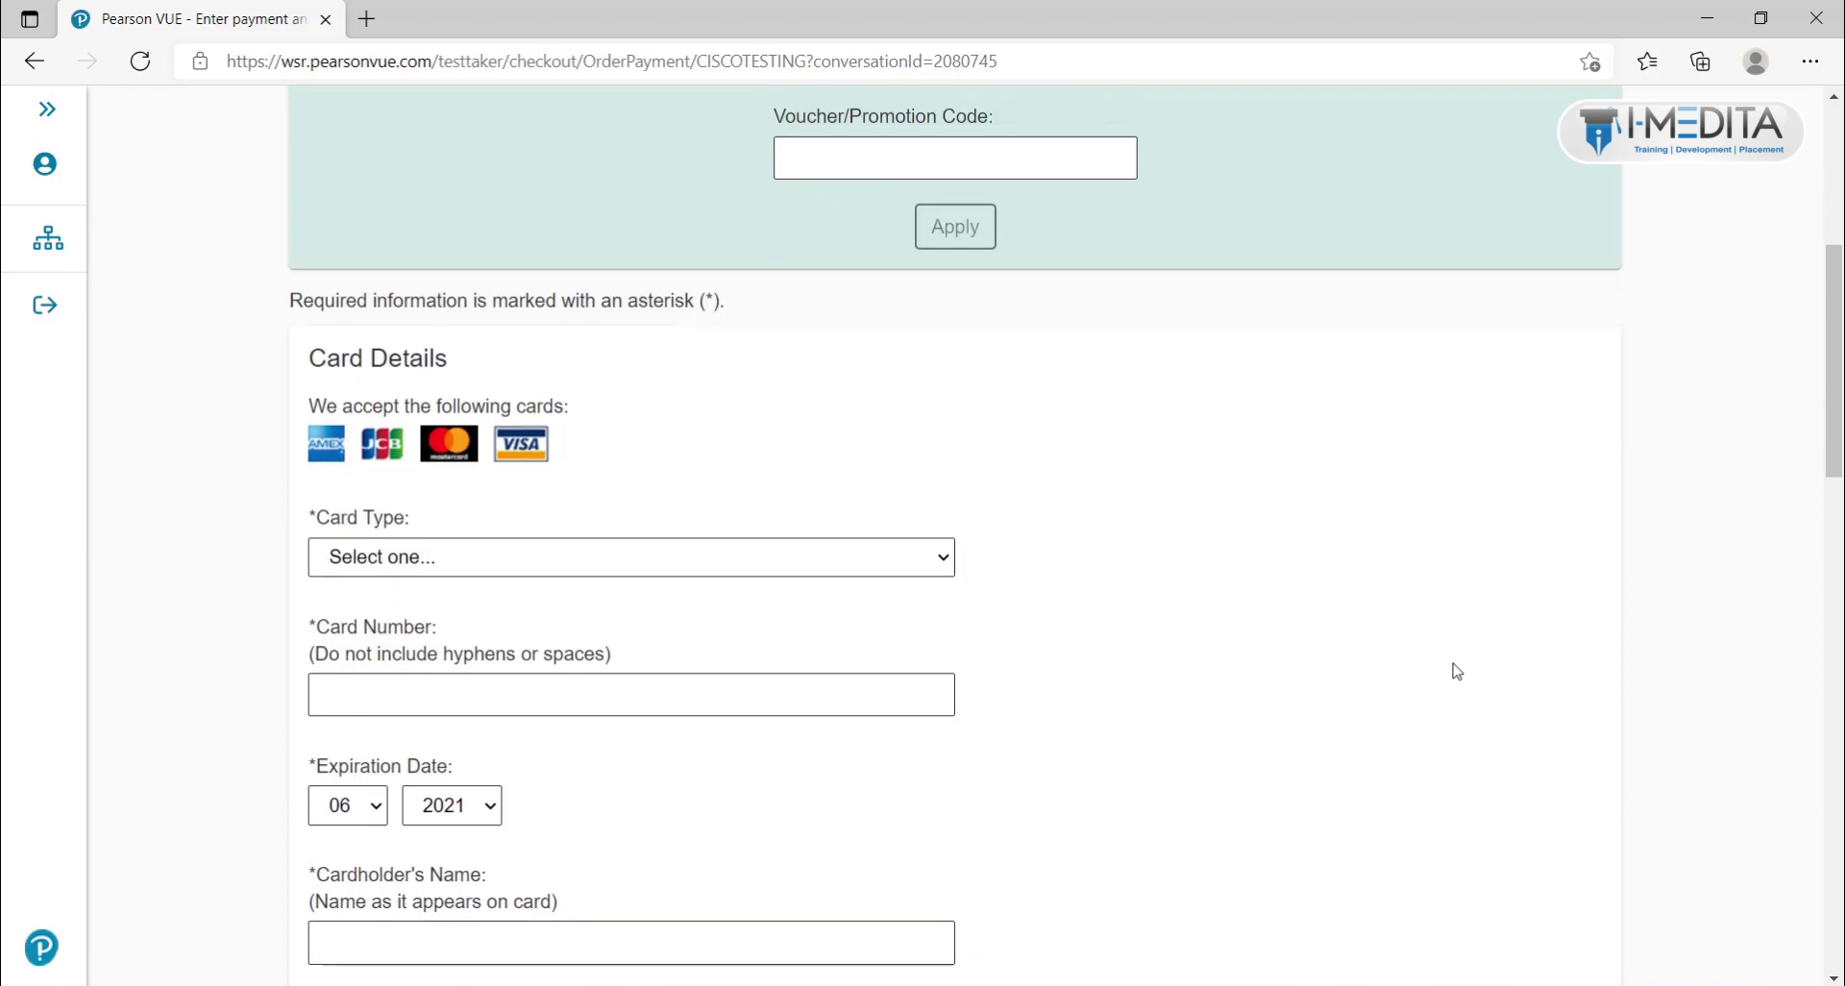
pyautogui.scroll(-1, 662, 538)
pyautogui.scroll(-3, 658, 521)
pyautogui.scroll(-6, 658, 521)
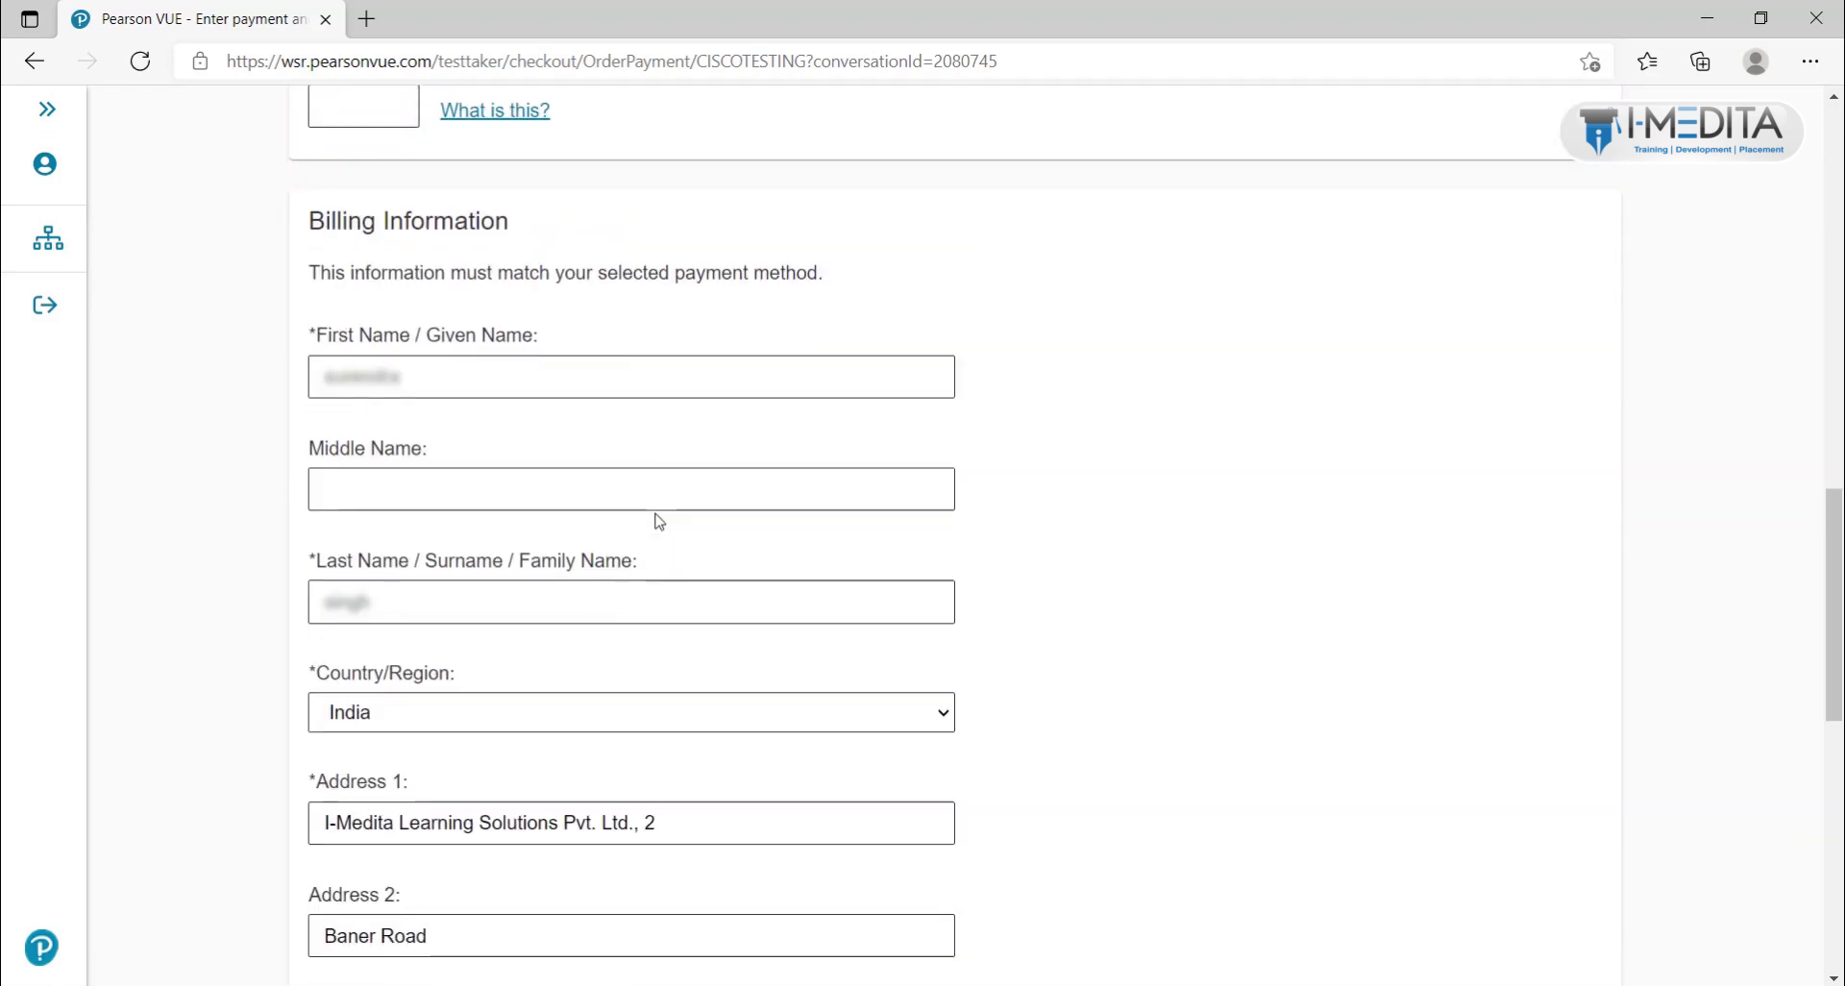
pyautogui.scroll(-10, 658, 521)
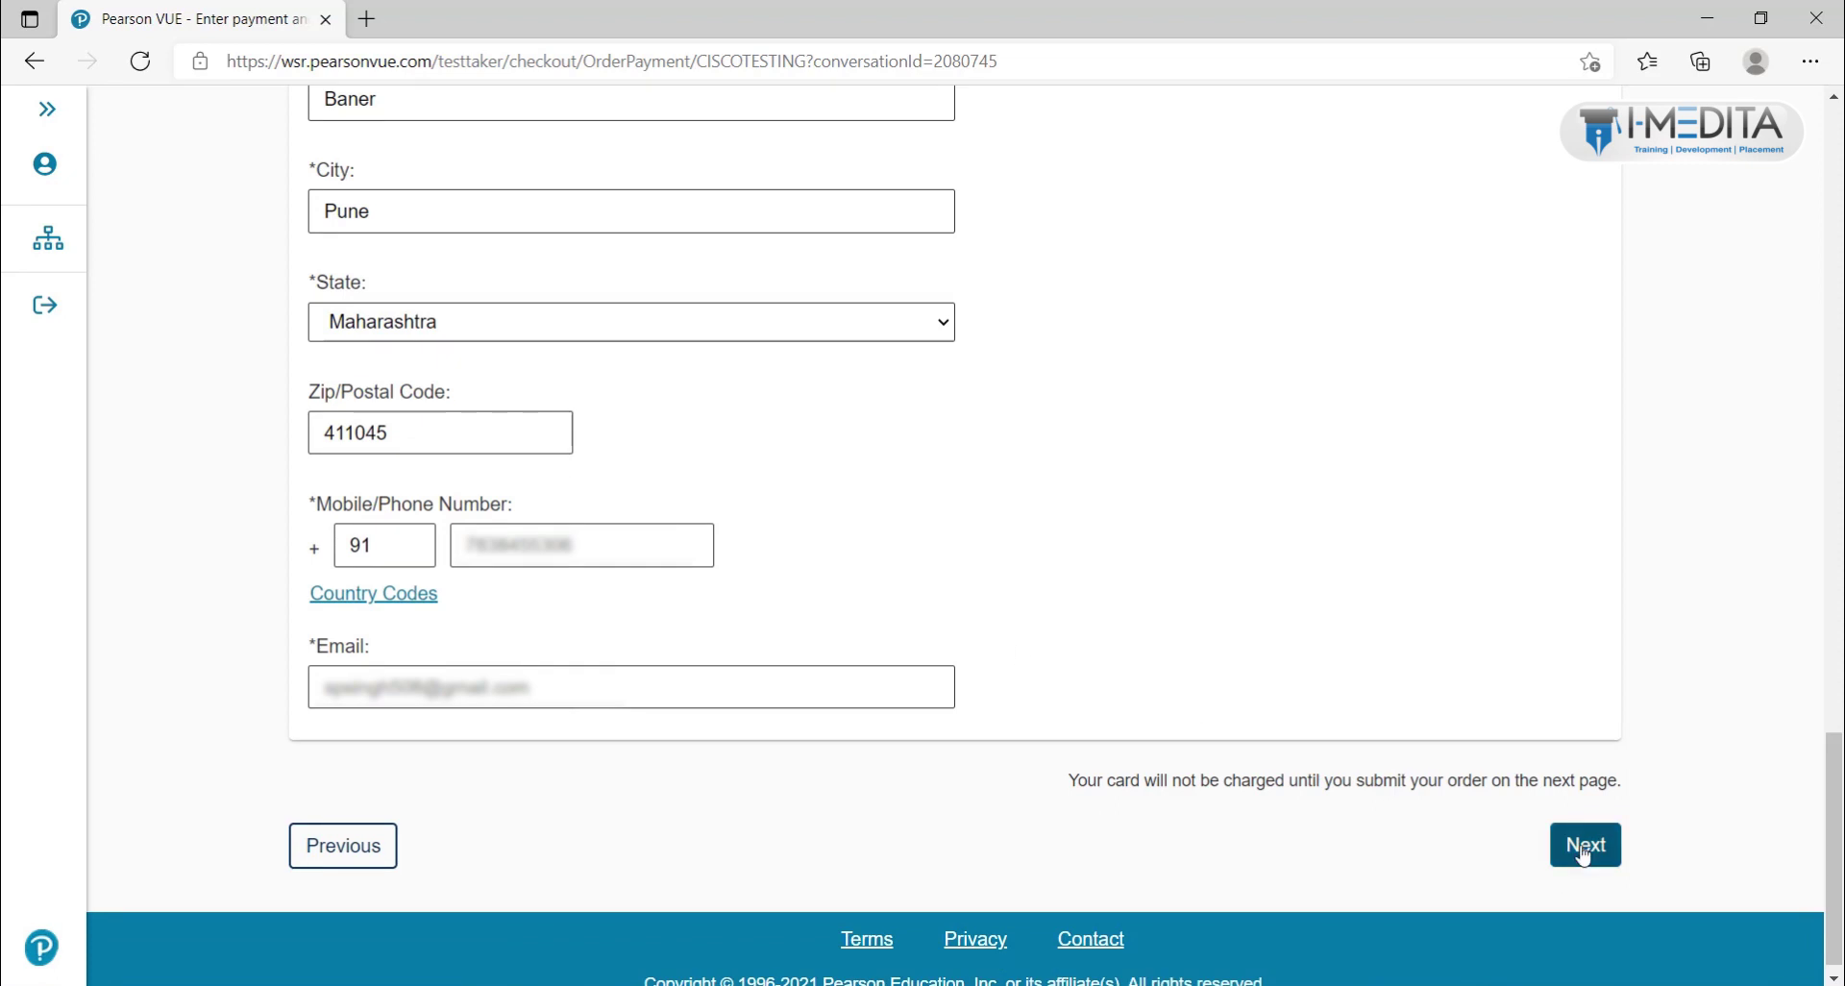
pyautogui.scroll(20, 1395, 751)
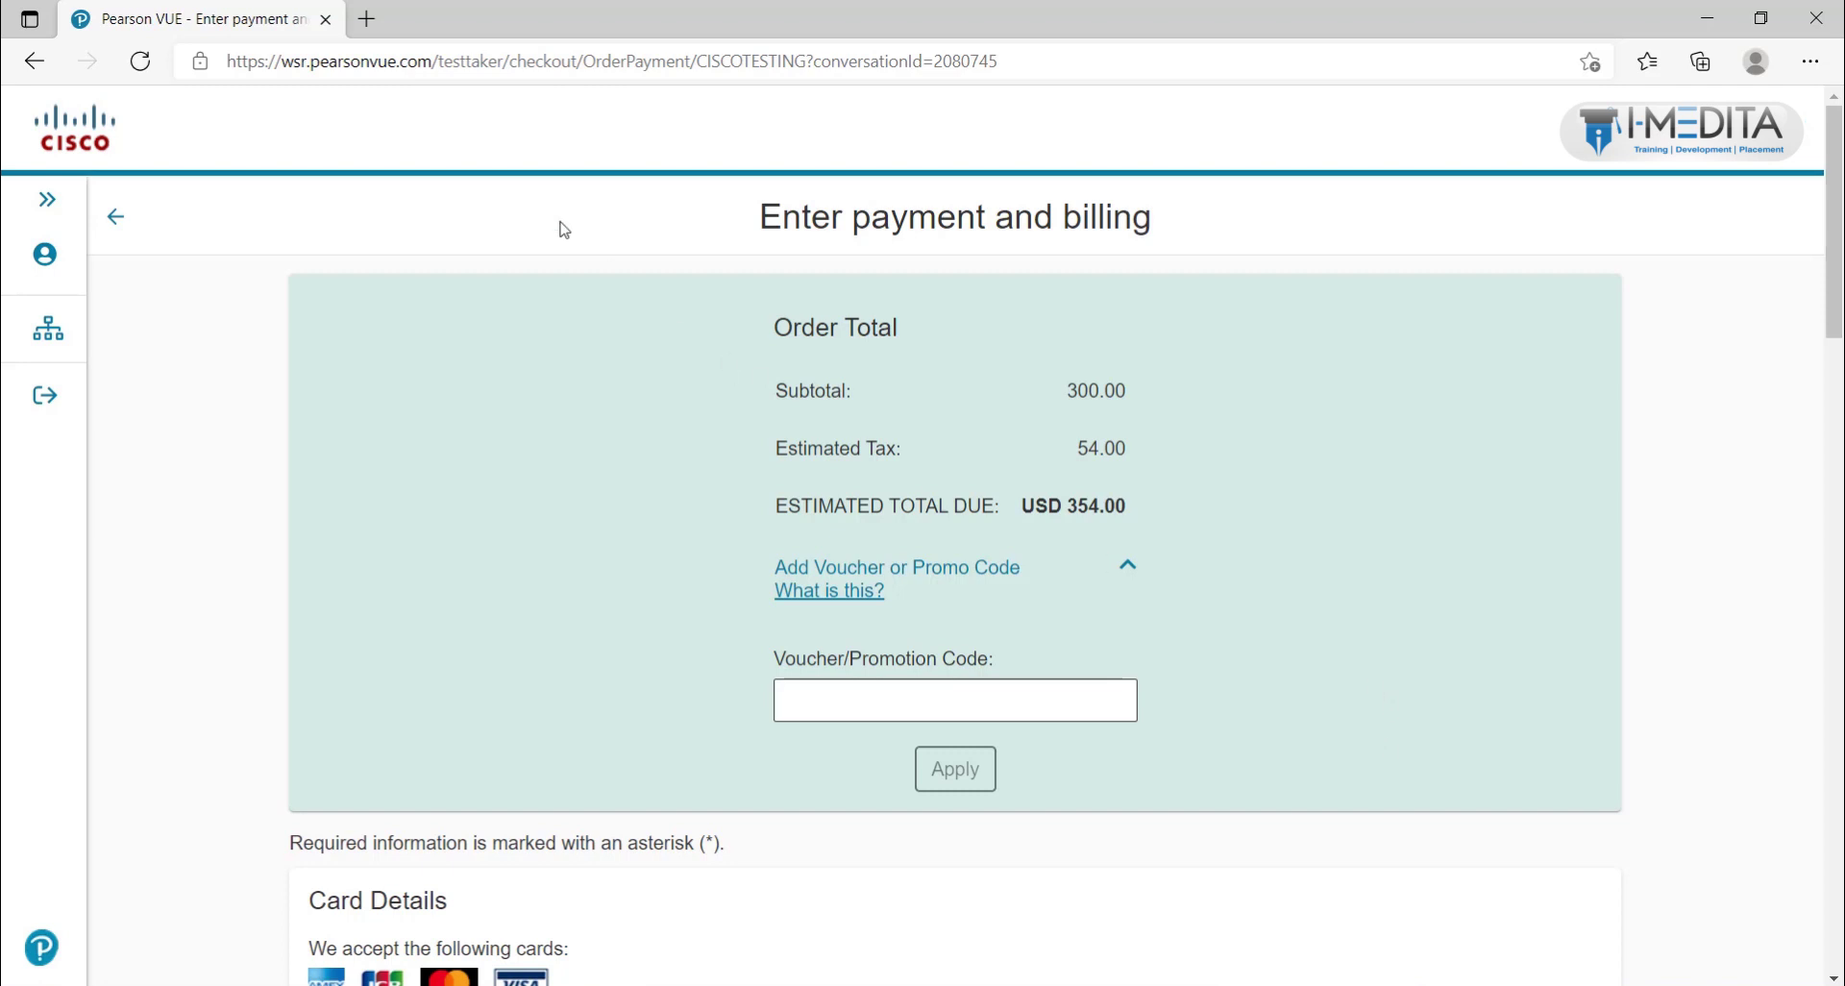
pyautogui.click(379, 27)
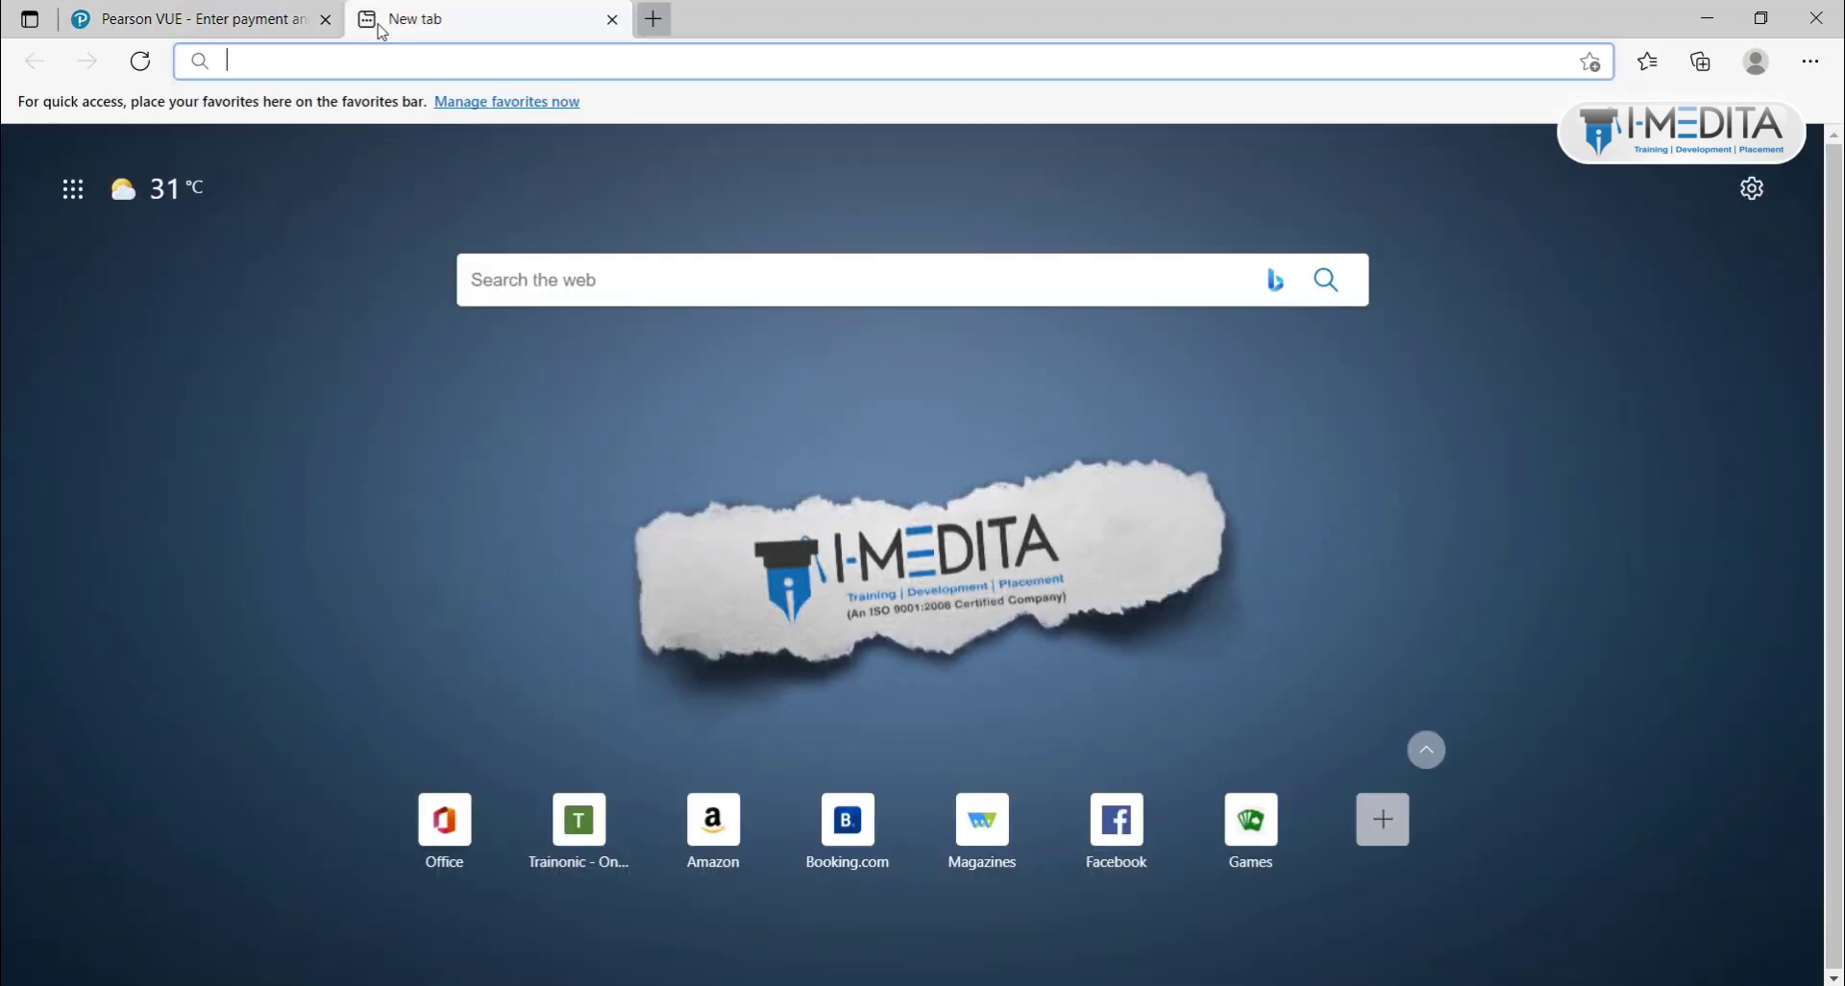
pyautogui.write('www.tra')
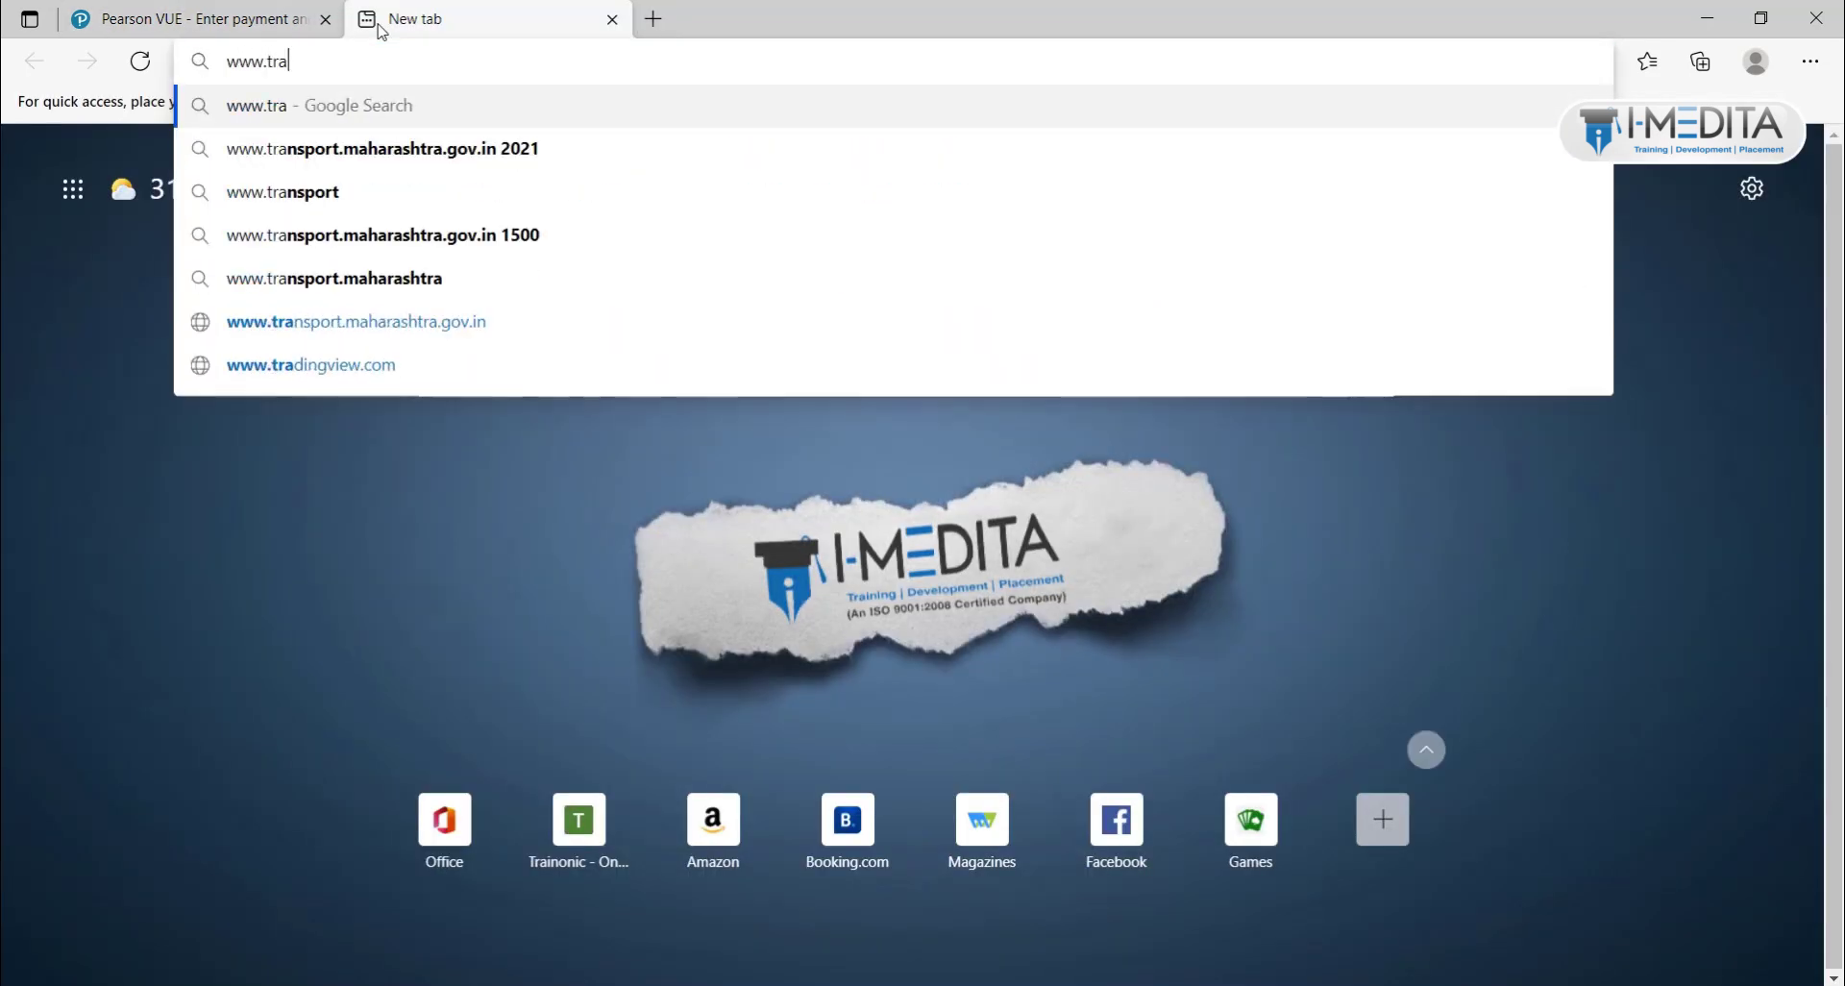
pyautogui.write('inonic.com')
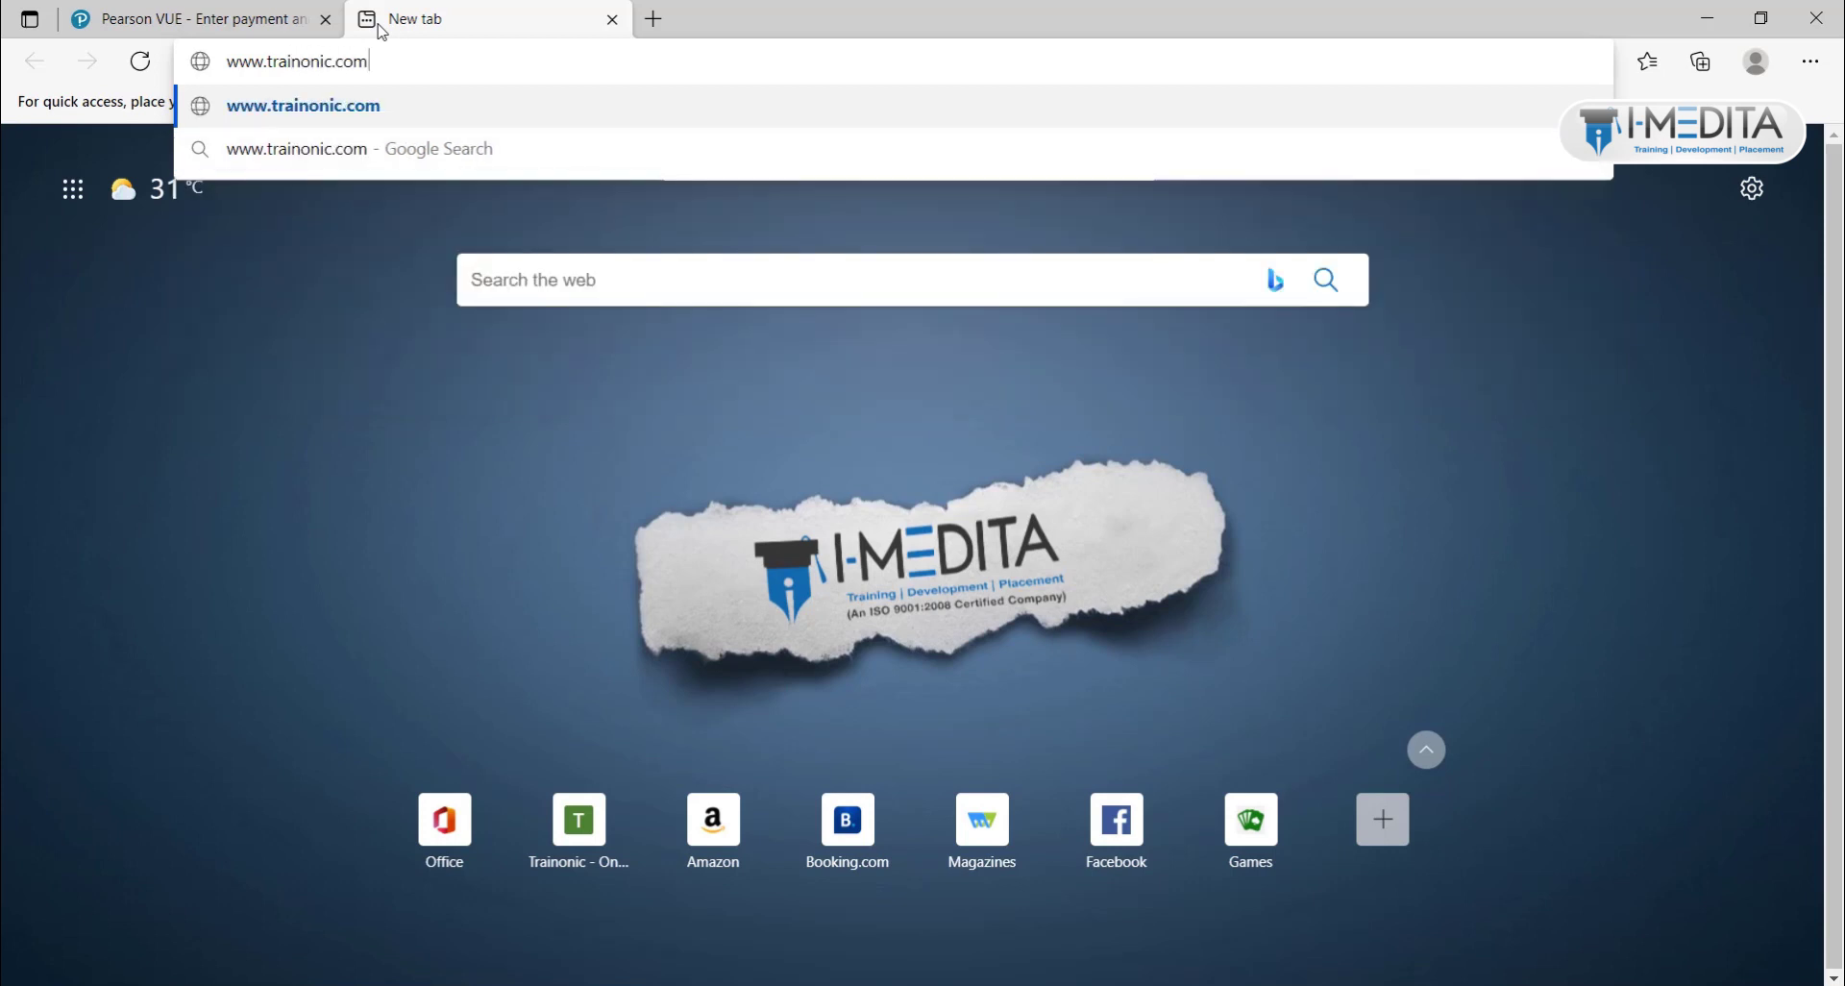
pyautogui.press('Return')
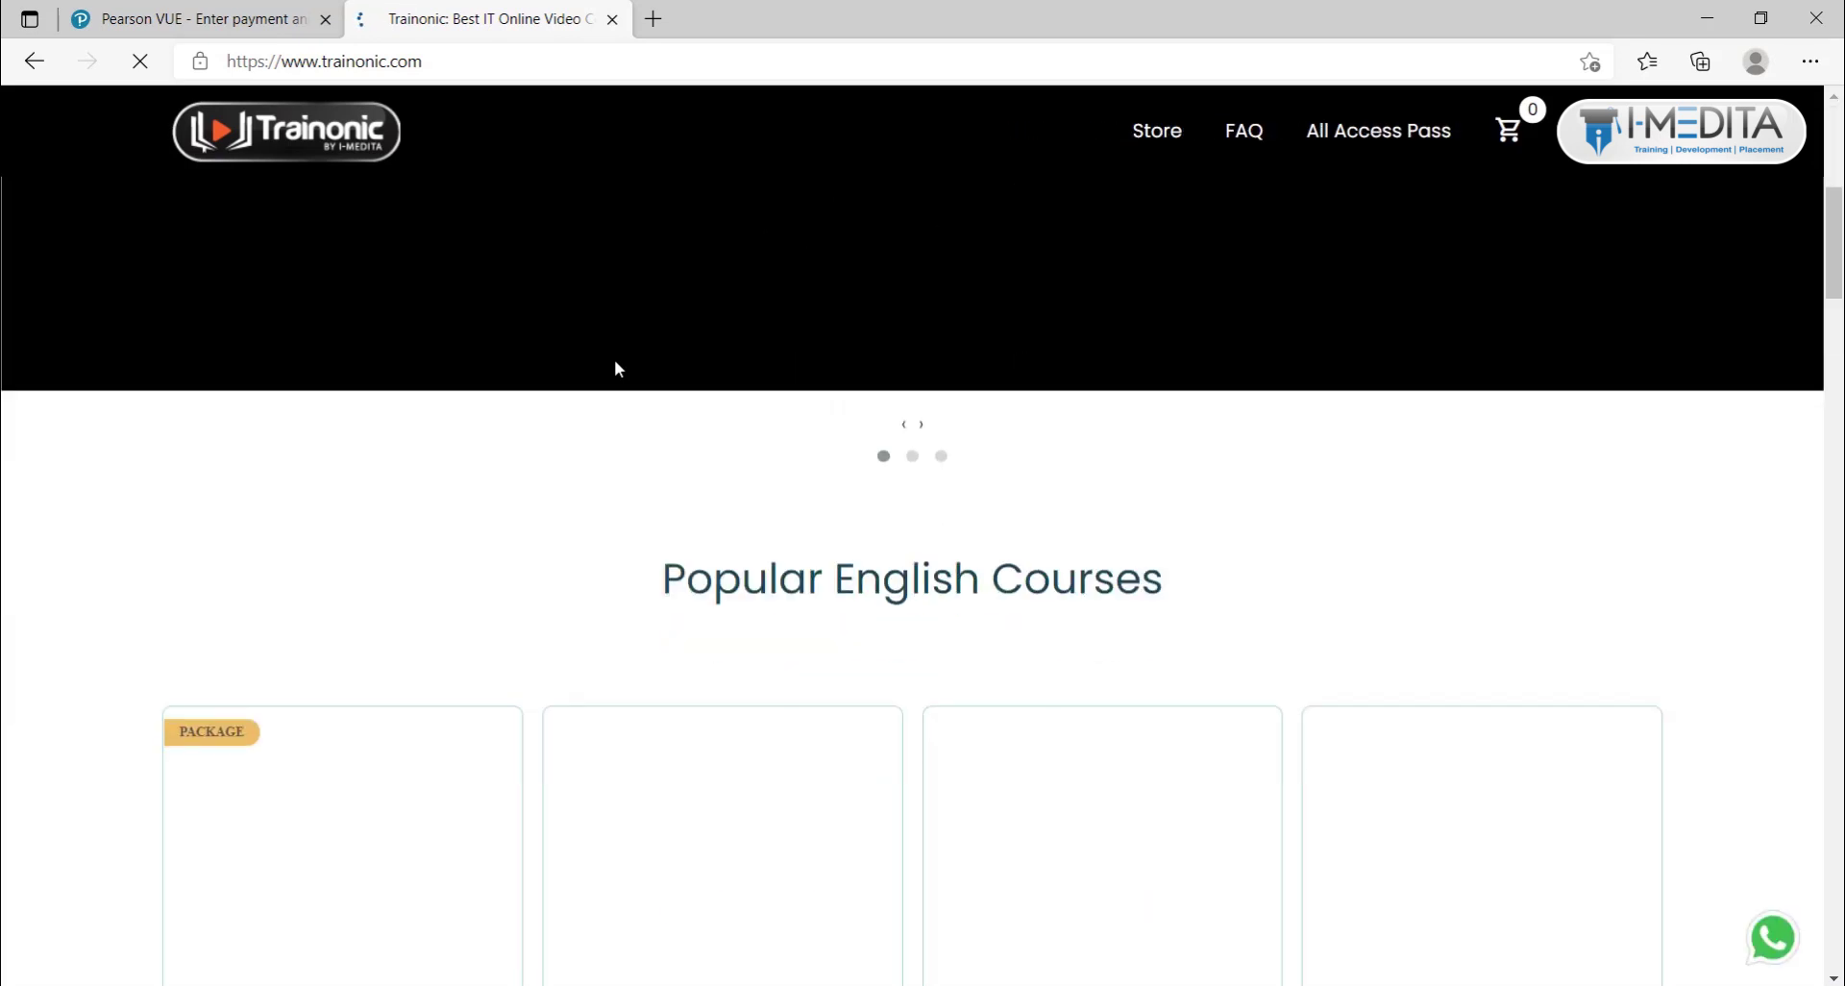
pyautogui.scroll(-10, 917, 576)
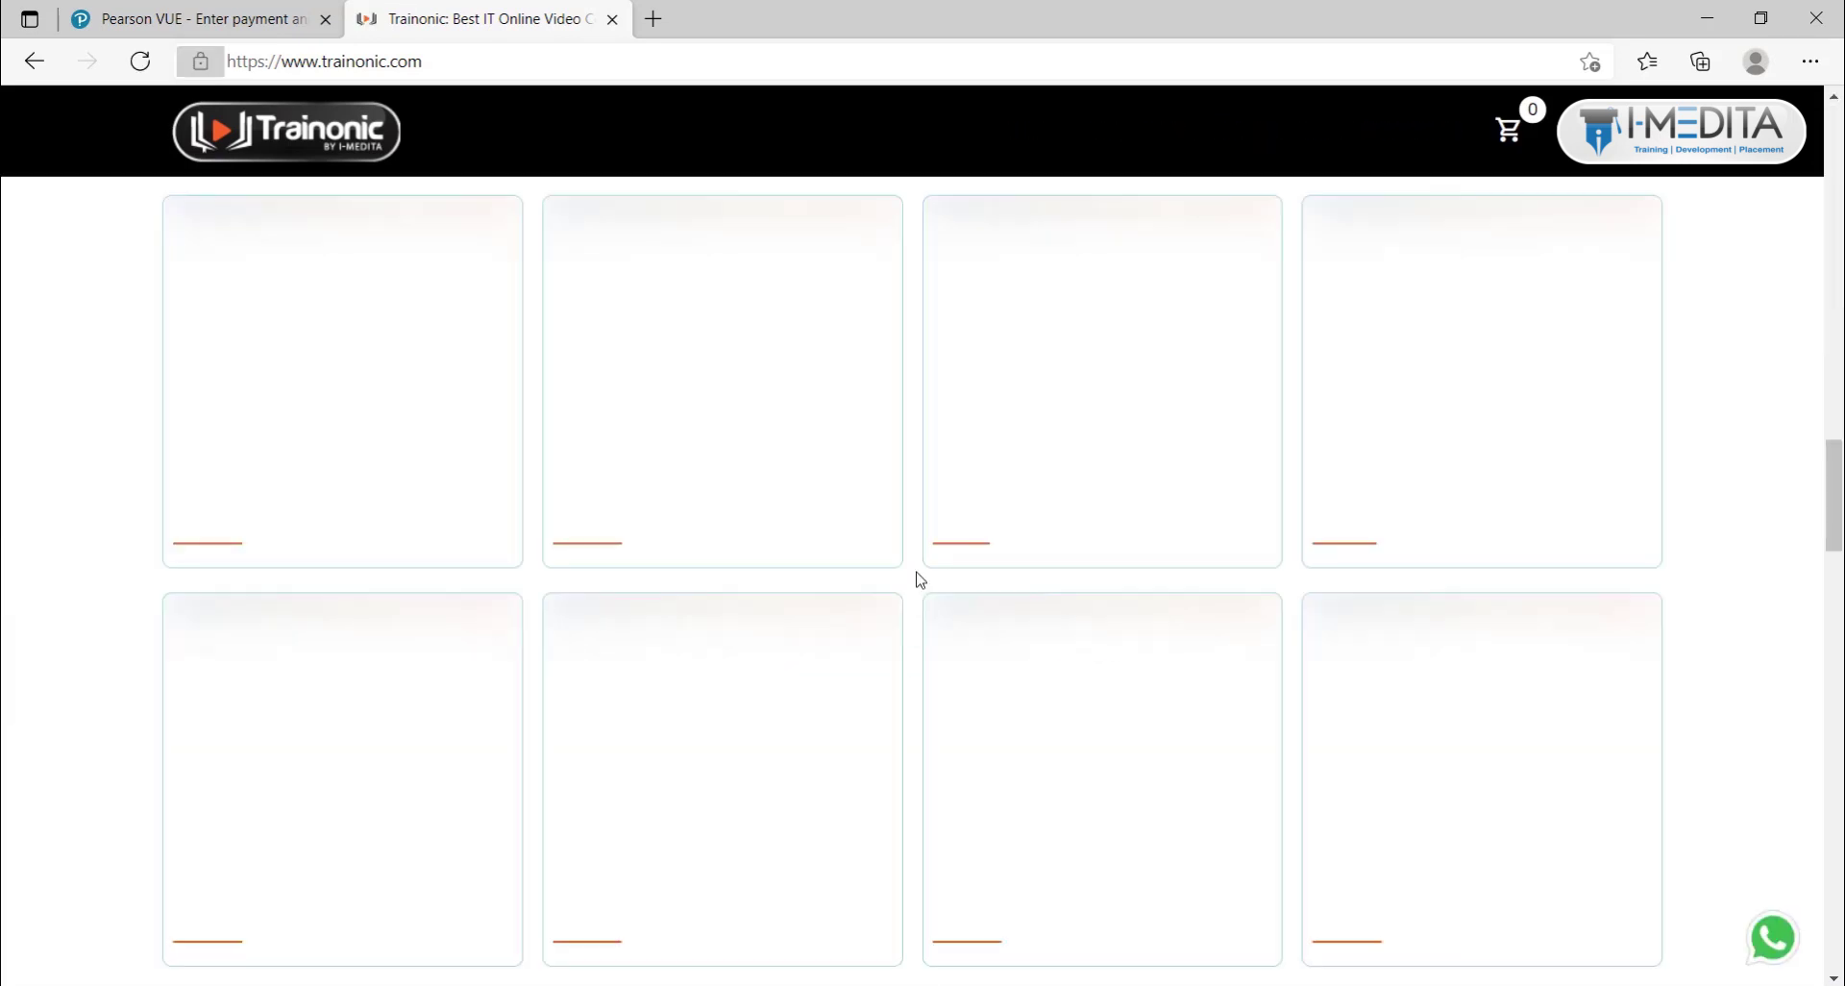
pyautogui.scroll(10, 917, 577)
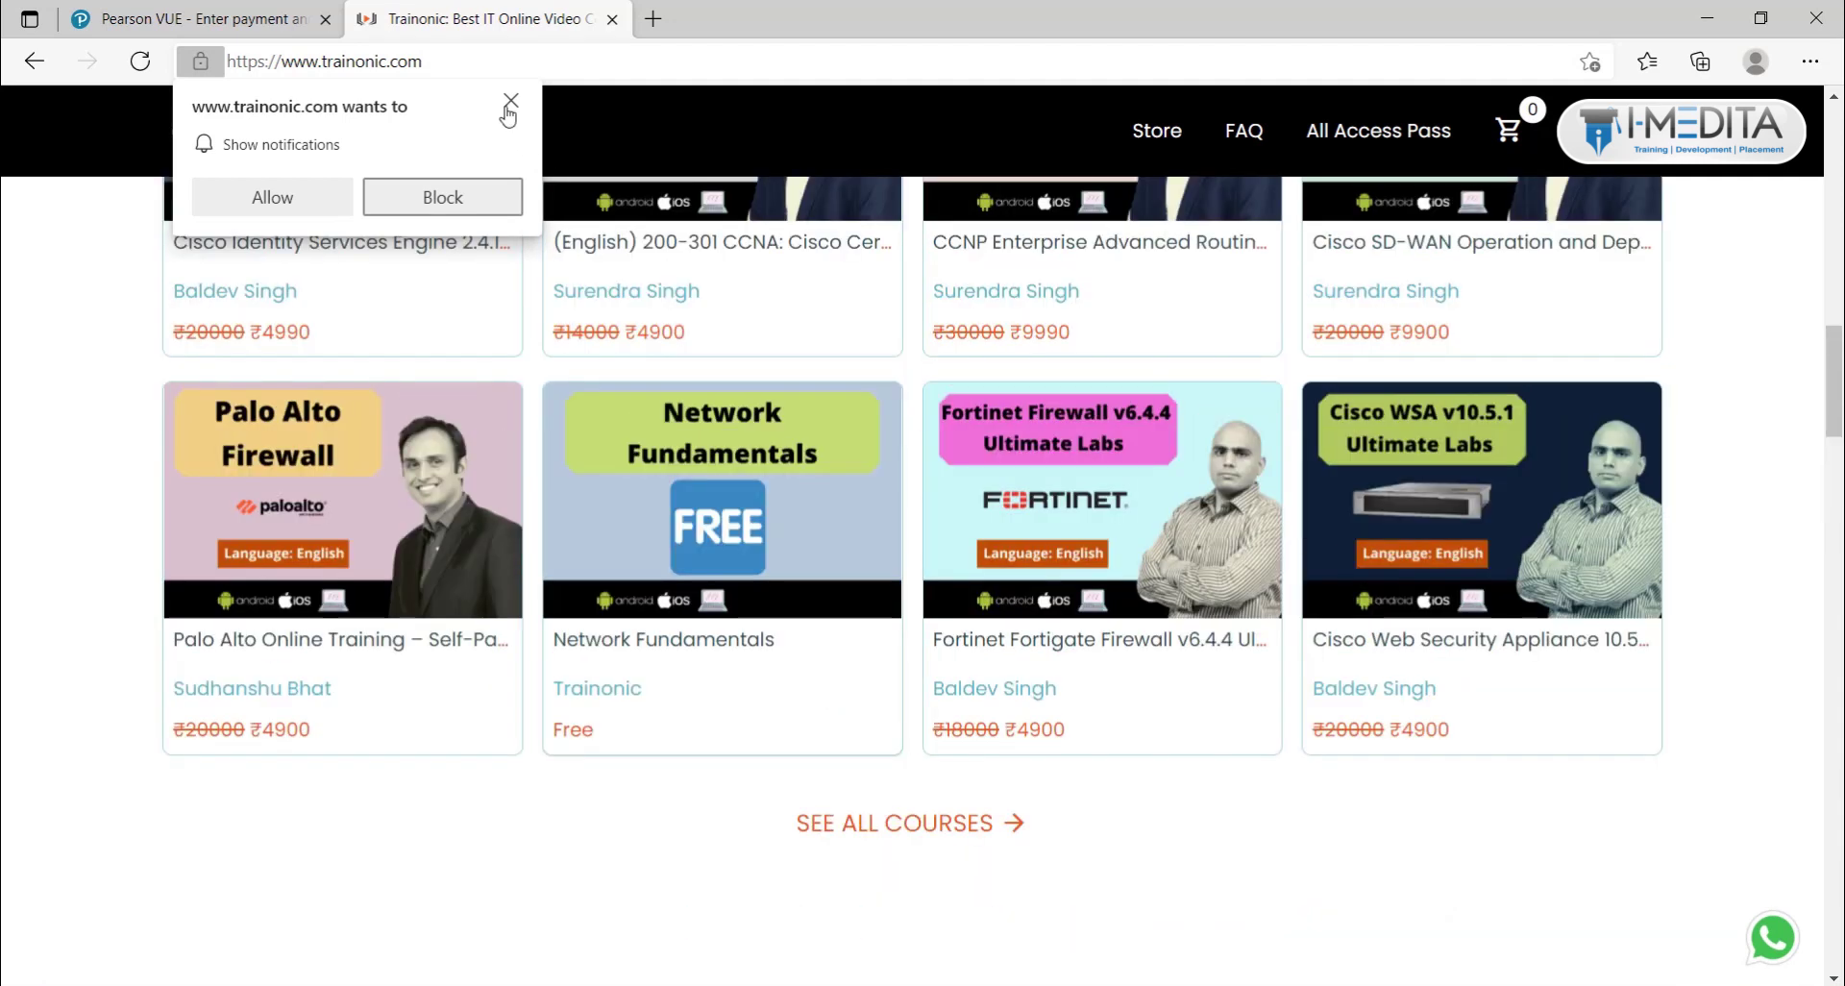
# Step: Go to the Trainonic Store, dismiss the notification prompt, and open the free Network Fundamentals course
pyautogui.click(1156, 133)
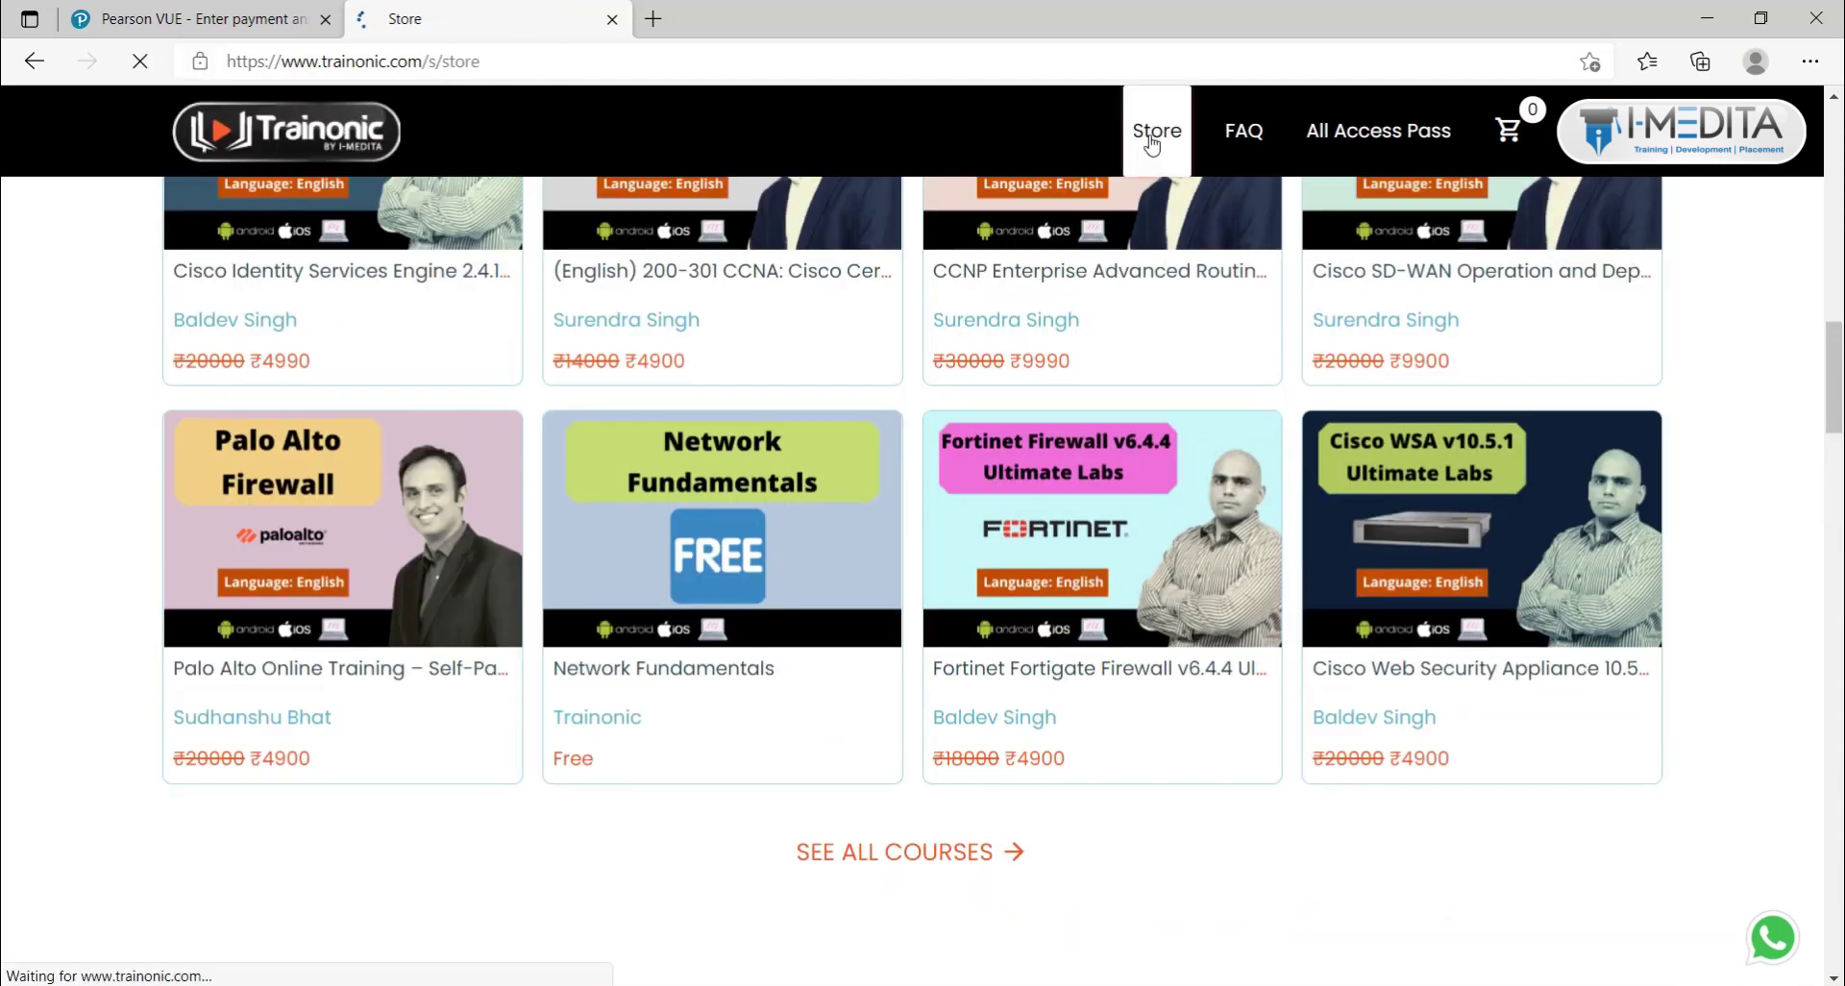
pyautogui.scroll(-15, 931, 679)
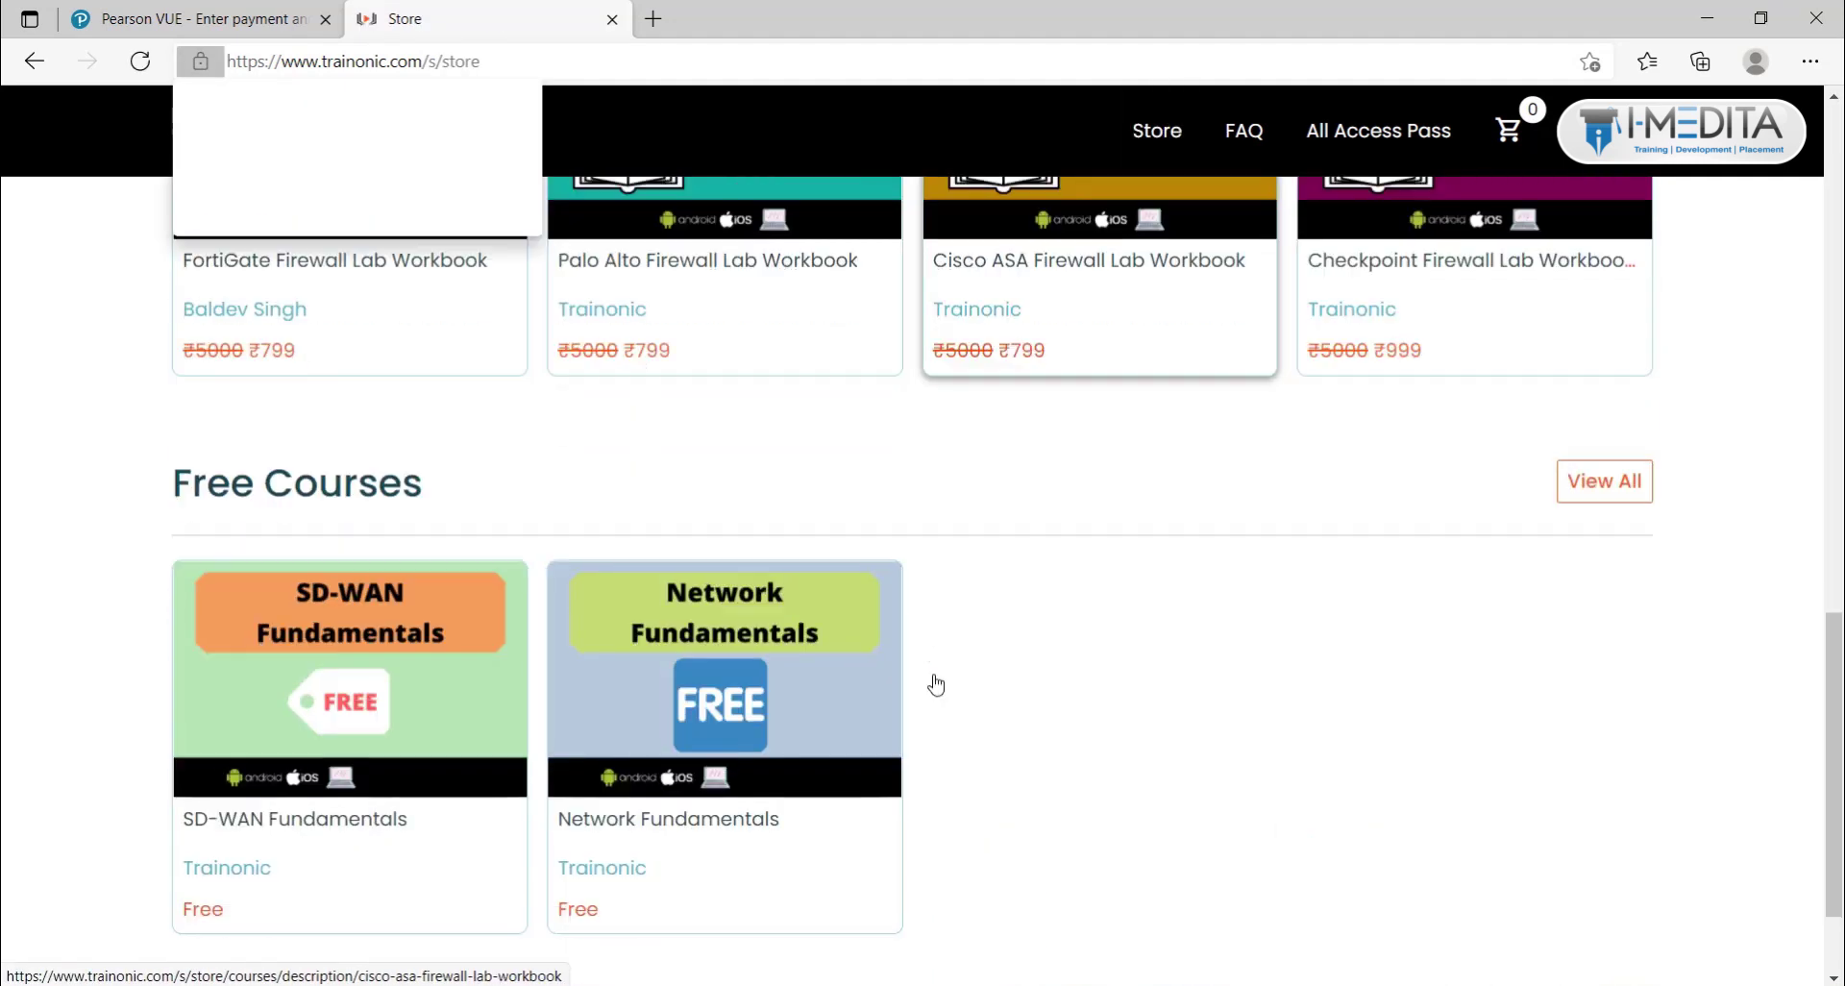
pyautogui.click(511, 101)
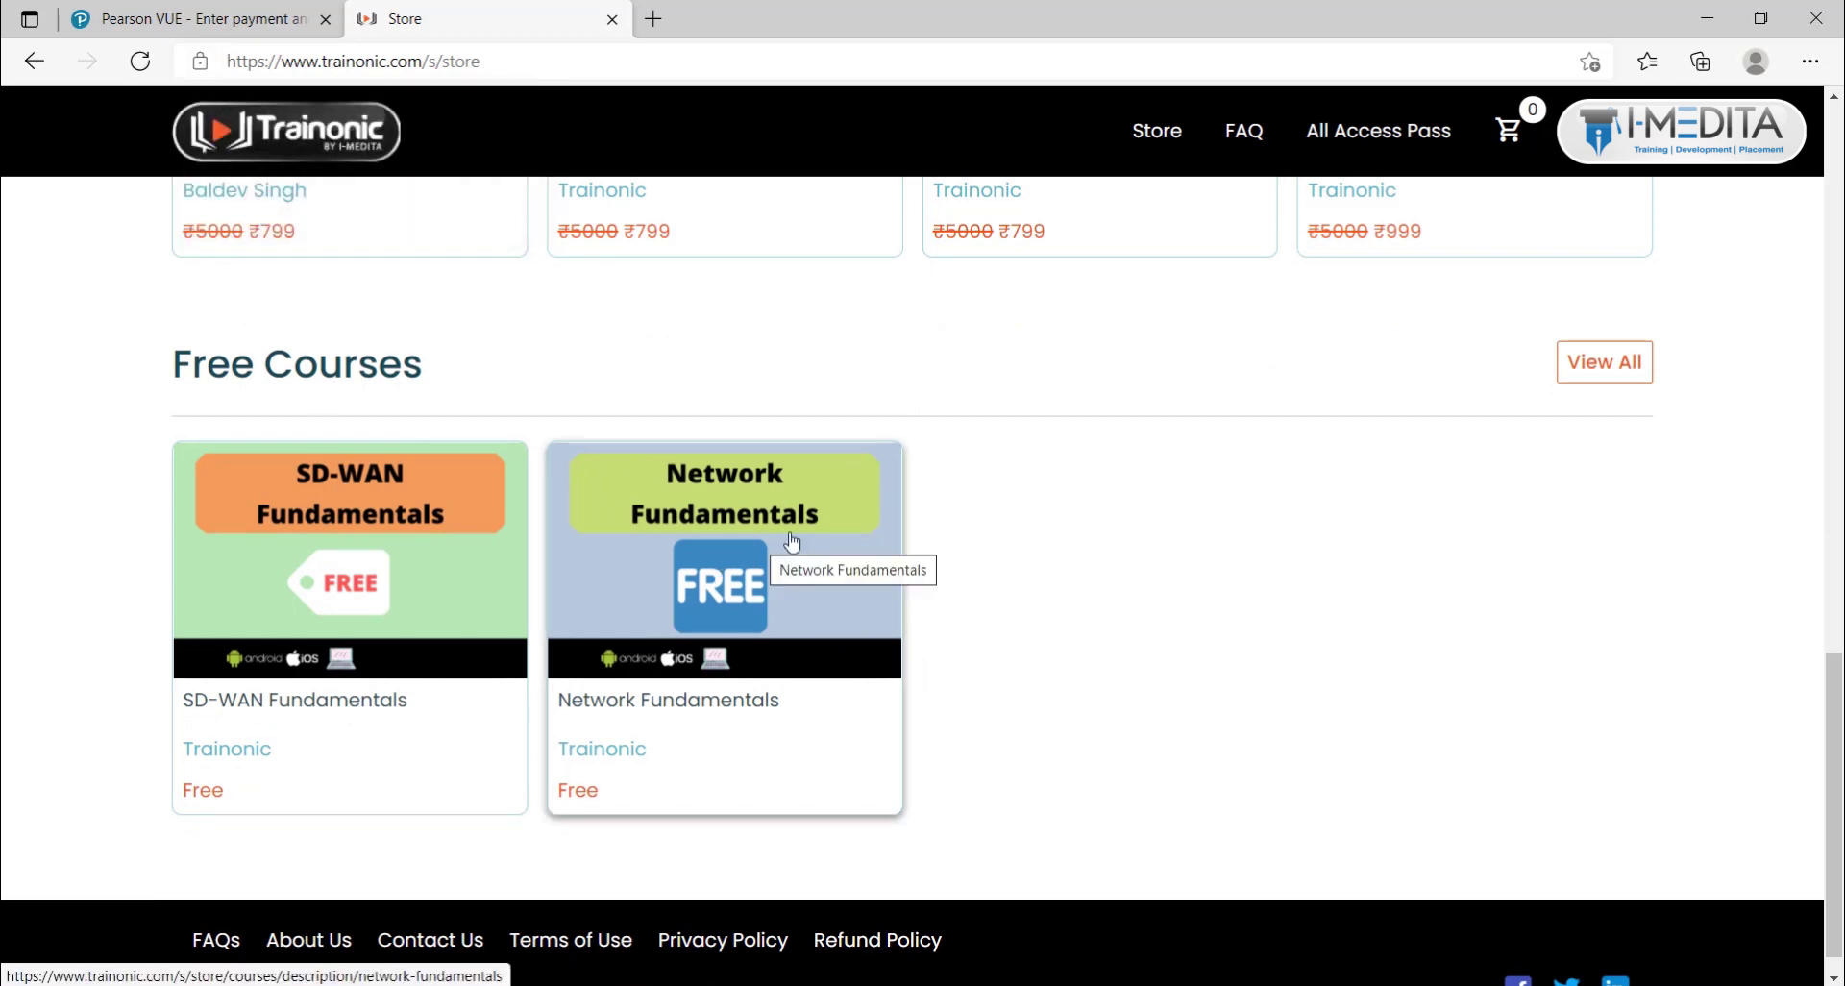
pyautogui.click(807, 598)
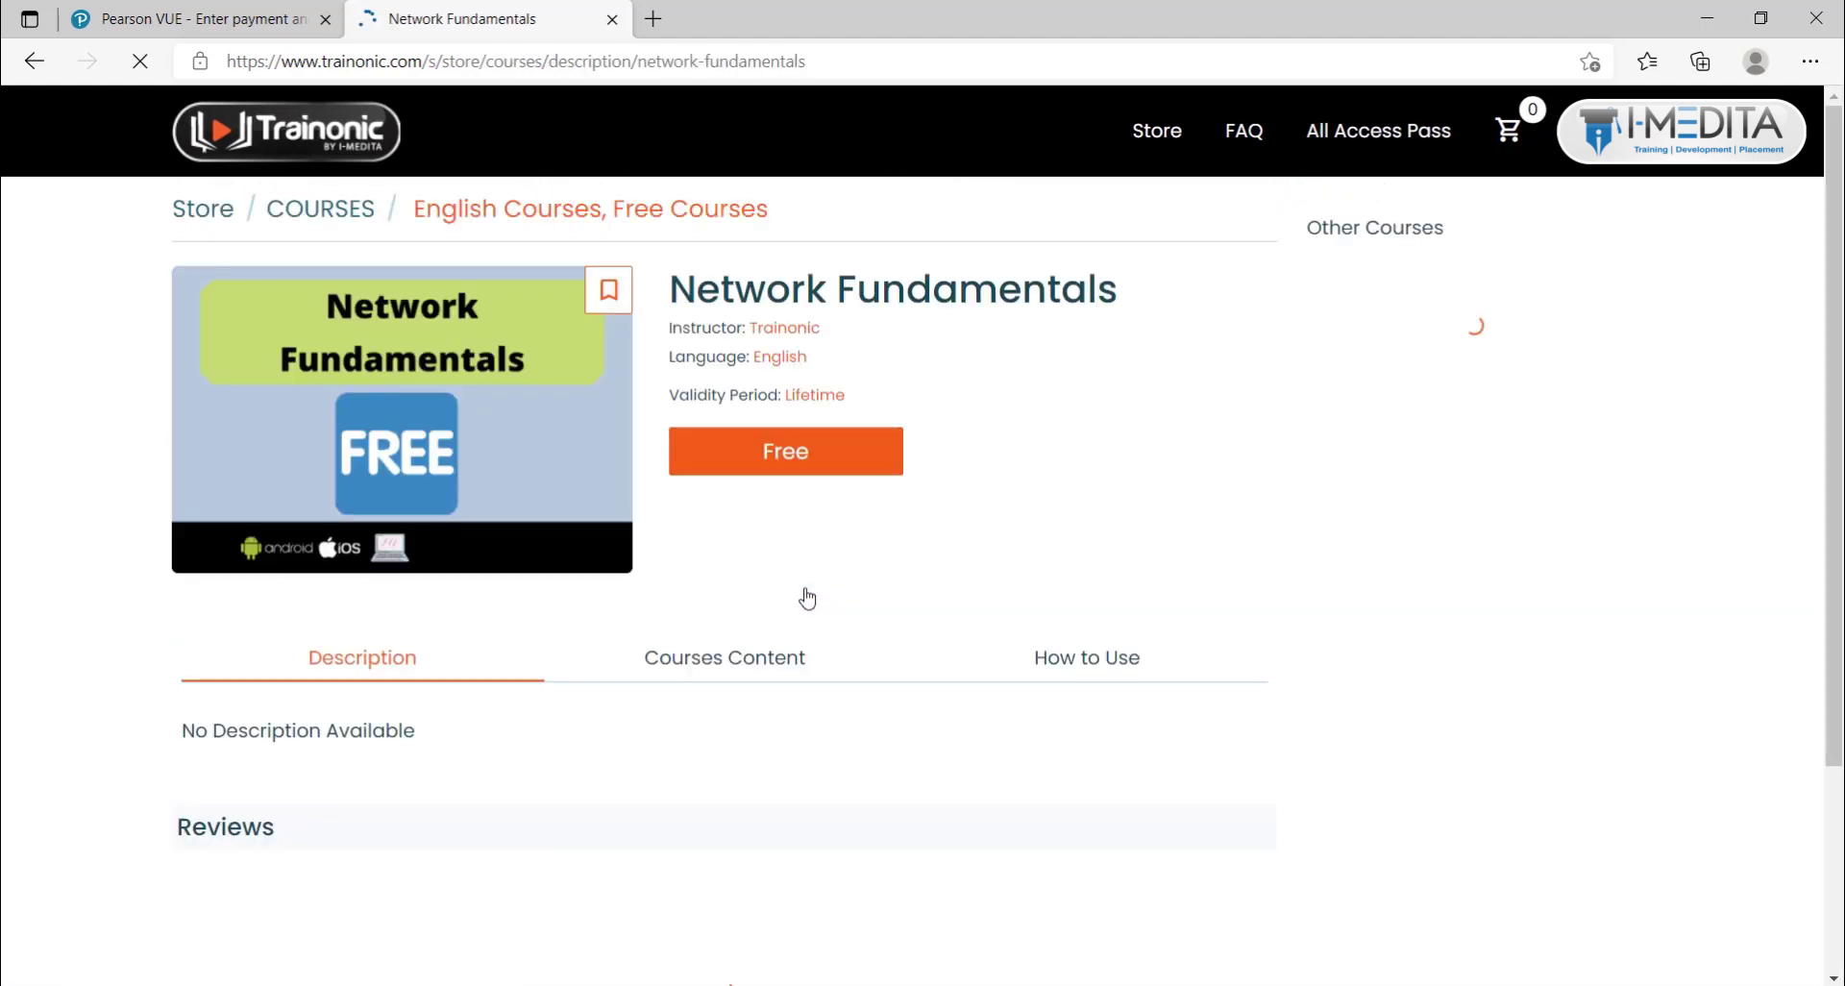
# Step: Browse the Networking Basics and IP Addressing lessons, then go back to Pearson VUE payment and billing
pyautogui.scroll(-2, 815, 601)
pyautogui.click(758, 540)
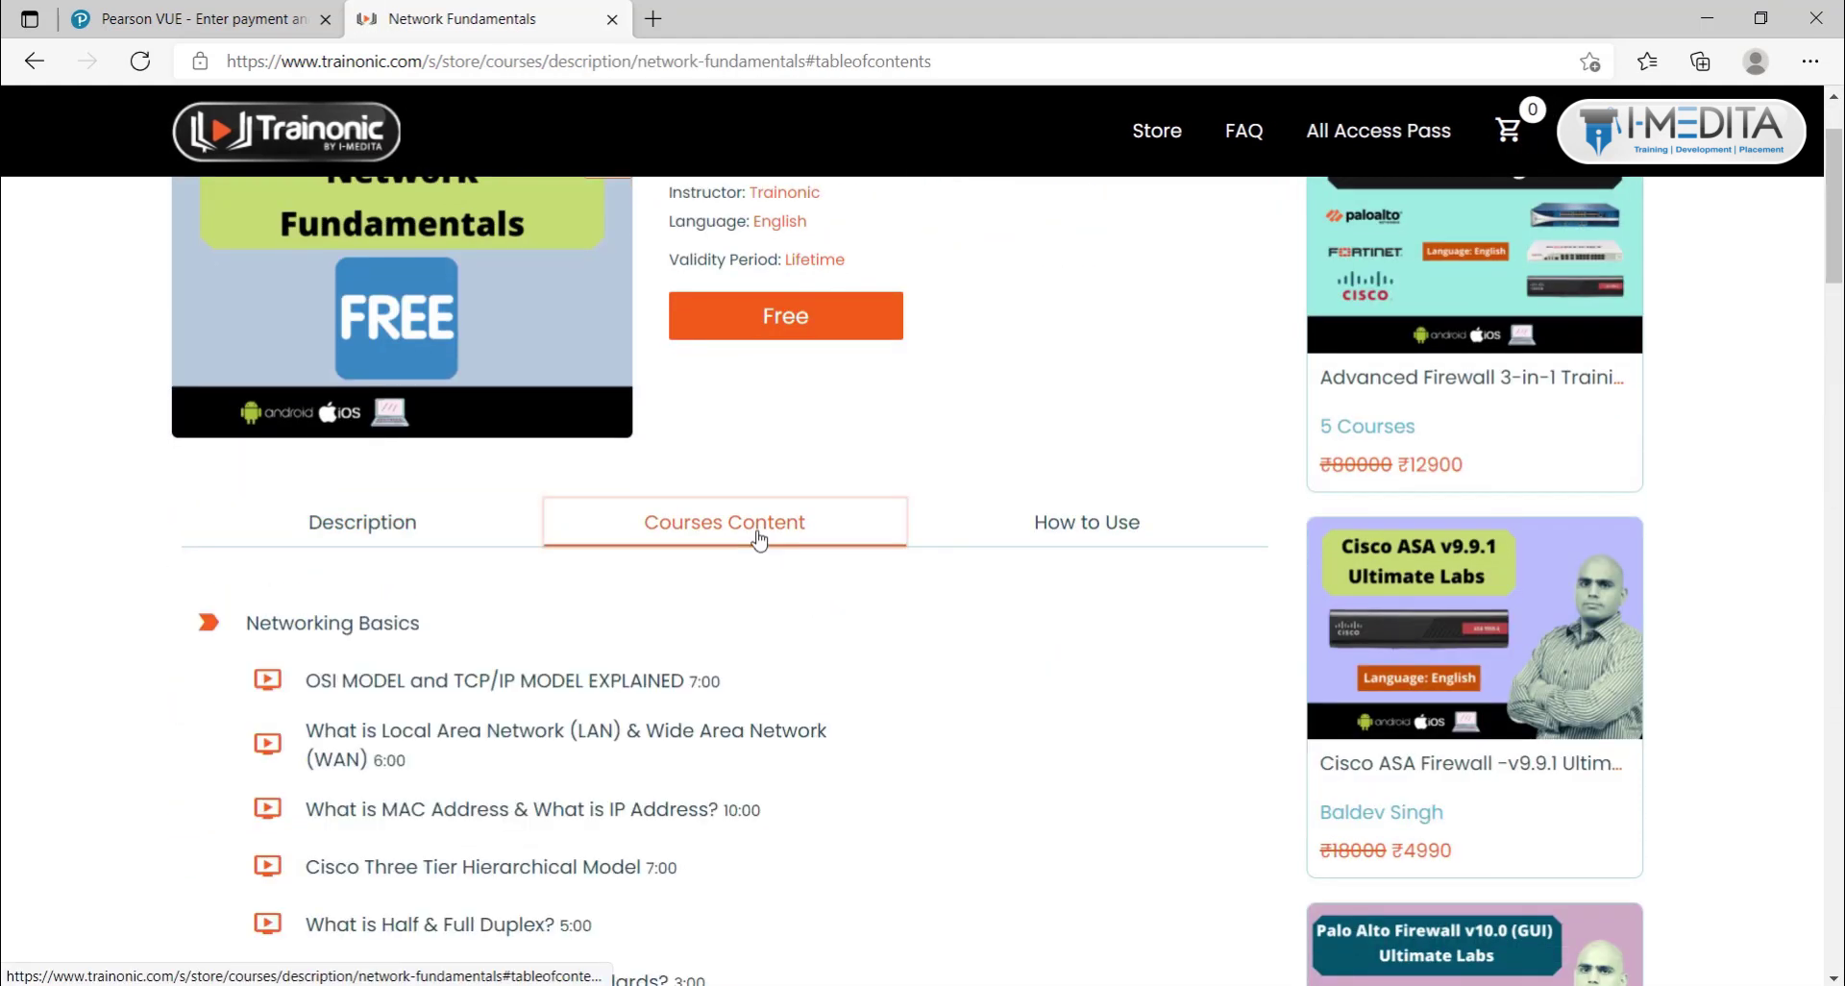
pyautogui.scroll(-4, 758, 540)
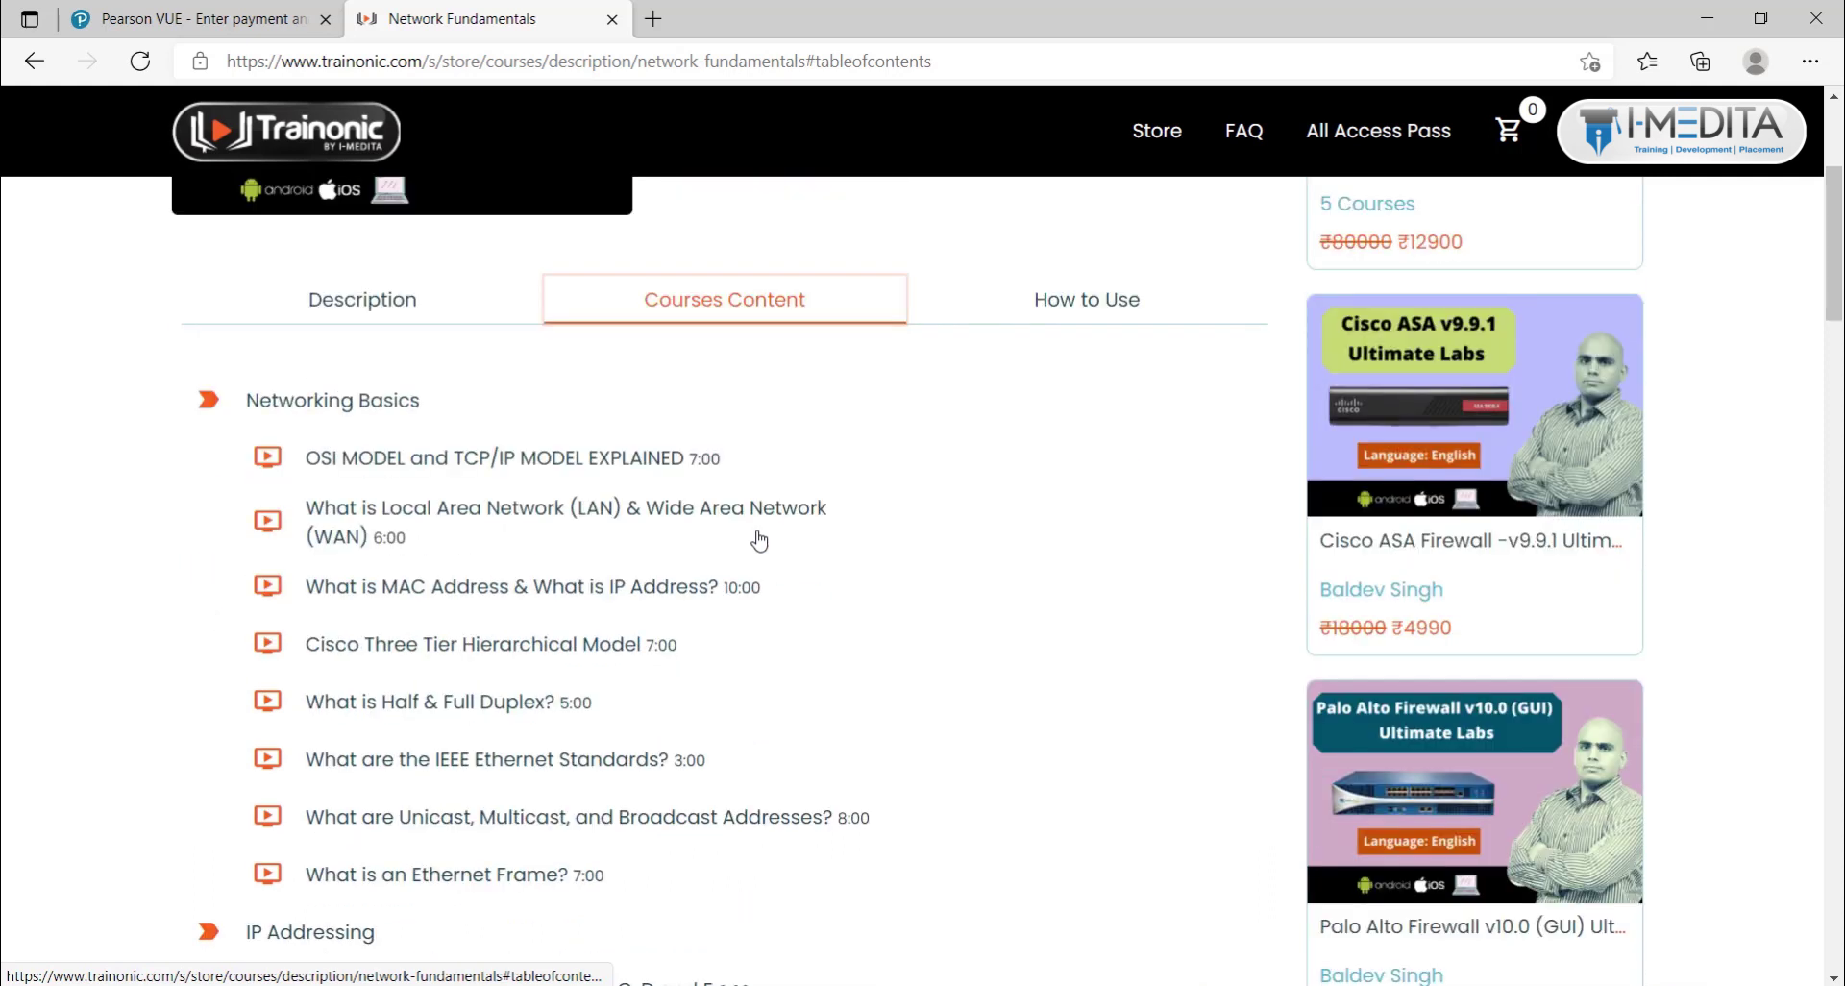
pyautogui.scroll(-1, 760, 538)
pyautogui.scroll(3, 760, 538)
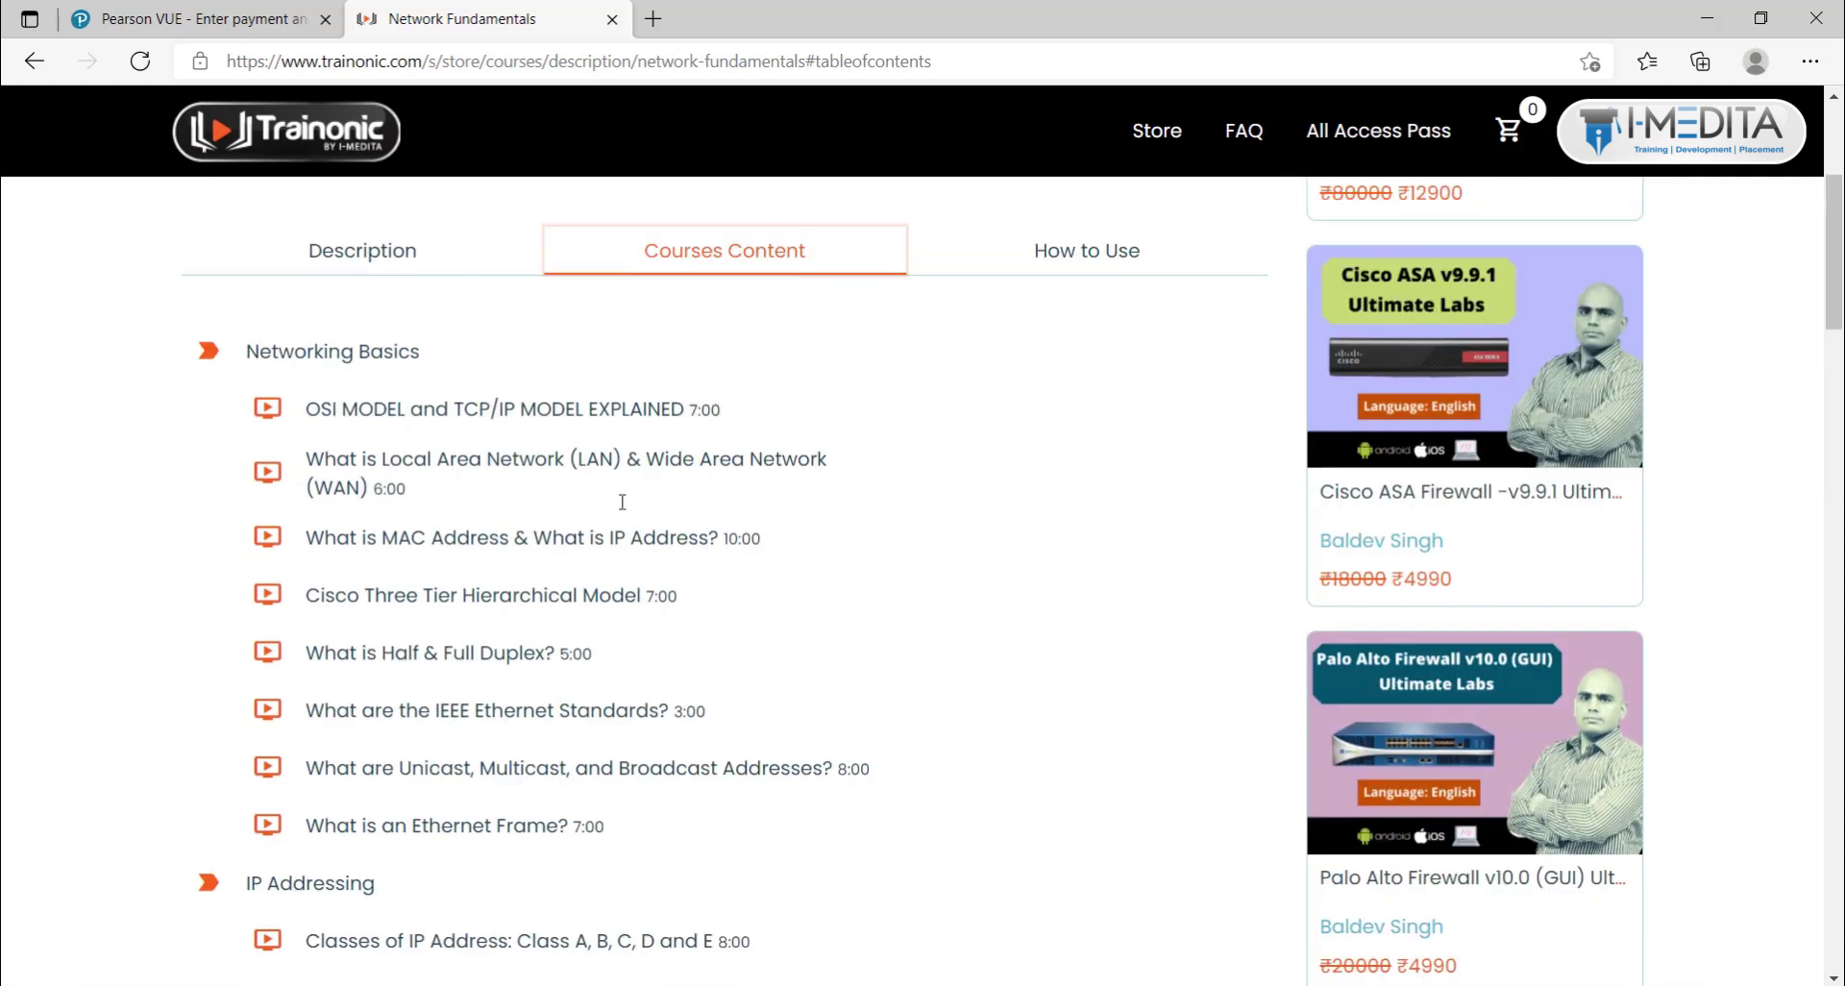
pyautogui.scroll(-1, 293, 543)
pyautogui.scroll(-5, 293, 546)
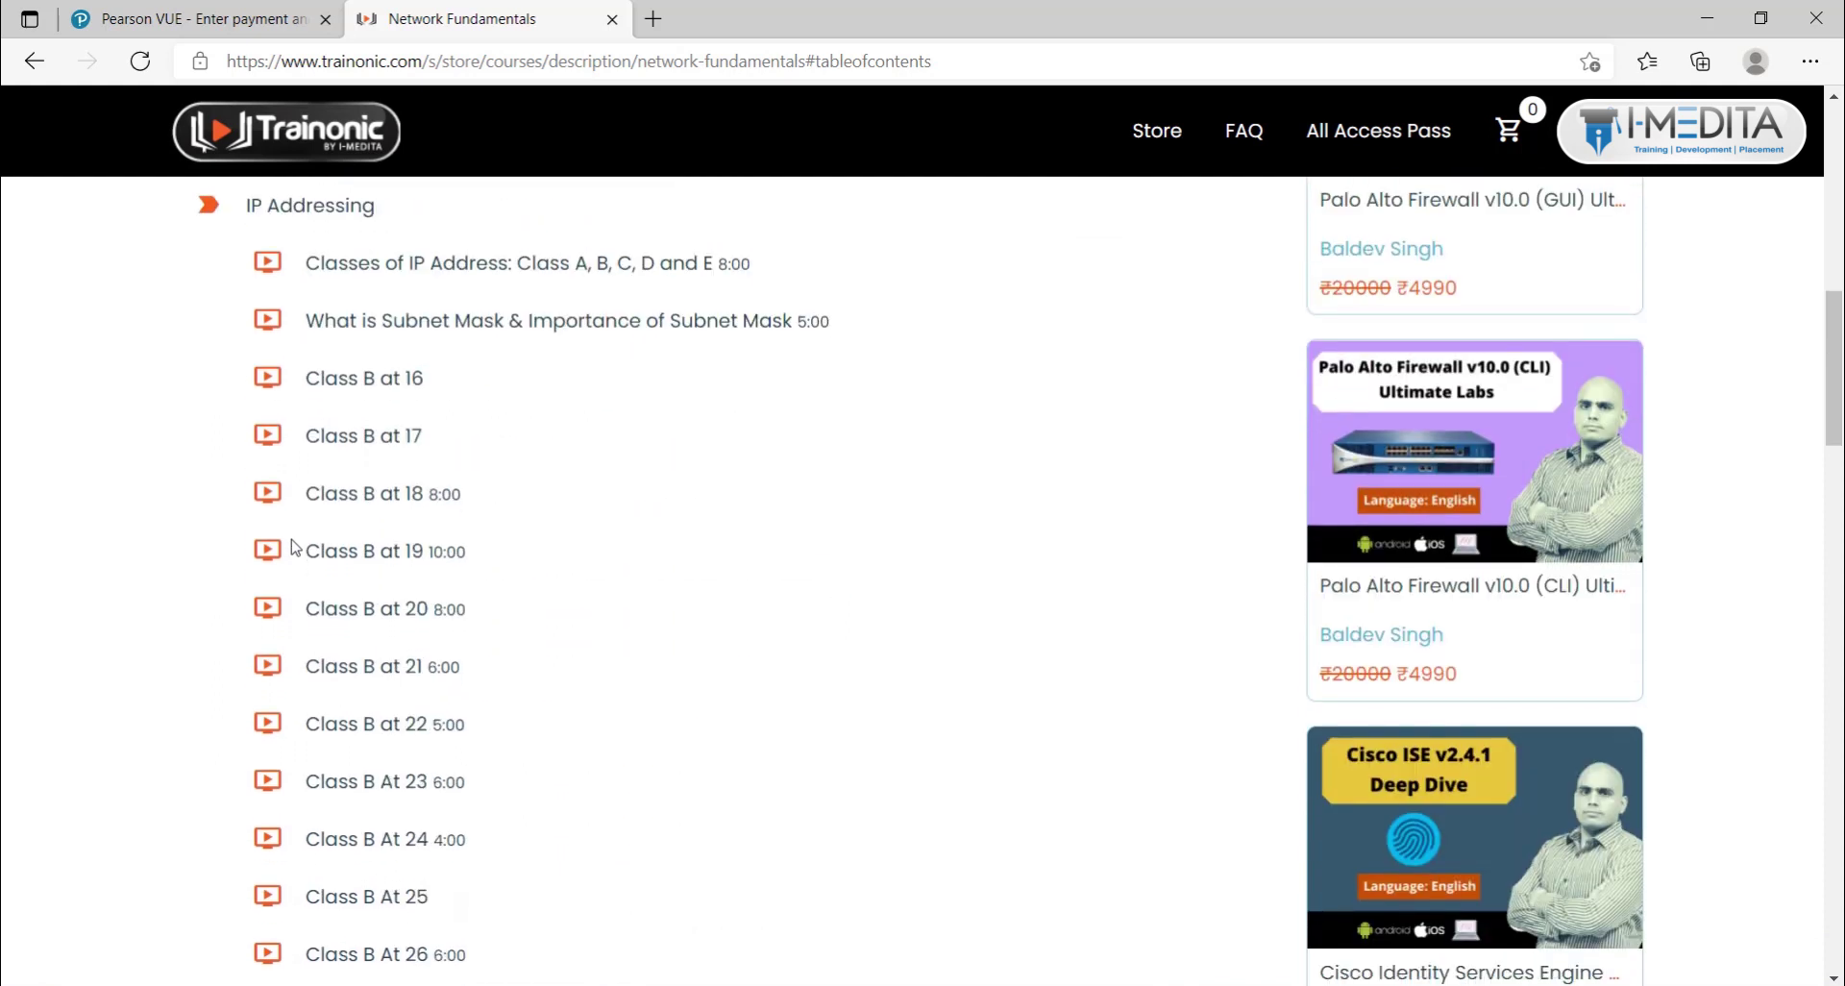
pyautogui.scroll(8, 607, 608)
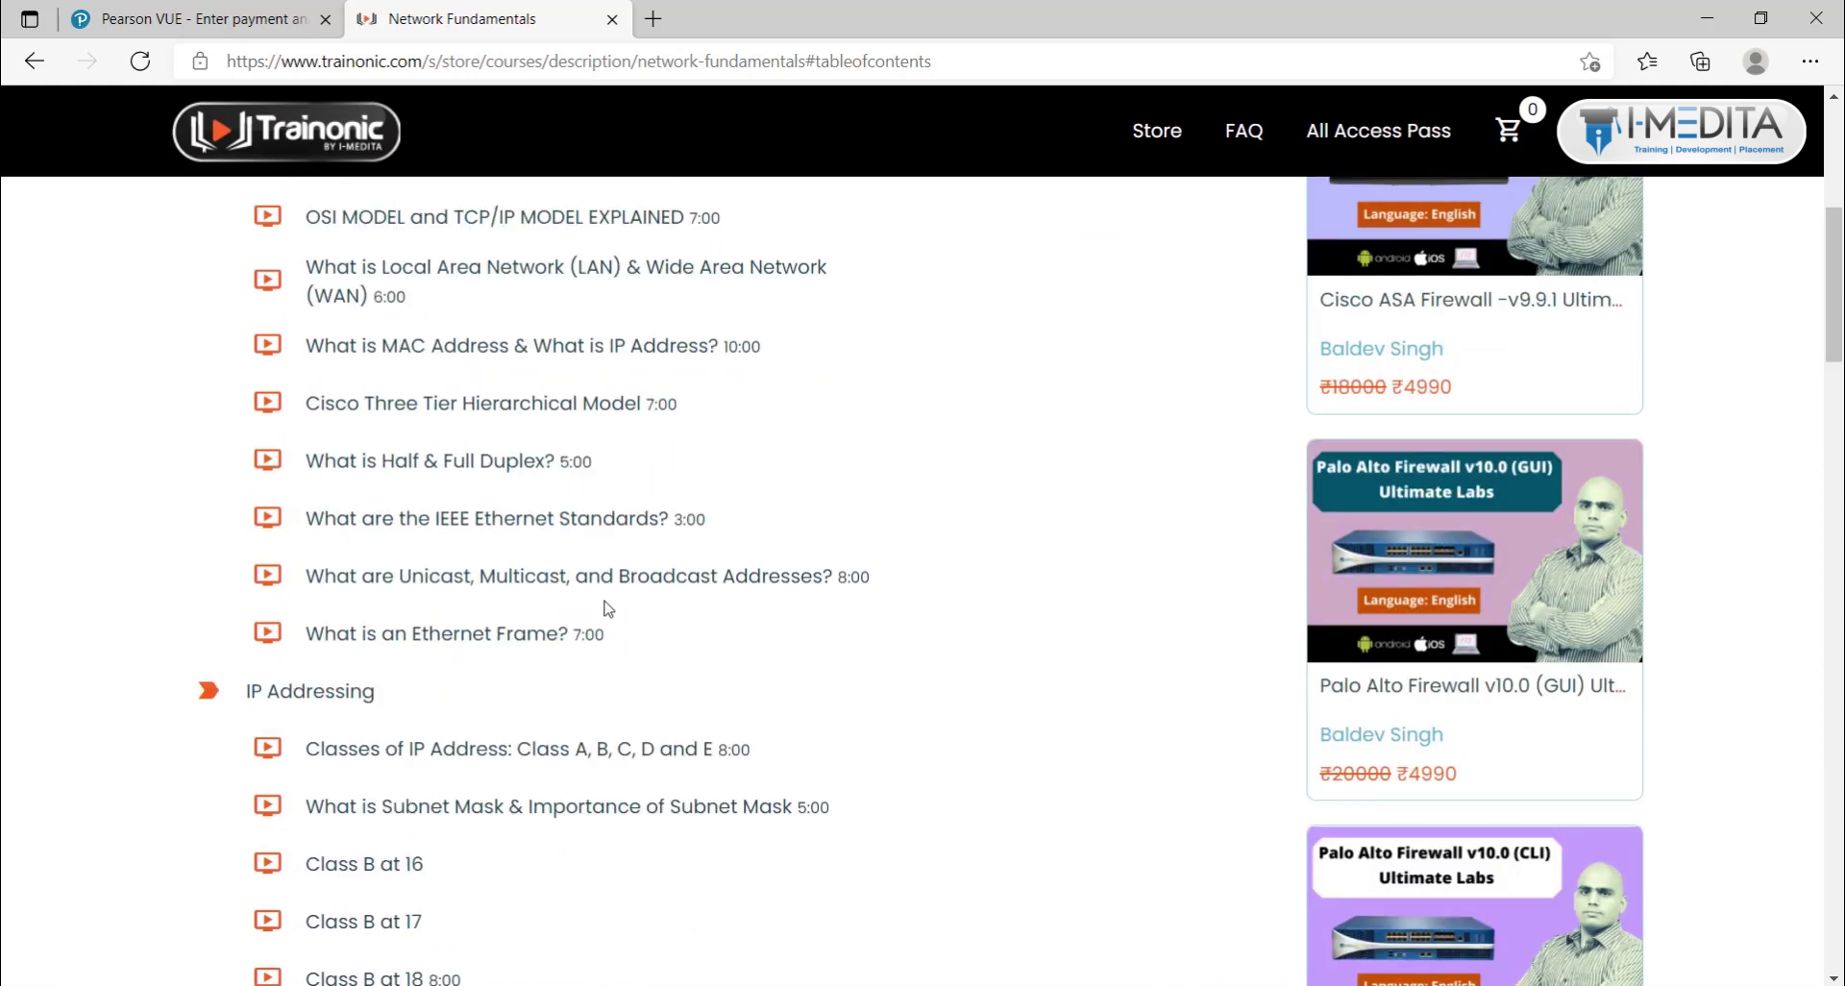
pyautogui.scroll(-1, 607, 608)
pyautogui.scroll(1, 607, 608)
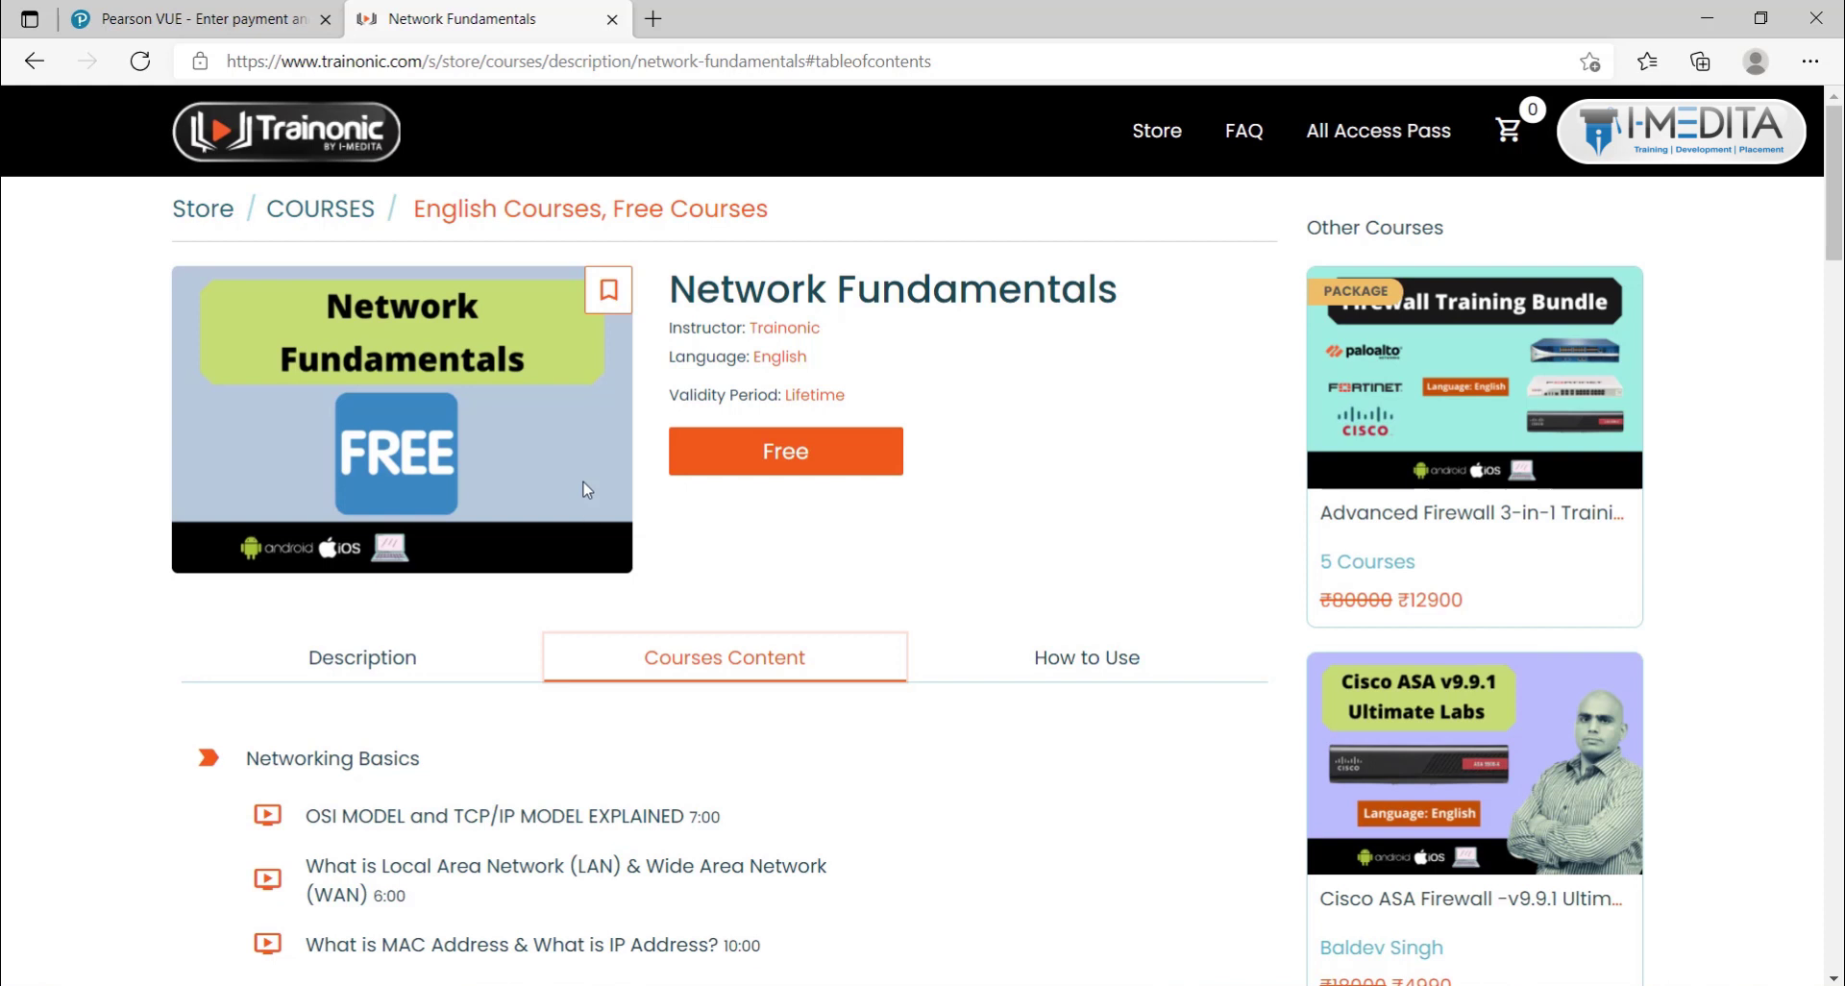
pyautogui.click(307, 8)
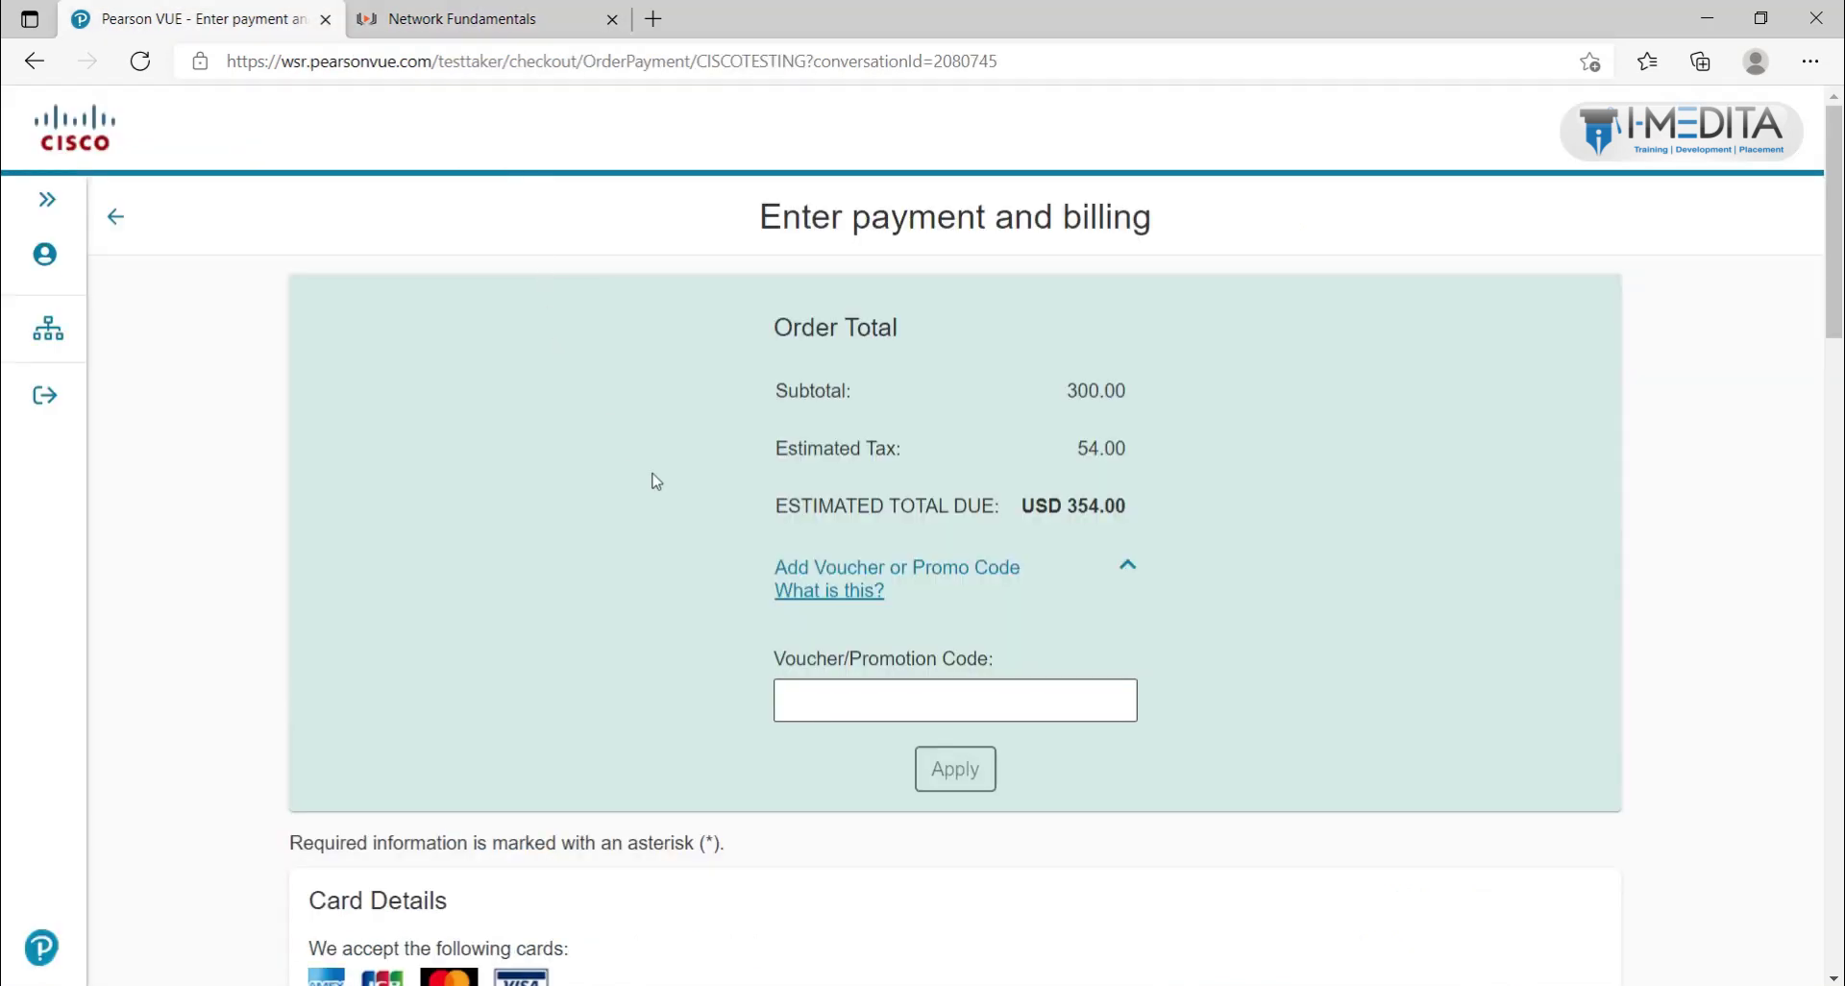